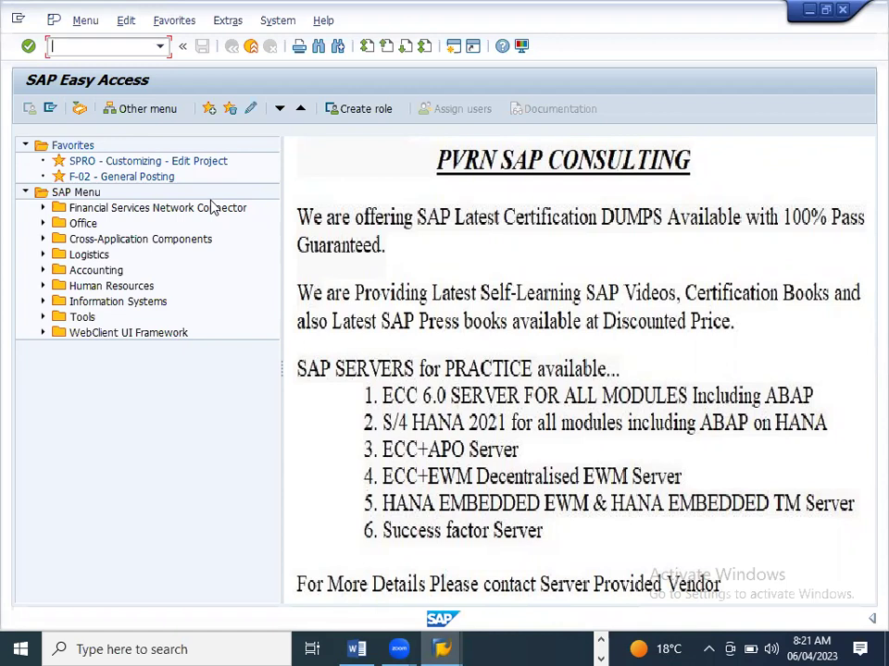
# - Open the G/L account line item display with transaction FBL3N and enter company code SG01
pyautogui.write('fbl3n')
pyautogui.press('Return')
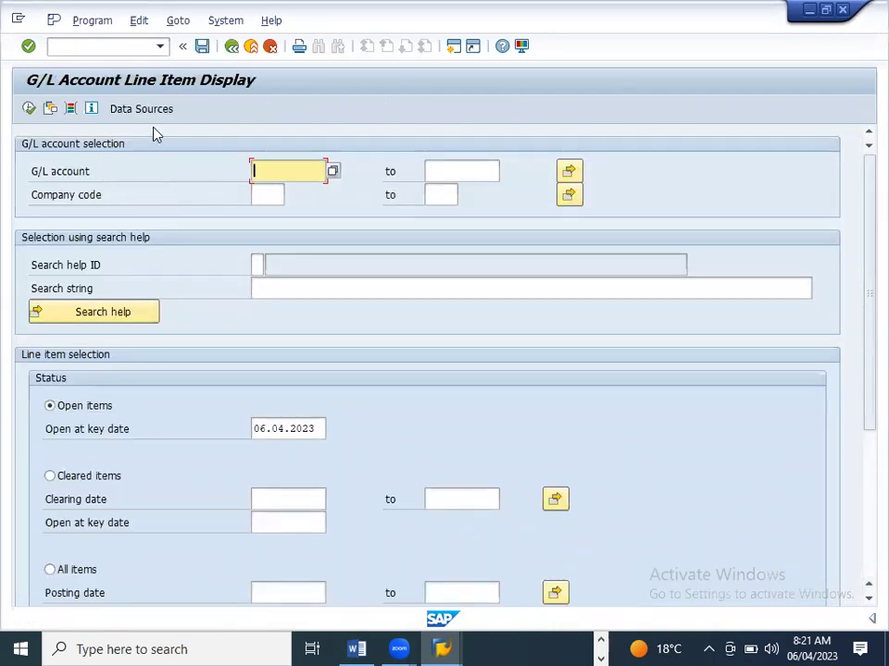
pyautogui.click(265, 197)
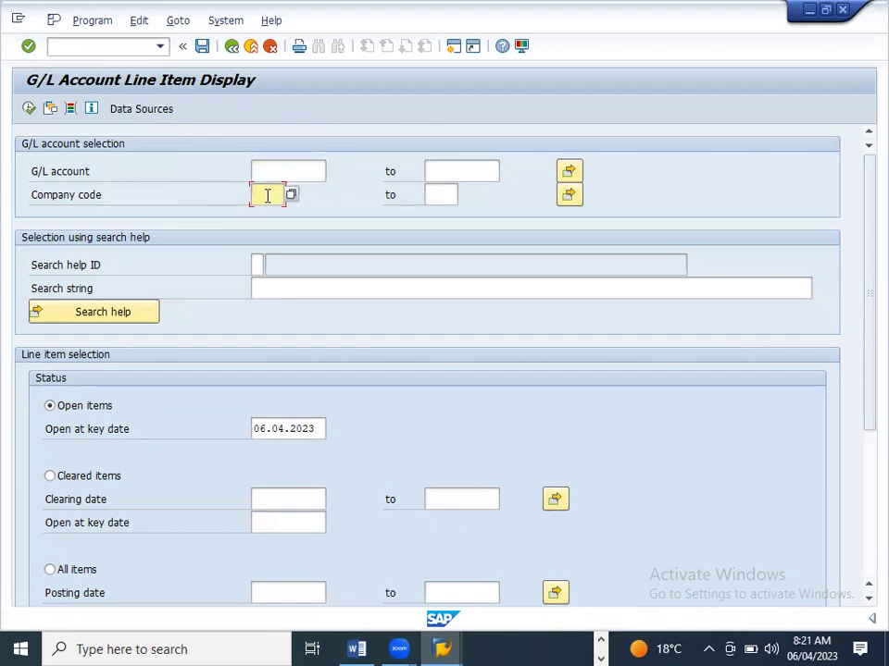
pyautogui.write('sg')
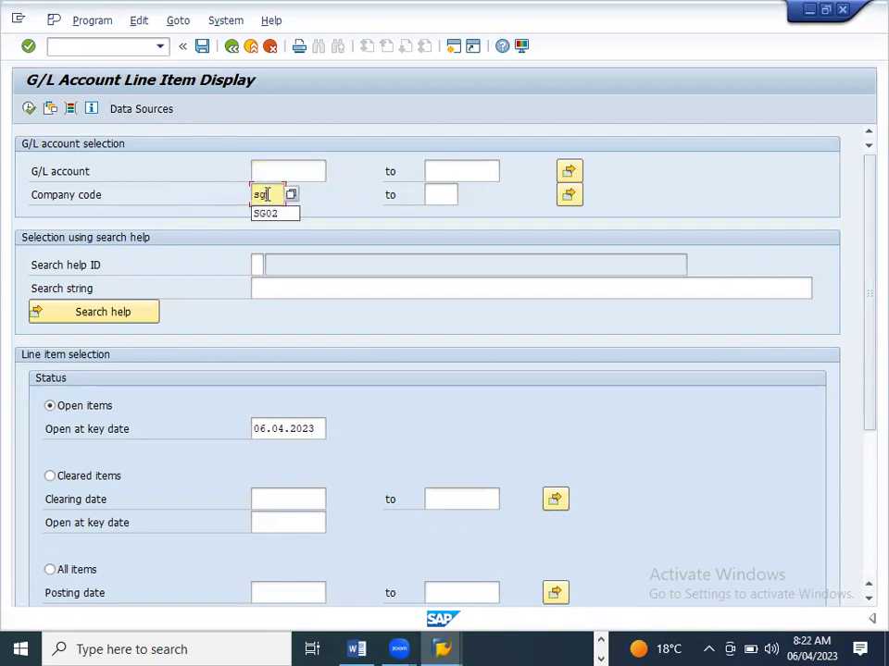
pyautogui.press('BackSpace')
pyautogui.press('BackSpace')
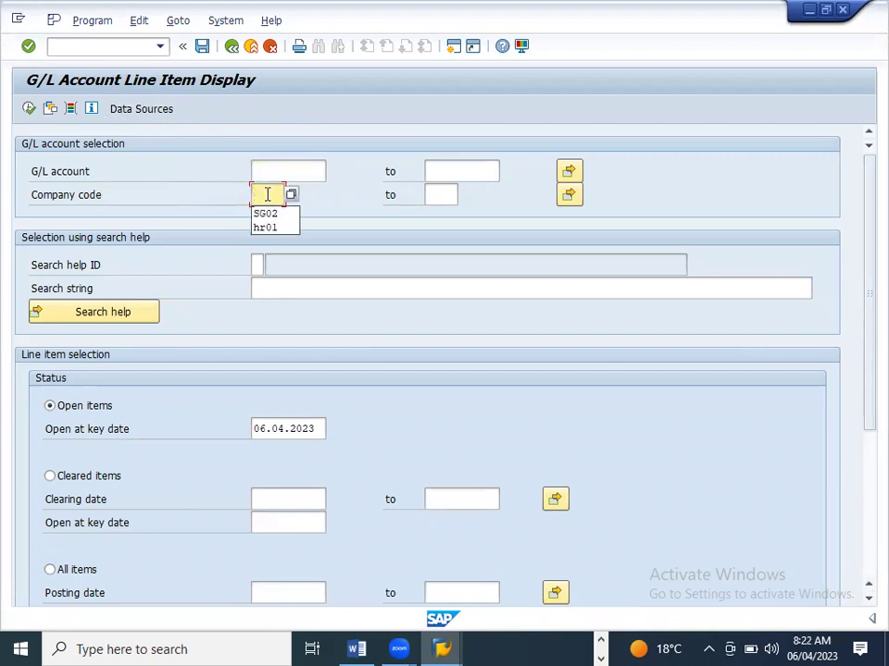
pyautogui.write('sg1')
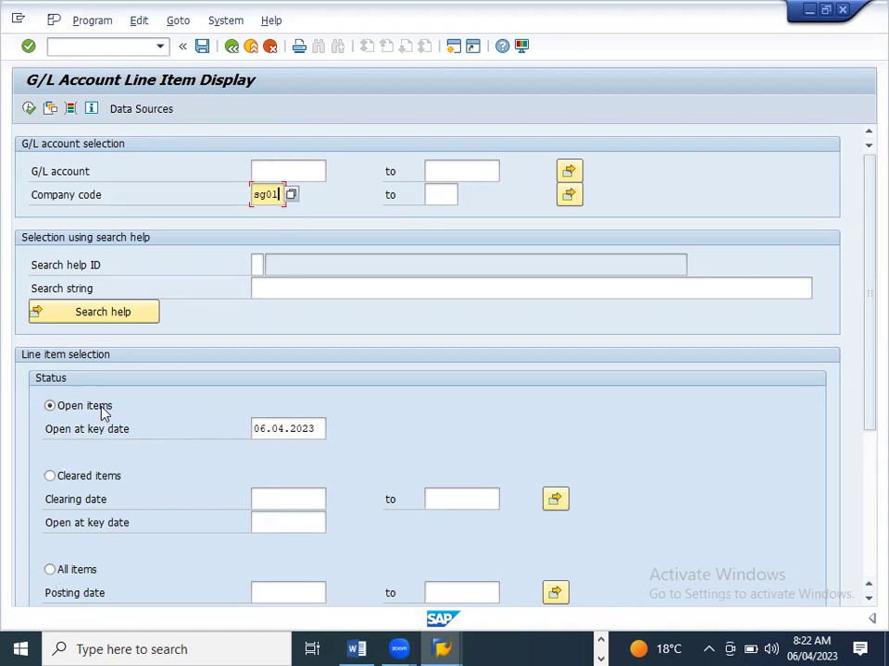
# - Run the line item report with All items selected for the whole company code, and return to the SAP Easy Access screen
pyautogui.click(50, 570)
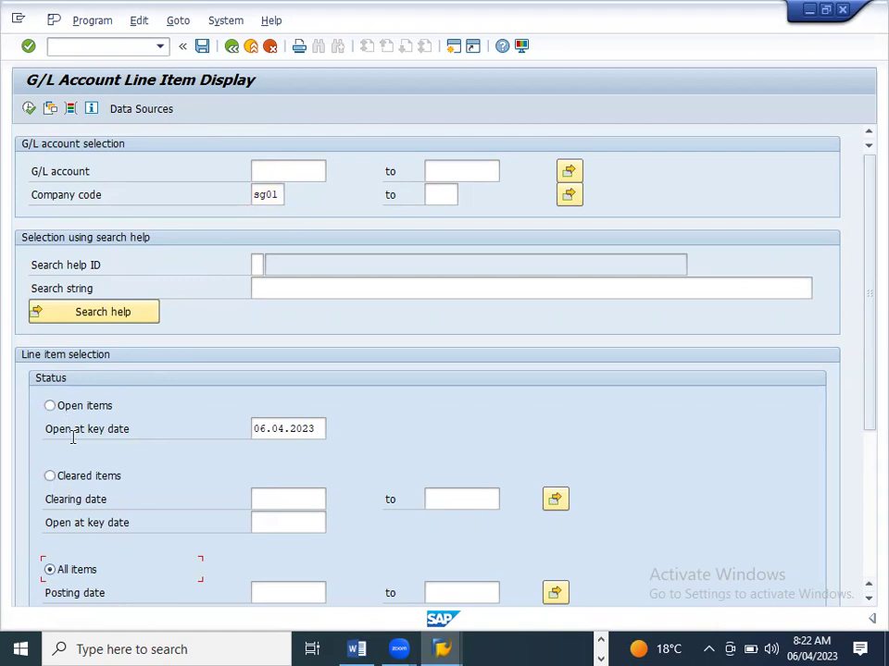
pyautogui.click(28, 109)
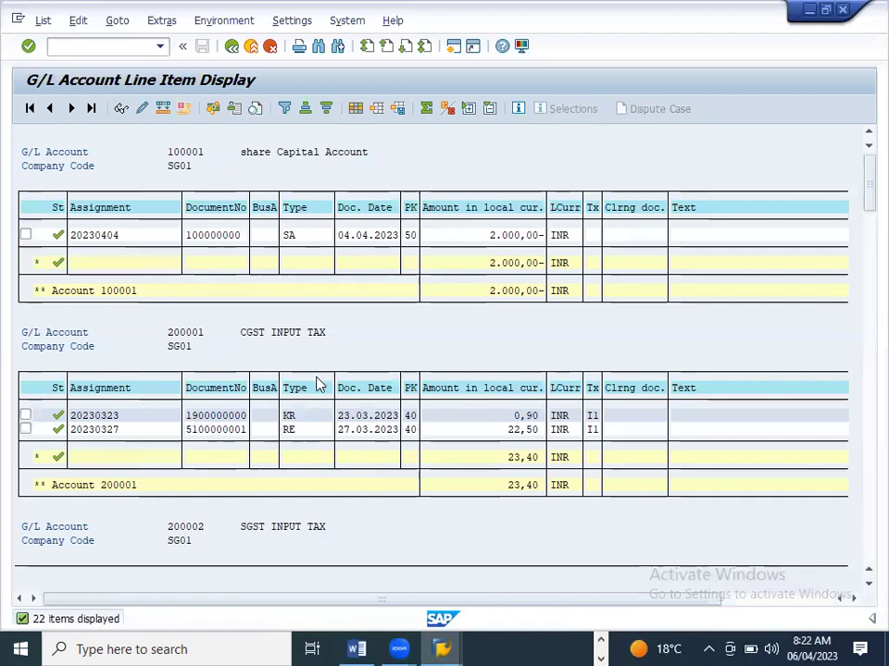
pyautogui.scroll(-1, 318, 383)
pyautogui.scroll(-4, 305, 482)
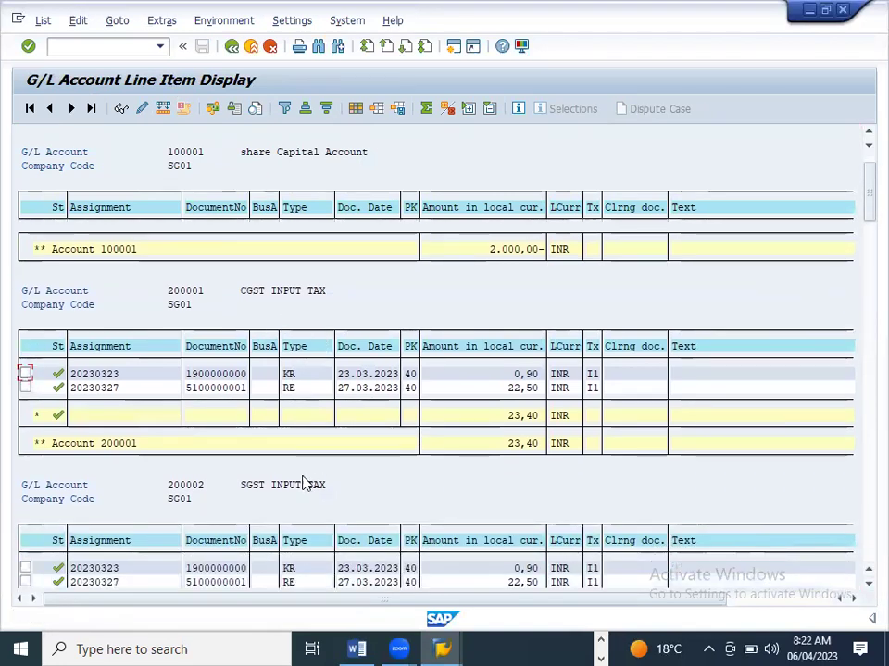
pyautogui.scroll(1, 96, 59)
pyautogui.click(100, 46)
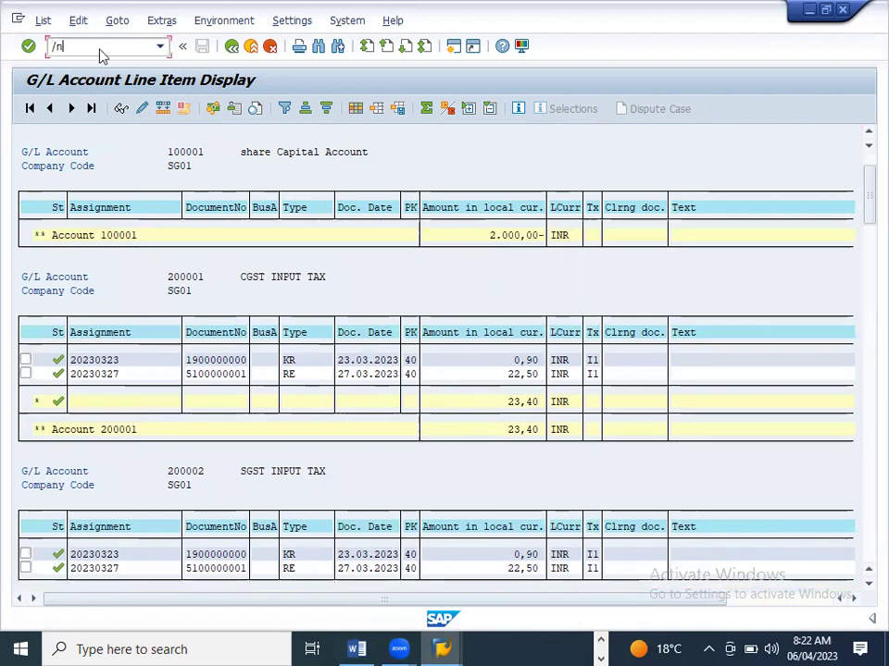
pyautogui.write('/n')
pyautogui.press('Return')
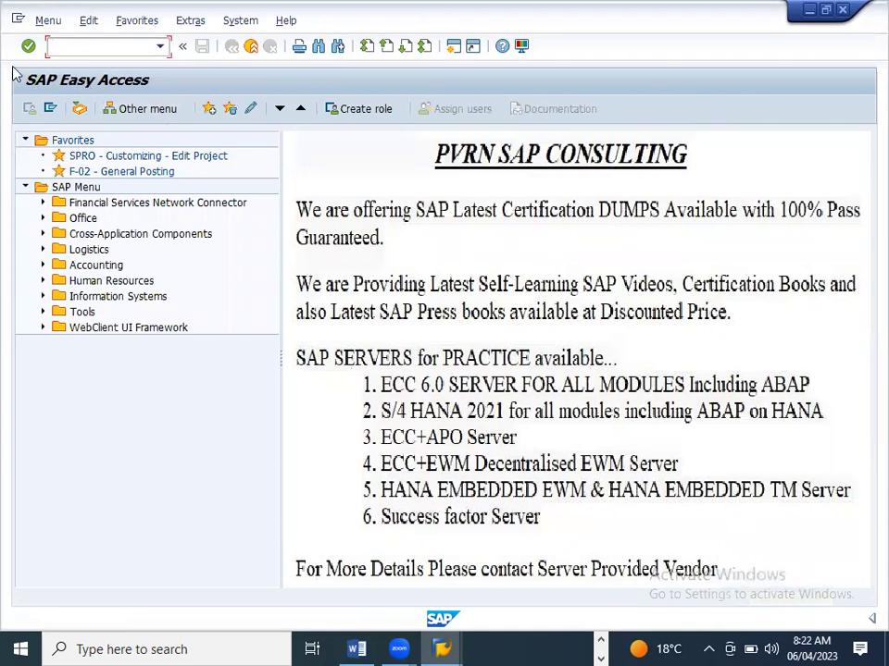
# - Start FBL3N - Display/Change Line Items from the Account folder of the General Ledger in Financial Accounting
pyautogui.click(43, 266)
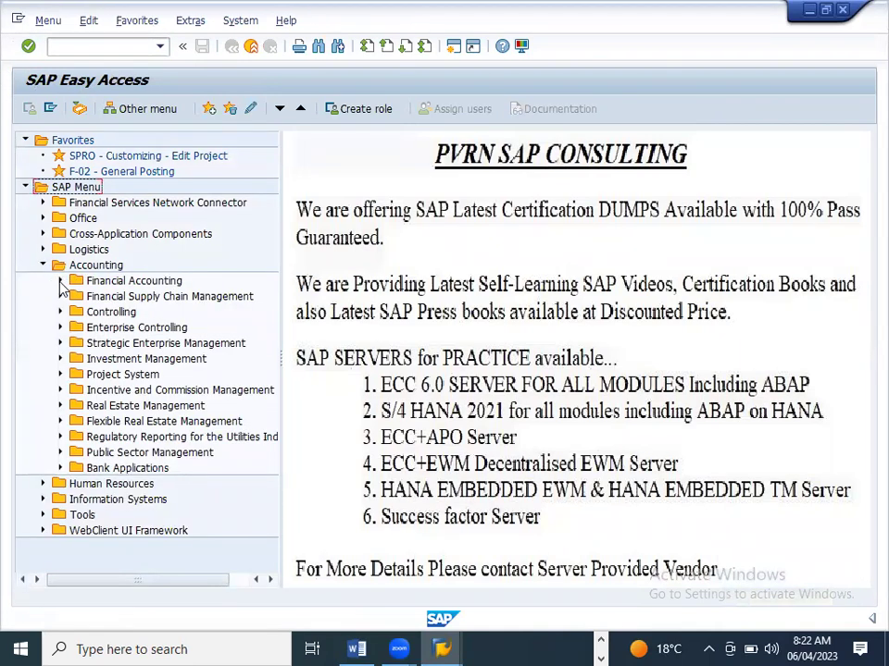
pyautogui.click(60, 282)
pyautogui.click(78, 298)
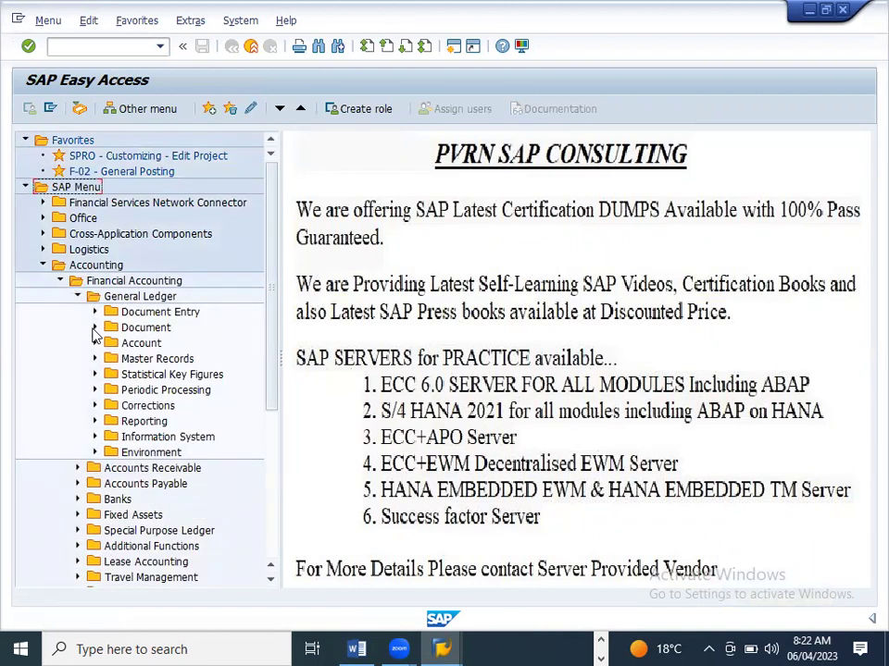
pyautogui.click(95, 329)
pyautogui.click(94, 329)
pyautogui.click(94, 343)
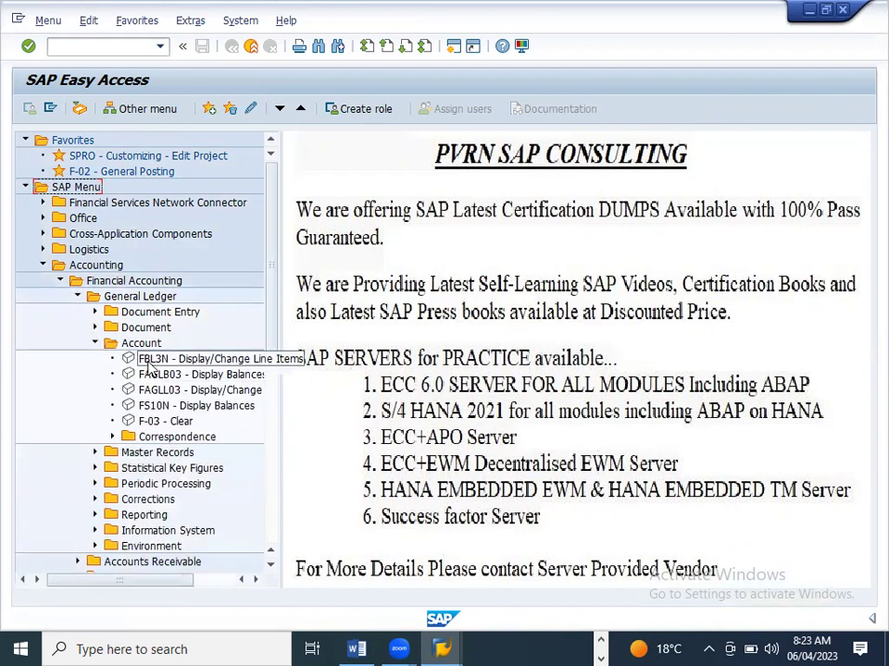
pyautogui.doubleClick(145, 361)
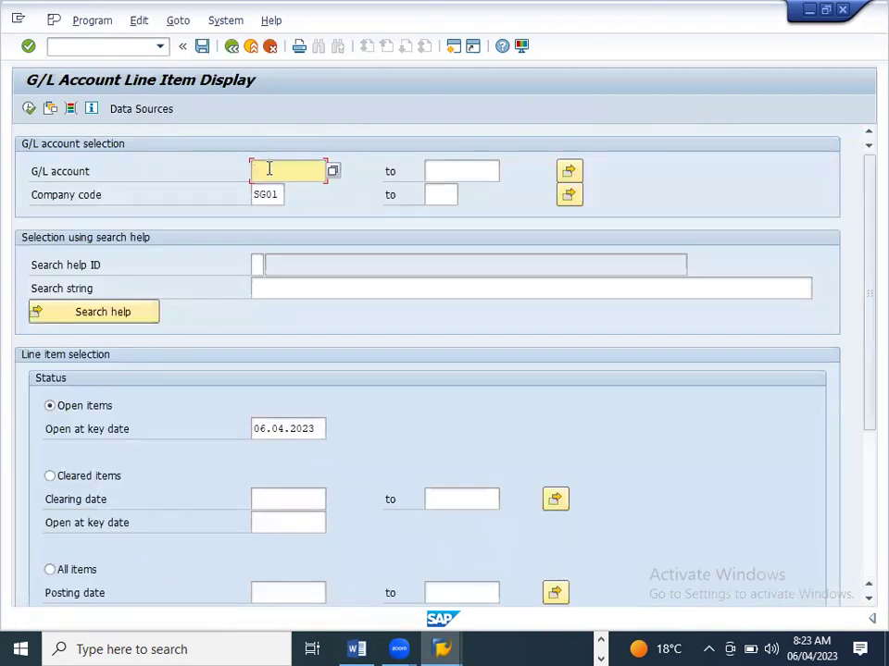
# - Look up the G/L accounts of chart of accounts SG01 and select 500004, Rent for Office Building, for the report
pyautogui.click(332, 173)
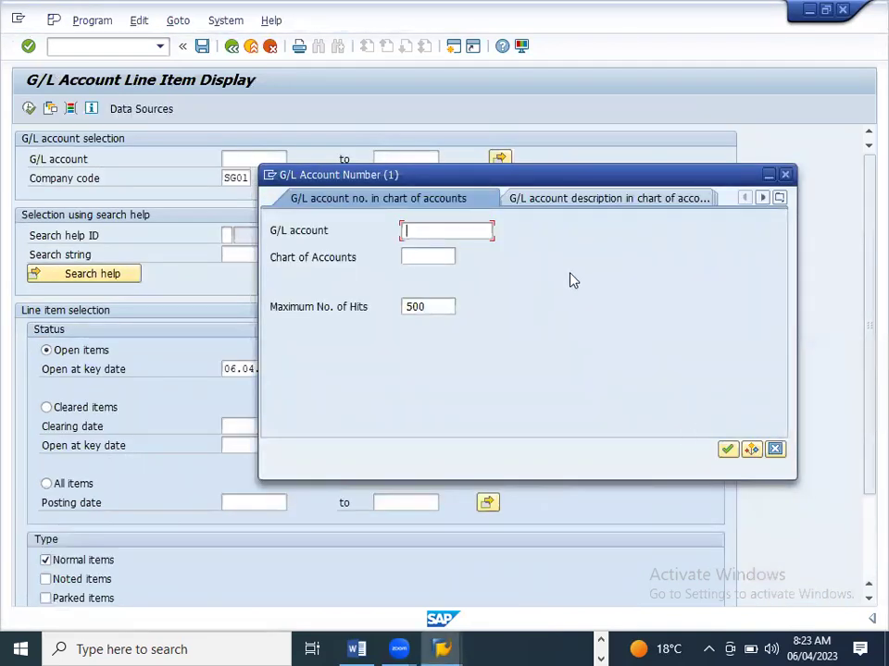
pyautogui.click(440, 254)
pyautogui.write('sg01')
pyautogui.press('Return')
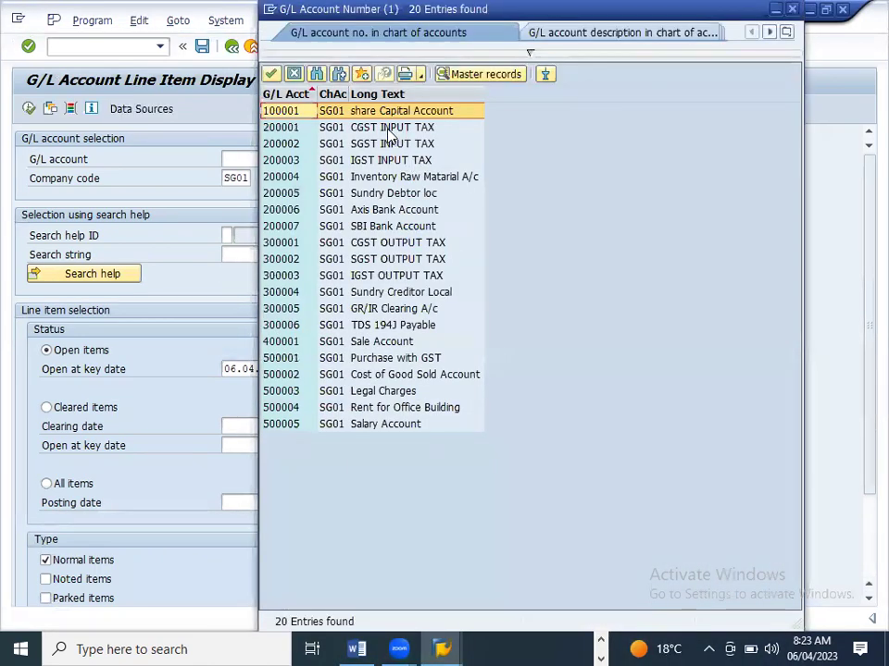
pyautogui.doubleClick(375, 407)
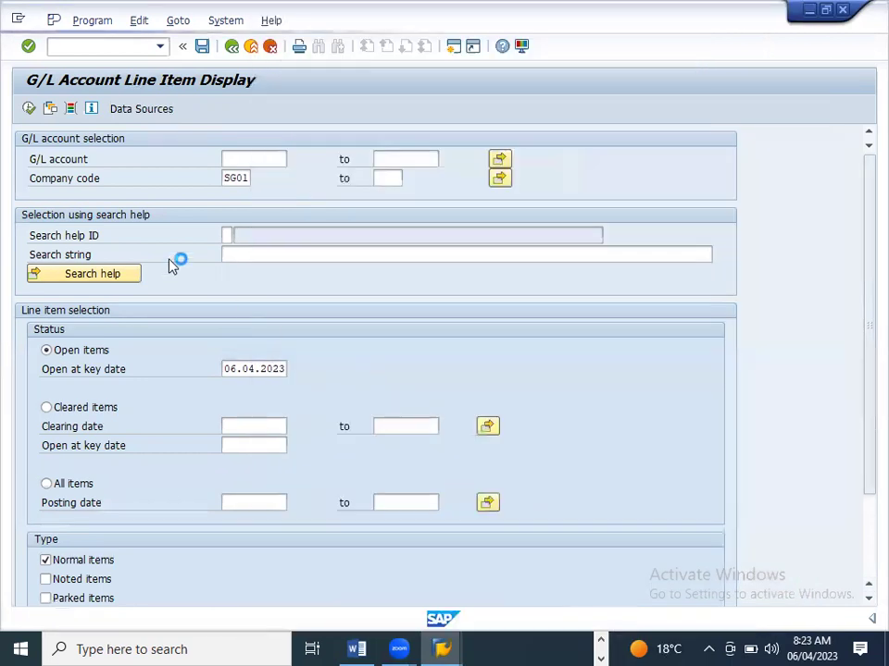
# - Run the line item report for the rent account with All items selected, and return to the SAP Easy Access screen
pyautogui.click(47, 483)
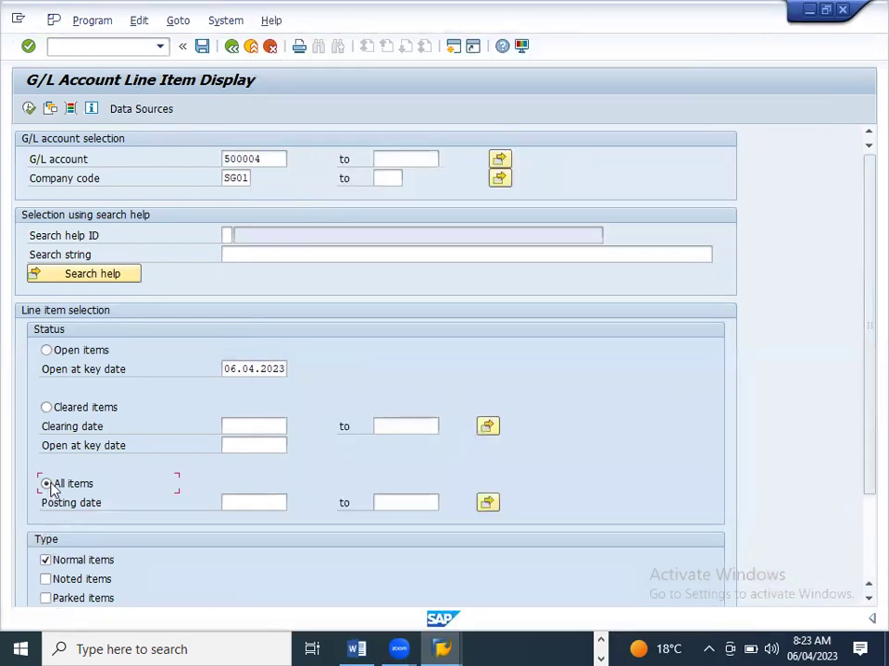
pyautogui.click(28, 108)
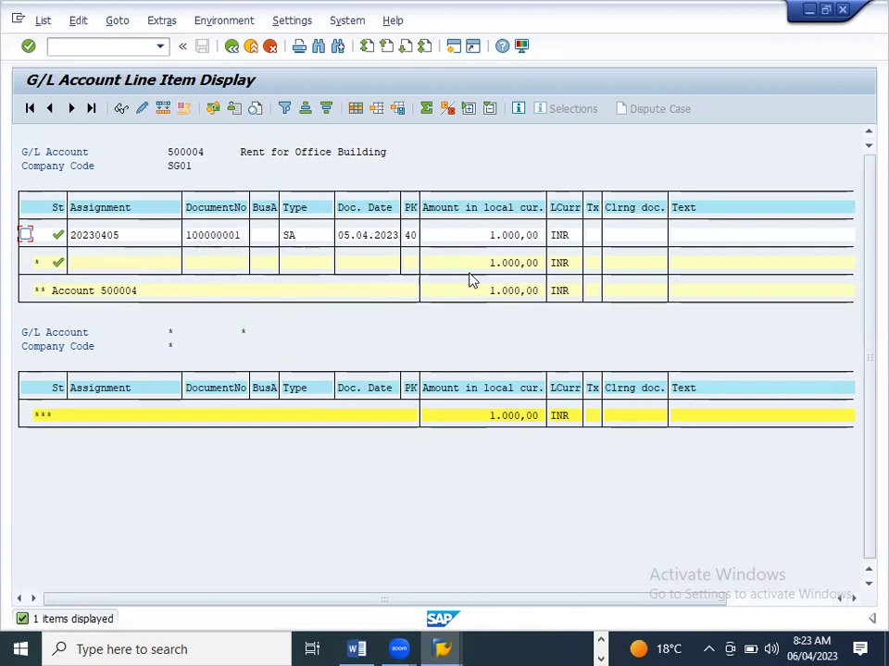
pyautogui.click(231, 49)
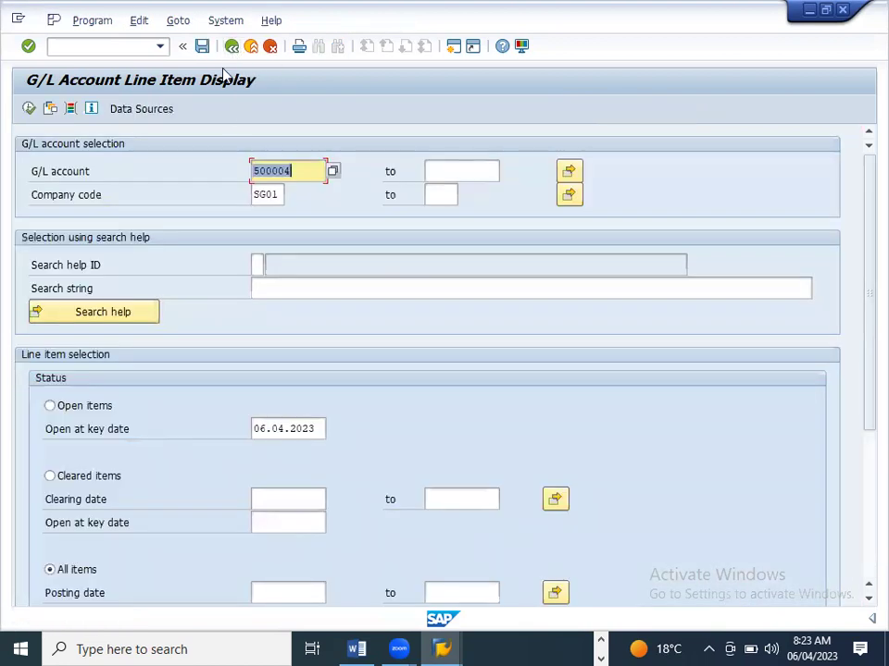
pyautogui.click(231, 48)
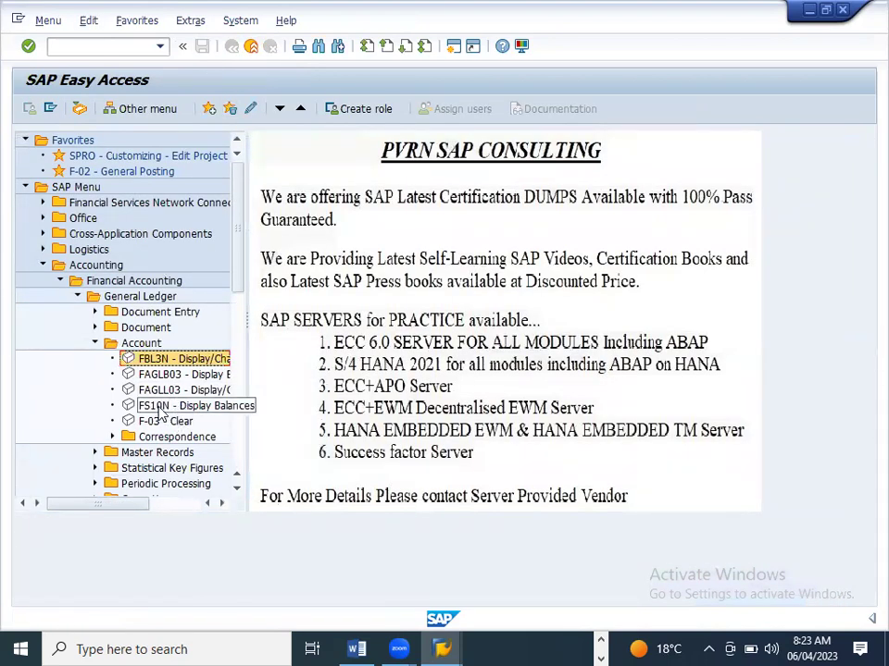
# - Open FS10N - Display Balances and select account 500004, Rent for Office Building, through the account number search
pyautogui.doubleClick(162, 413)
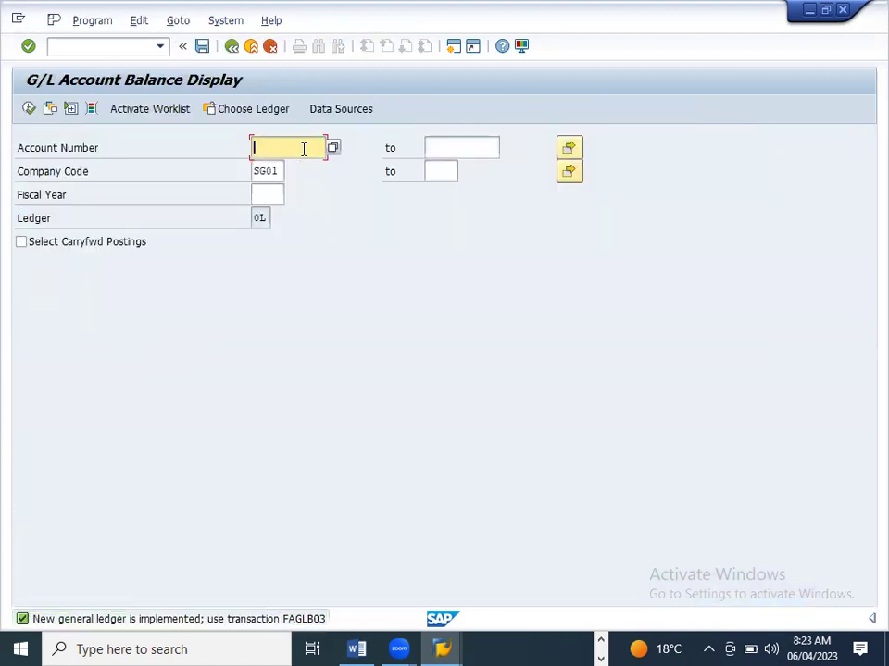
pyautogui.click(332, 149)
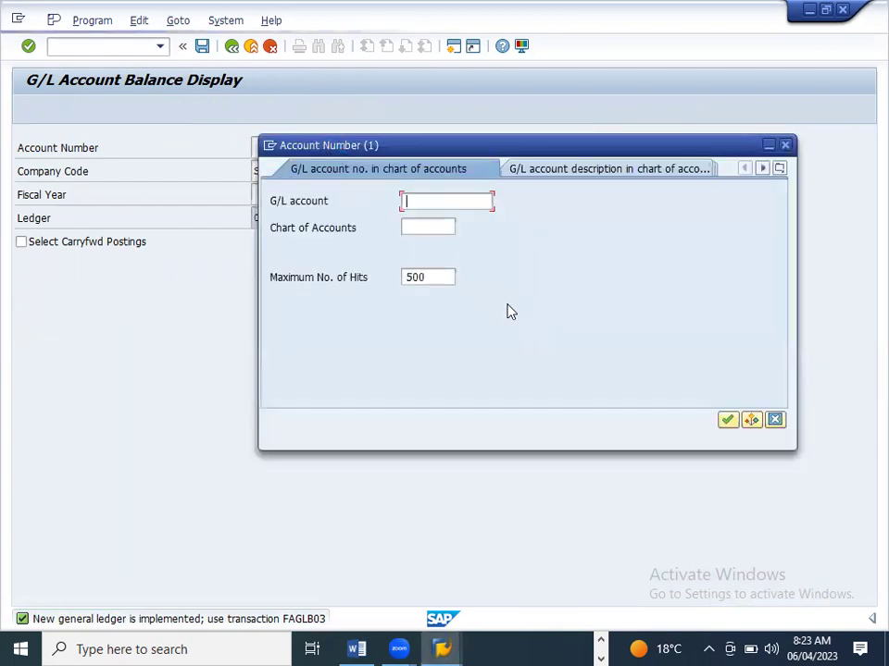
pyautogui.click(421, 227)
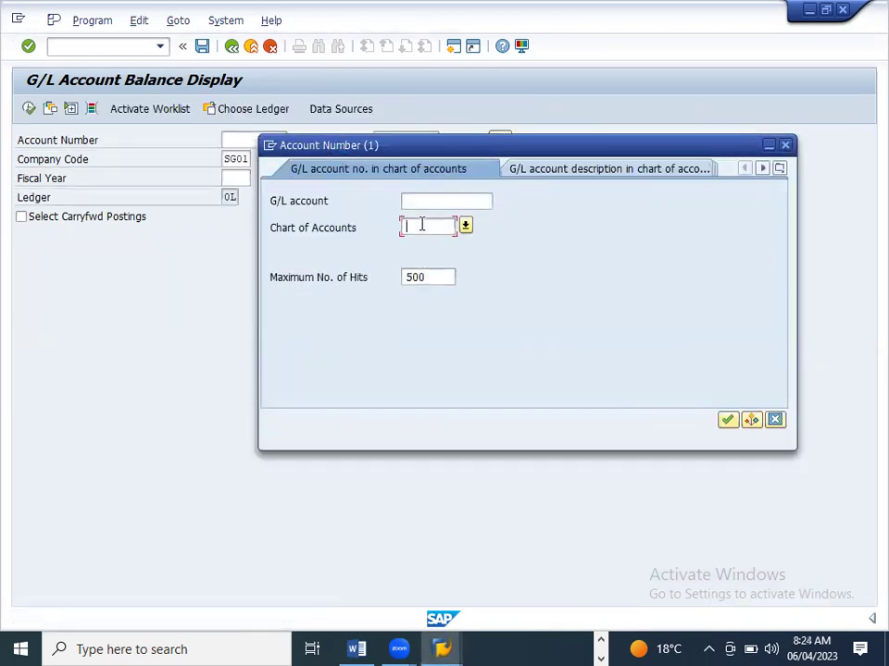
pyautogui.write('s')
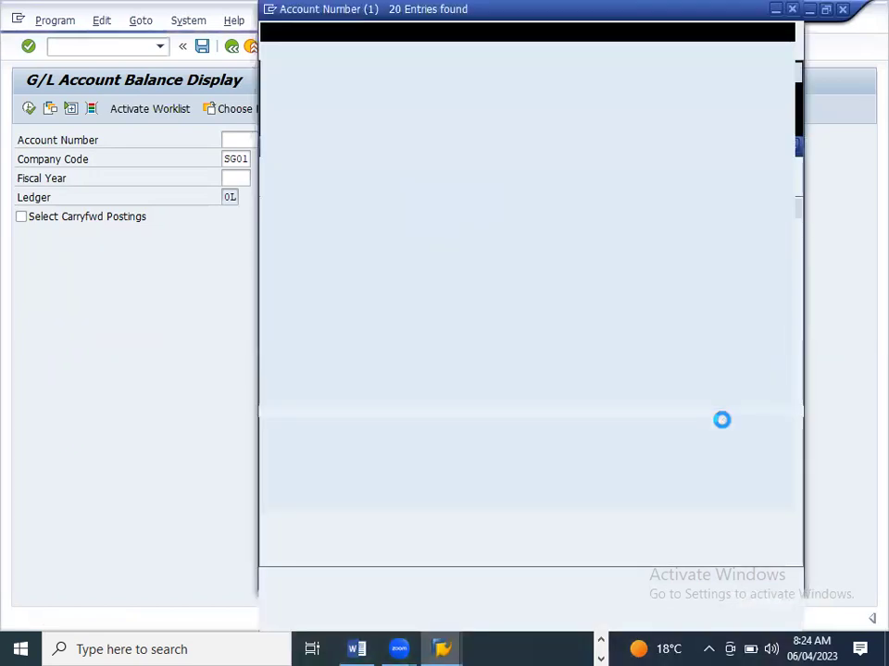
pyautogui.doubleClick(403, 406)
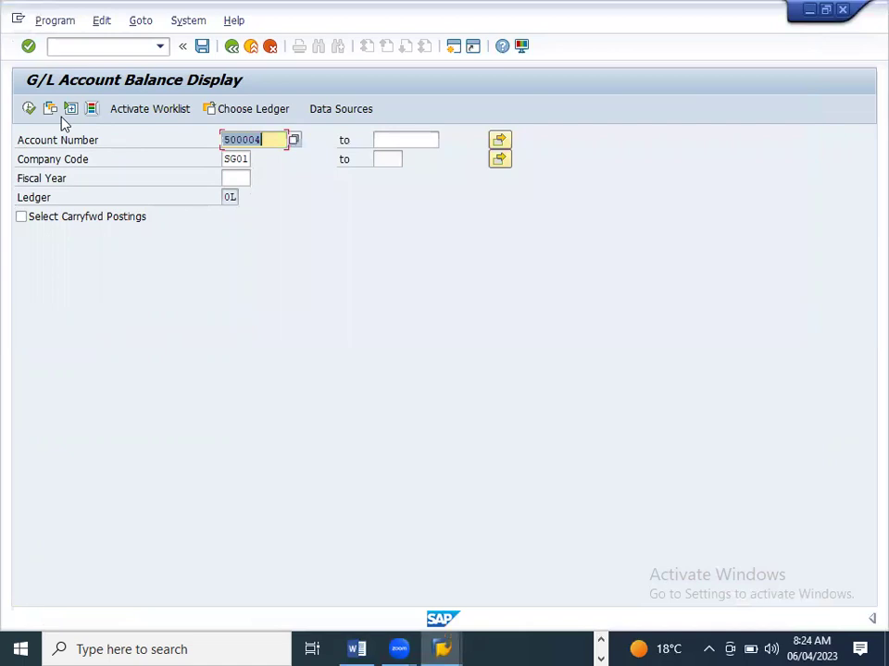
# - Set the fiscal year of the rent account's balance display to 2023
pyautogui.click(29, 108)
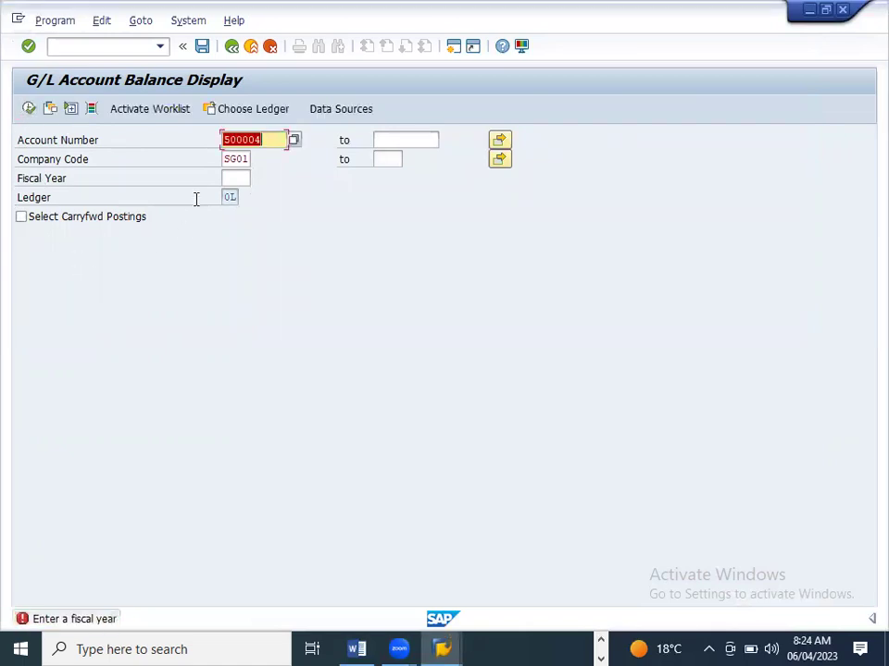
pyautogui.click(229, 178)
pyautogui.write('2')
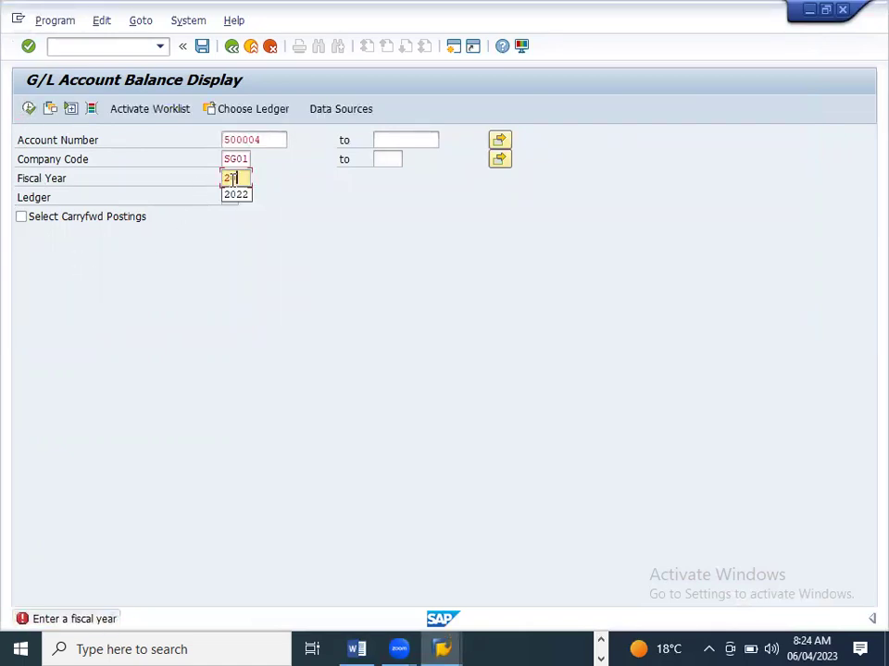
pyautogui.write('023')
pyautogui.press('Return')
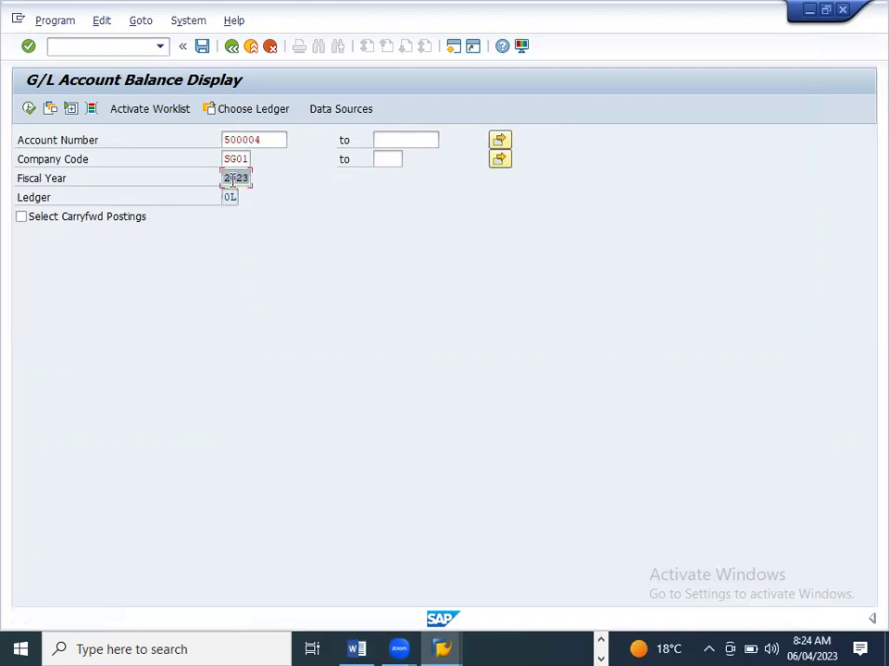
# - Run the balance display and inspect the line items behind the period 1 debit, returning to the balance overview
pyautogui.click(29, 109)
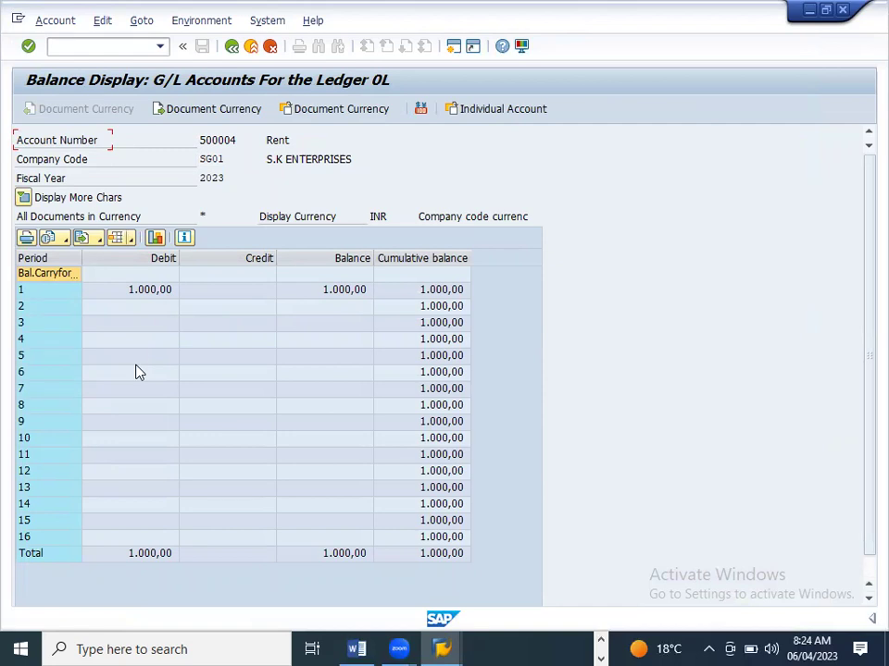
pyautogui.doubleClick(142, 292)
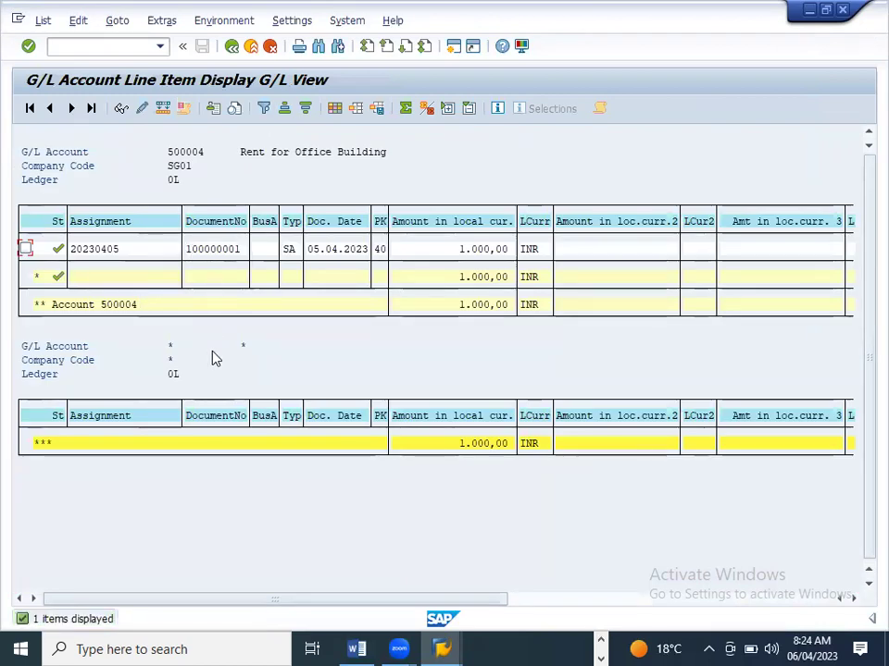
pyautogui.click(232, 46)
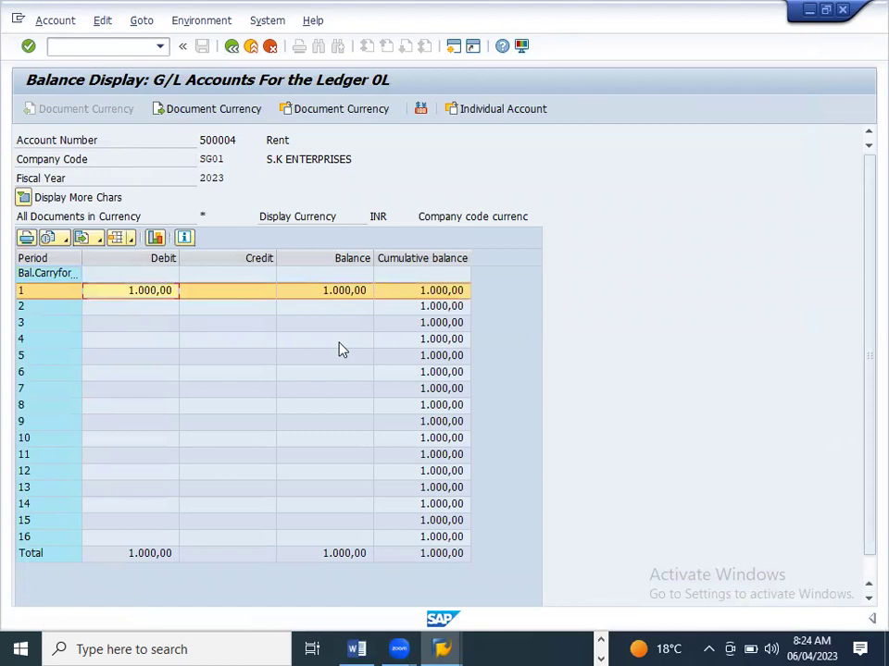
# - Switch to the assignment document in Word and review General Ledger Accounting tasks 6 to 13
pyautogui.hotkey('alt', 'Tab')
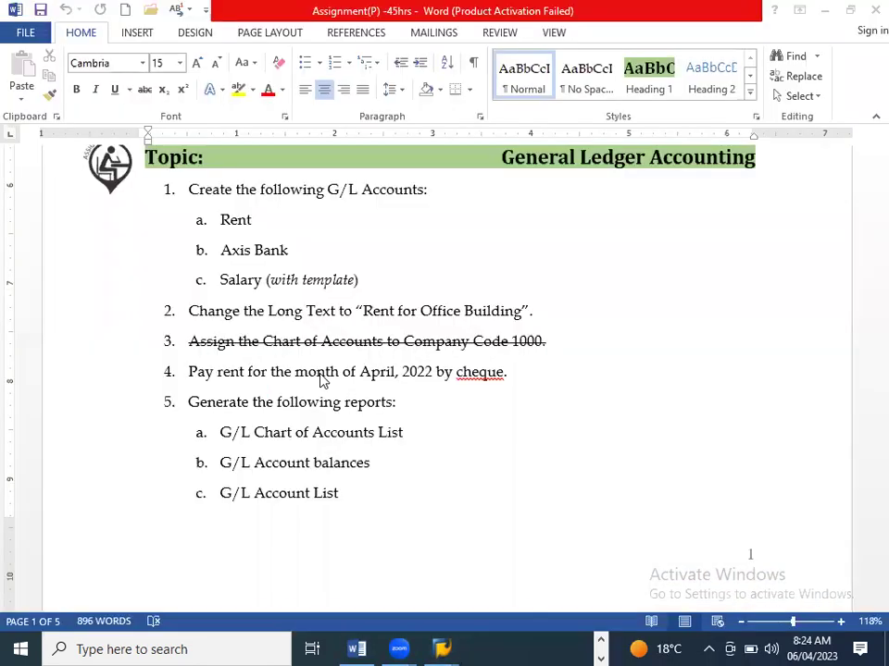
pyautogui.scroll(-8, 322, 380)
pyautogui.scroll(-3, 309, 389)
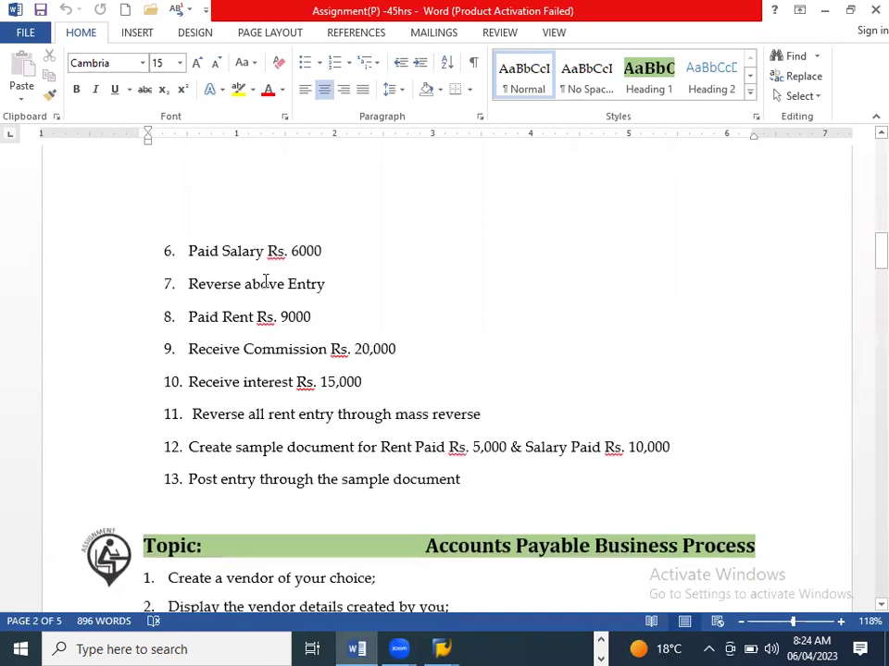
pyautogui.scroll(3, 266, 285)
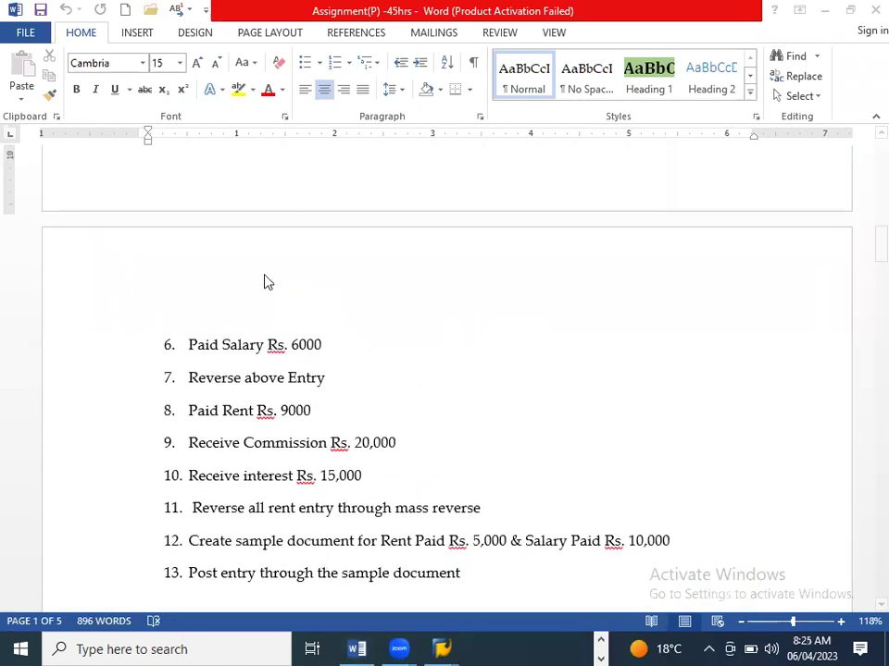
# - Switch back to SAP, leave the balance display and open FB50 from the General Ledger Document Entry folder
pyautogui.hotkey('alt', 'Tab')
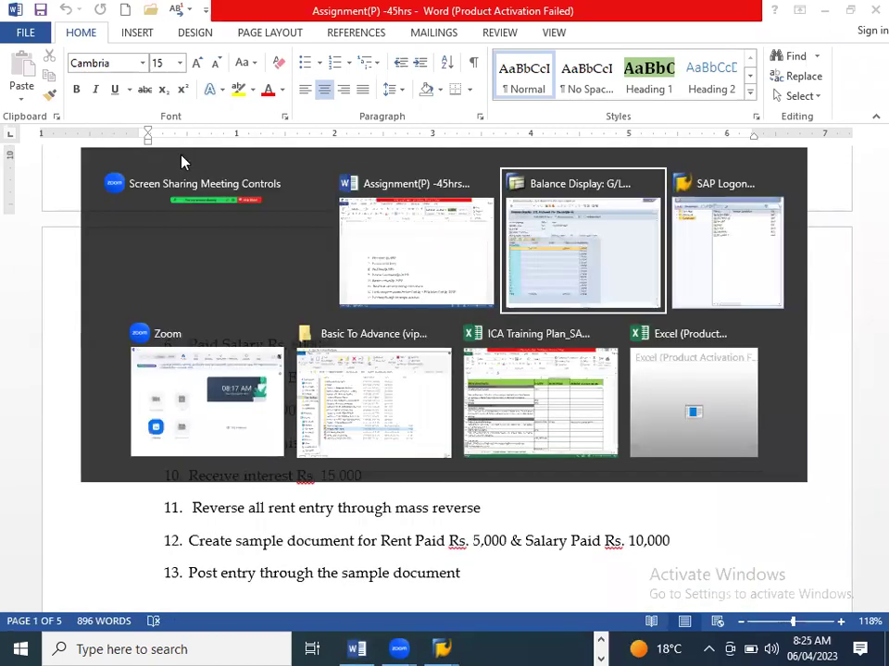
pyautogui.click(231, 47)
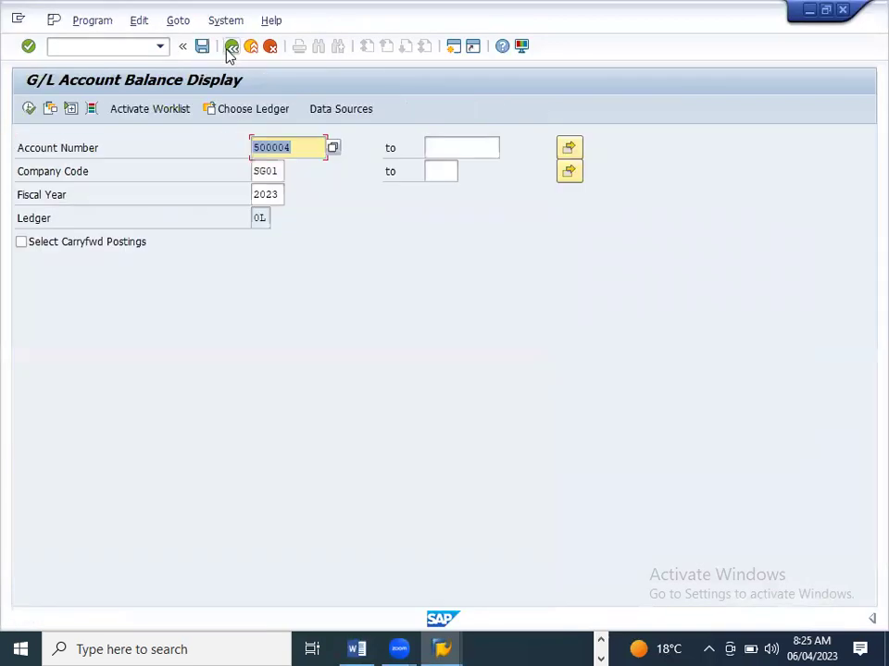
pyautogui.click(232, 46)
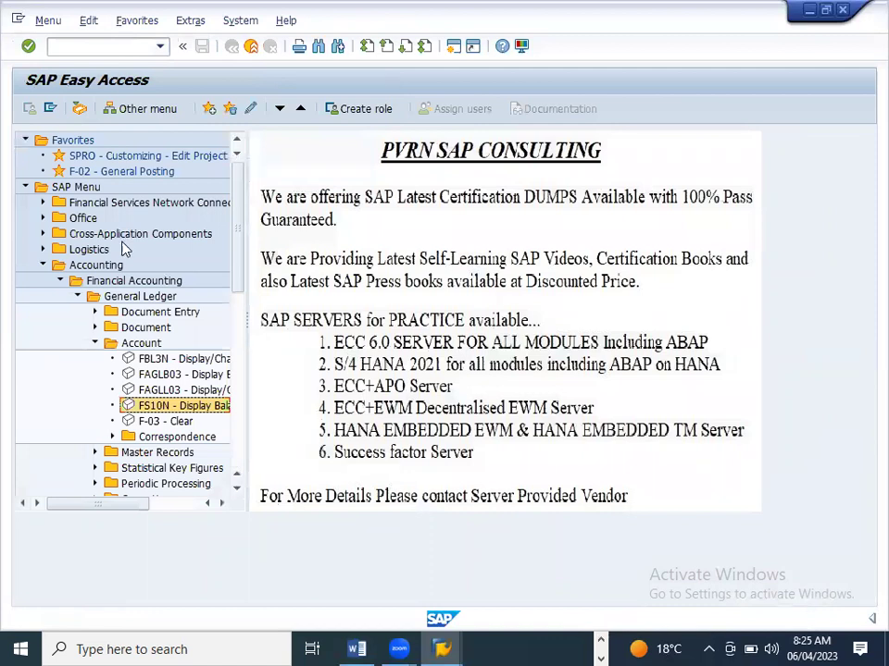
pyautogui.click(95, 344)
pyautogui.click(95, 312)
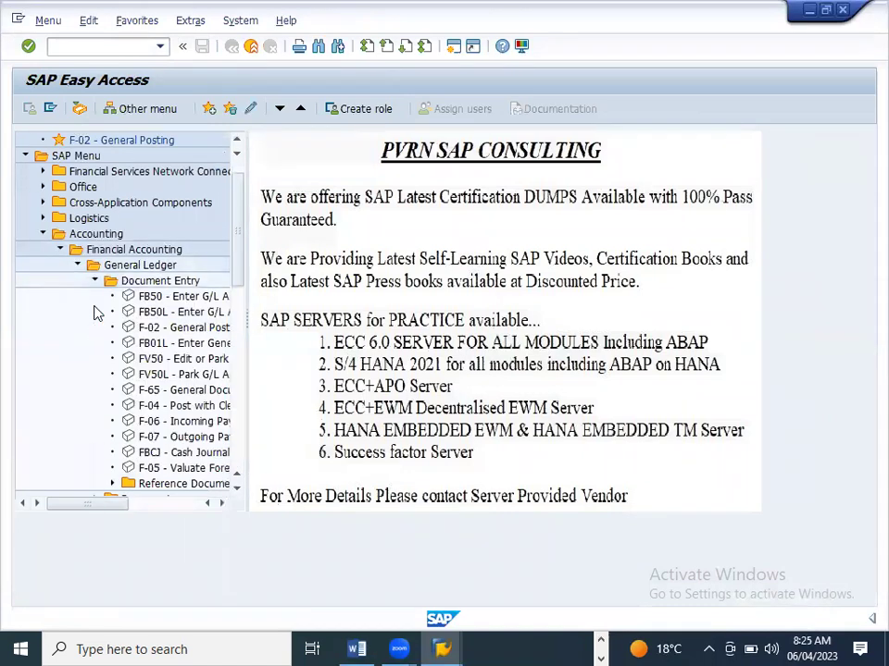
pyautogui.doubleClick(155, 298)
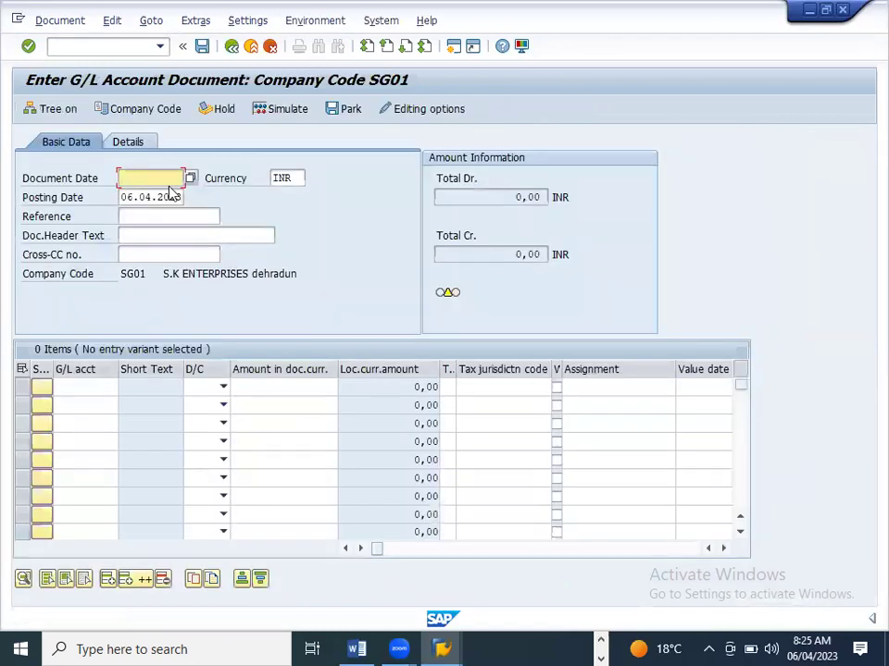
# - Copy the posting date 06.04.2023 into the document date of the G/L account document
pyautogui.moveTo(121, 197); pyautogui.dragTo(204, 211)
pyautogui.hotkey('ctrl', 'c')
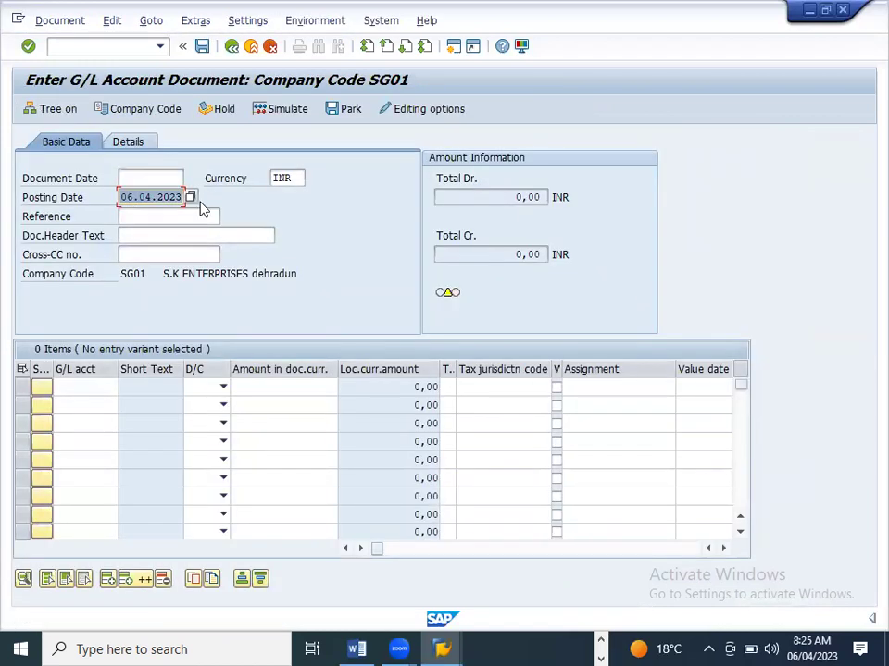
pyautogui.click(149, 181)
pyautogui.hotkey('ctrl', 'v')
# - Enter the first line as a debit of 6000 to account 500005, Salary Account, checking the amount in the Word assignment
pyautogui.click(107, 386)
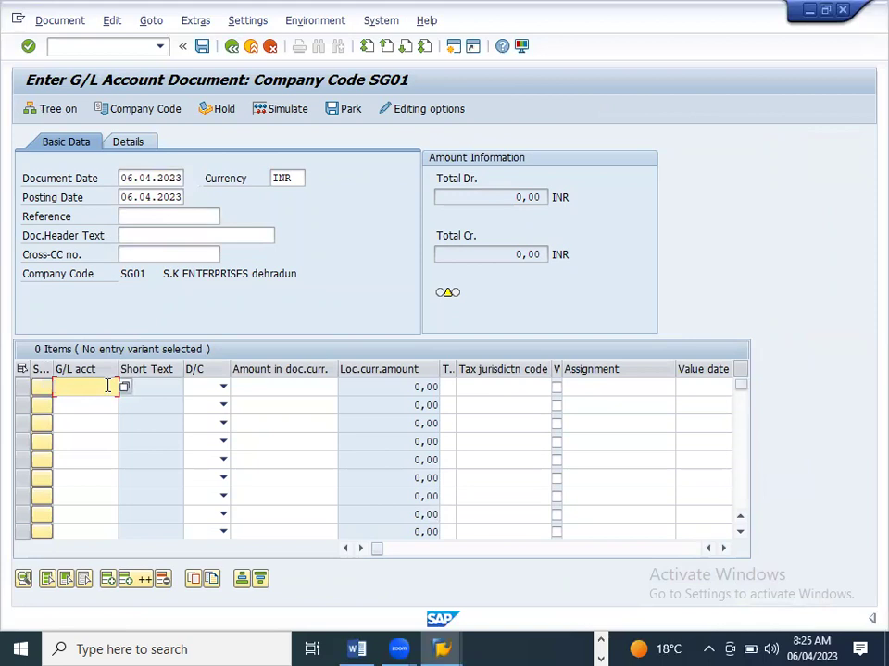
pyautogui.click(125, 389)
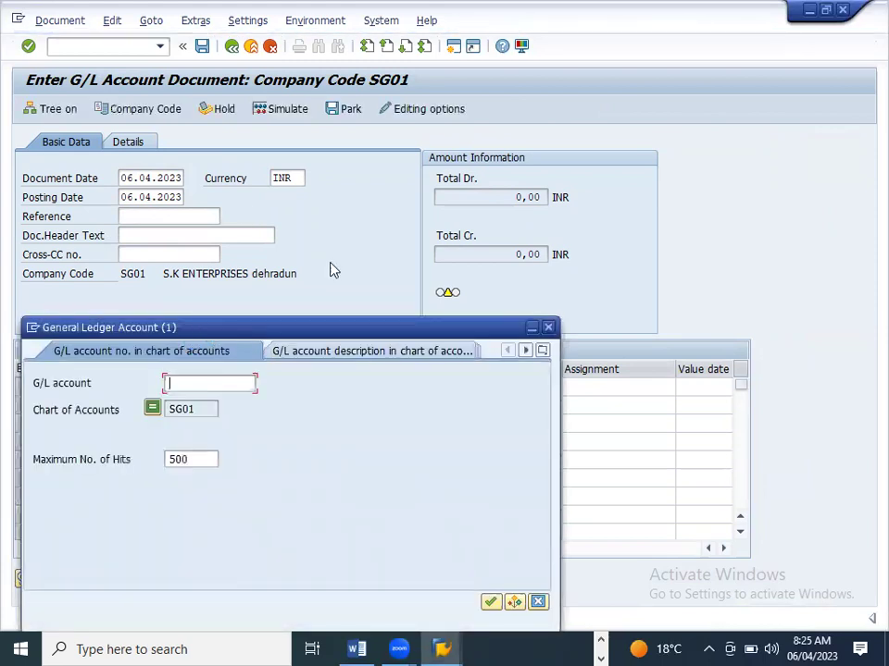
pyautogui.click(545, 423)
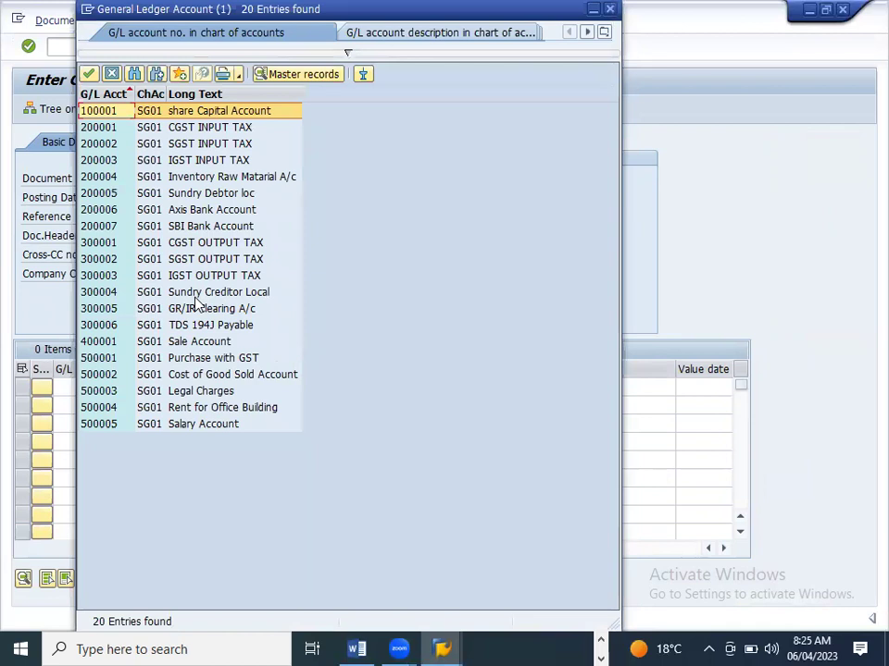
pyautogui.doubleClick(198, 425)
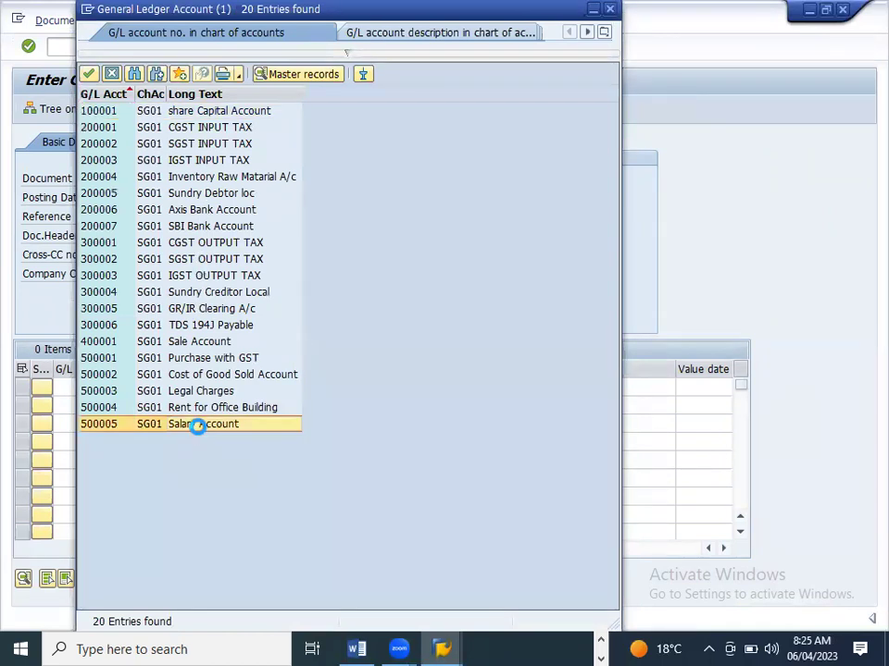
pyautogui.click(222, 389)
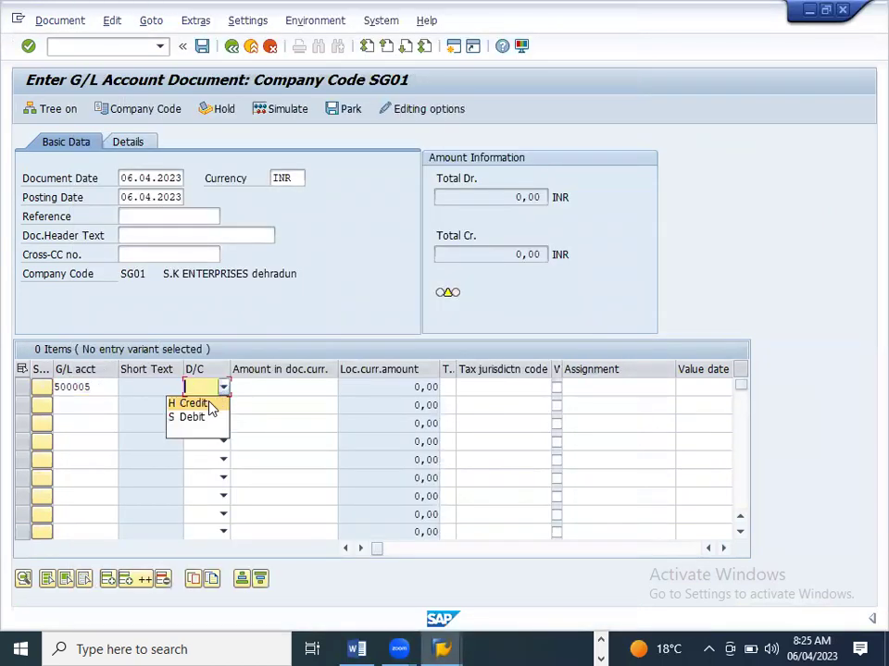
pyautogui.click(208, 417)
pyautogui.click(280, 390)
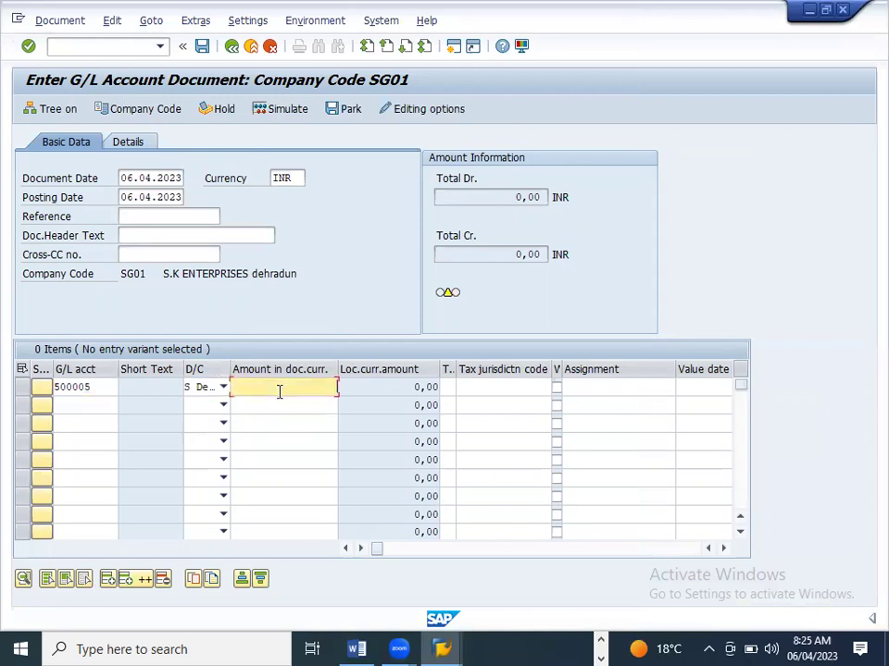
pyautogui.hotkey('alt', 'Tab')
pyautogui.press('Tab')
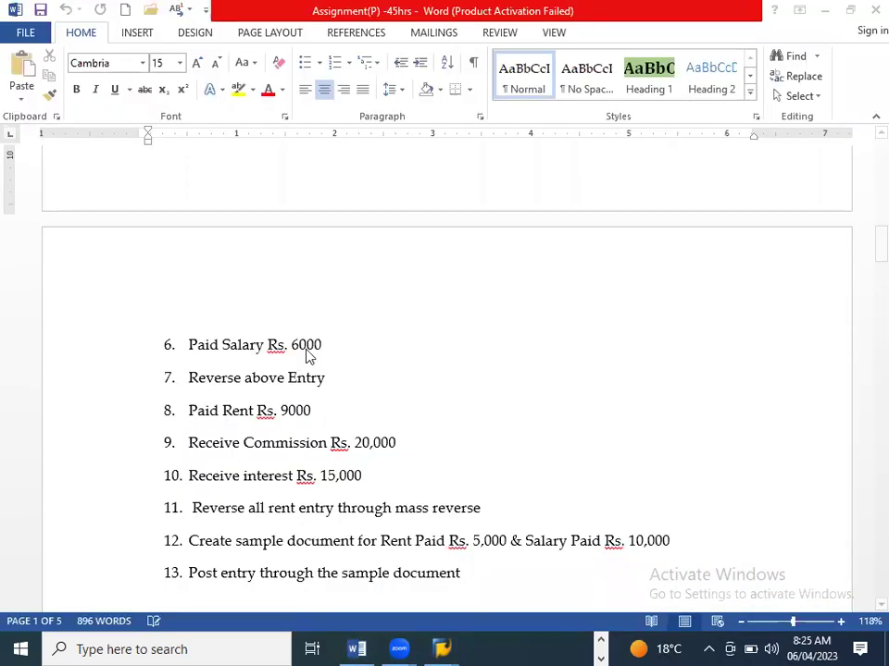
pyautogui.hotkey('alt', 'Tab')
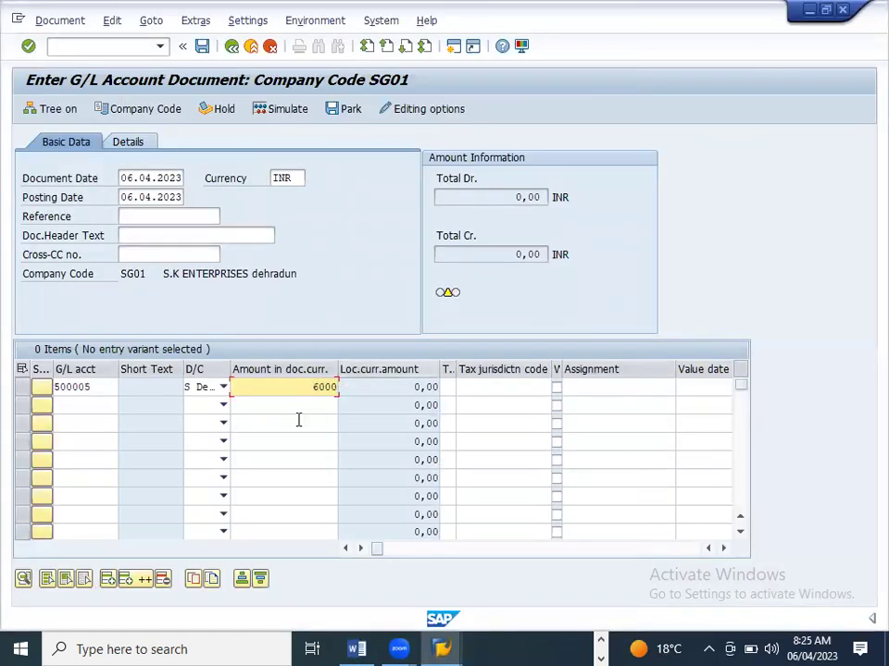
# - Enter the second line as a credit of 6000 to account 200007, SBI Bank Account, chosen through the account search
pyautogui.click(108, 405)
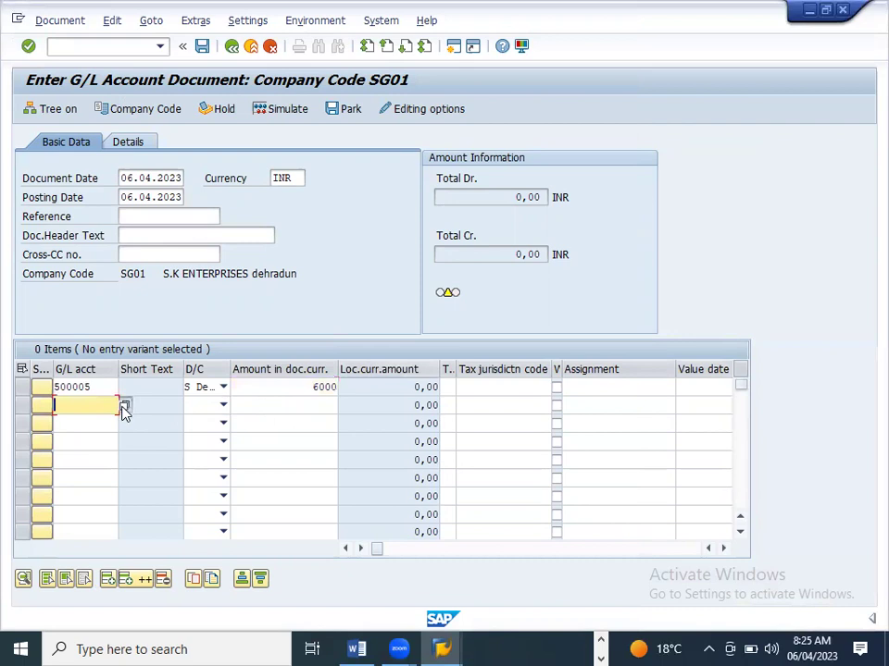
pyautogui.click(123, 408)
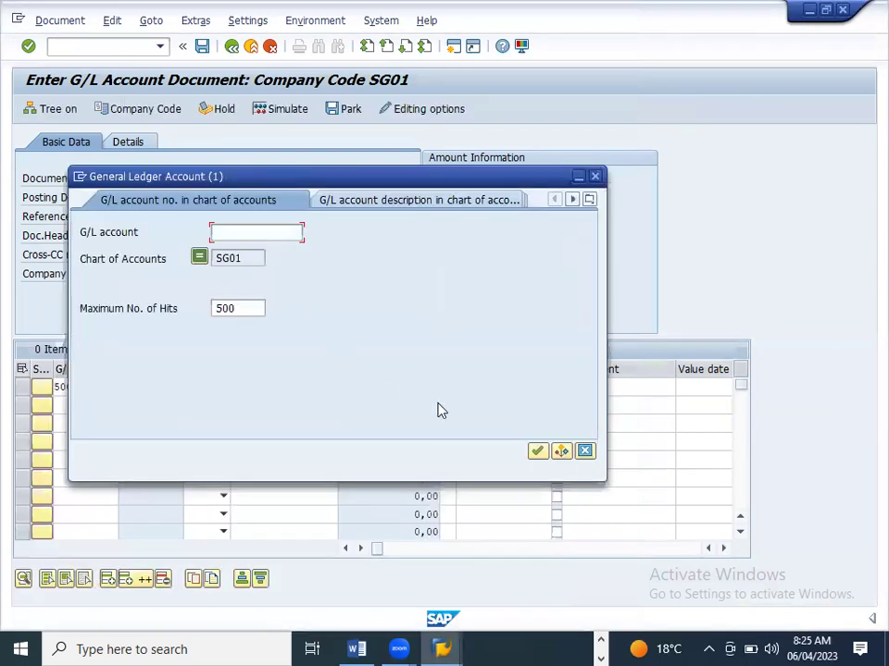
pyautogui.click(538, 452)
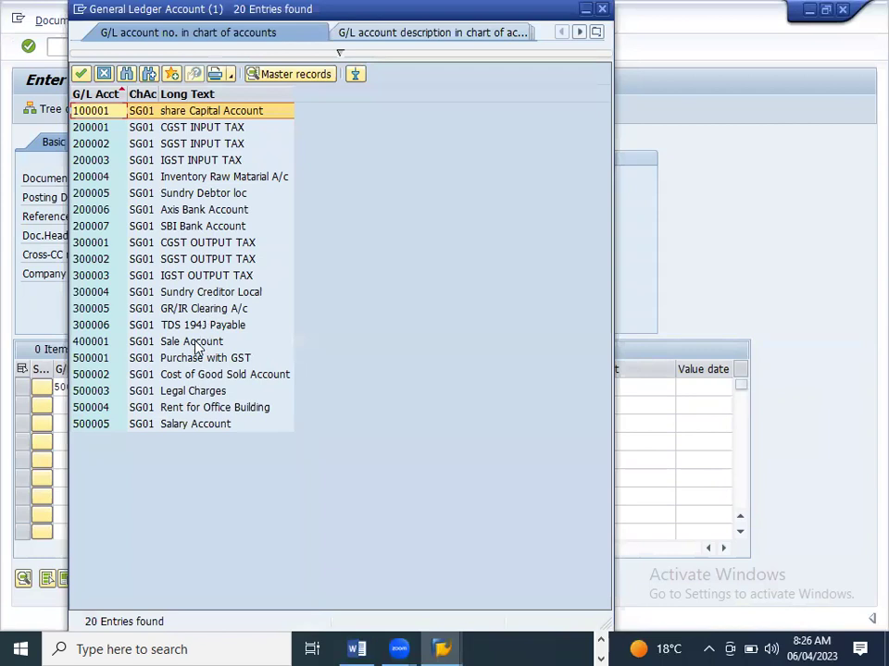
pyautogui.click(190, 227)
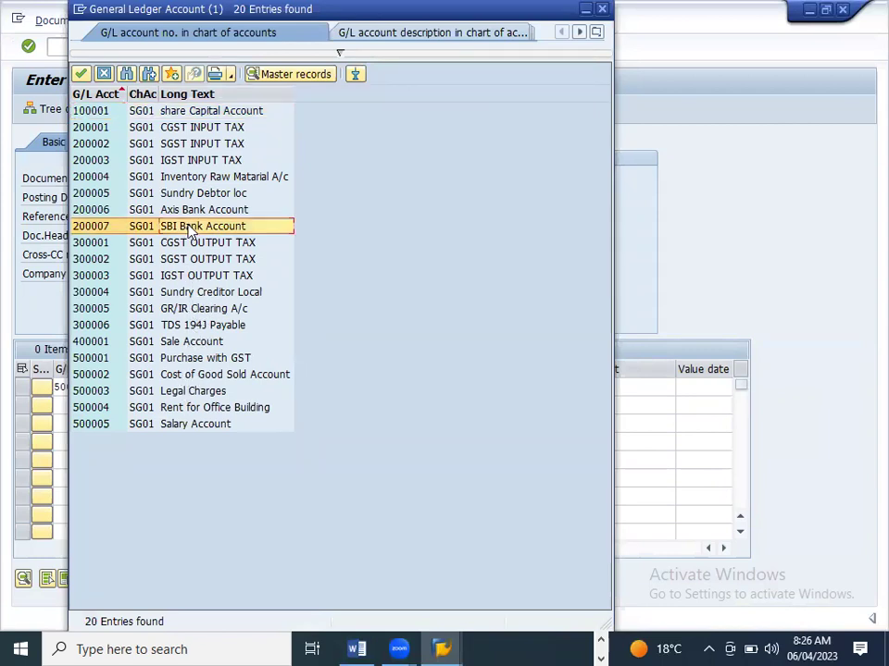
pyautogui.doubleClick(190, 228)
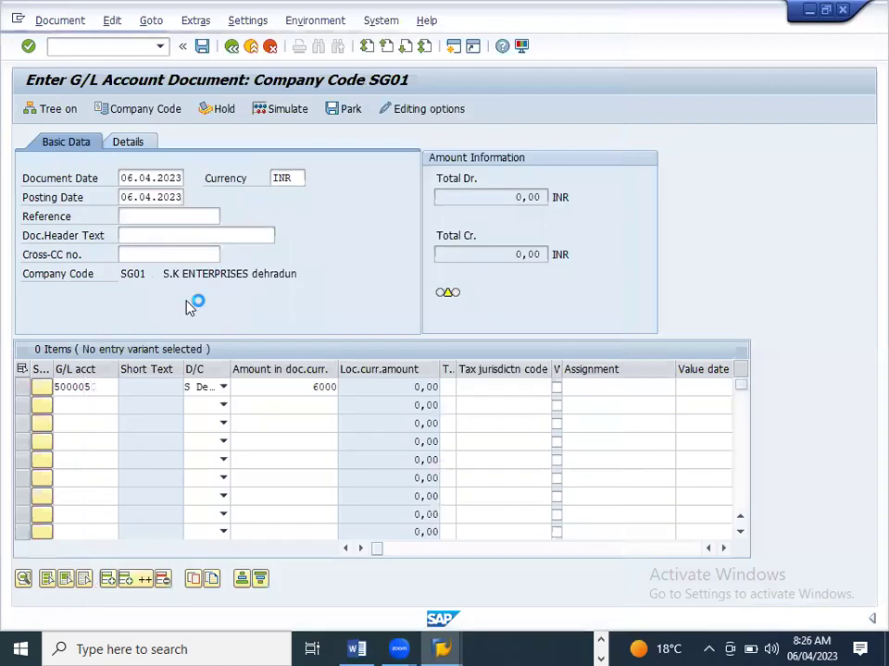
pyautogui.click(223, 405)
pyautogui.click(204, 421)
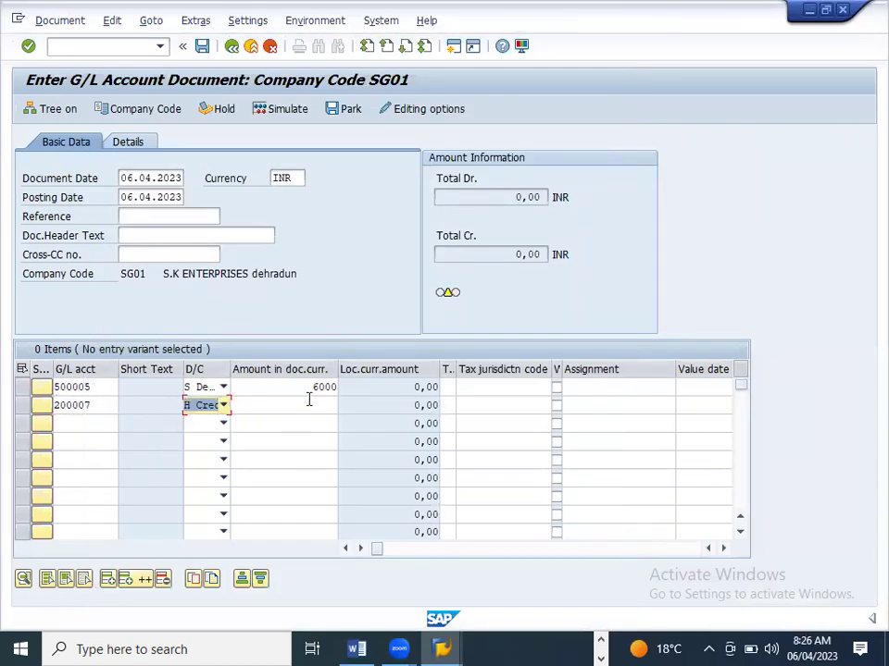
pyautogui.click(310, 399)
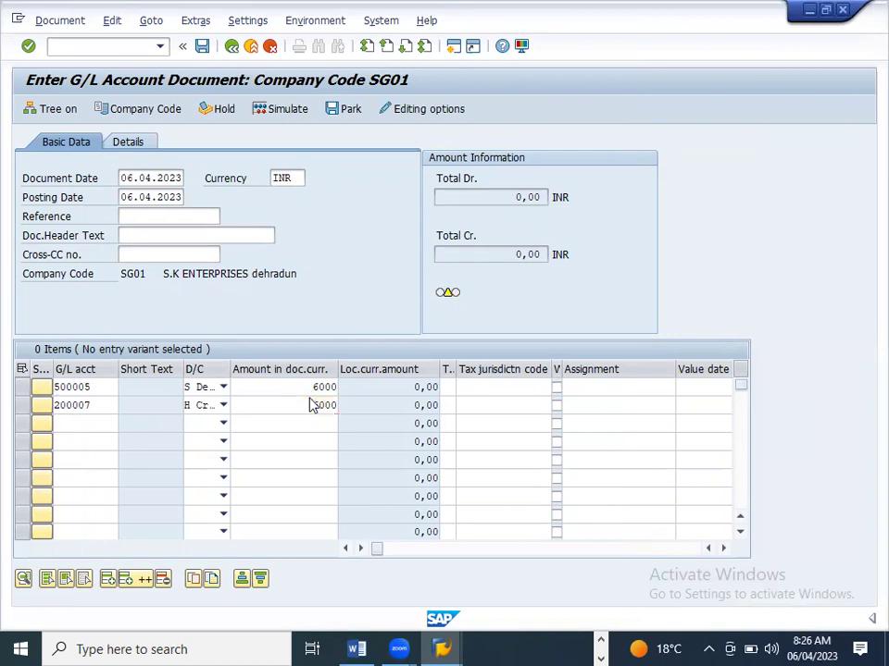
# - Validate the two line items, then simulate and post the salary payment document
pyautogui.press('Return')
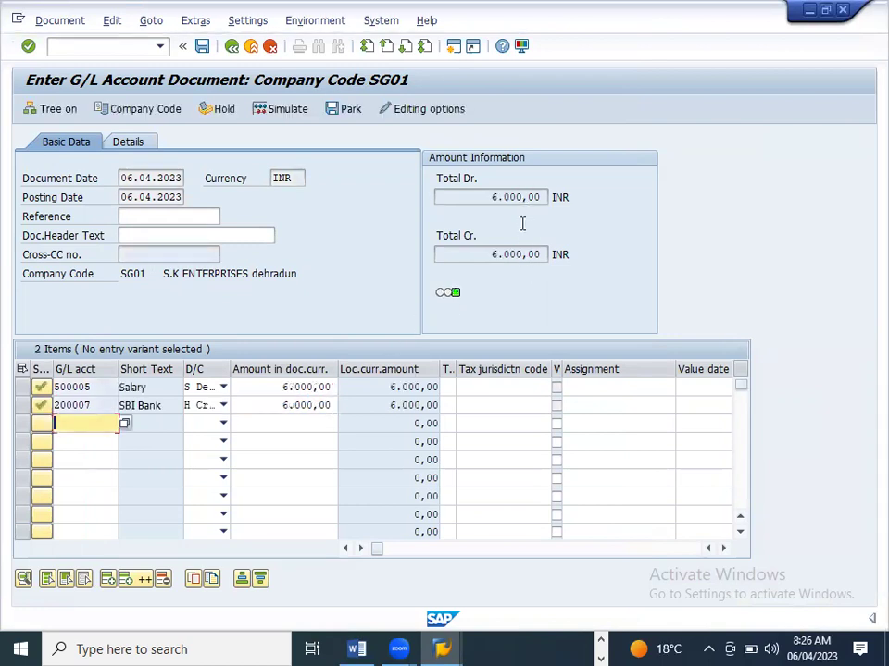
pyautogui.click(279, 112)
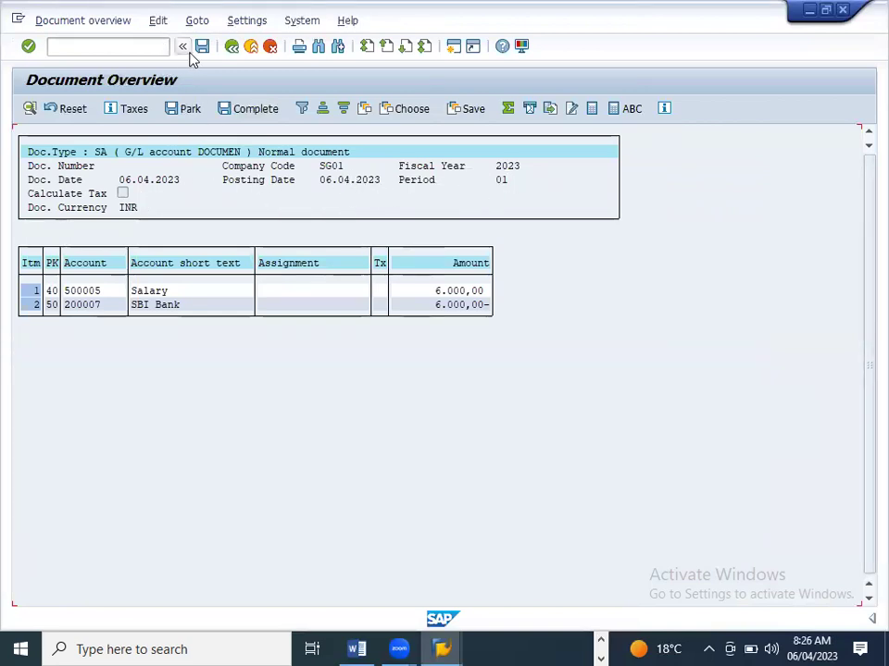
pyautogui.hotkey('ctrl', 's')
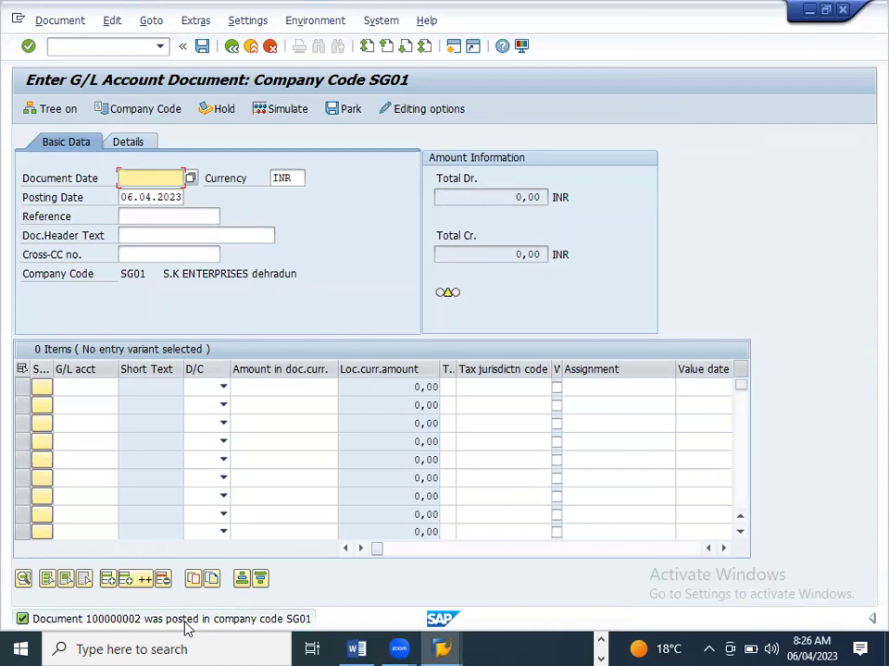
# - Check the salary task in the Word assignment, return to SAP and open transaction FBL3N in a new session
pyautogui.hotkey('alt', 'Tab')
pyautogui.press('Tab')
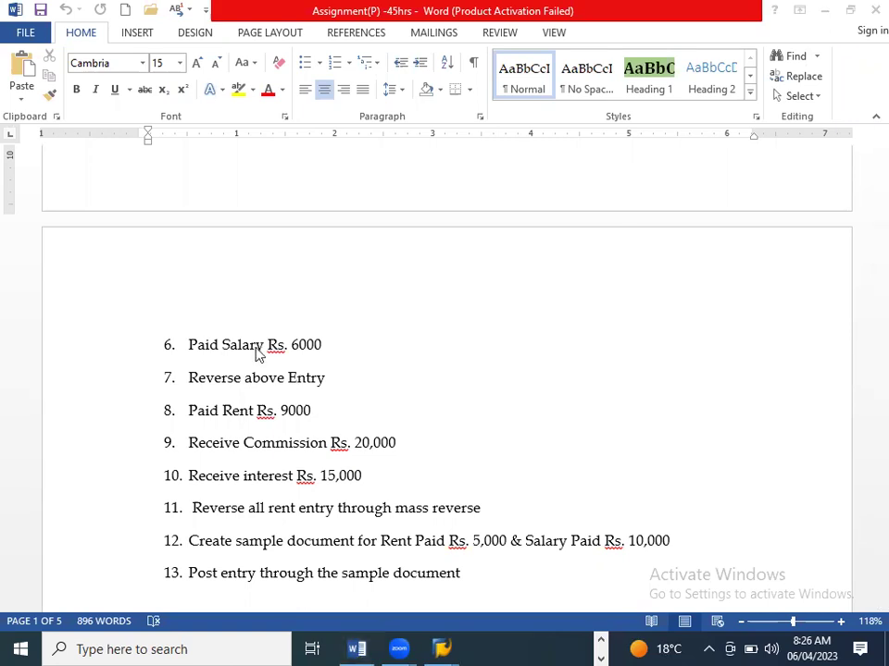
pyautogui.hotkey('alt', 'Tab')
pyautogui.press('Tab')
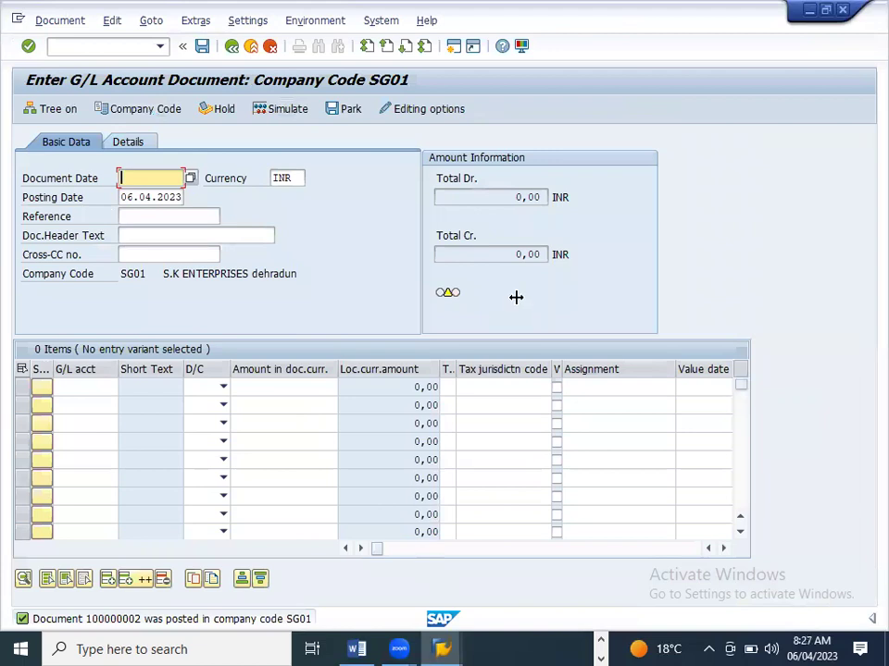
pyautogui.click(453, 45)
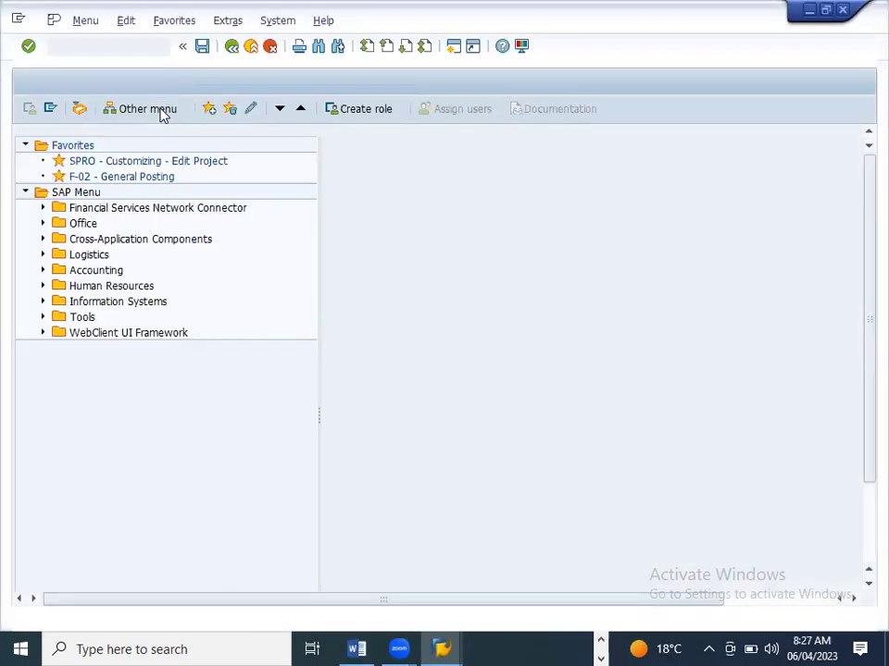
pyautogui.write('fbl3n')
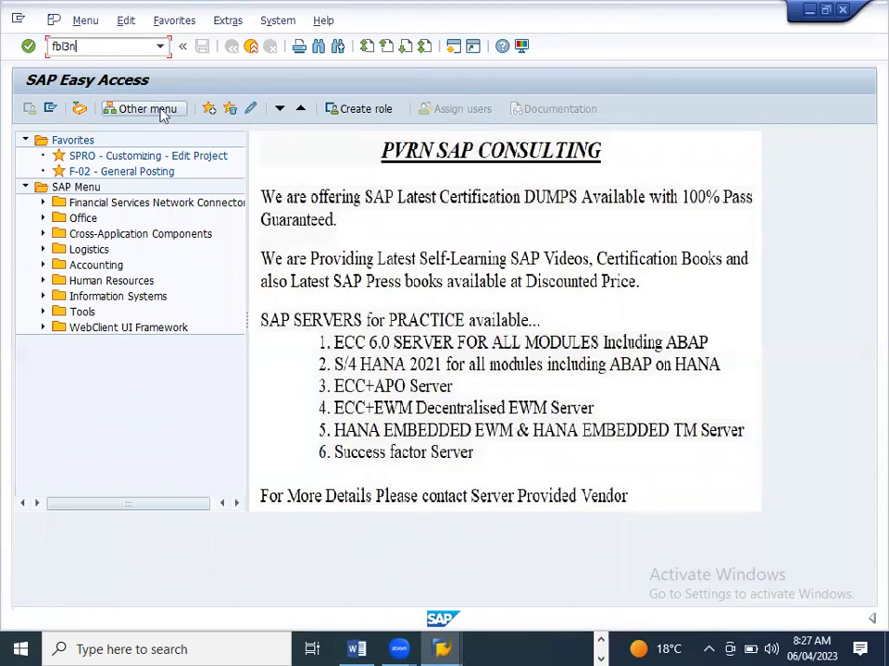
pyautogui.press('Return')
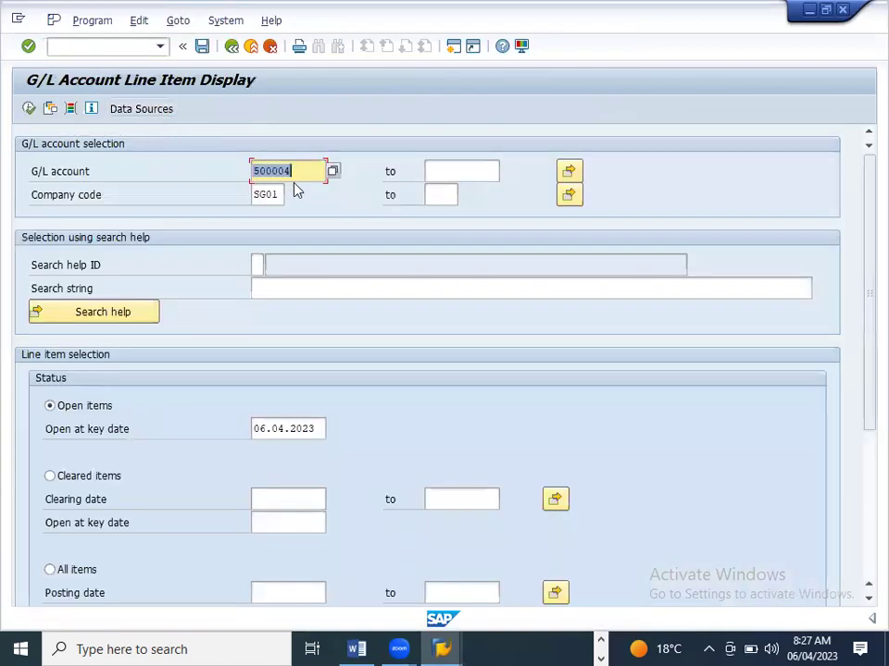
# - Select G/L account 500005, Salary Account, for the line item display by searching chart of accounts SG01
pyautogui.press('F8')
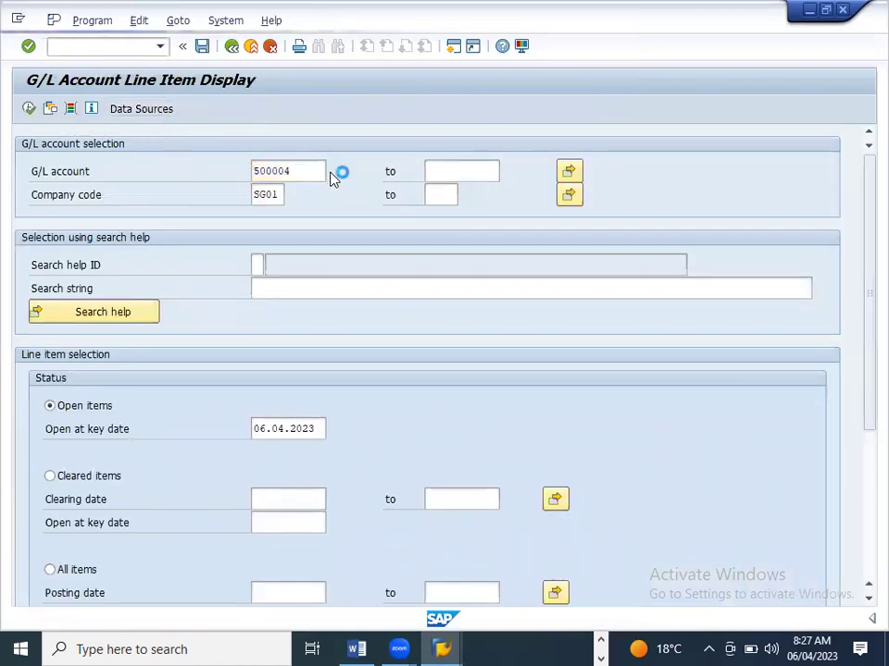
pyautogui.click(433, 258)
pyautogui.write('s')
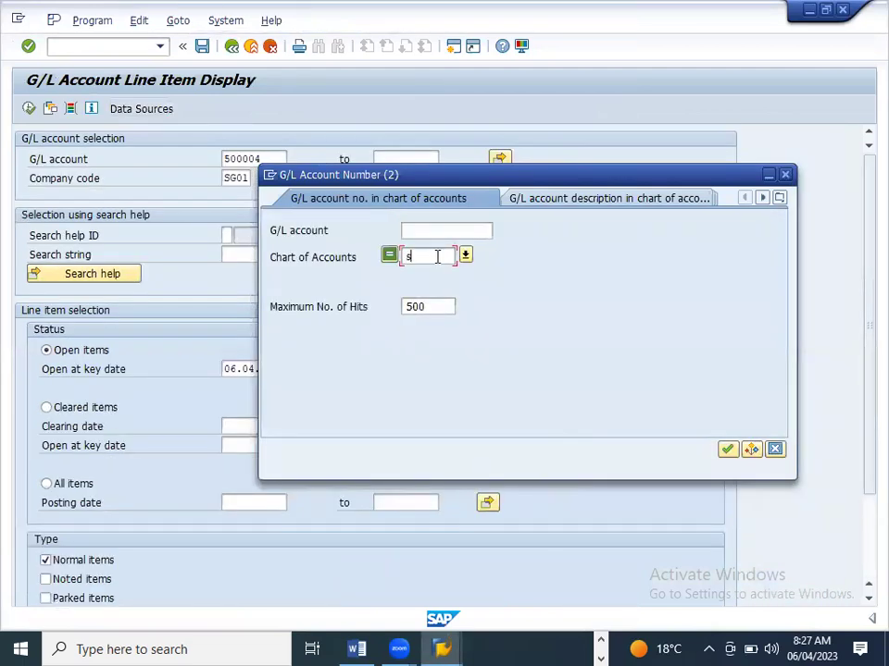
pyautogui.write('g01')
pyautogui.press('Return')
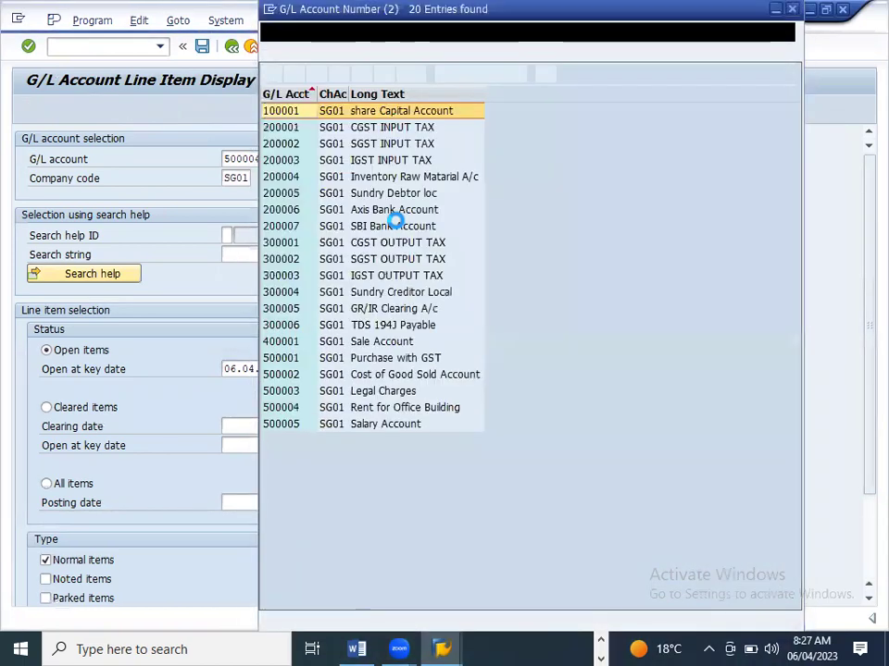
pyautogui.doubleClick(384, 425)
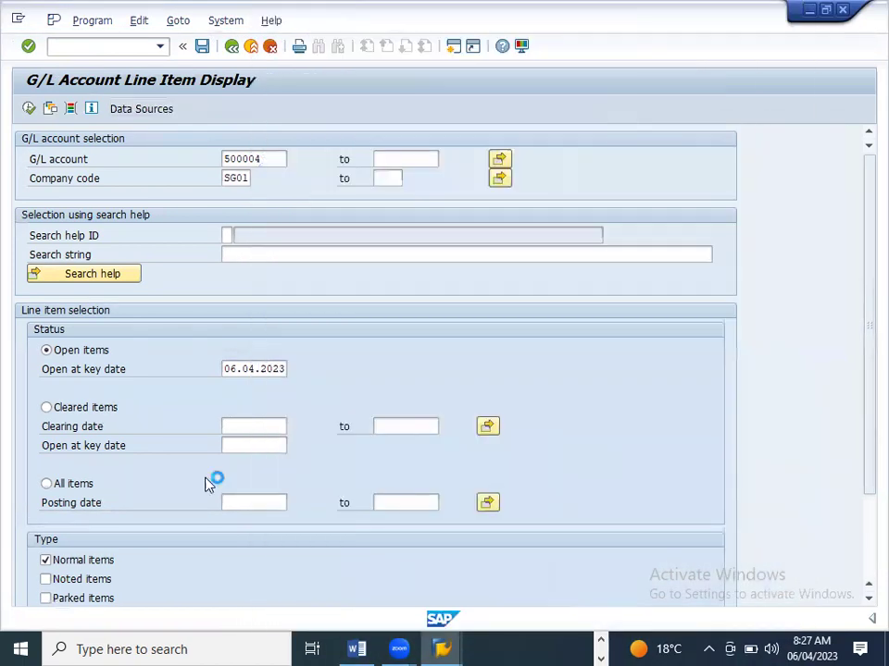
# - Display all items of the salary account, inspect the posted entry and return to the G/L document entry screen
pyautogui.click(74, 491)
pyautogui.click(31, 110)
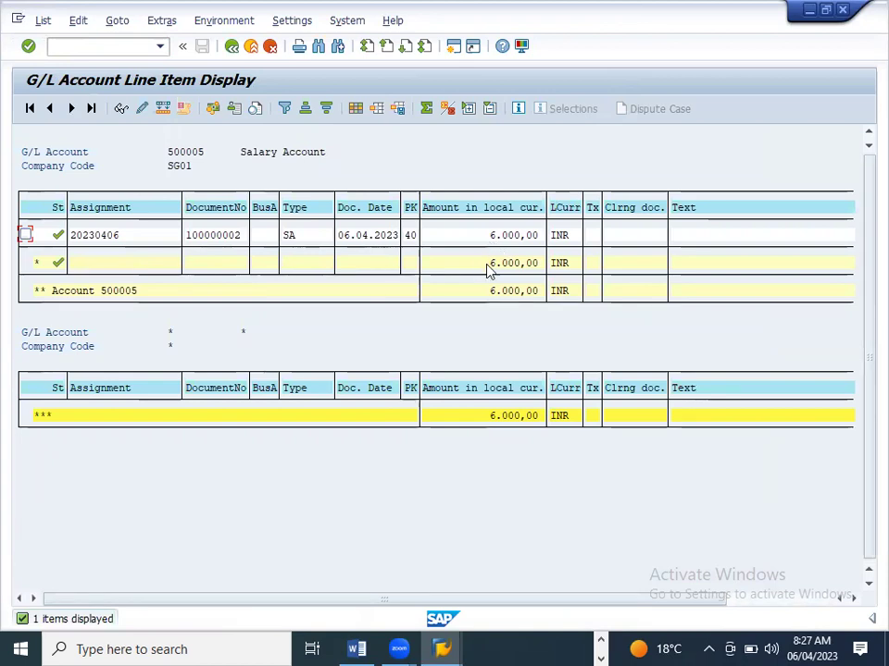
pyautogui.press('F3')
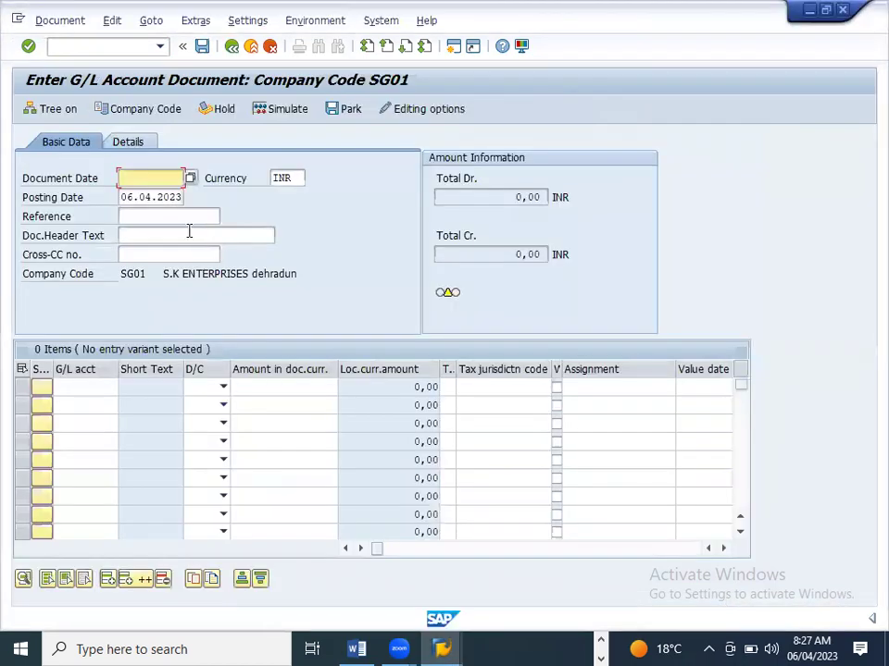
# - Leave the G/L document entry and open transaction FB08, Individual Reversal, from the General Ledger document reversal functions
pyautogui.click(231, 46)
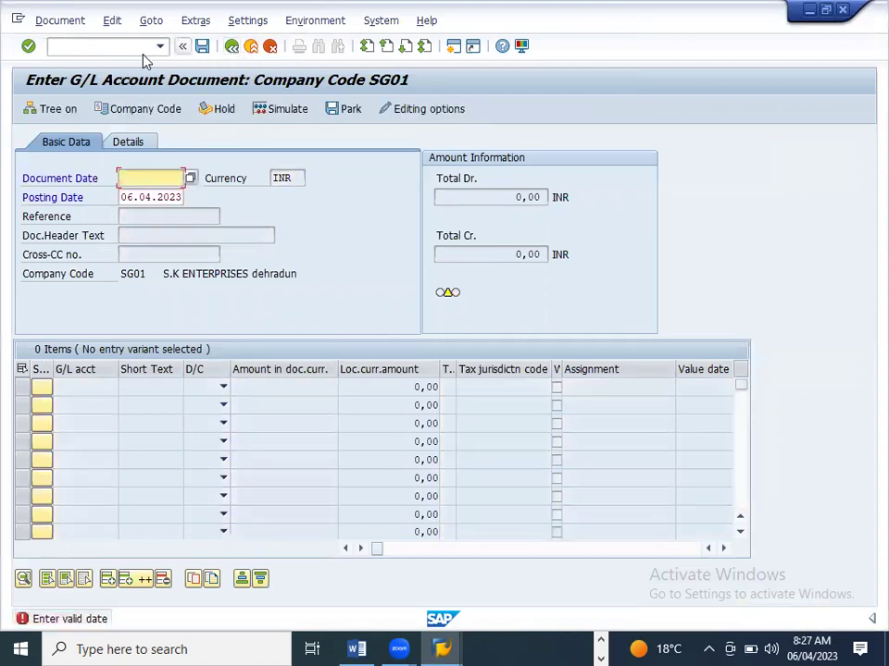
pyautogui.click(136, 44)
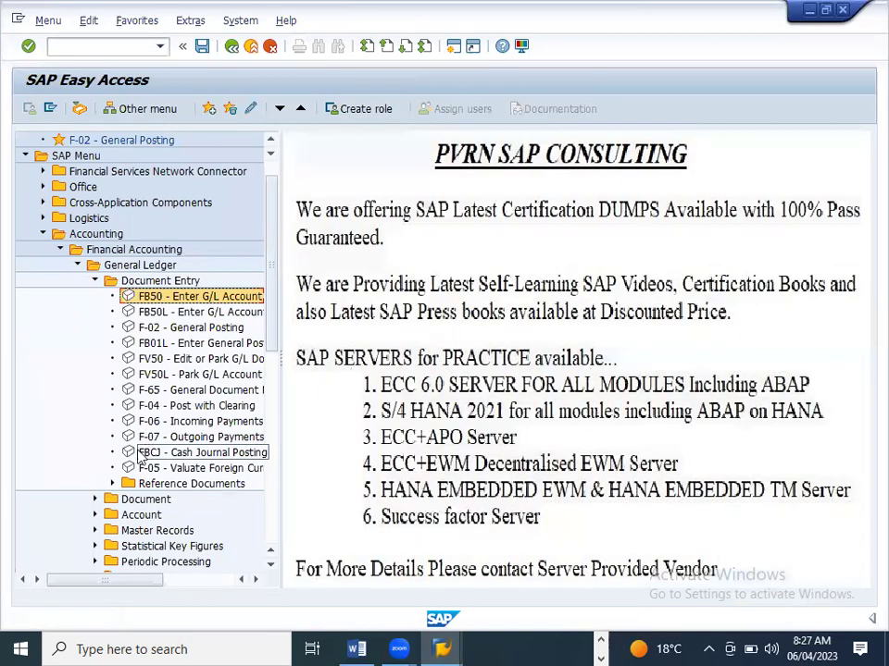
pyautogui.click(96, 281)
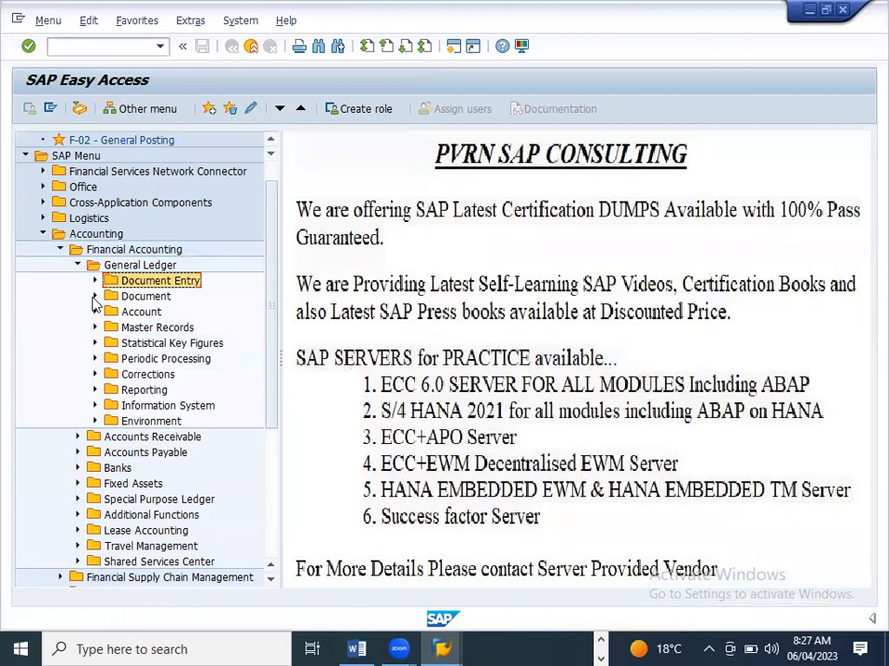
pyautogui.click(94, 297)
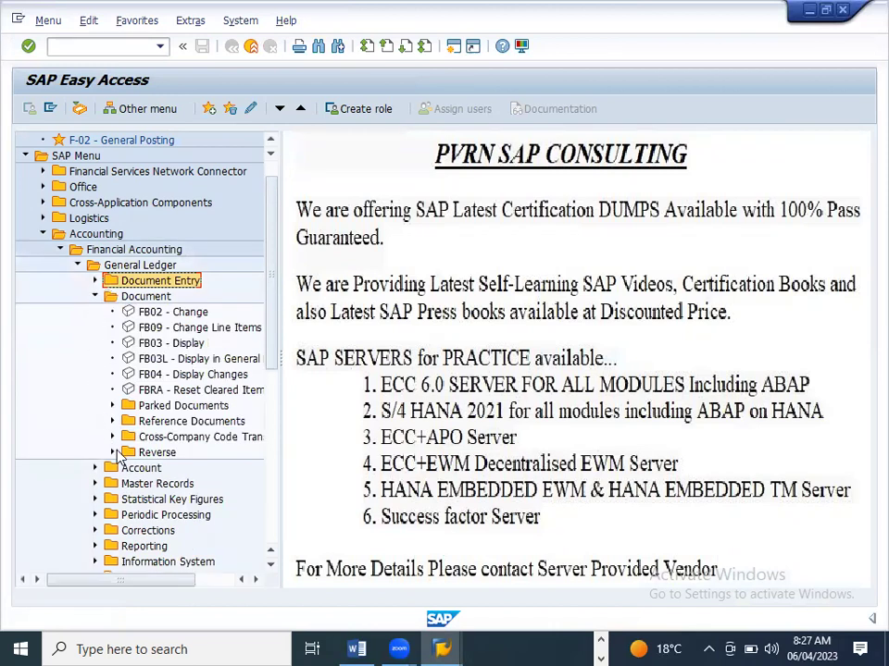
pyautogui.click(113, 453)
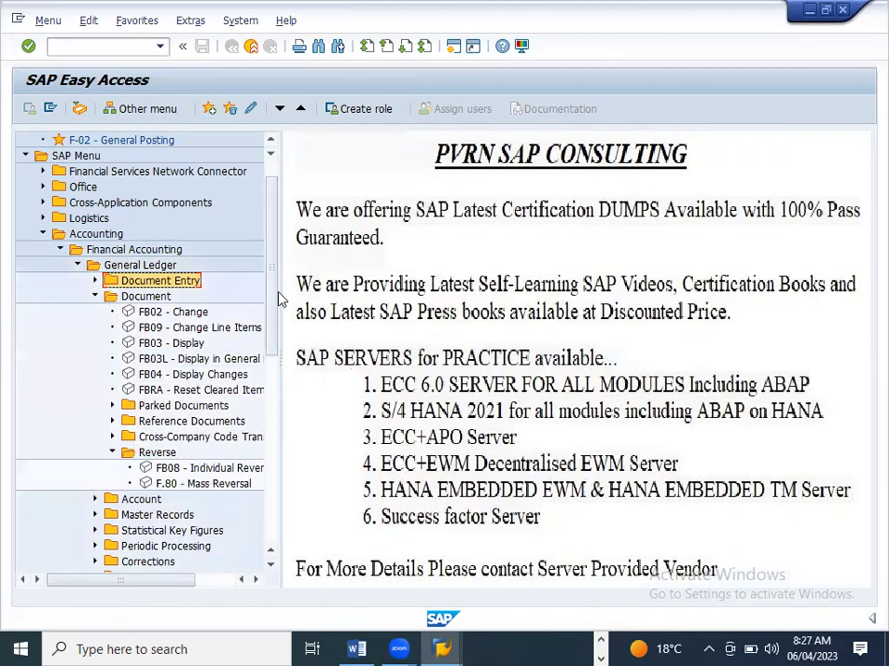
pyautogui.moveTo(281, 287); pyautogui.dragTo(476, 287)
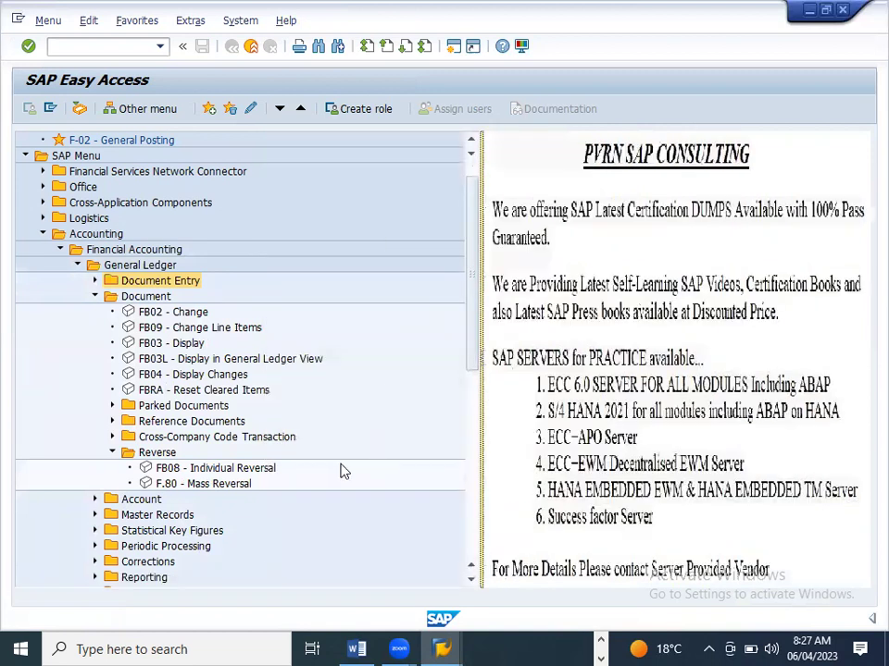
pyautogui.doubleClick(185, 469)
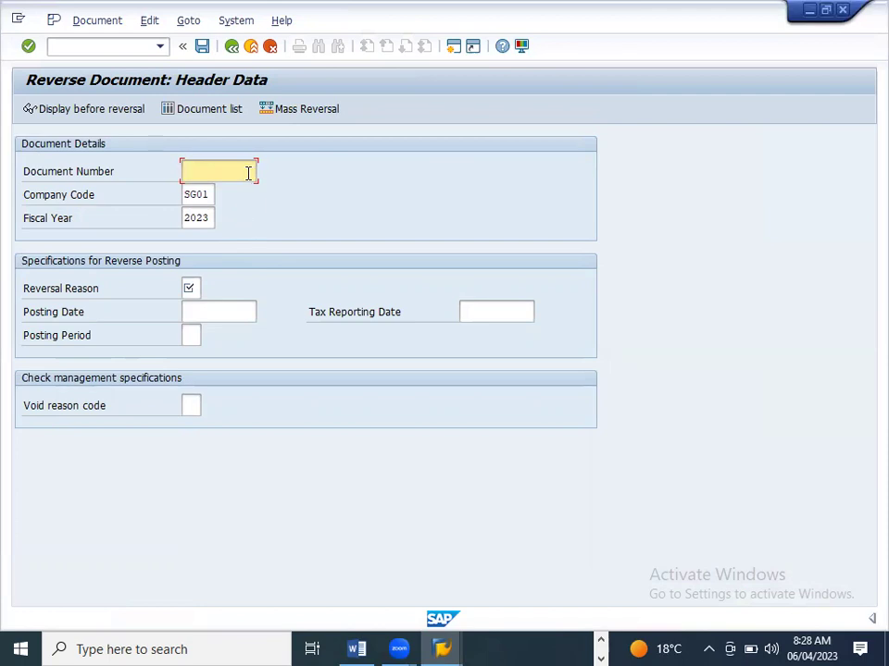
# - Copy the salary entry's document number 100000002 from its line item display into the reversal header's Document Number
pyautogui.hotkey('alt', 'Tab')
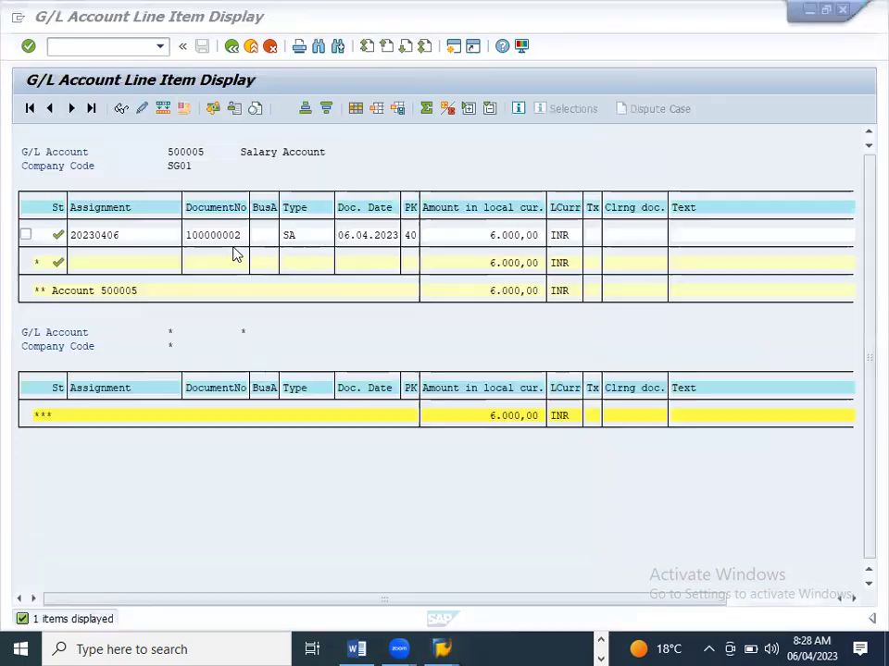
pyautogui.click(239, 237)
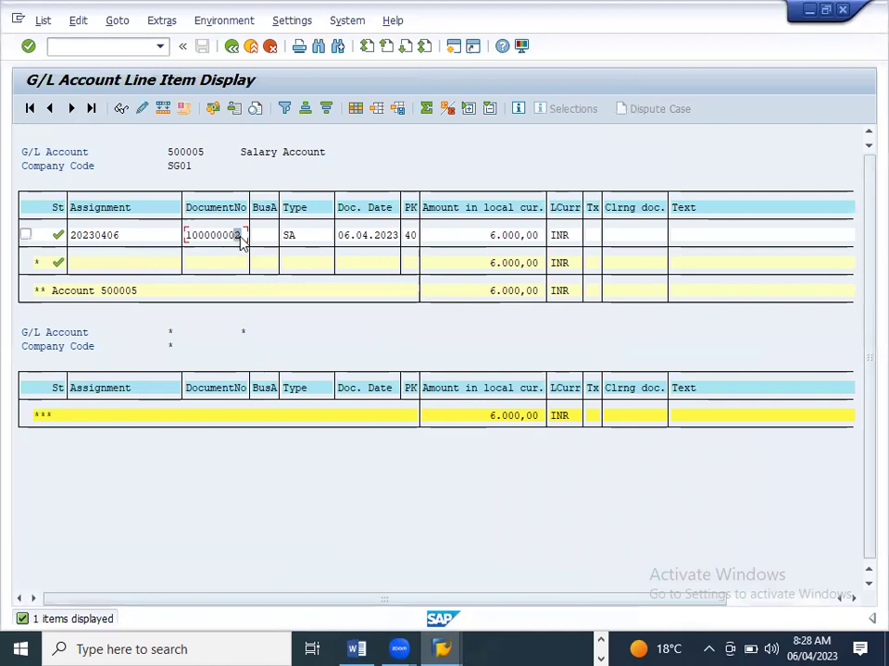
pyautogui.doubleClick(188, 238)
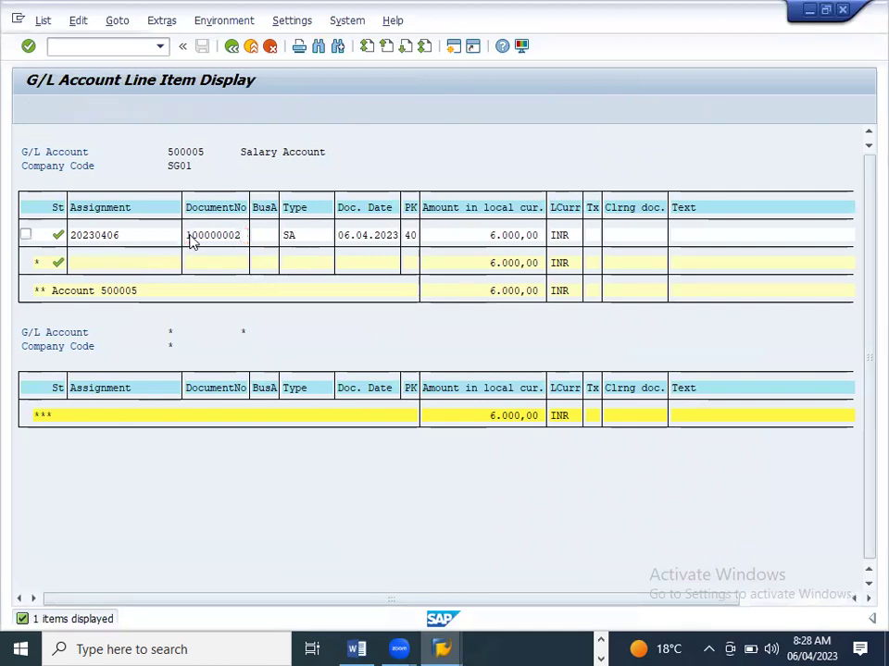
pyautogui.moveTo(571, 195); pyautogui.dragTo(471, 194)
pyautogui.hotkey('ctrl', 'c')
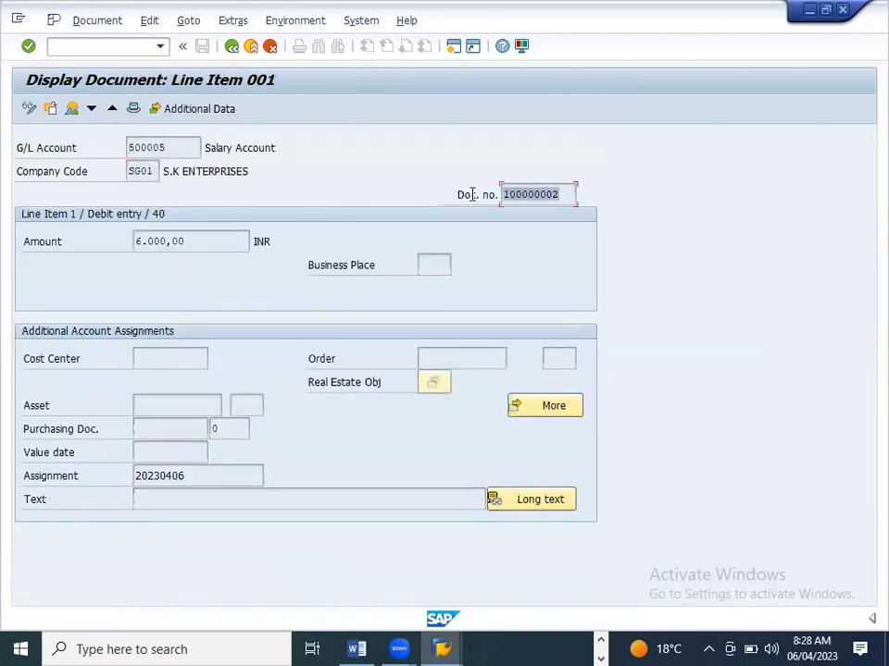
pyautogui.press('Left')
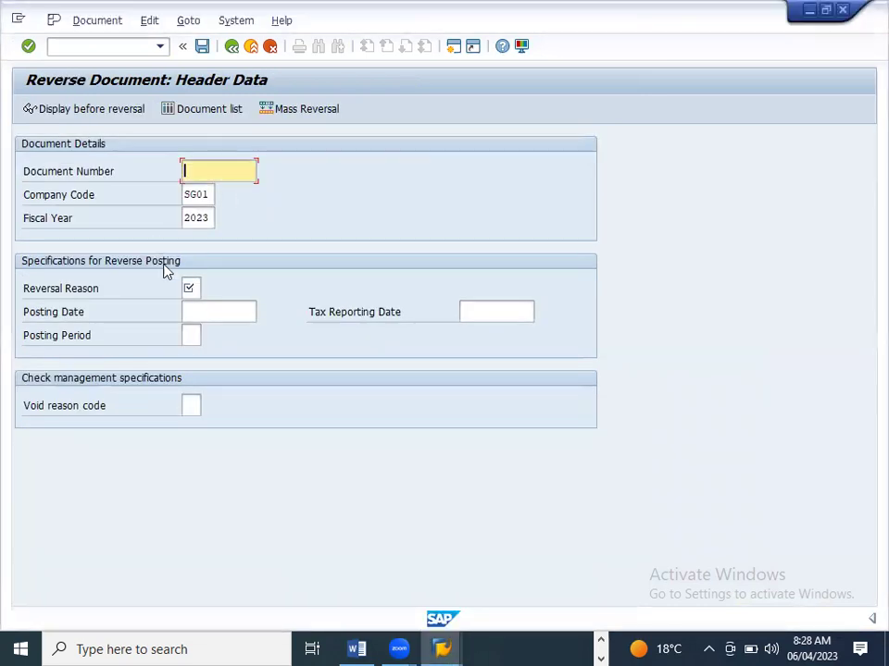
pyautogui.hotkey('ctrl', 'v')
# - Set the reversal reason to H1, wrong amount, from the list of reversal reasons
pyautogui.click(193, 289)
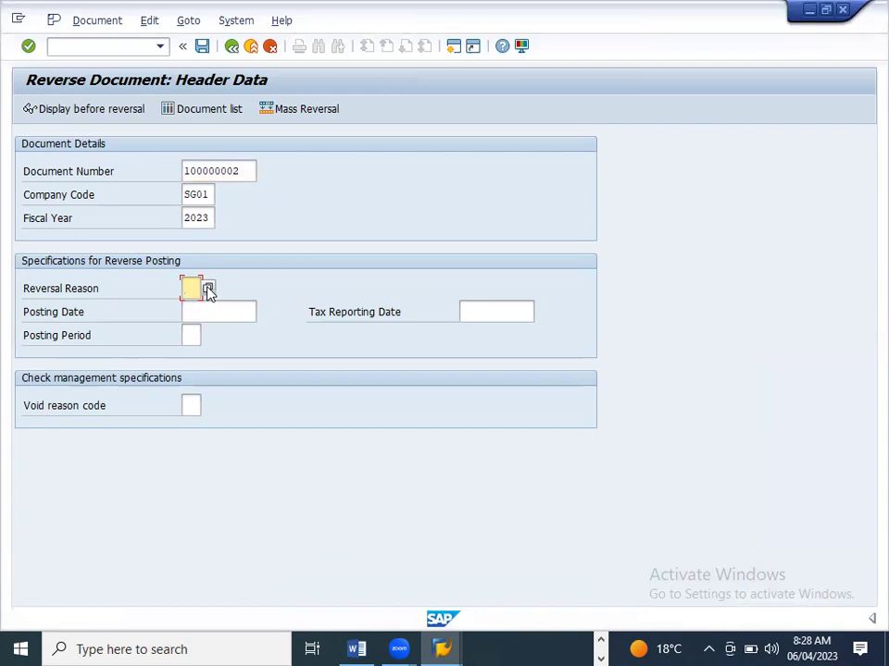
pyautogui.click(208, 290)
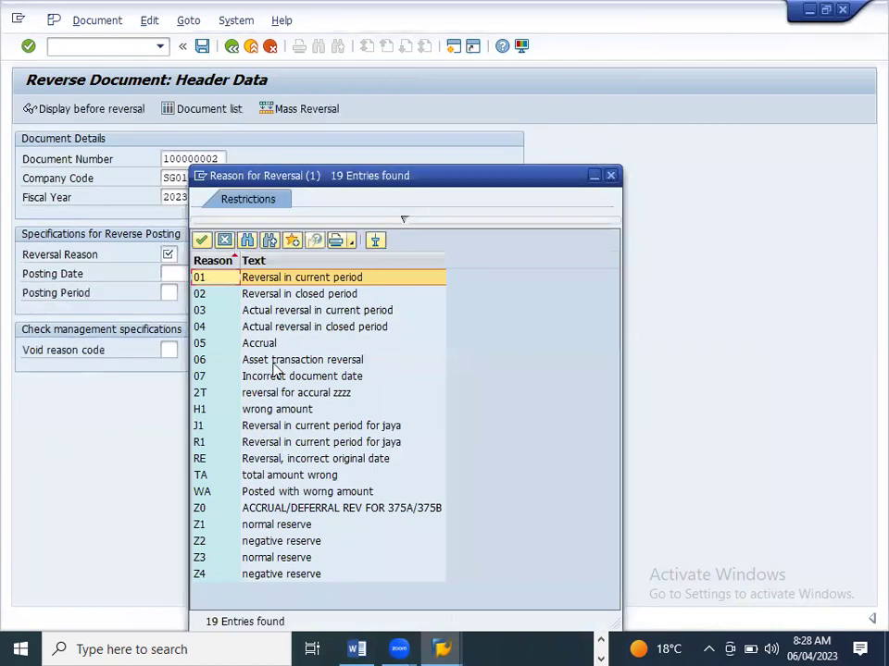
pyautogui.click(269, 410)
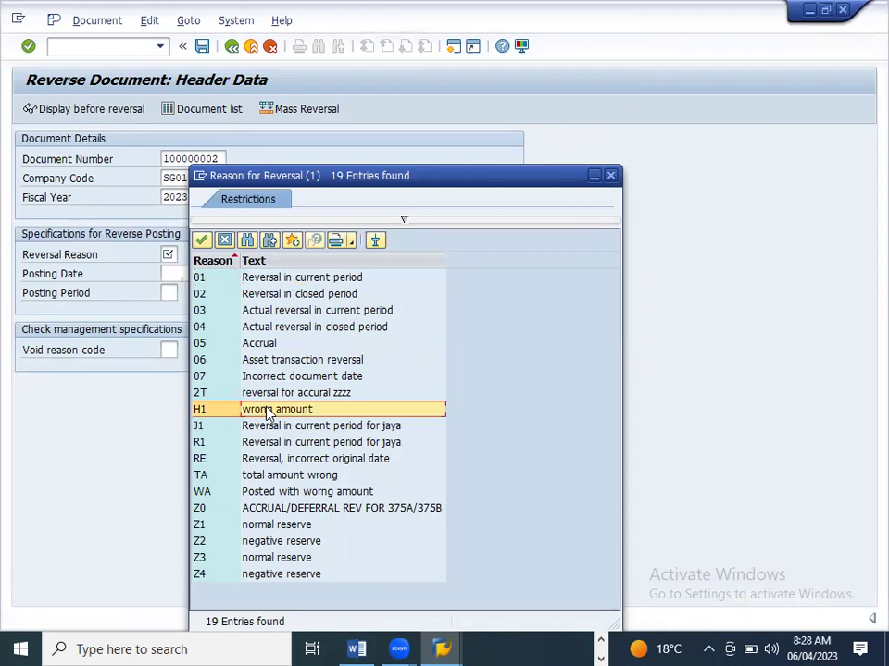
pyautogui.doubleClick(269, 410)
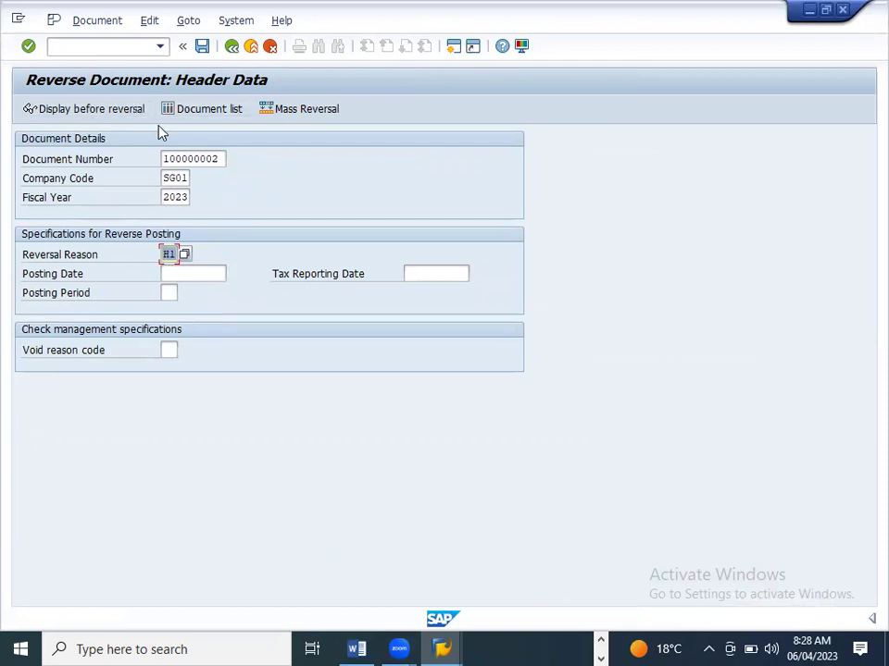
# - Display the salary document before reversal, view the Document List selection and return to the reversal header data
pyautogui.click(107, 113)
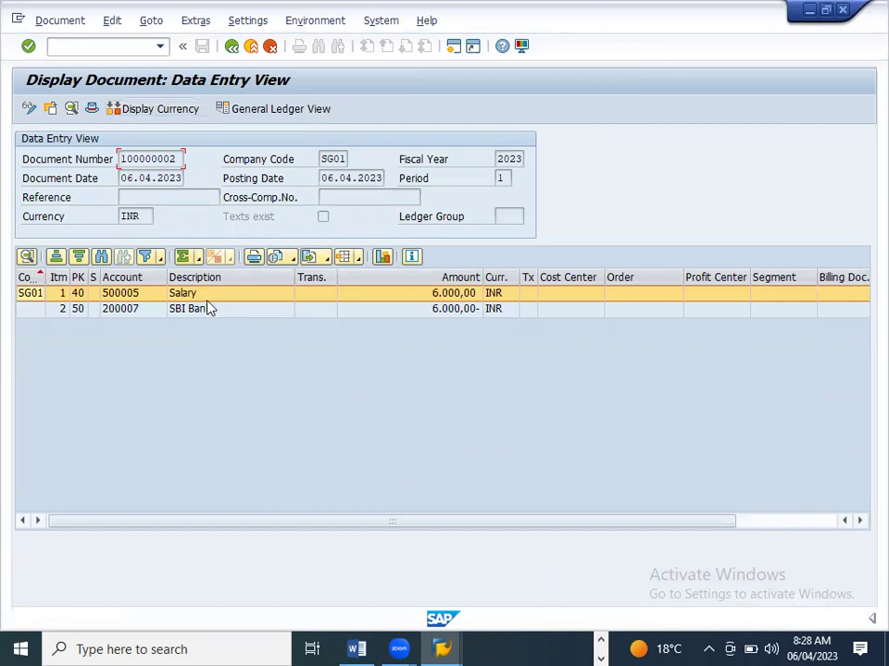
pyautogui.click(232, 48)
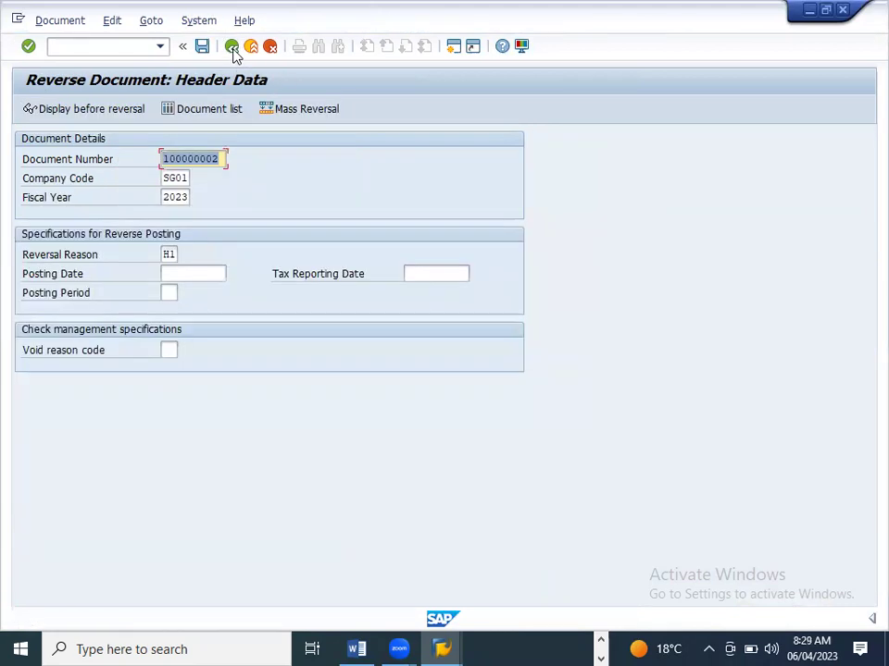
pyautogui.click(208, 110)
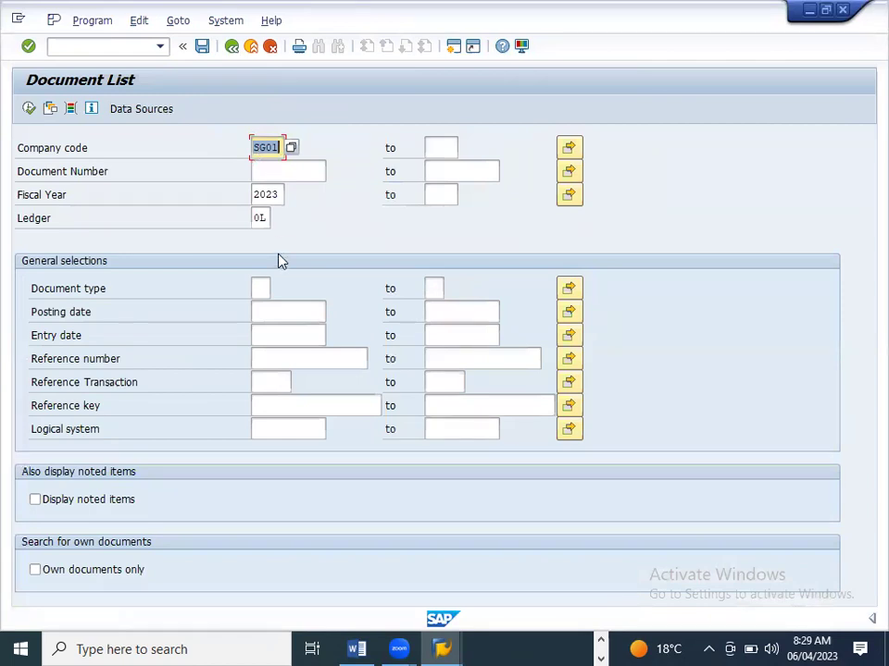
pyautogui.click(233, 48)
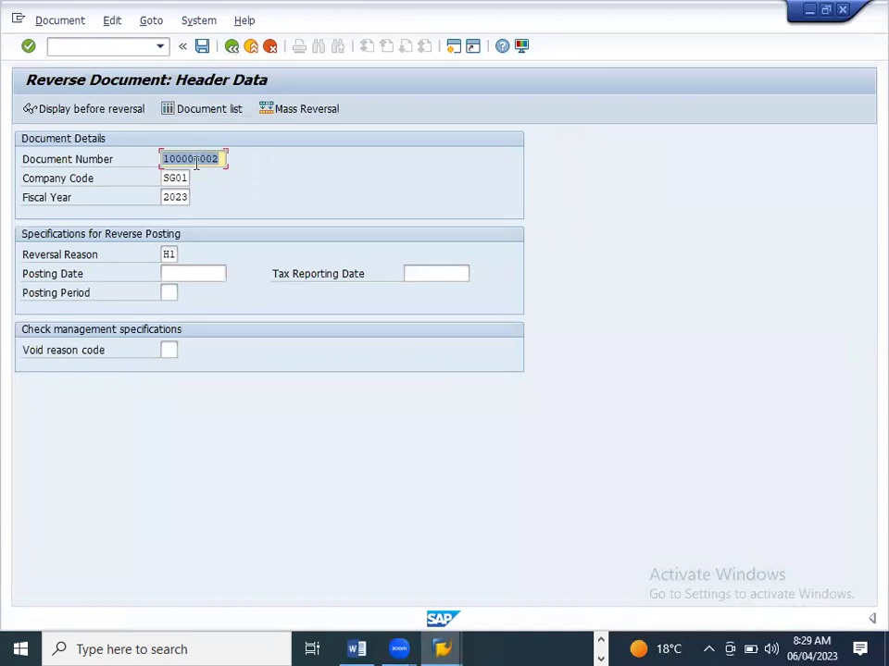
# - Post the reversal of the salary document and exit the reversal transaction
pyautogui.click(202, 46)
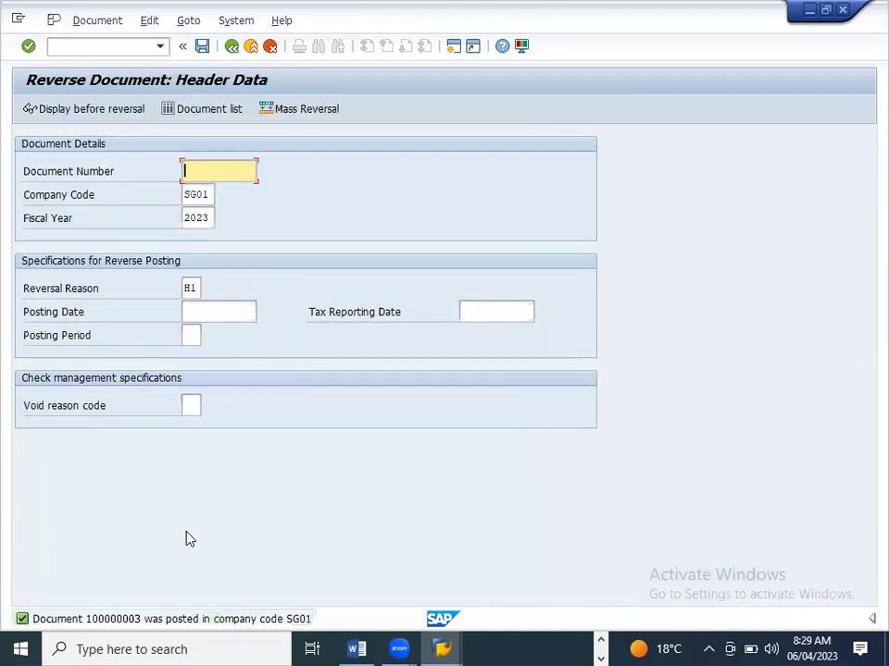
pyautogui.doubleClick(201, 626)
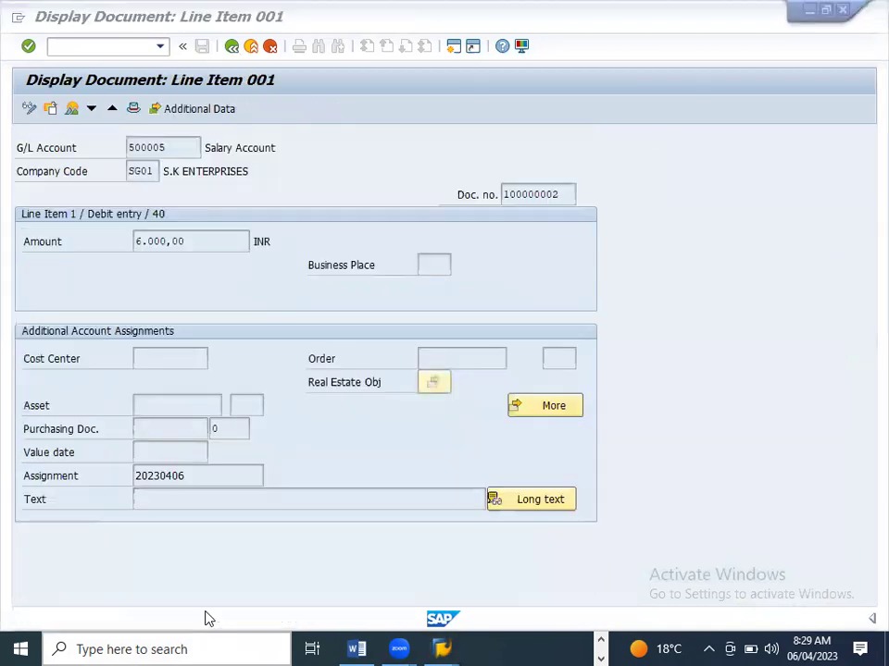
pyautogui.hotkey('alt', 'Tab')
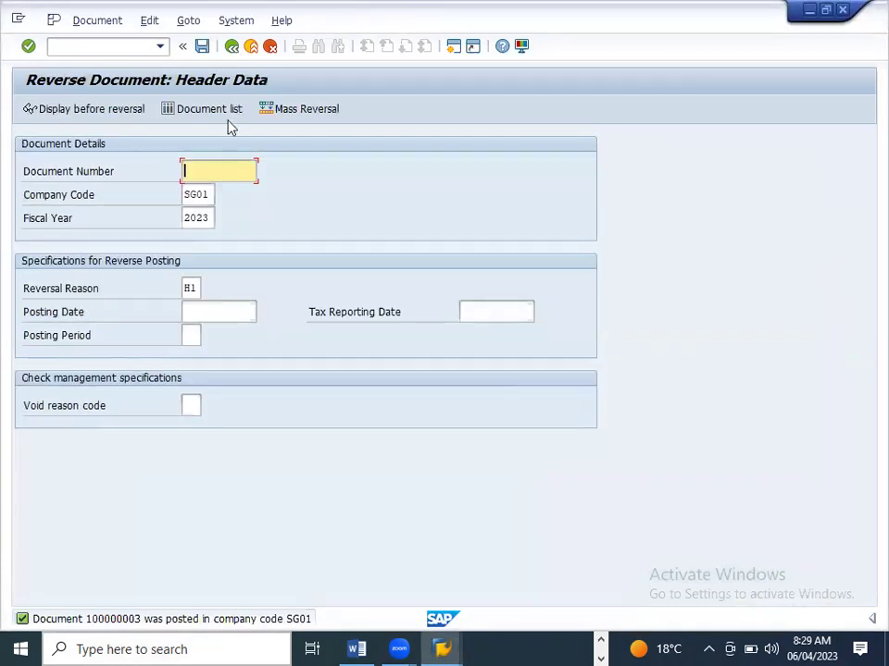
pyautogui.click(231, 48)
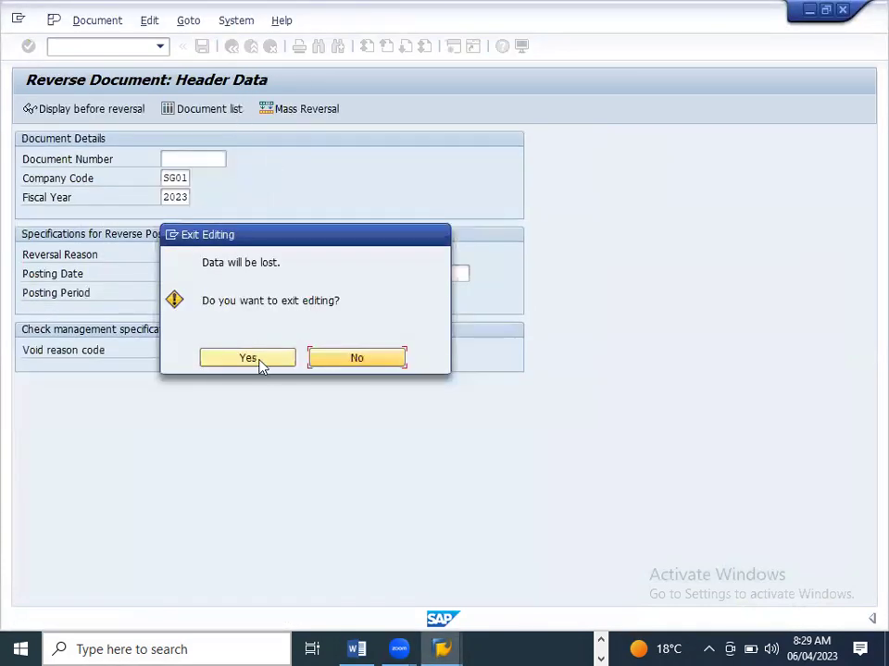
pyautogui.click(248, 358)
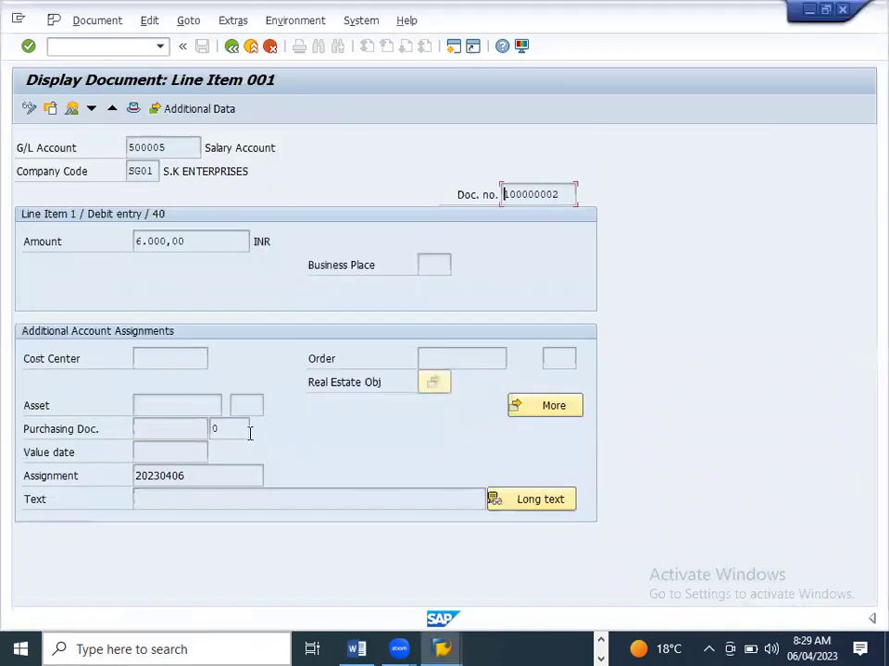
# - Return to the line item list of Salary Account 500005 and refresh it to check the reversal entry
pyautogui.press('F10')
pyautogui.press('Down')
pyautogui.click(234, 62)
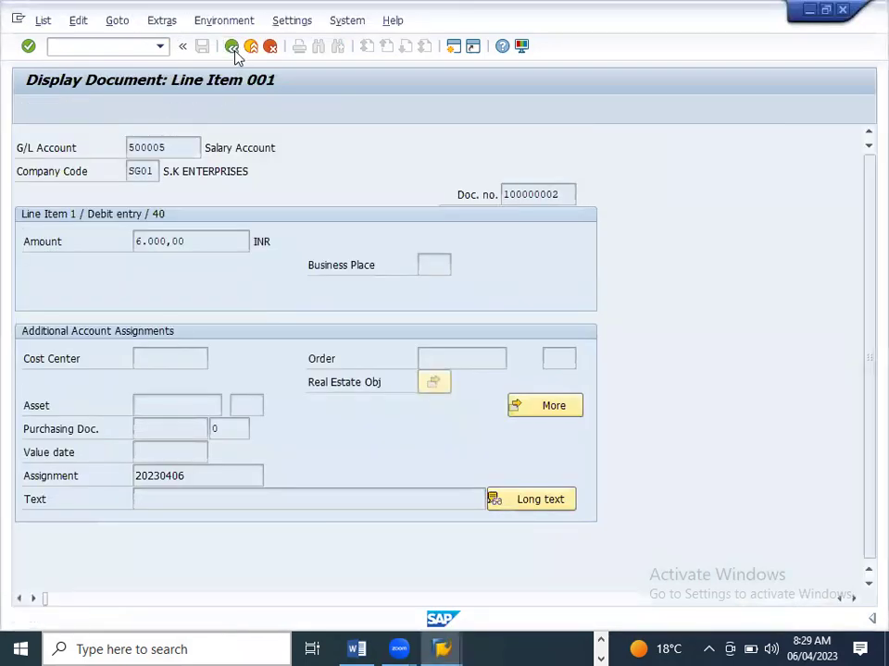
pyautogui.click(235, 54)
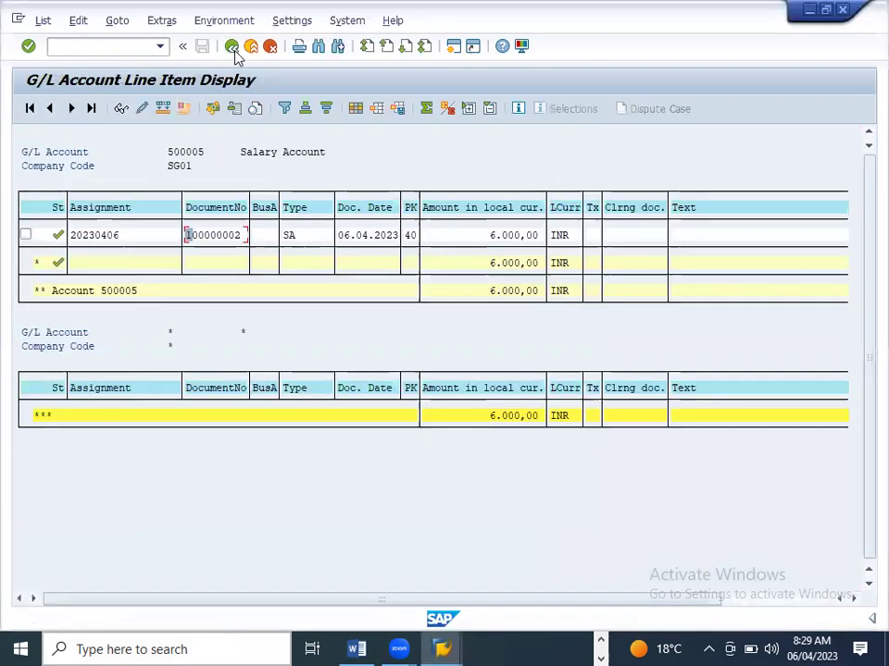
pyautogui.click(41, 21)
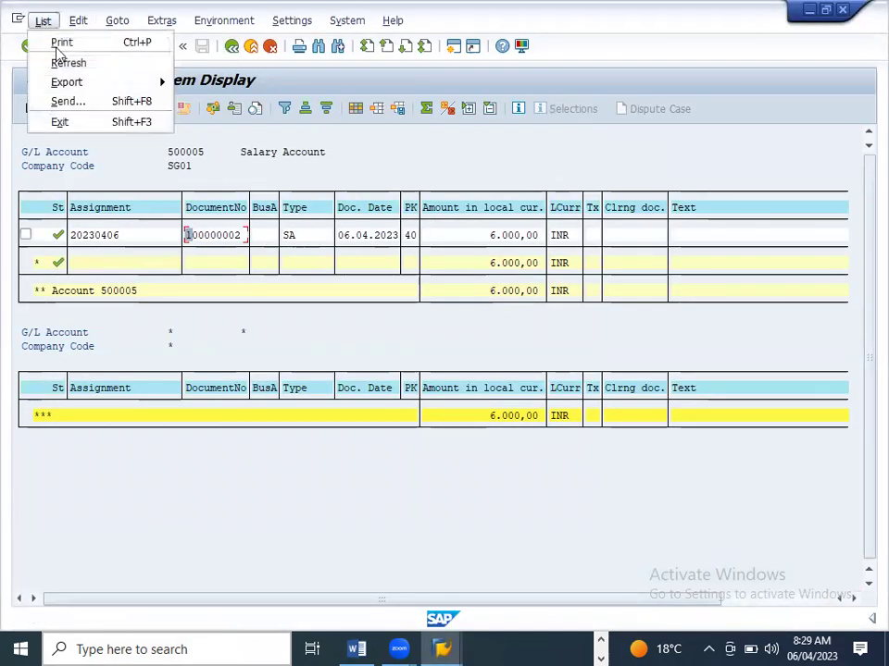
pyautogui.click(72, 62)
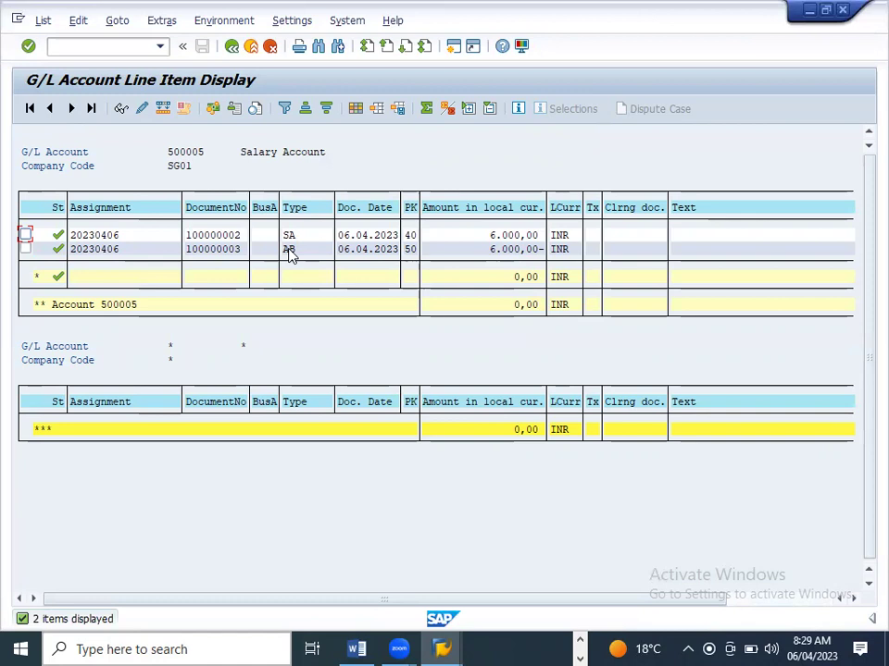
# - Leave the line item display, check the rent payment task in the Word assignment and return to SAP
pyautogui.press('F3')
pyautogui.press('F3')
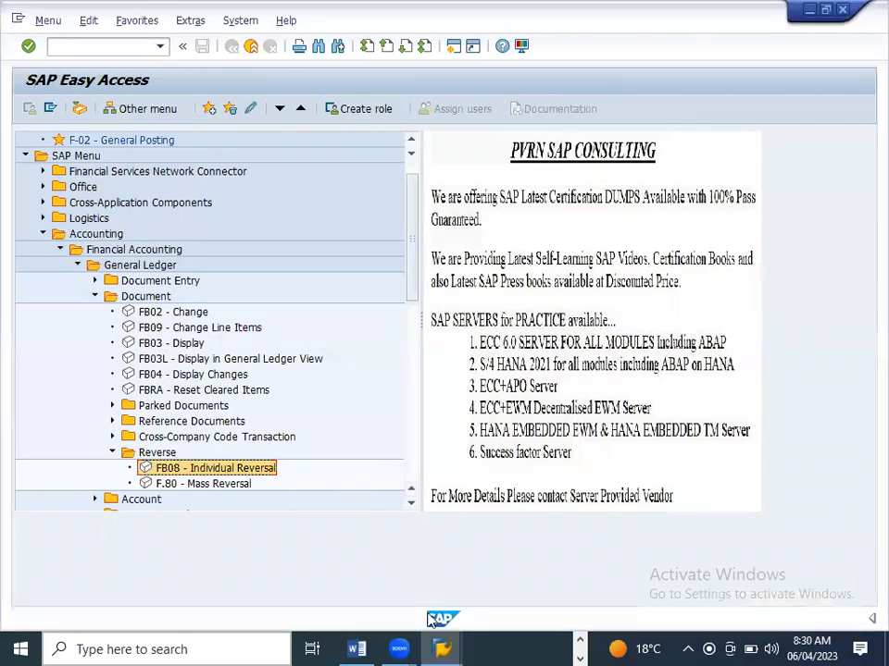
pyautogui.click(356, 648)
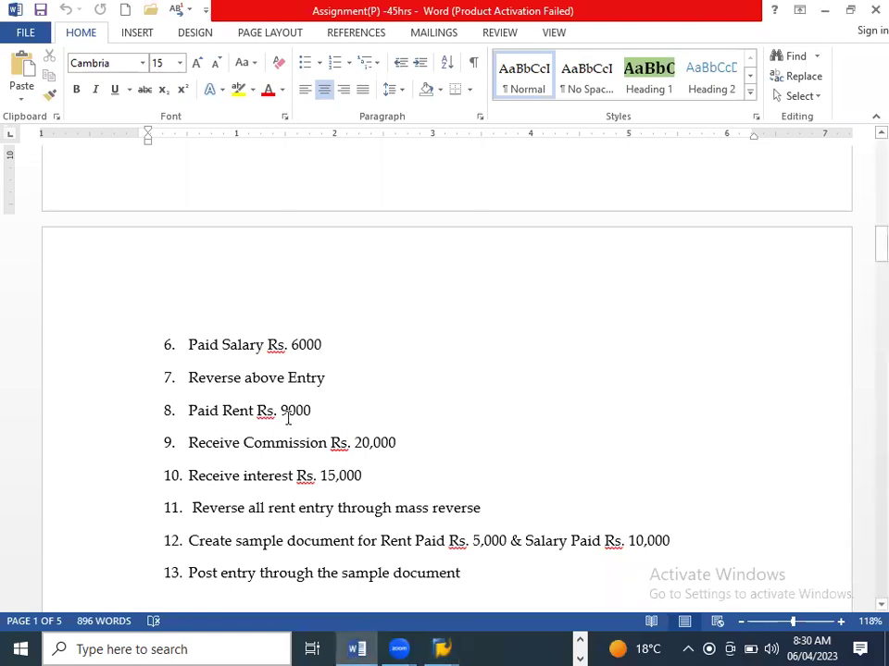
pyautogui.hotkey('alt', 'Tab')
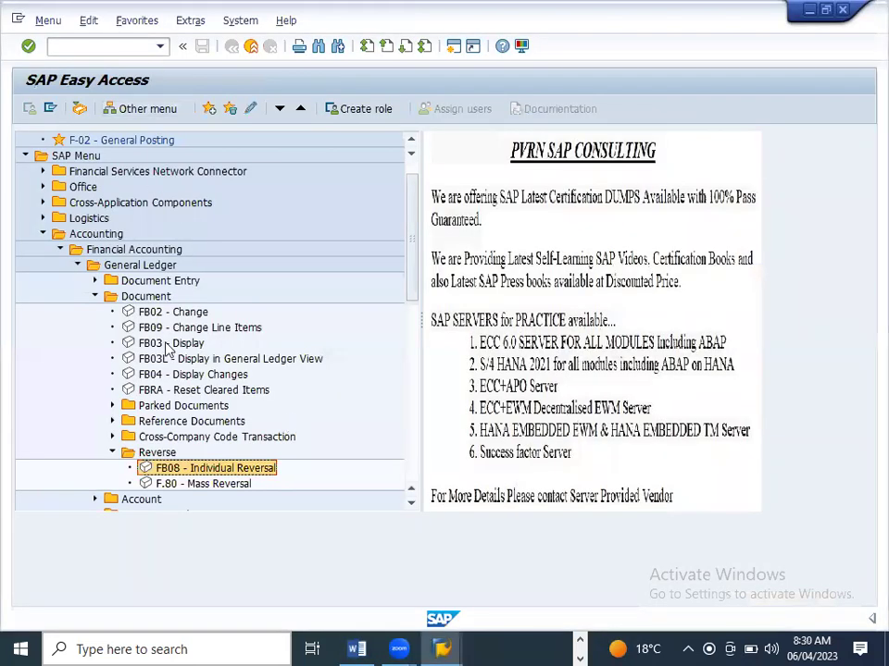
# - Open transaction FB50, copy the posting date 06.04.2023 into the document date and go to the first line's G/L account
pyautogui.click(100, 46)
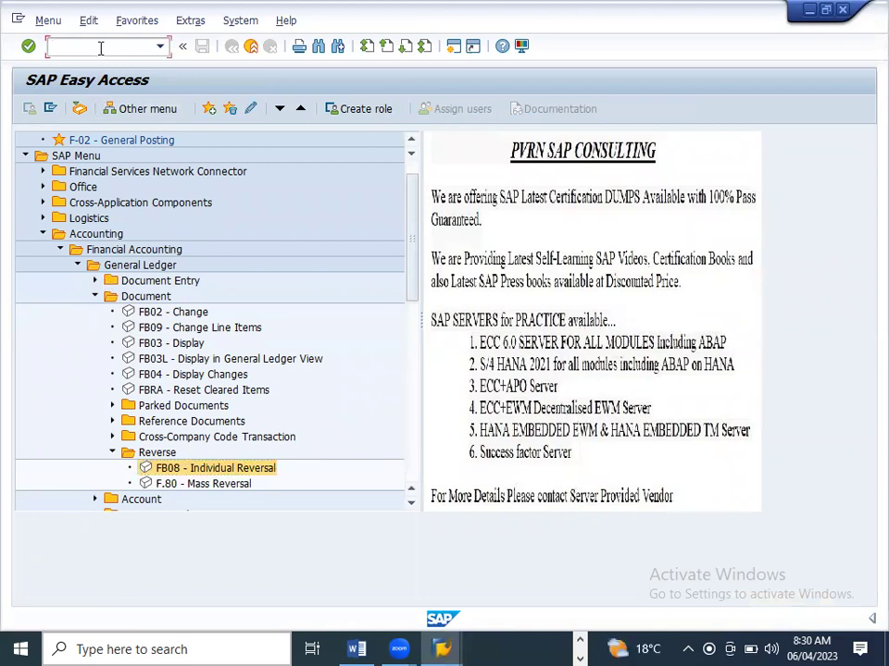
pyautogui.write('fb50')
pyautogui.press('Return')
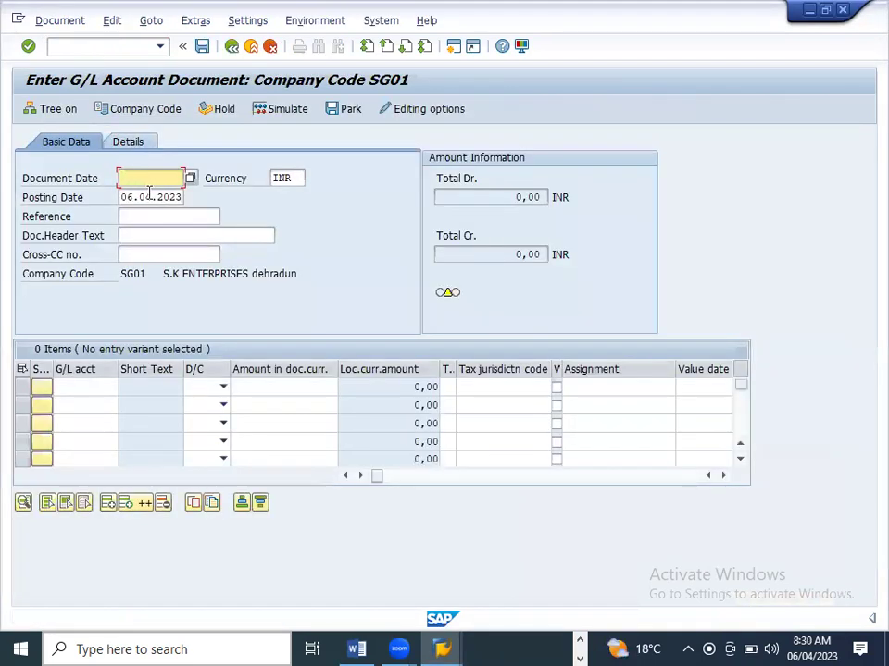
pyautogui.moveTo(129, 197); pyautogui.dragTo(200, 206)
pyautogui.hotkey('ctrl', 'c')
pyautogui.click(142, 177)
pyautogui.hotkey('ctrl', 'v')
pyautogui.click(93, 388)
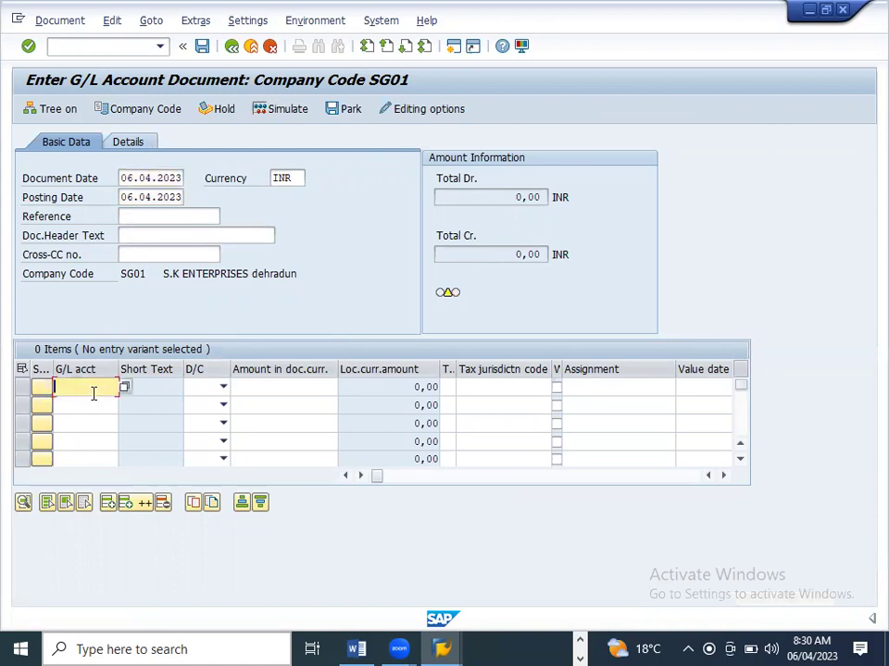
# - Fill the first line with G/L account 500004 (Rent for Office Building) and an amount of 9000, checking the amount in the assignment
pyautogui.click(94, 389)
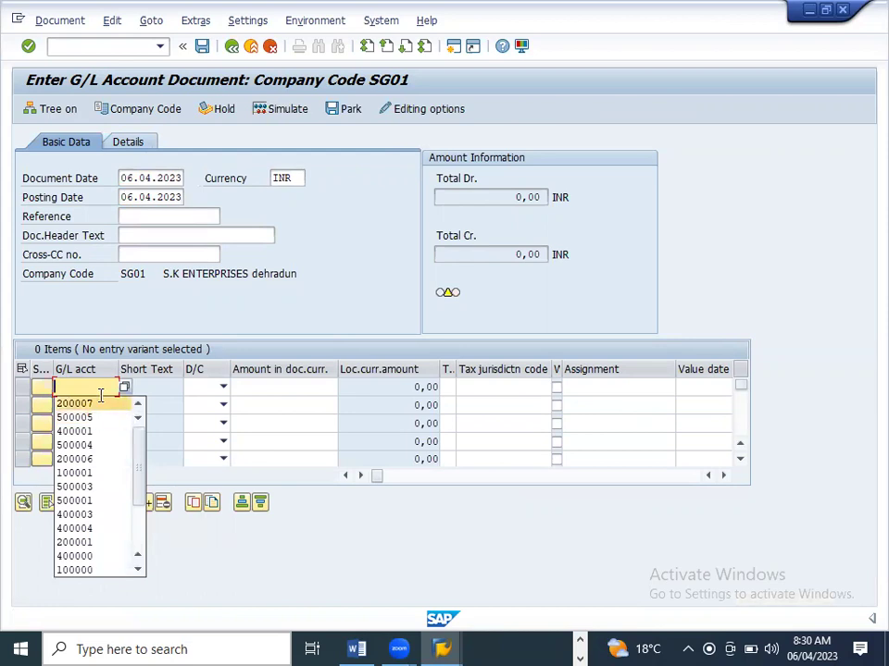
pyautogui.click(124, 388)
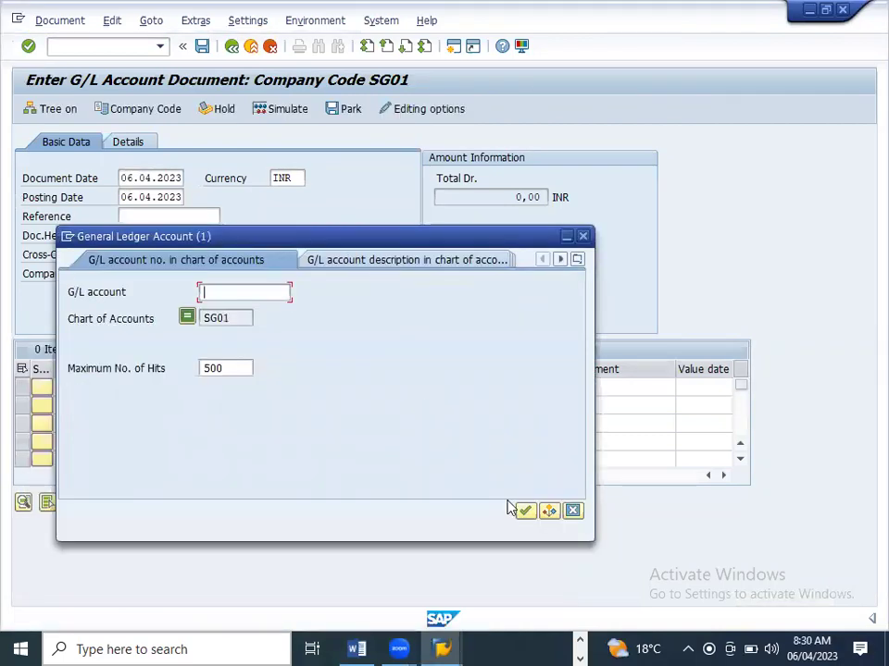
pyautogui.click(525, 511)
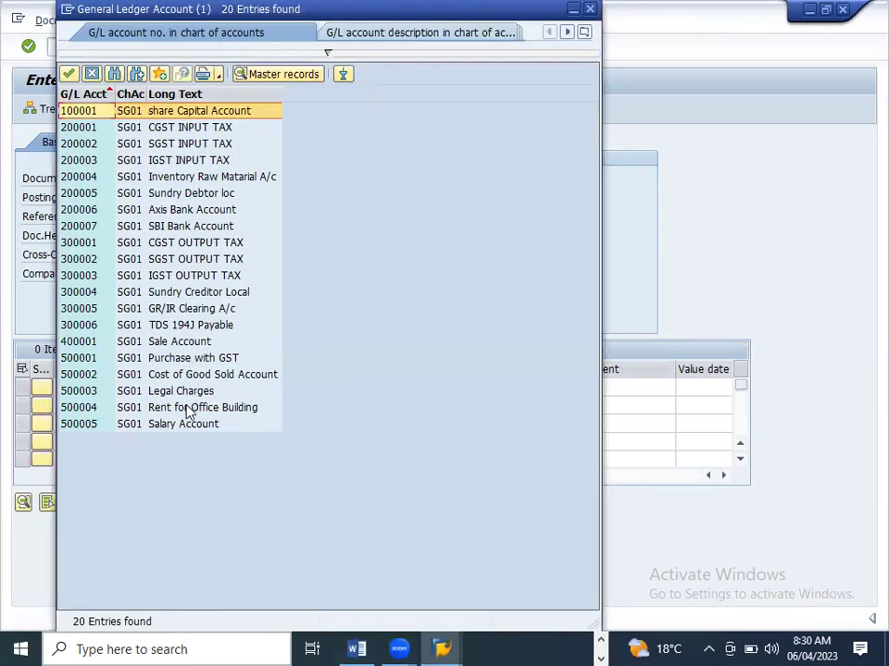
pyautogui.click(189, 409)
pyautogui.doubleClick(189, 409)
pyautogui.click(257, 389)
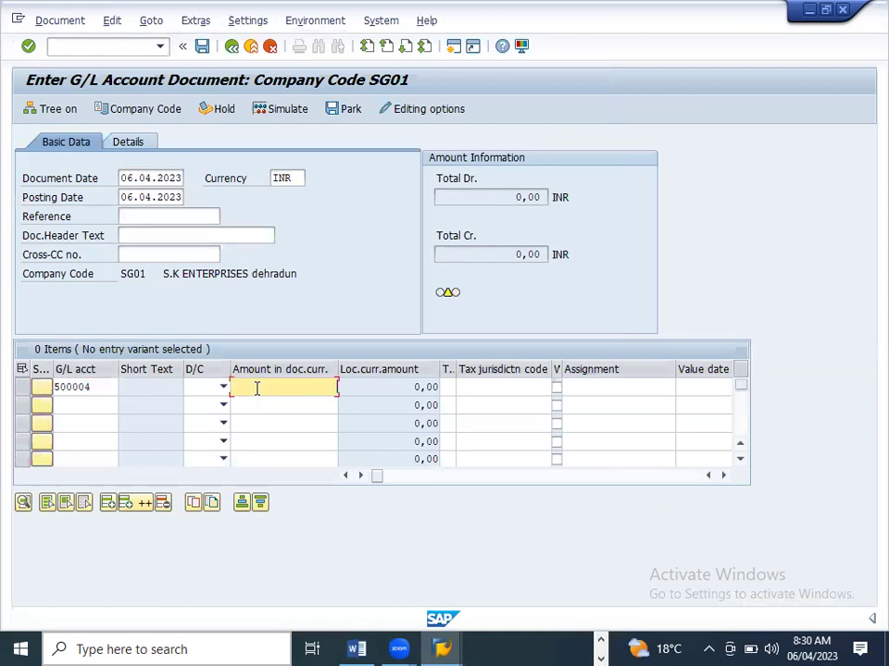
pyautogui.hotkey('alt', 'Tab')
pyautogui.hotkey('alt', 'Tab')
pyautogui.write('90')
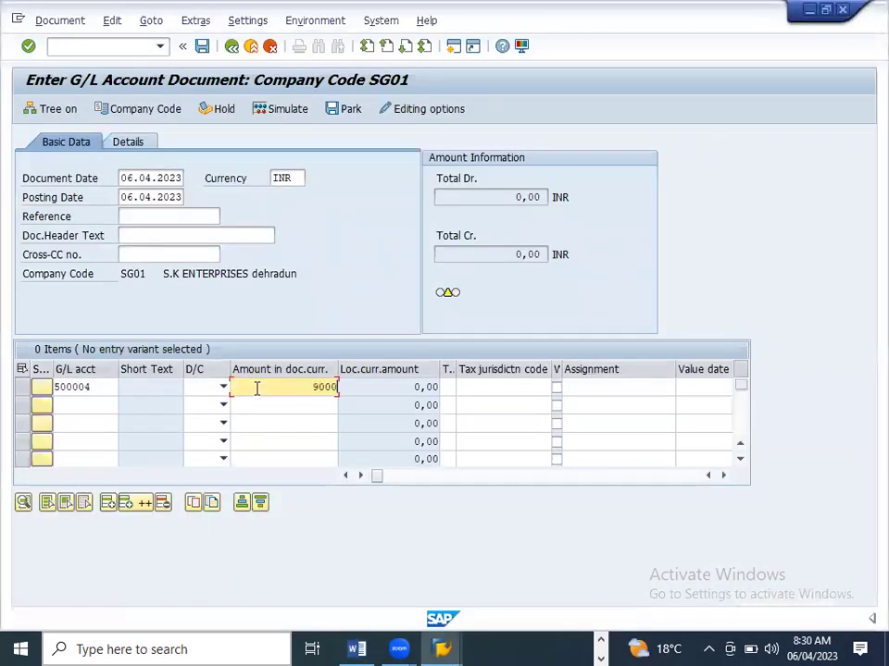
# - Fill the second line with G/L account 200007 (SBI Bank Account) and amount *, and try to post the document
pyautogui.click(86, 406)
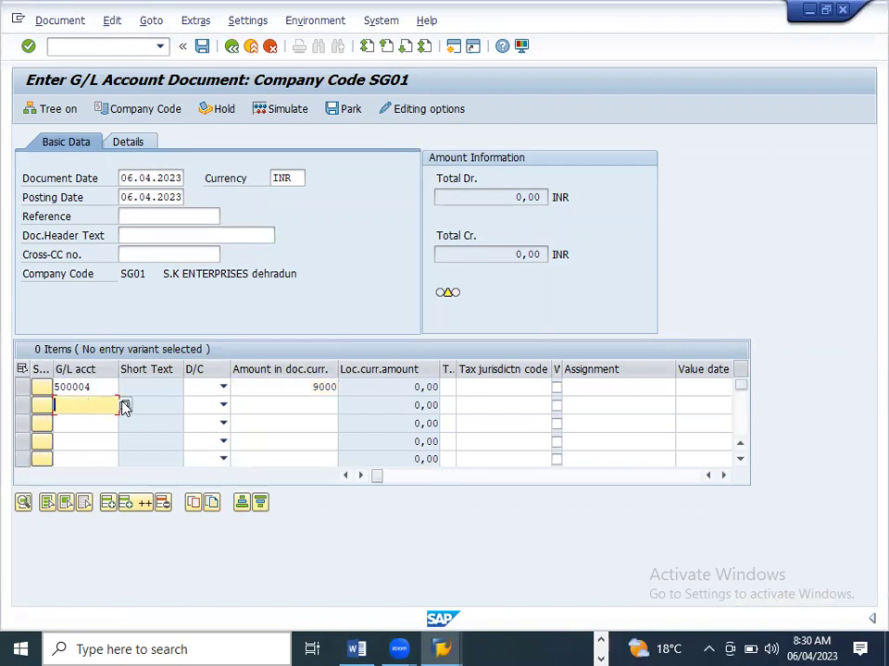
pyautogui.click(123, 404)
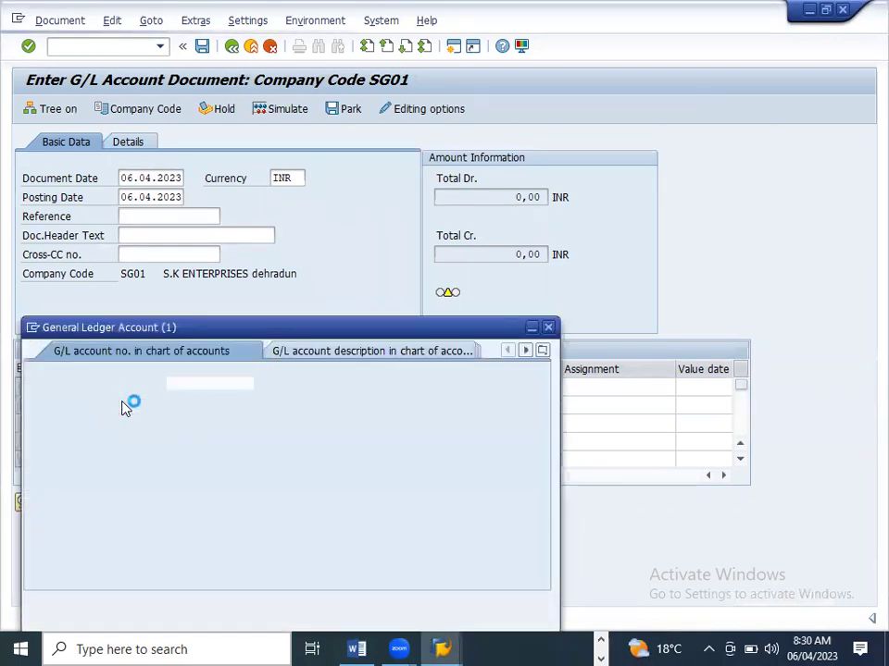
pyautogui.click(519, 495)
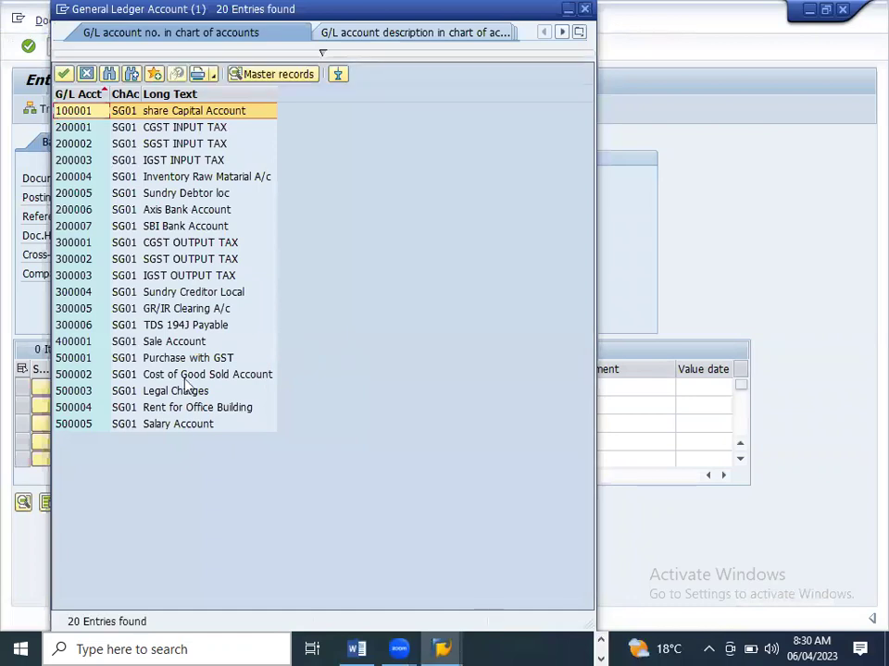
pyautogui.doubleClick(175, 227)
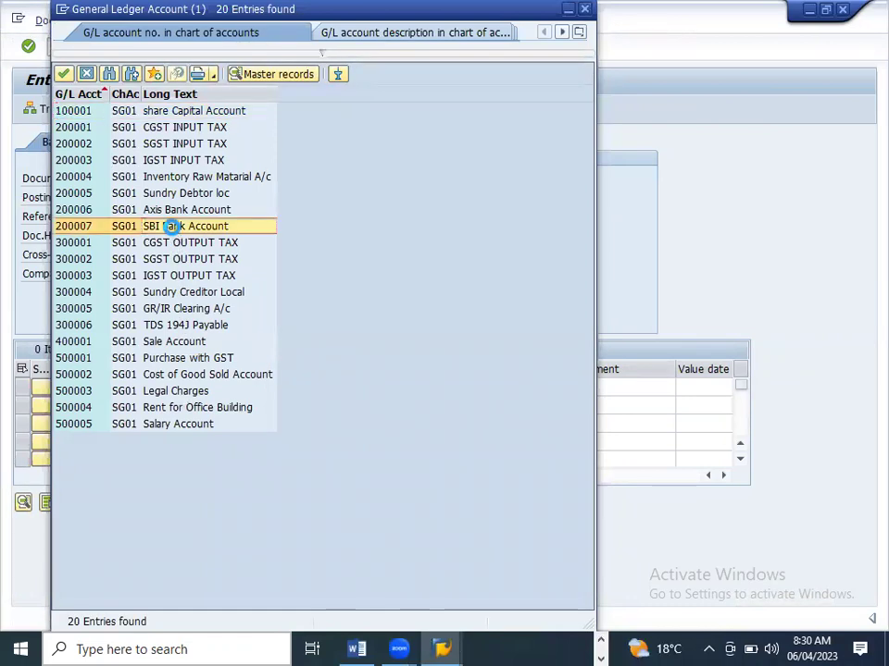
pyautogui.click(278, 405)
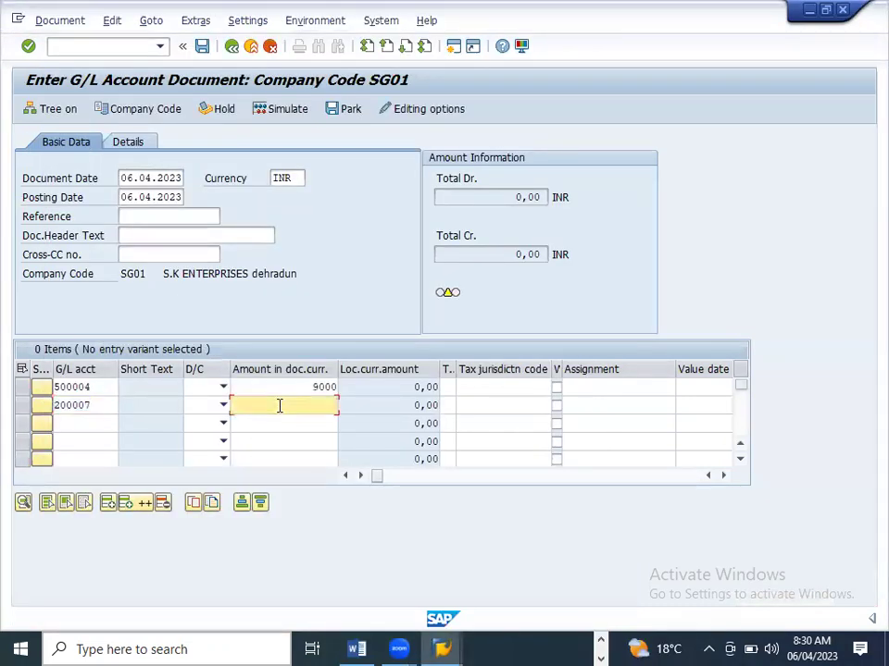
pyautogui.write('*')
pyautogui.press('Return')
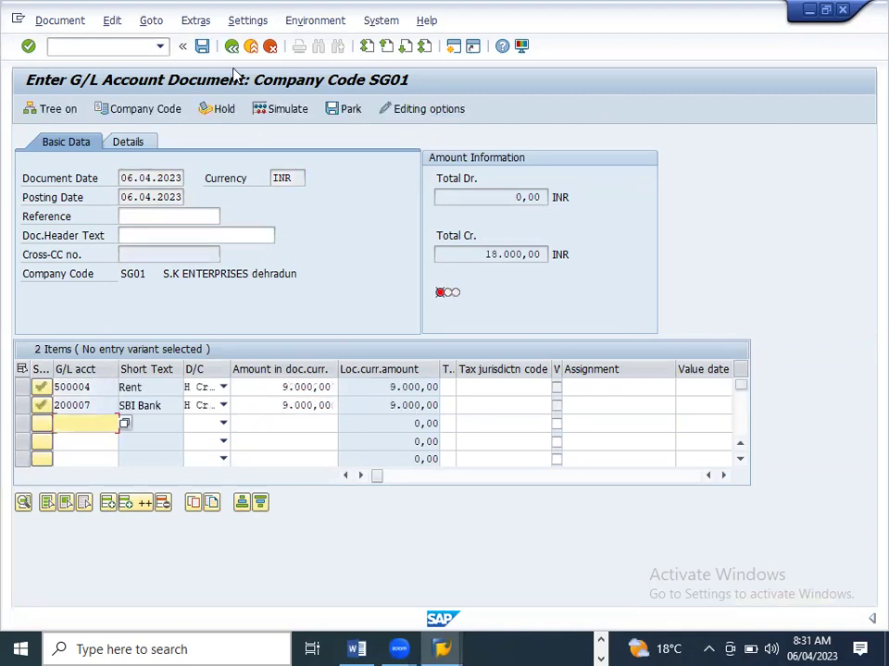
pyautogui.click(202, 46)
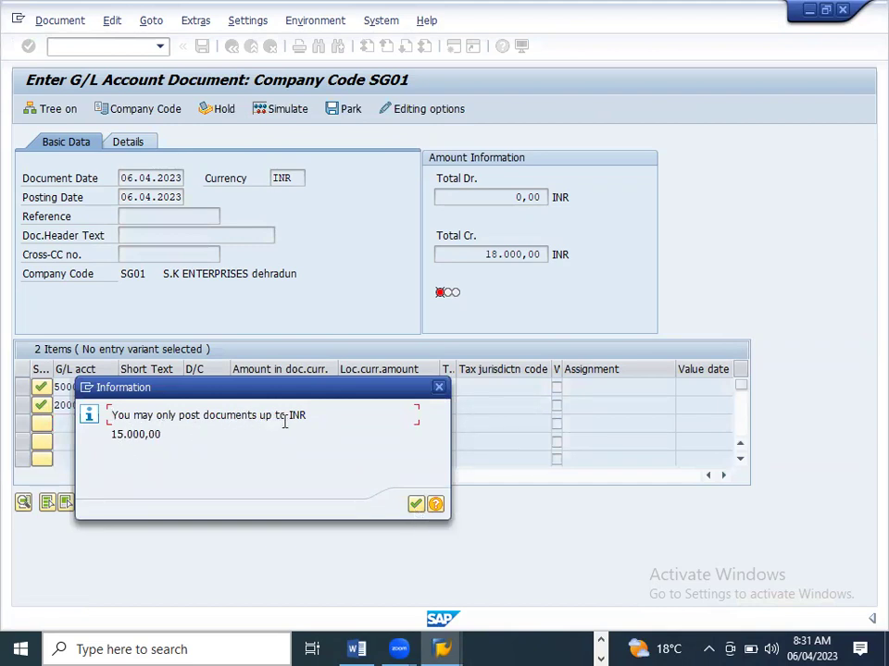
pyautogui.click(415, 505)
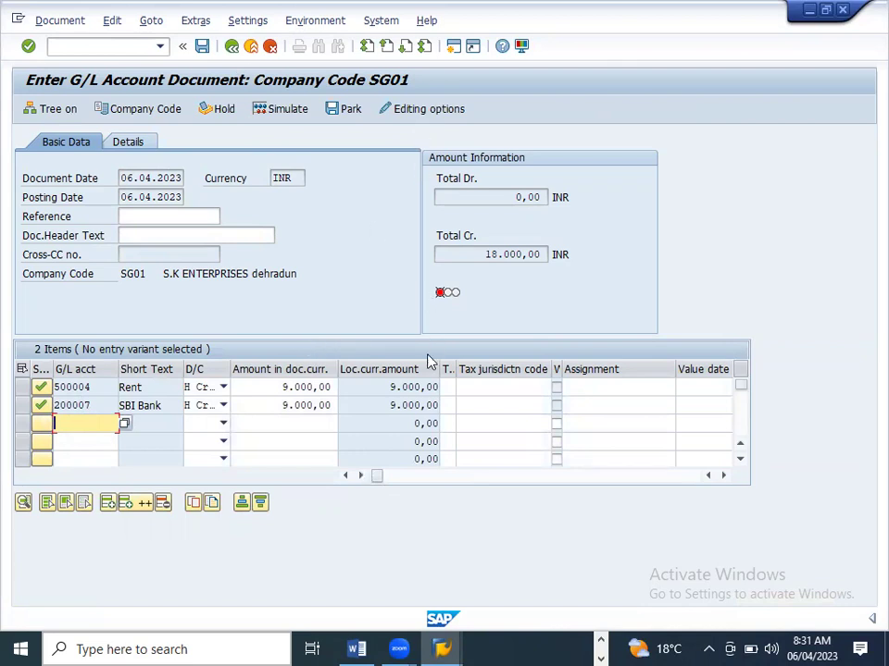
# - Switch to the G/L line item display session, open the SAP reference IMG with /nspro and expand Financial Accounting (New)
pyautogui.hotkey('alt', 'Tab')
pyautogui.hotkey('alt', 'Tab')
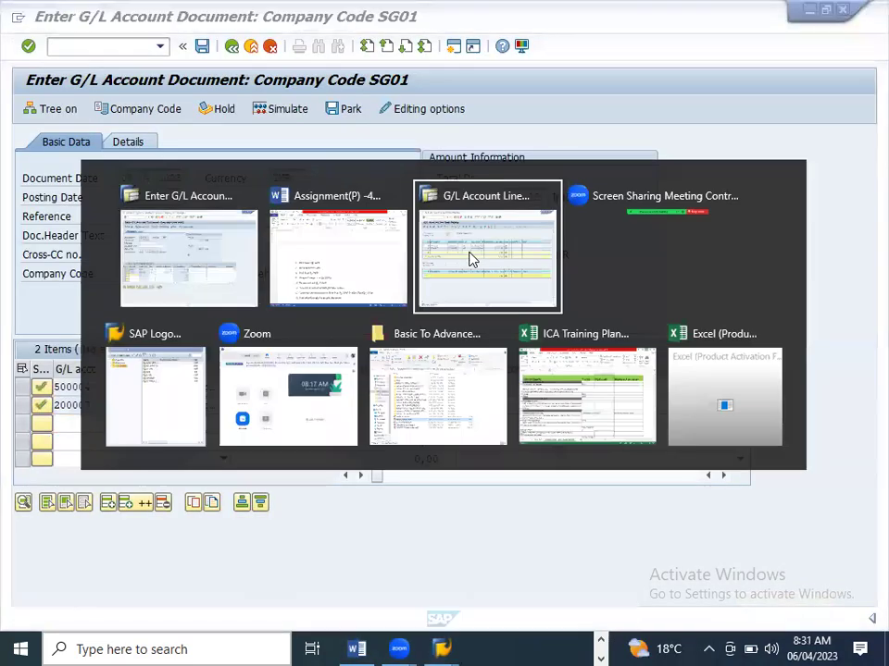
pyautogui.click(471, 258)
pyautogui.hotkey('alt', 'Tab')
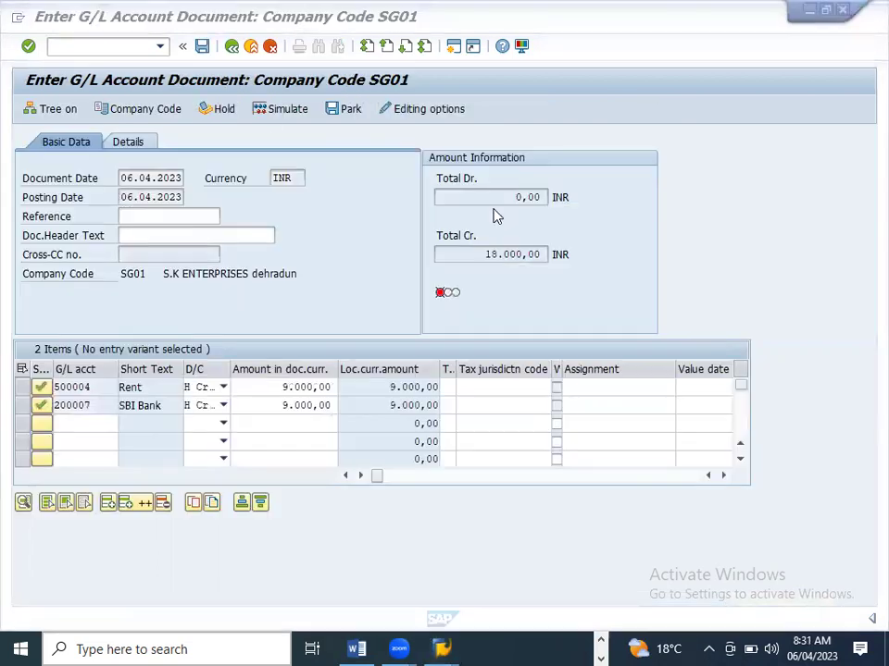
pyautogui.hotkey('alt', 'Tab')
pyautogui.click(144, 50)
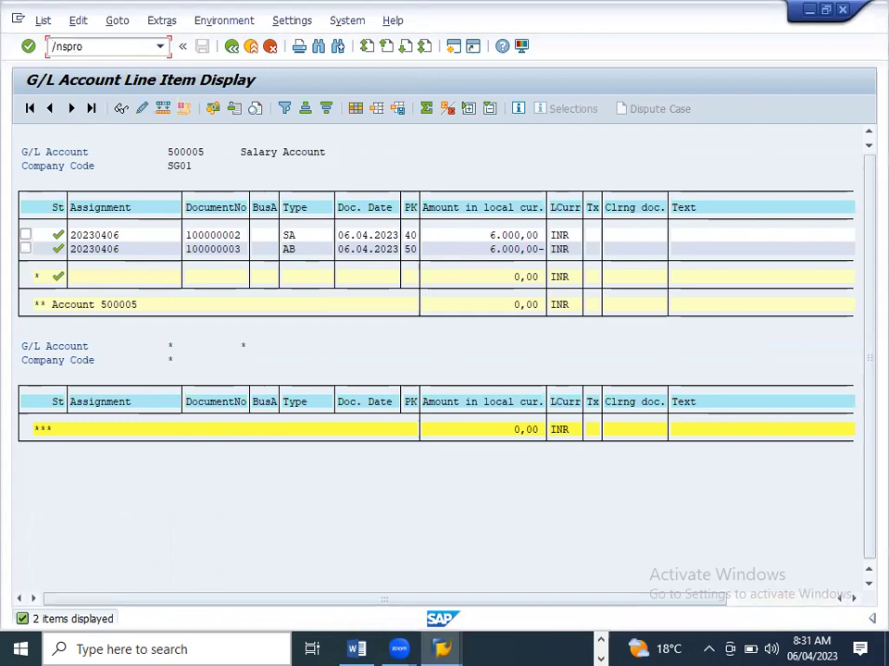
pyautogui.press('Return')
pyautogui.click(109, 112)
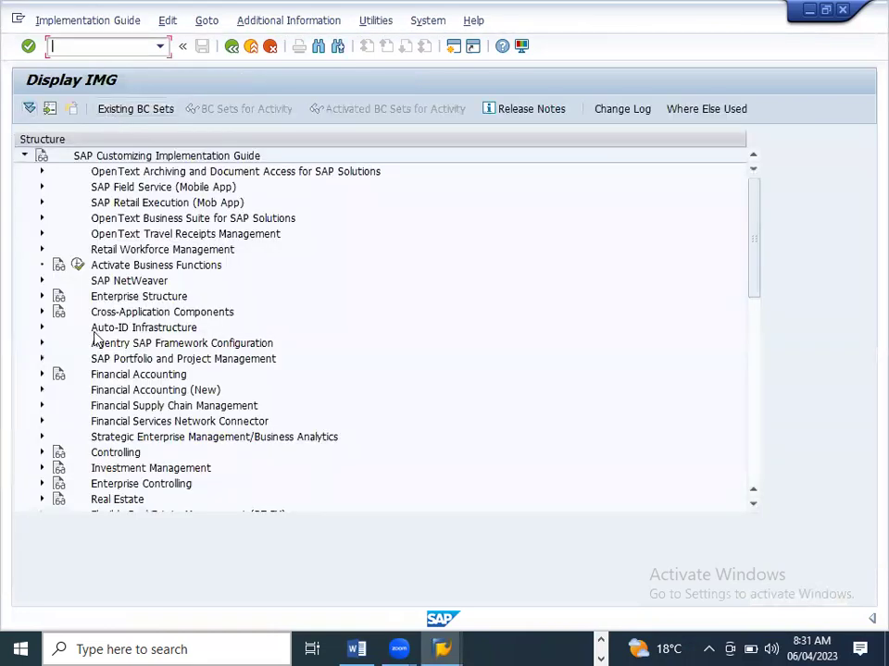
pyautogui.click(42, 390)
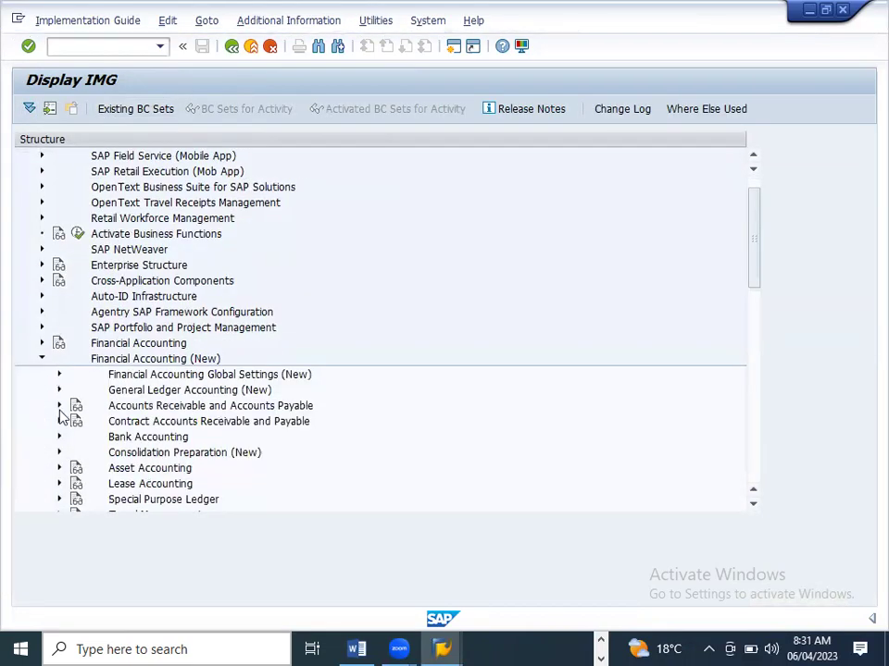
pyautogui.click(59, 374)
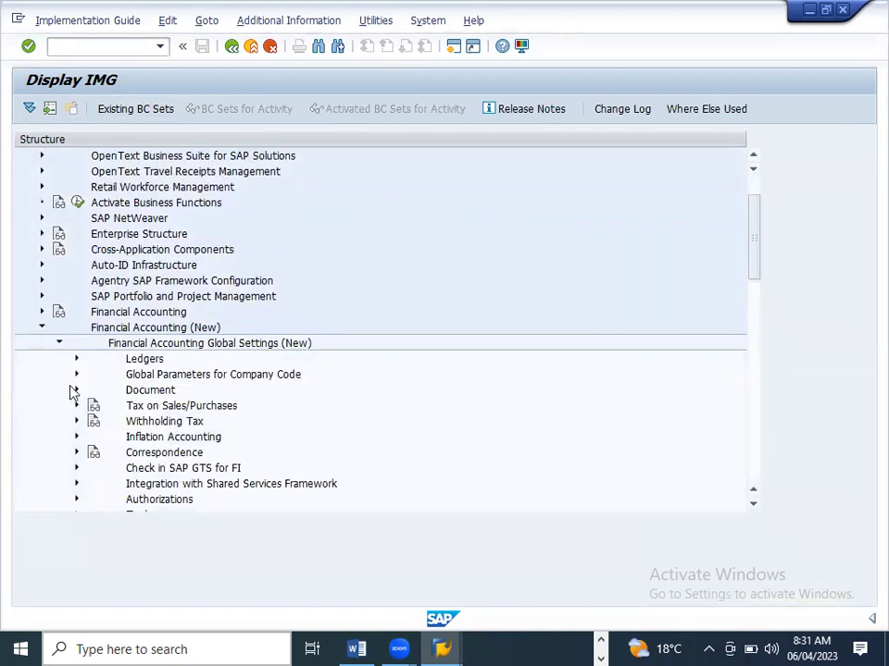
pyautogui.click(77, 390)
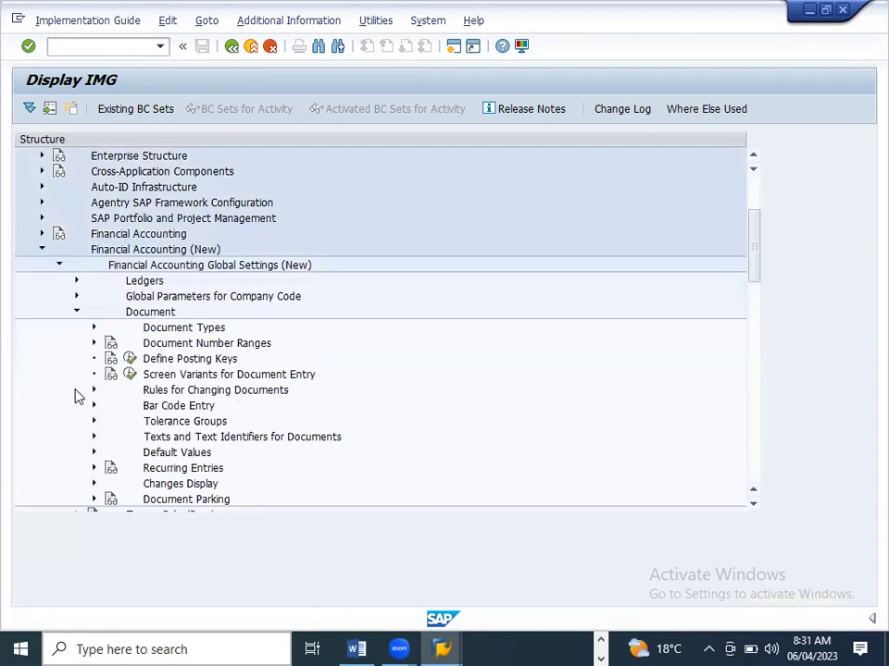
pyautogui.click(77, 314)
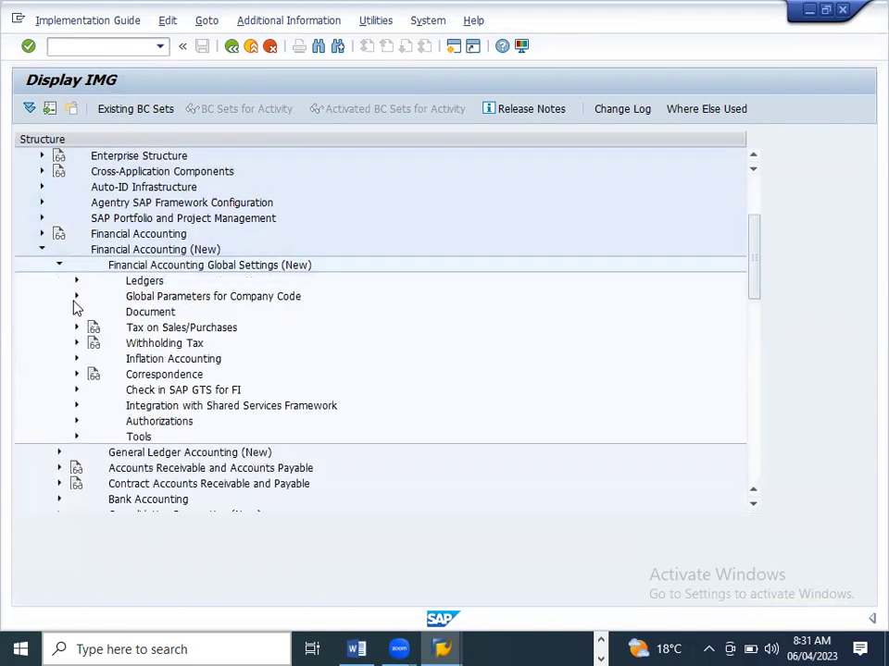
pyautogui.click(59, 265)
# - Expand General Ledger Accounting (New) down through Business Transactions and Open Item Clearing to the Clearing Differences activities
pyautogui.click(58, 281)
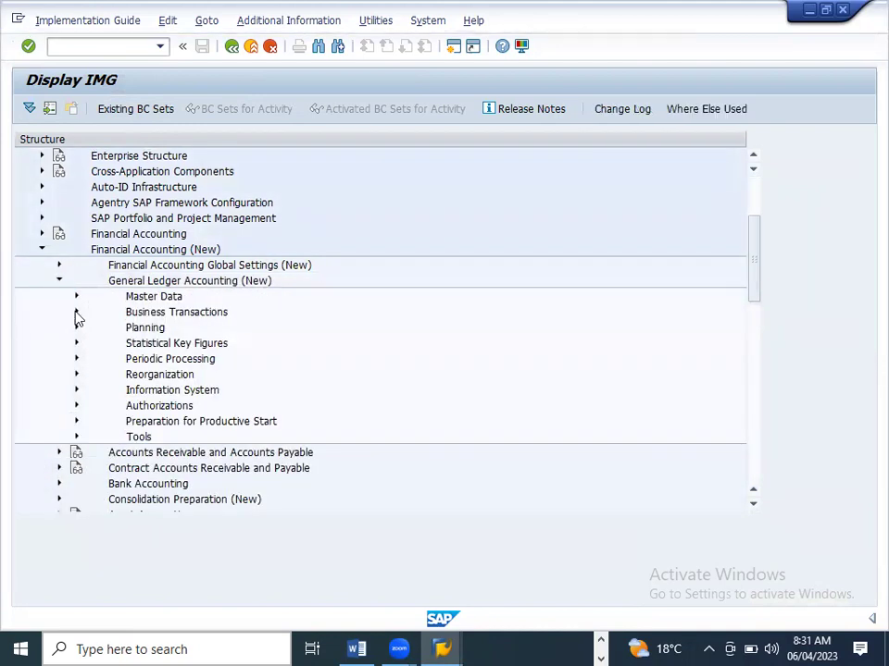
pyautogui.click(76, 312)
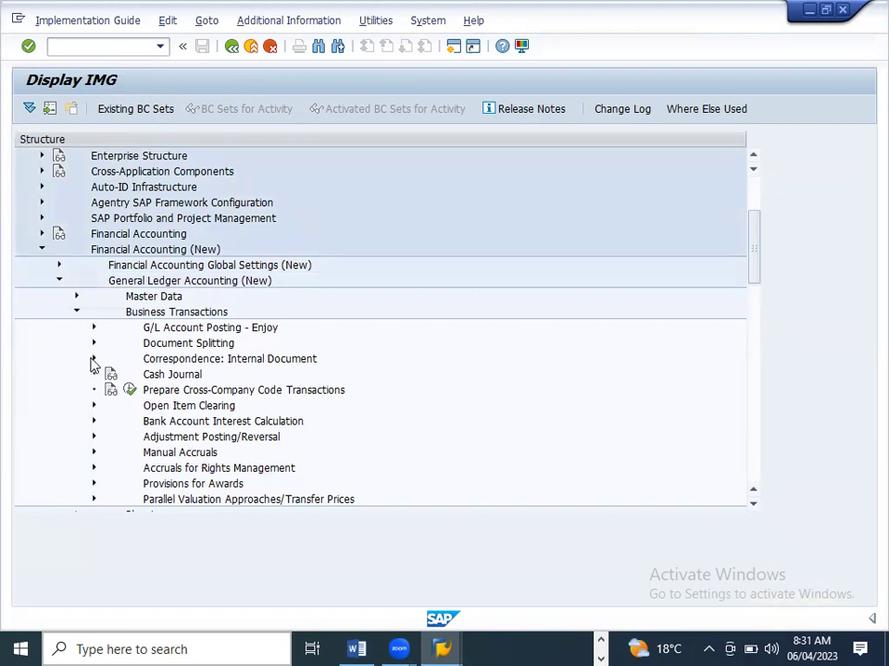
pyautogui.scroll(-1, 105, 446)
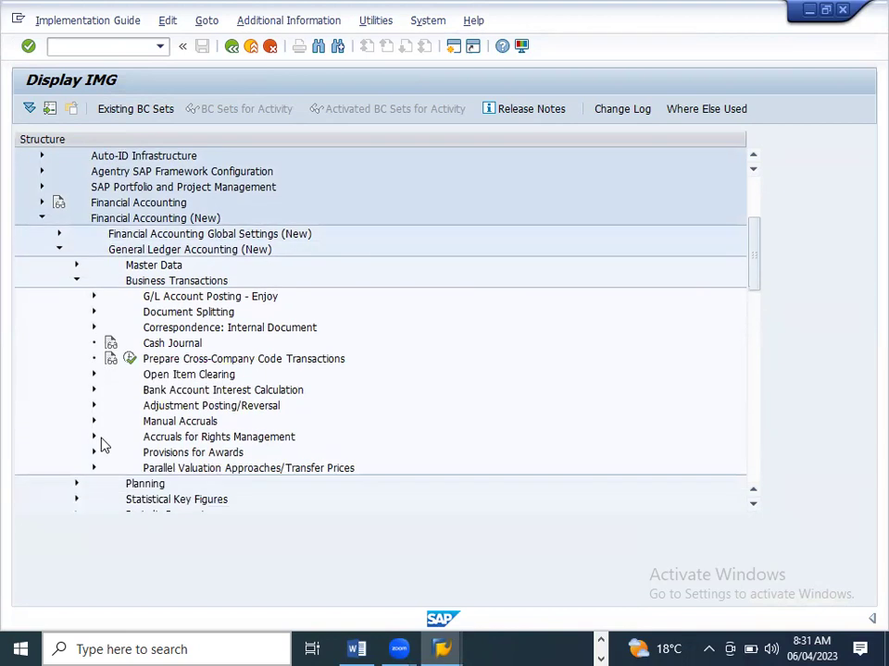
pyautogui.click(93, 375)
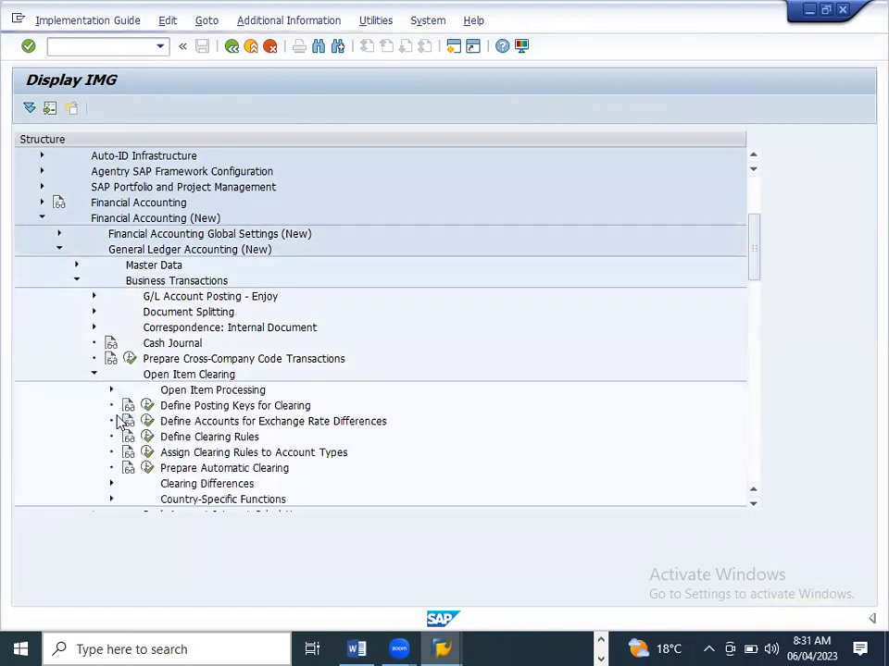
pyautogui.scroll(-1, 115, 422)
pyautogui.scroll(-1, 112, 425)
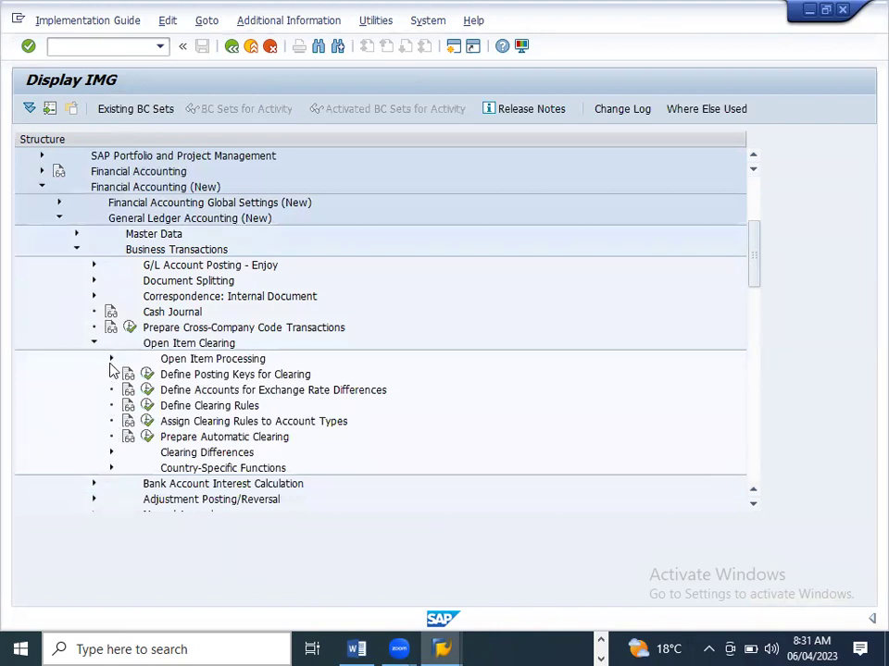
pyautogui.click(112, 453)
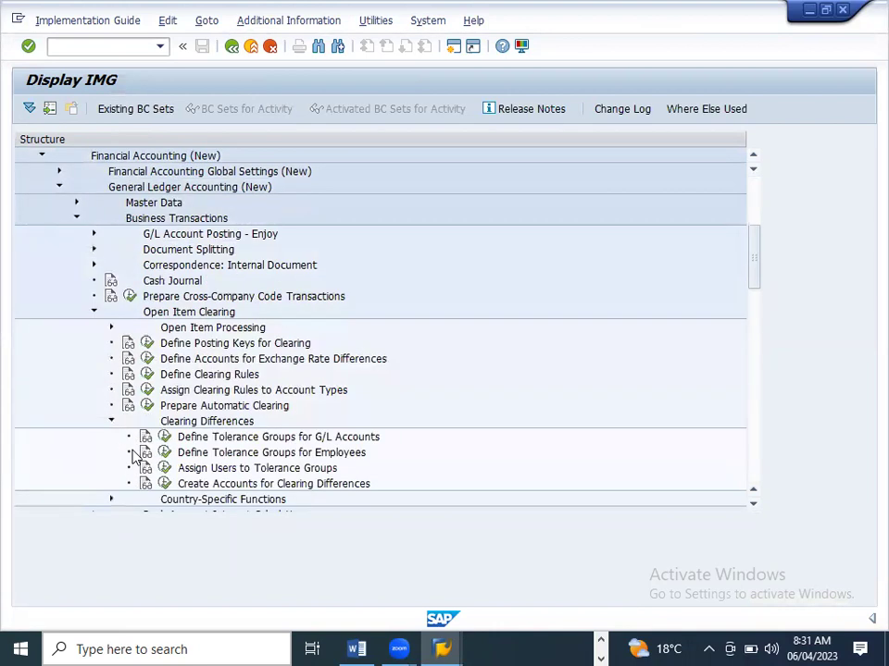
# - Open Define Tolerance Groups for G/L Accounts, position the list at company code SG01, view the SG02 tolerance group and return to the IMG
pyautogui.click(165, 437)
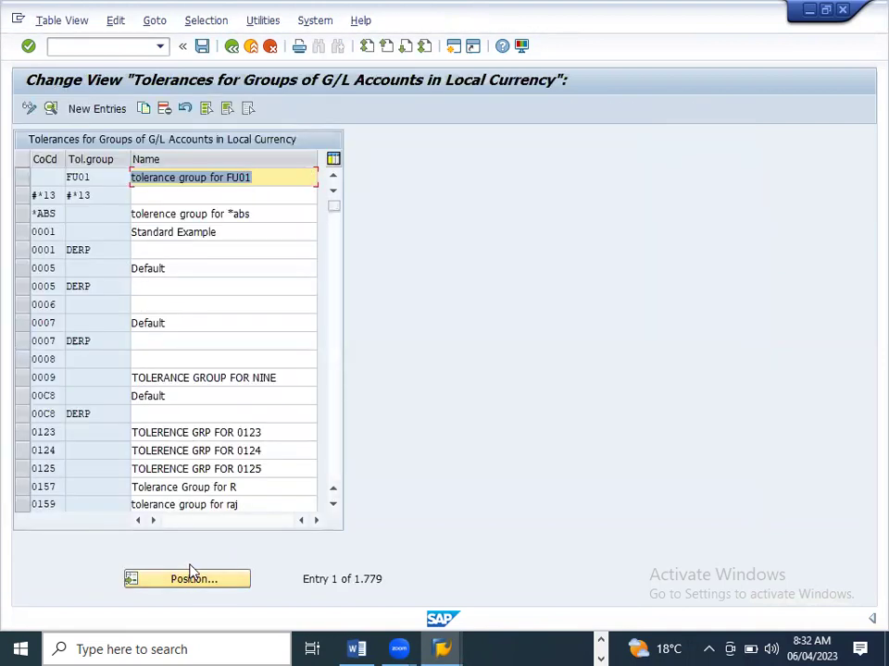
pyautogui.click(194, 581)
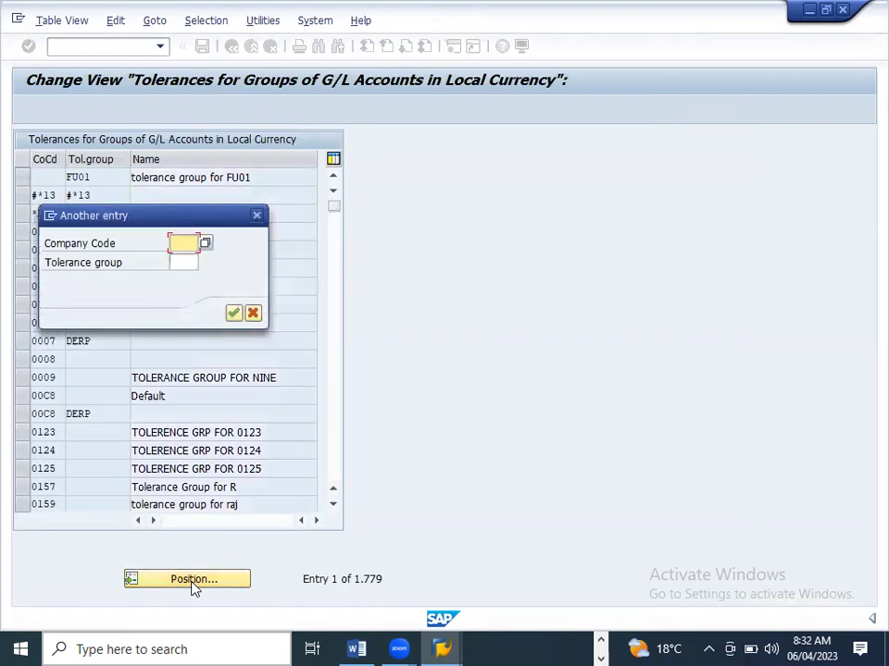
pyautogui.write('egt1')
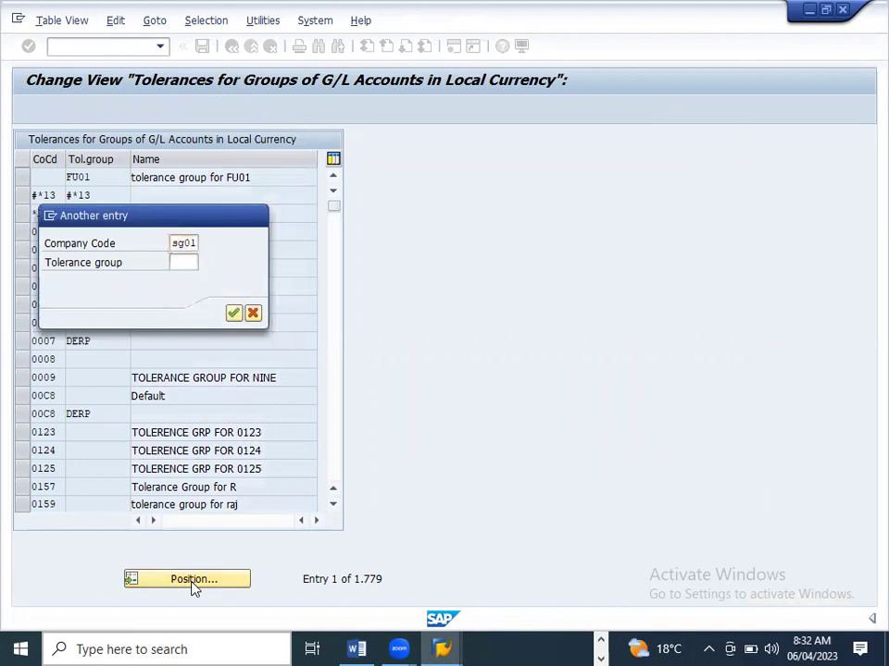
pyautogui.press('Return')
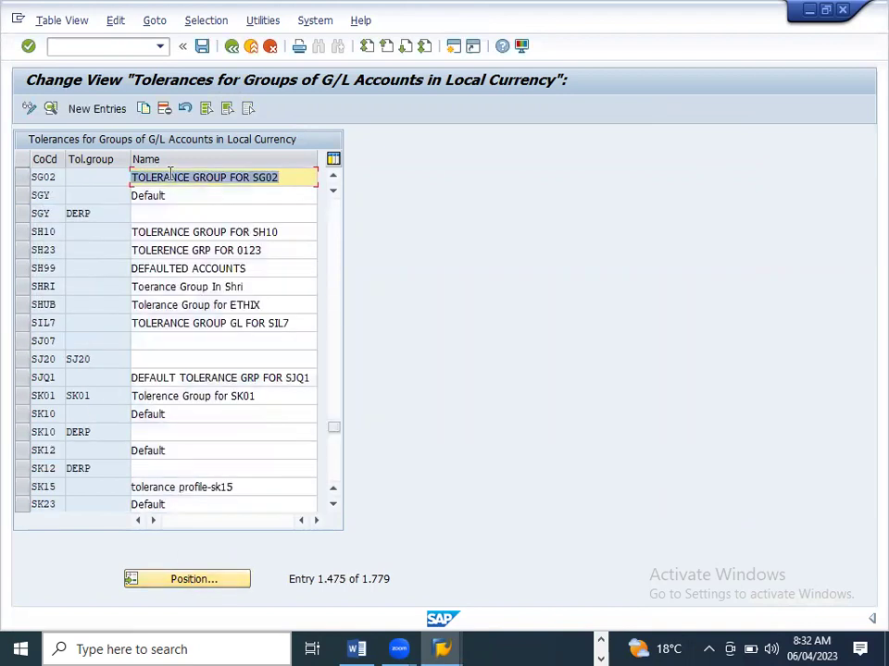
pyautogui.doubleClick(171, 182)
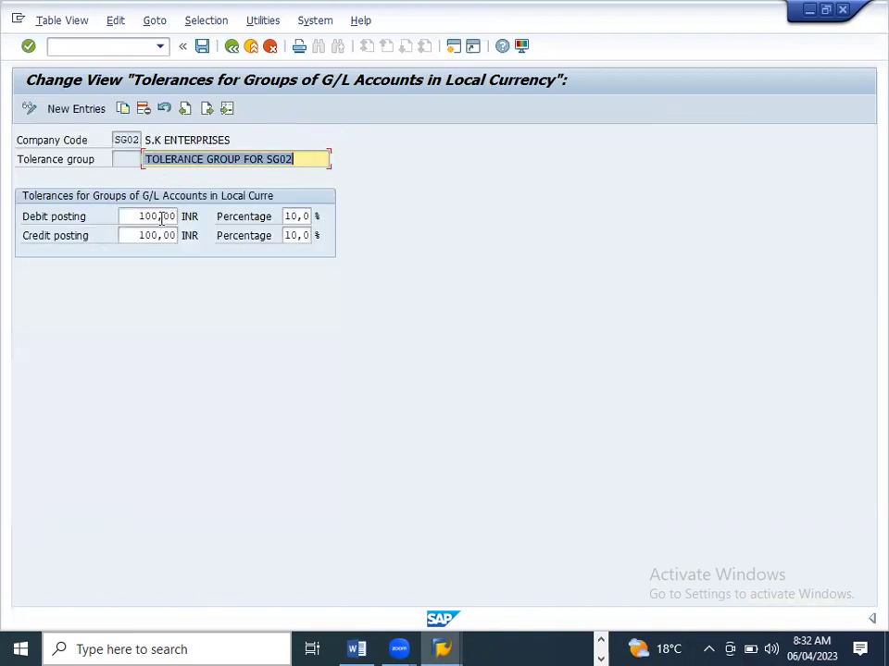
pyautogui.click(234, 49)
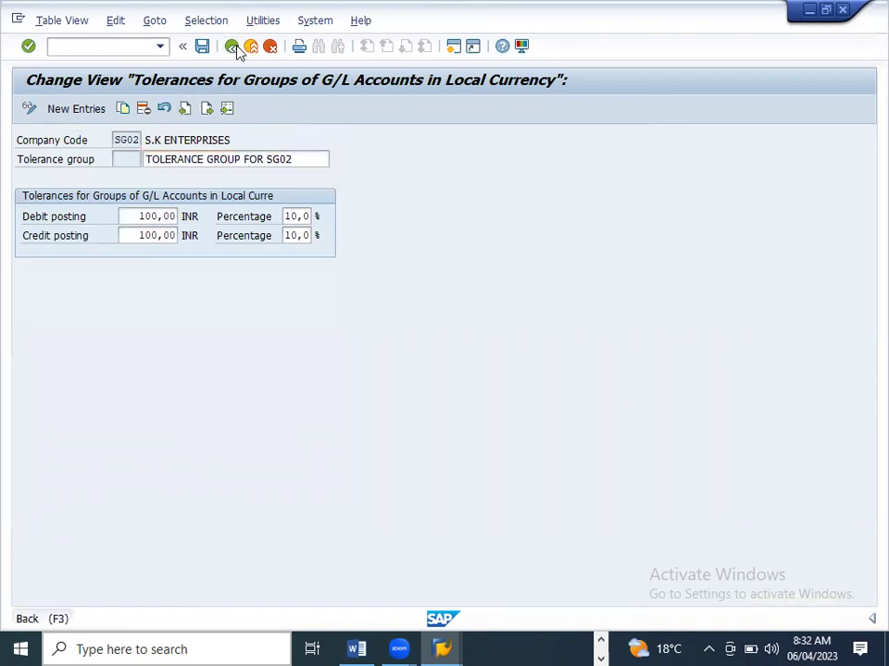
pyautogui.click(233, 46)
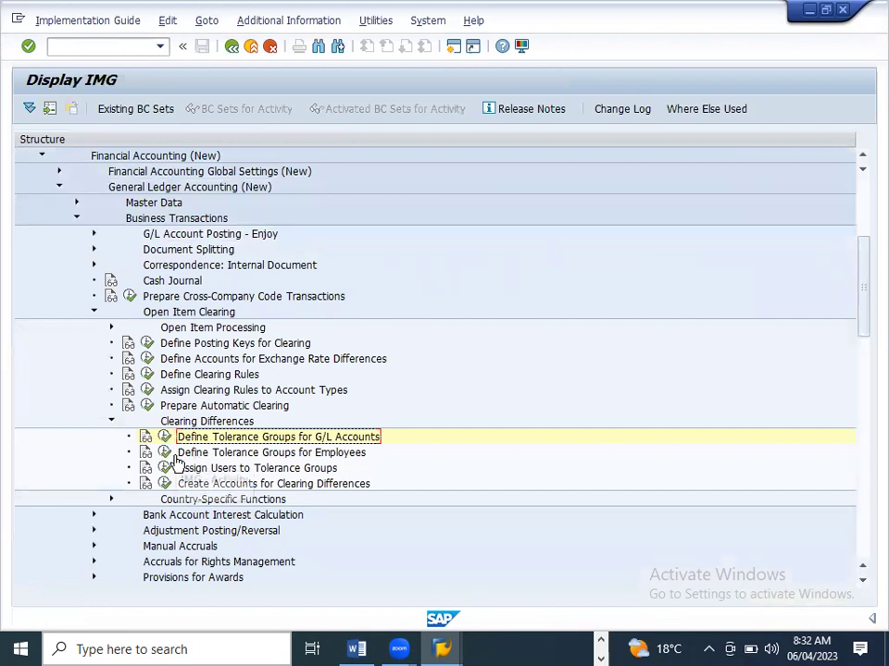
# - Open Define Tolerance Groups for Employees, position the list at company code SG01 and open that tolerance group's details
pyautogui.click(165, 453)
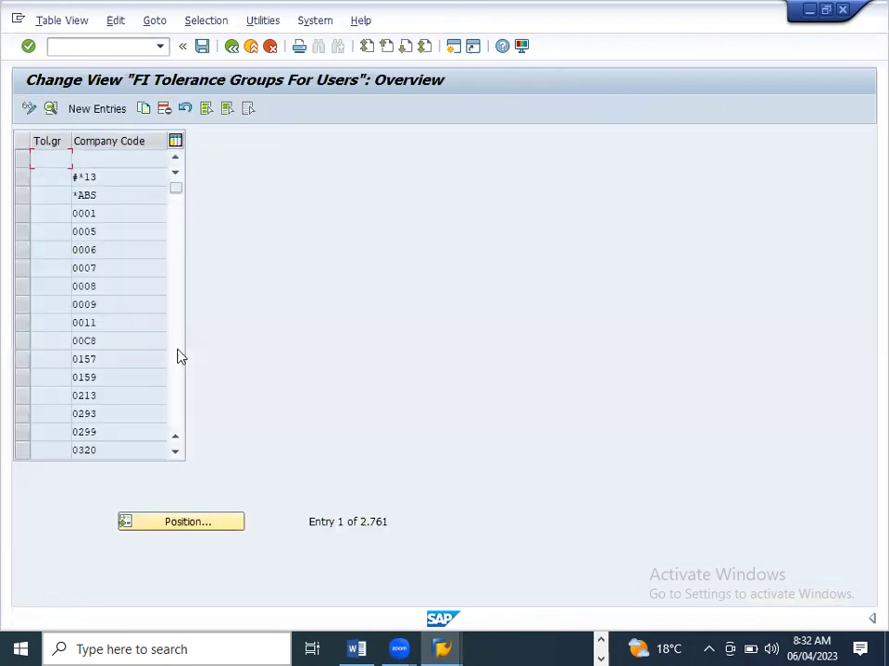
pyautogui.click(188, 524)
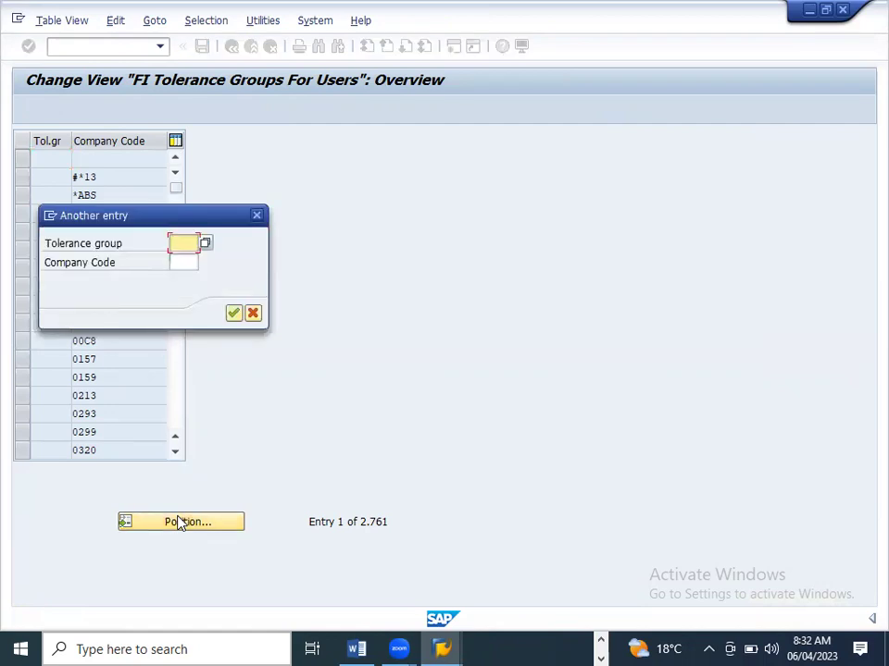
pyautogui.press('Tab')
pyautogui.write('sg01')
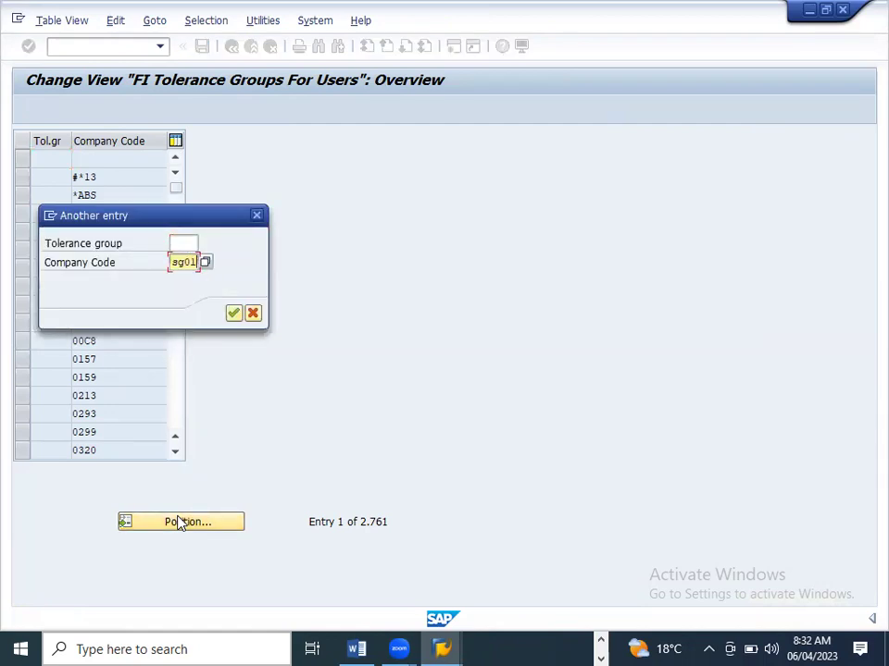
pyautogui.press('Return')
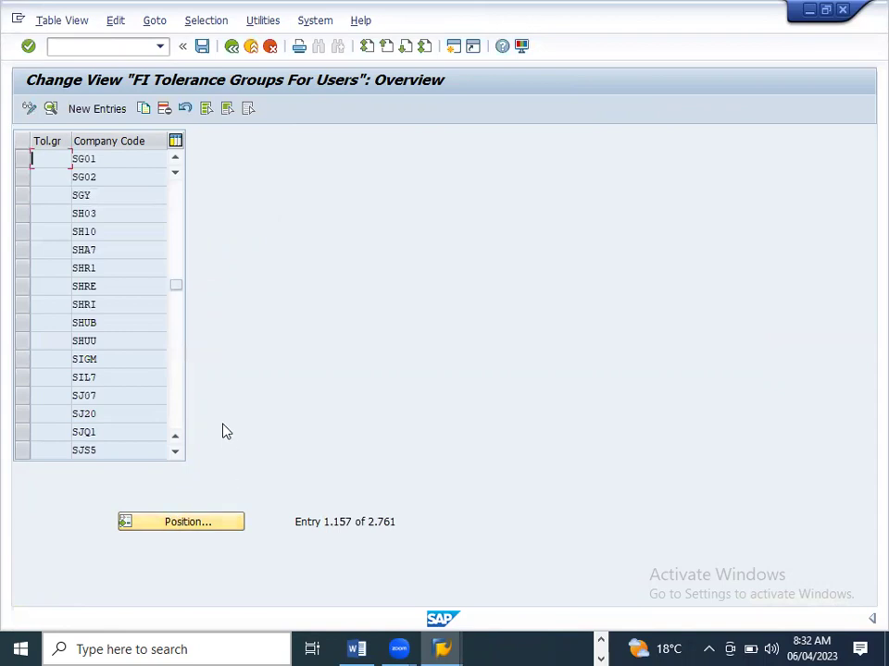
pyautogui.doubleClick(105, 158)
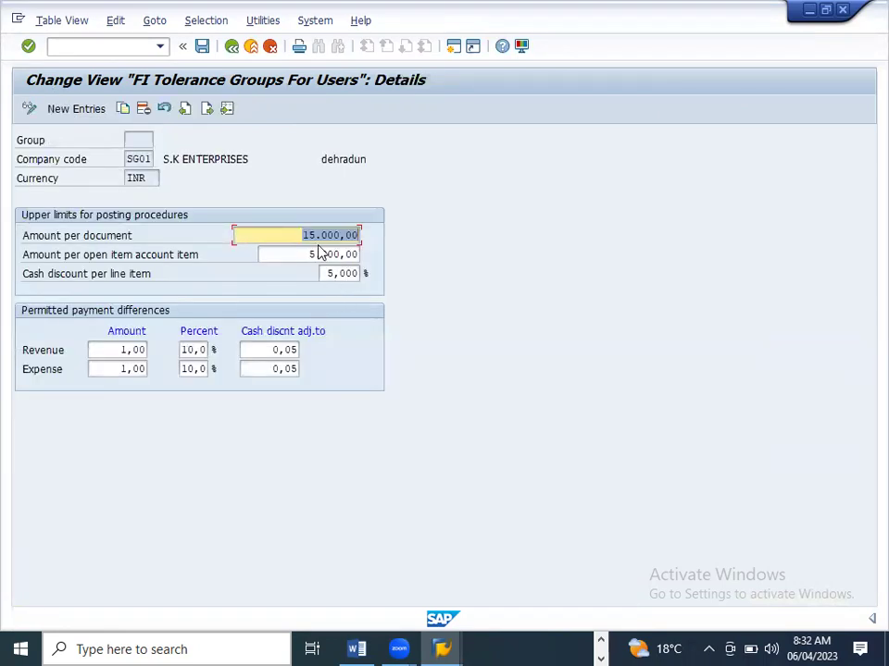
# - Set the SG01 tolerance group's upper limit for amount per document to 1500000
pyautogui.press('End')
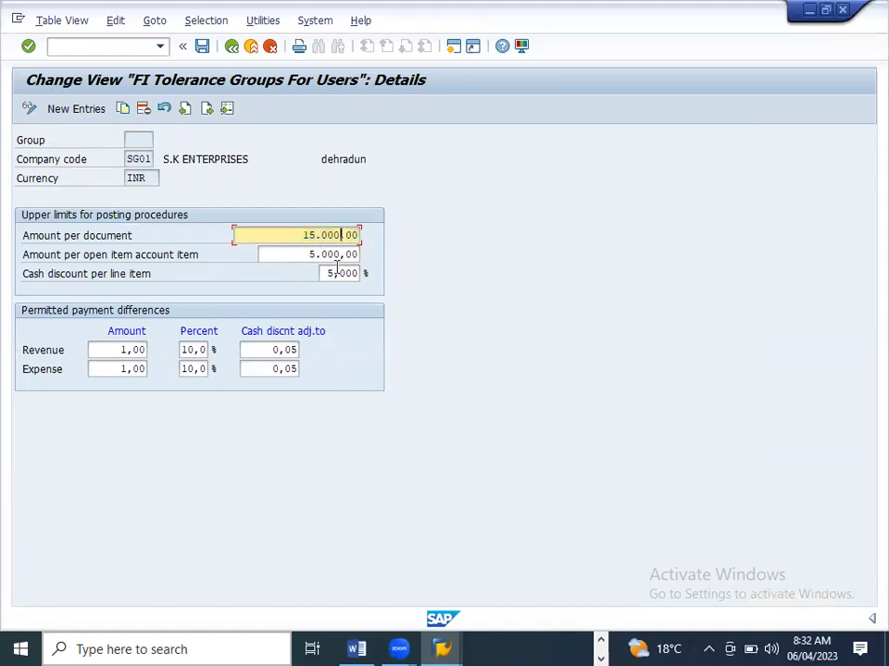
pyautogui.hotkey('shift', 'Left')
pyautogui.hotkey('shift', 'Left')
pyautogui.hotkey('shift', 'Left')
pyautogui.hotkey('shift', 'Left')
pyautogui.hotkey('shift', 'Left')
pyautogui.hotkey('shift', 'Left')
pyautogui.hotkey('shift', 'Left')
pyautogui.hotkey('shift', 'Left')
pyautogui.hotkey('shift', 'Left')
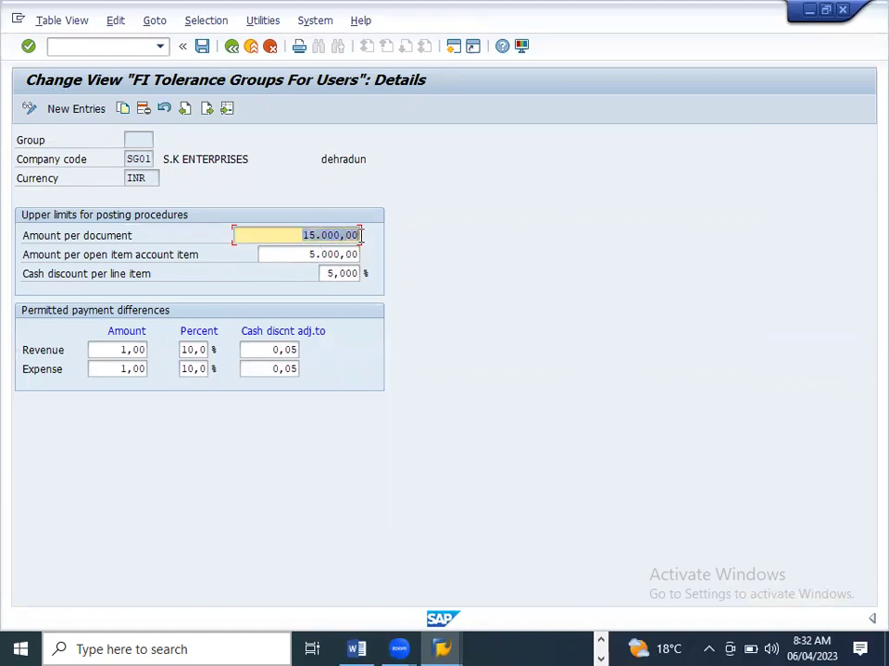
pyautogui.write('150000')
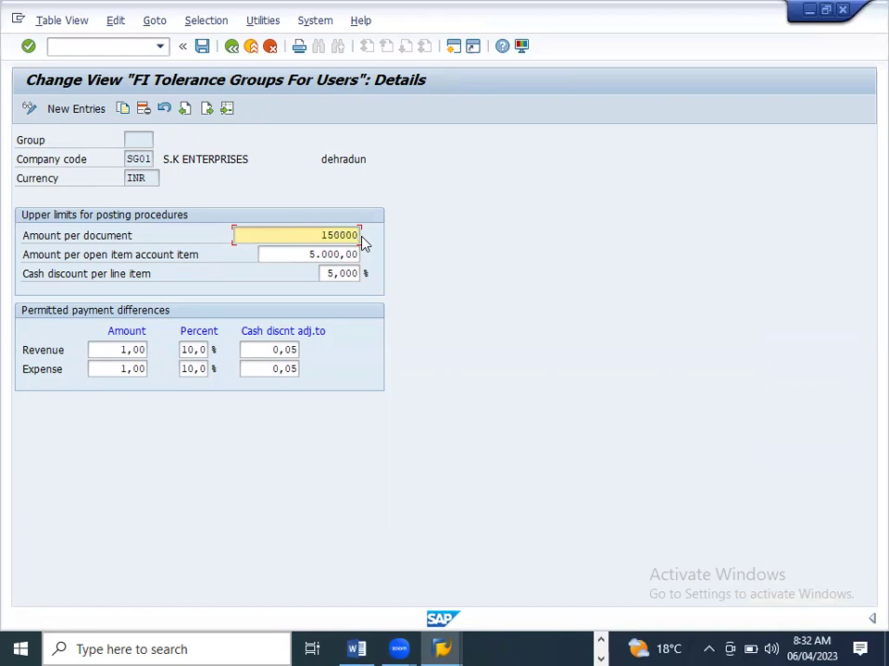
pyautogui.write('0')
pyautogui.press('Return')
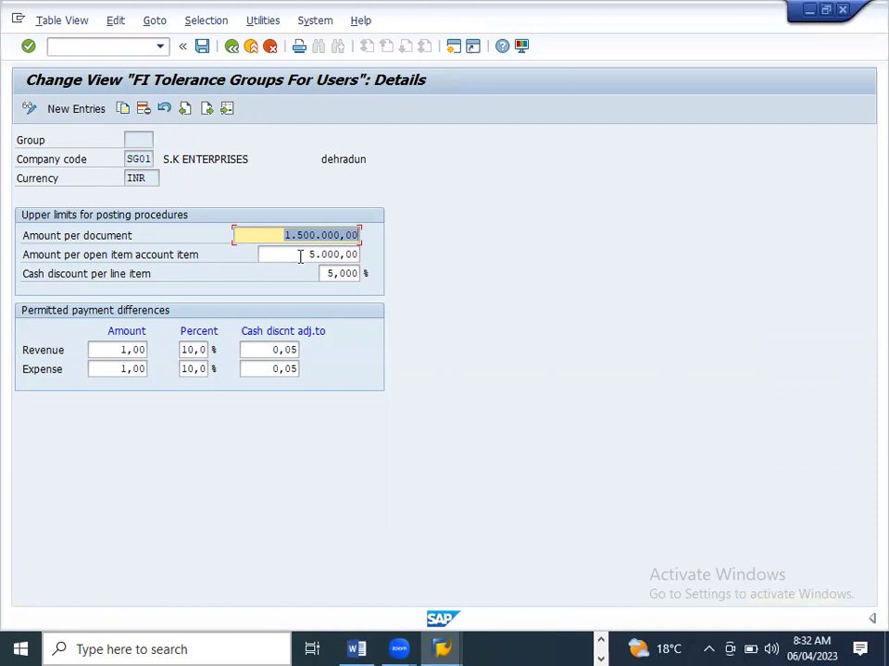
# - Set the amount per open item account item to 500.000 and save the tolerance group
pyautogui.press('Tab')
pyautogui.write('500.000')
pyautogui.press('Return')
pyautogui.click(202, 51)
# - Switch to the session with the entered rent document and try to post it
pyautogui.click(256, 294)
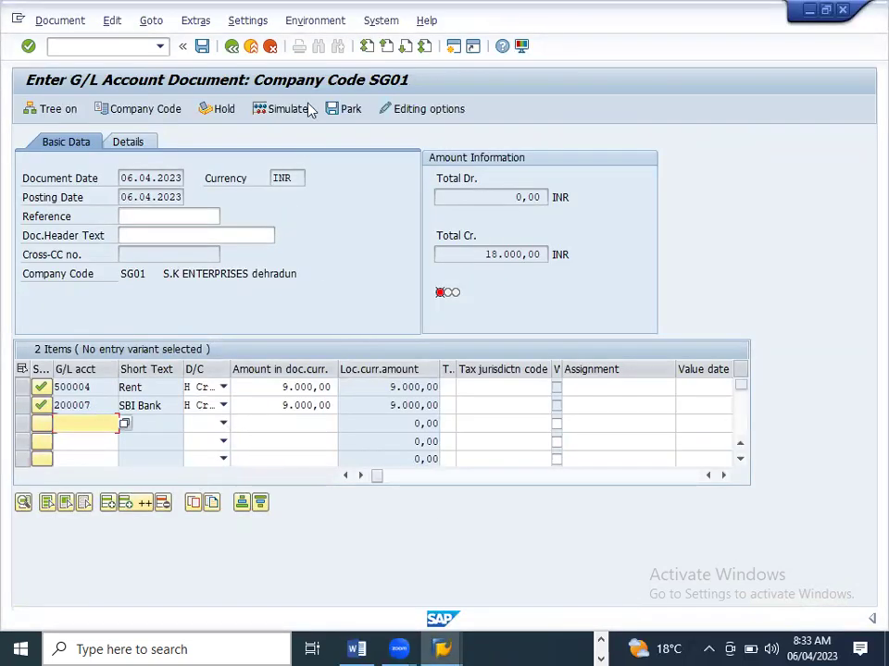
pyautogui.click(201, 46)
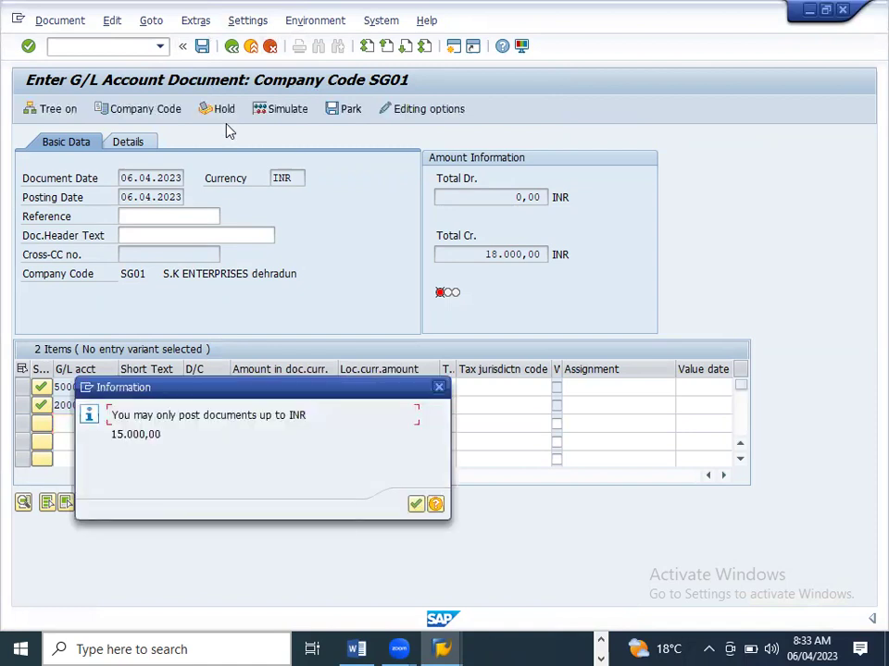
pyautogui.click(415, 503)
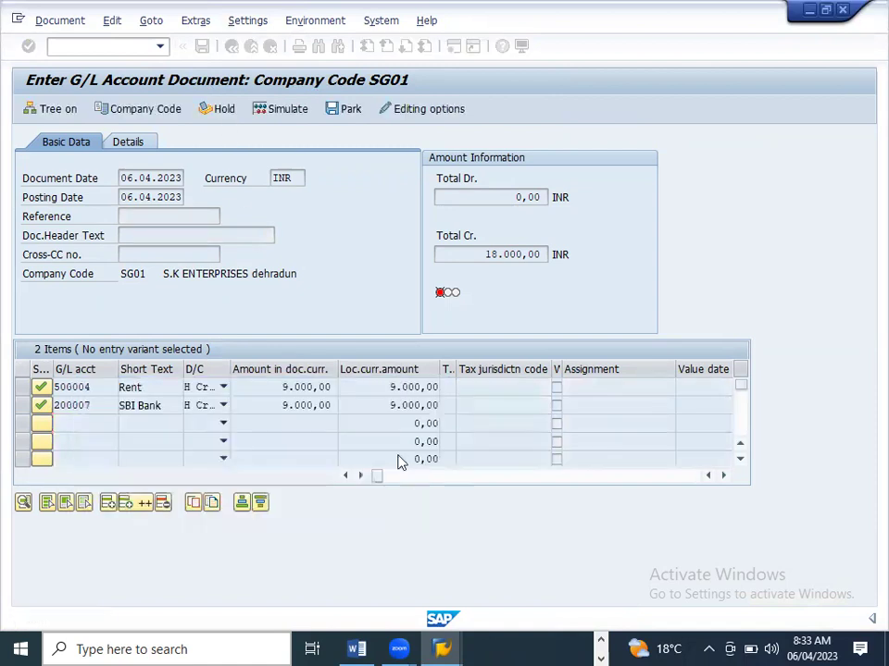
# - Abandon the unposted document with /n and start a new G/L account document entry with FB50
pyautogui.click(126, 48)
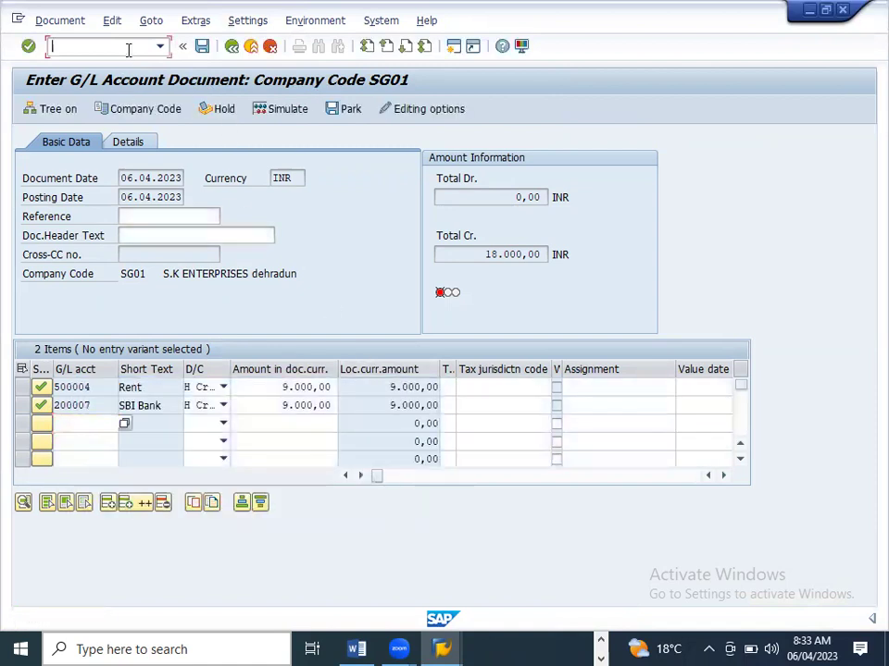
pyautogui.write('/n')
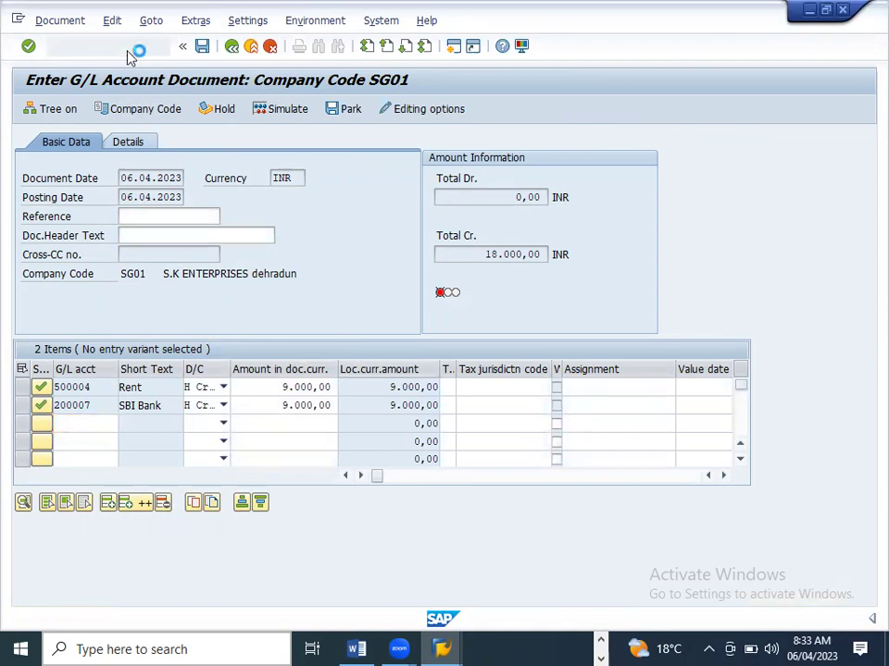
pyautogui.press('Return')
pyautogui.click(128, 47)
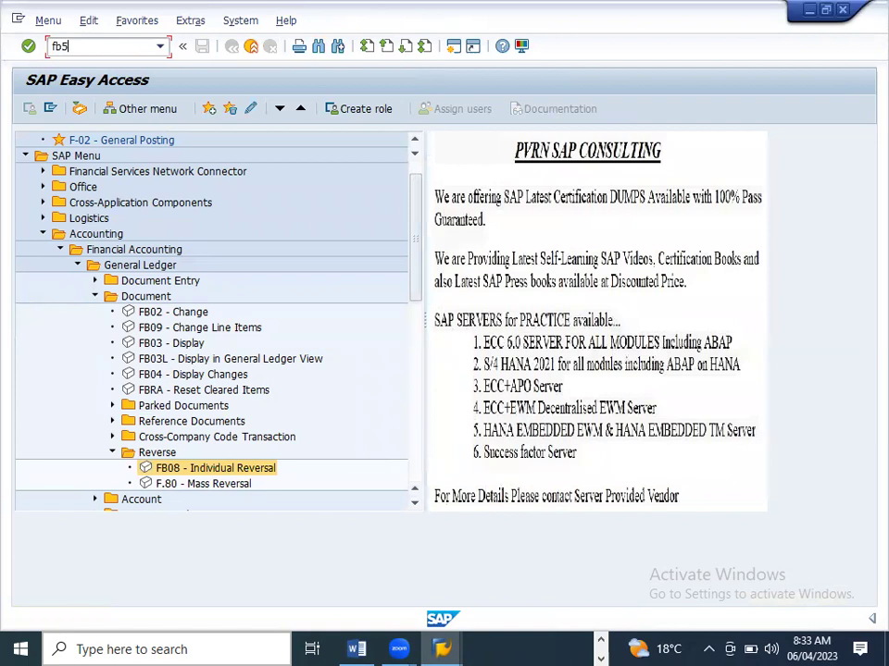
pyautogui.press('Return')
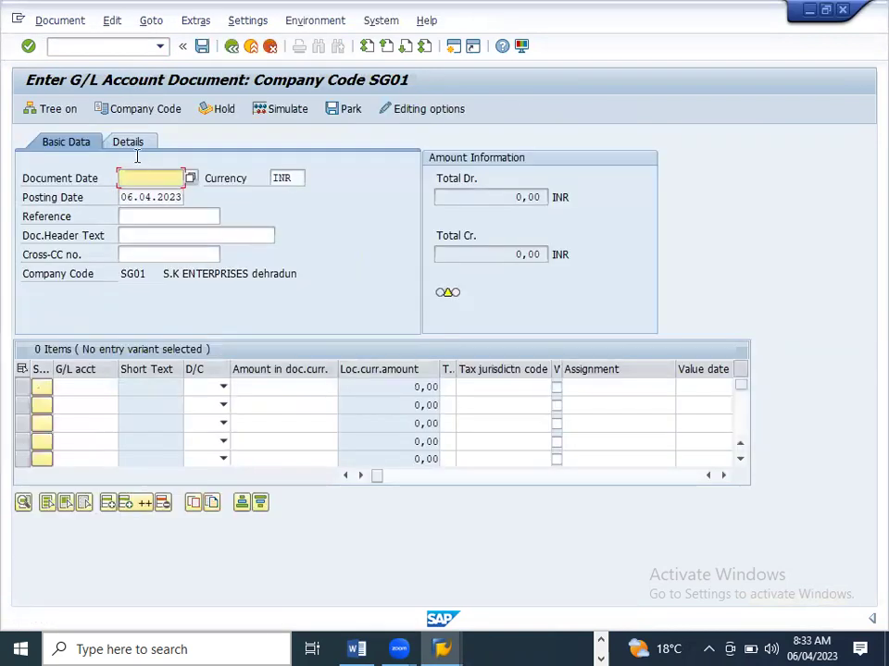
# - Copy the posting date 06.04.2023 into the document date
pyautogui.moveTo(123, 196); pyautogui.dragTo(182, 197)
pyautogui.hotkey('ctrl', 'c')
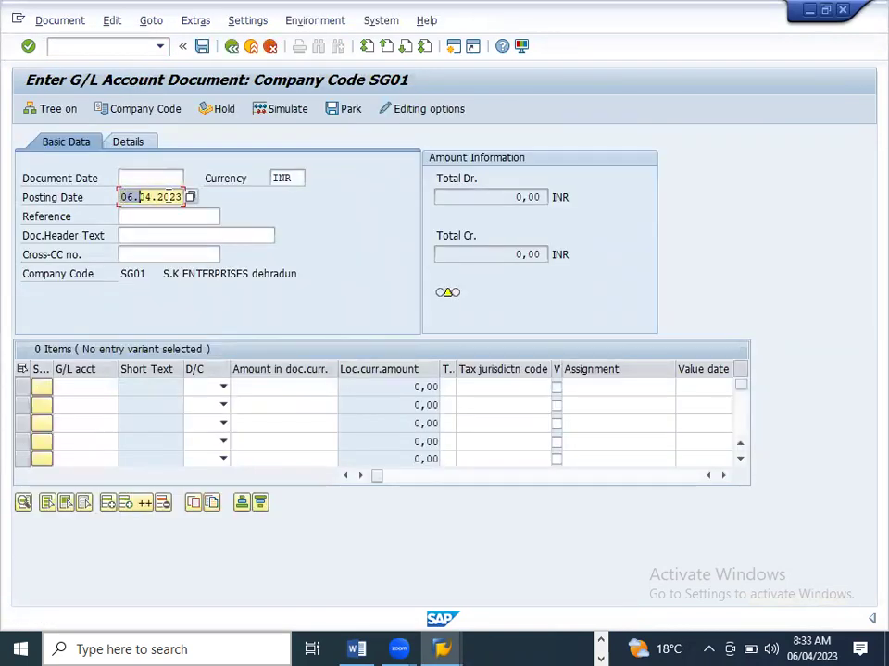
pyautogui.click(166, 179)
pyautogui.hotkey('ctrl', 'v')
# - Fill the first line with G/L account 500004 (Rent) and amount 9000
pyautogui.click(88, 387)
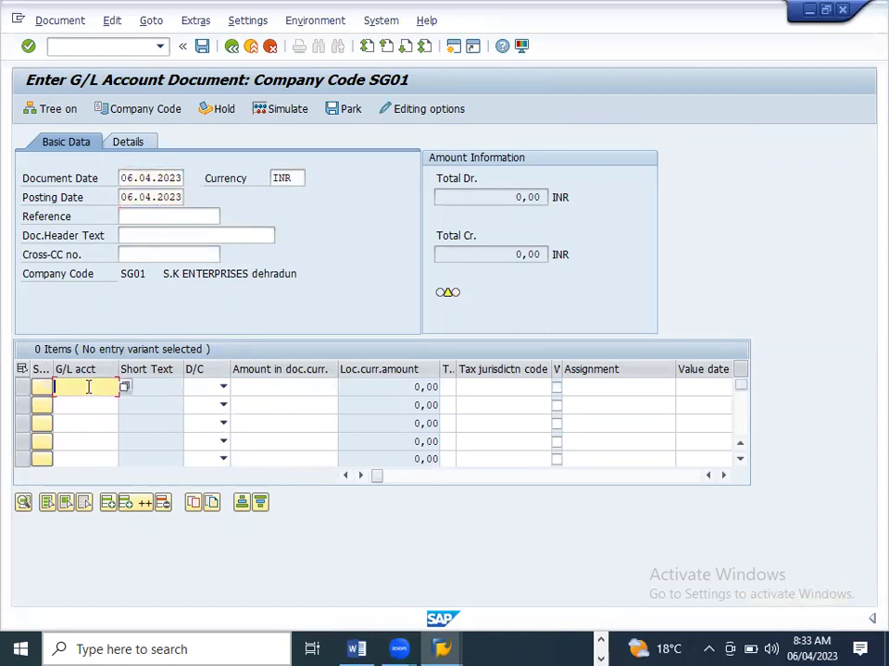
pyautogui.click(88, 387)
pyautogui.press('Down')
pyautogui.press('Down')
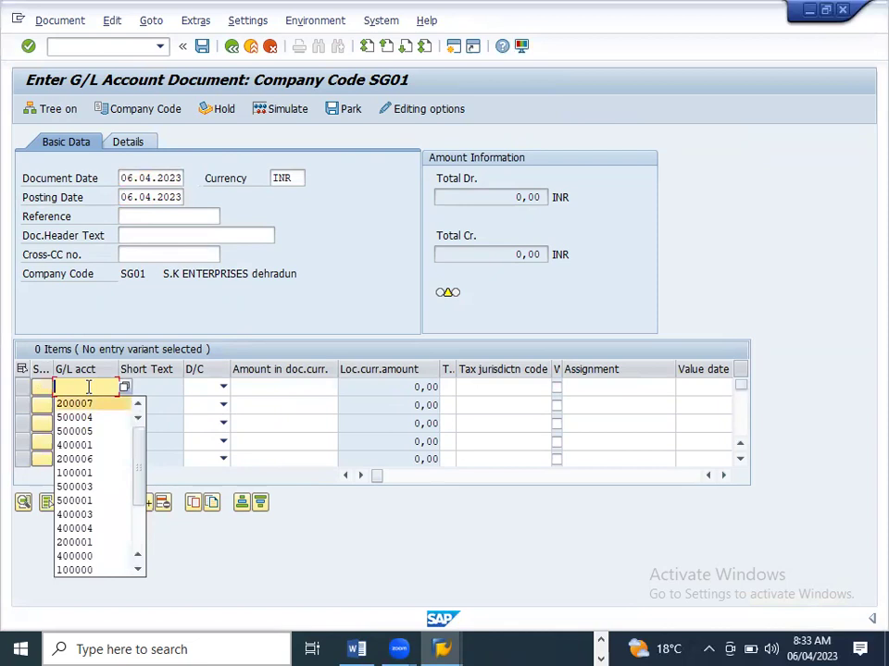
pyautogui.press('Return')
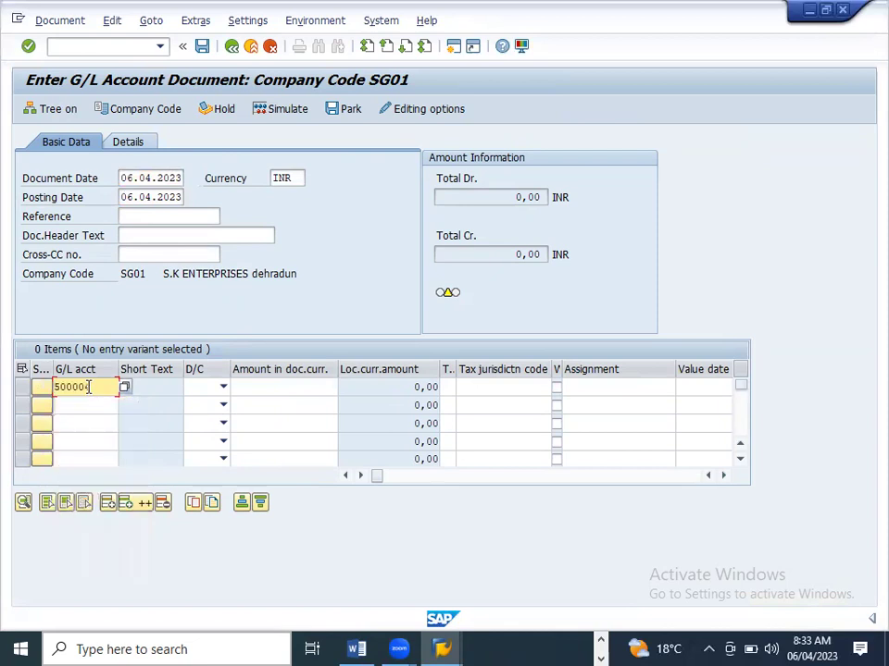
pyautogui.click(307, 390)
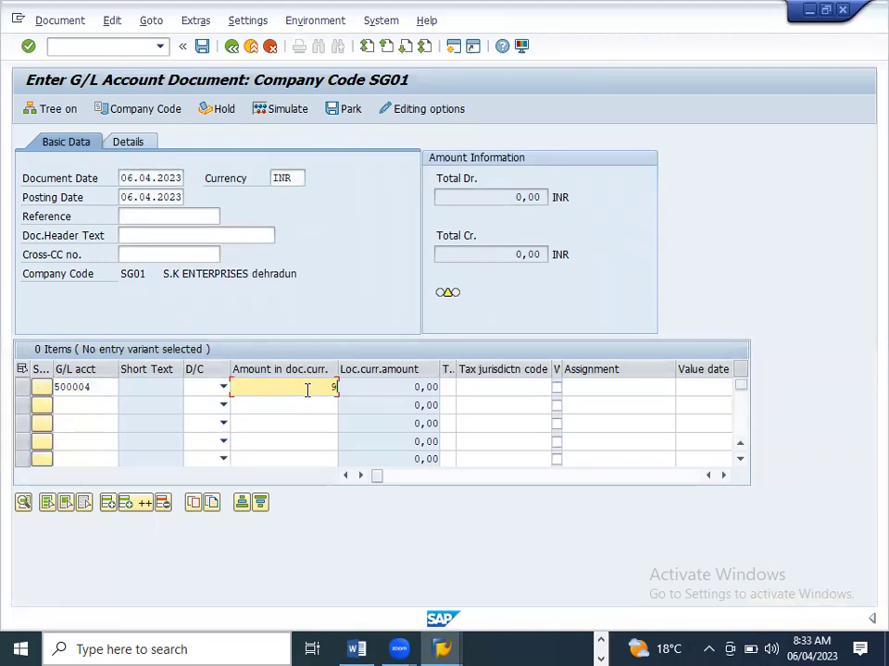
# - Fill the second line with G/L account 200007 (SBI Bank) and the matching amount 9.000,00, and try to post the document
pyautogui.click(113, 408)
pyautogui.press('BackSpace')
pyautogui.press('Down')
pyautogui.press('Return')
pyautogui.click(304, 405)
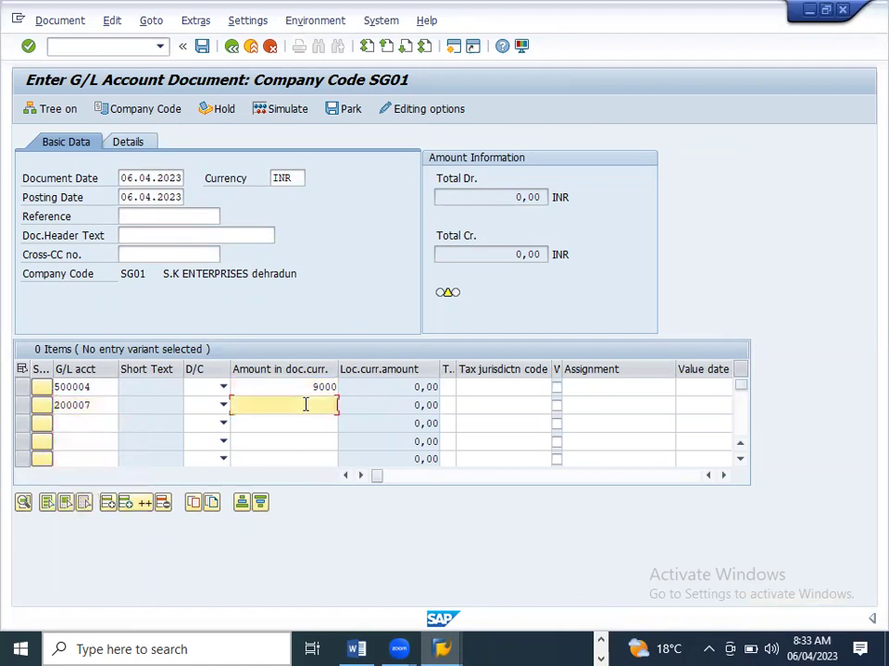
pyautogui.press('Return')
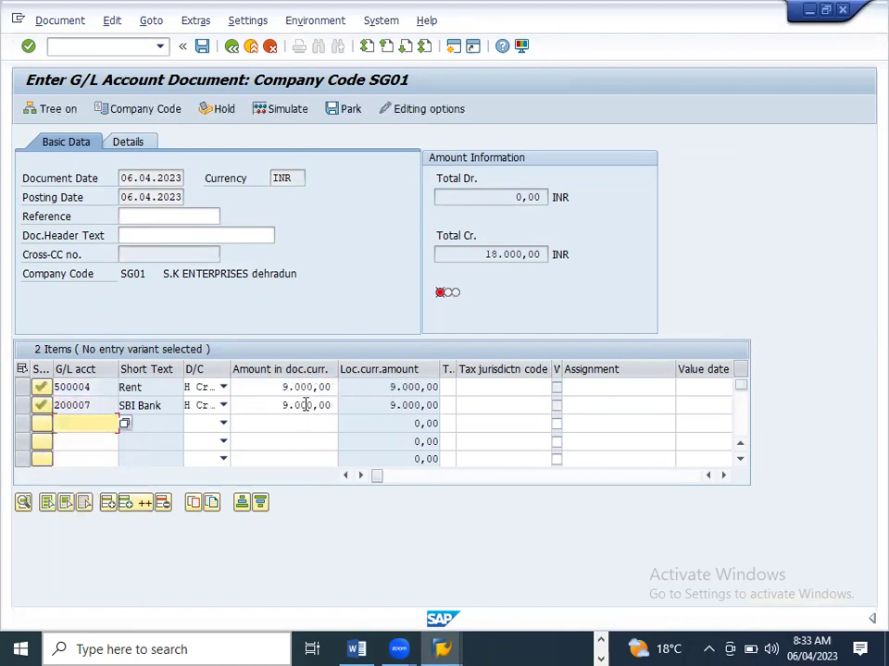
pyautogui.click(203, 48)
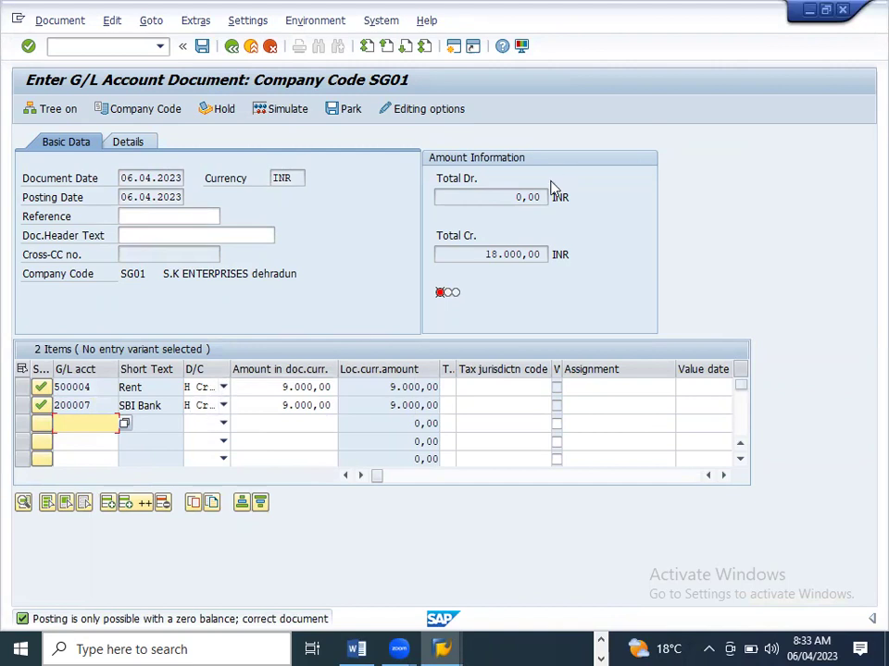
# - Change the Rent line 500004 to S Debit and post the document
pyautogui.click(223, 389)
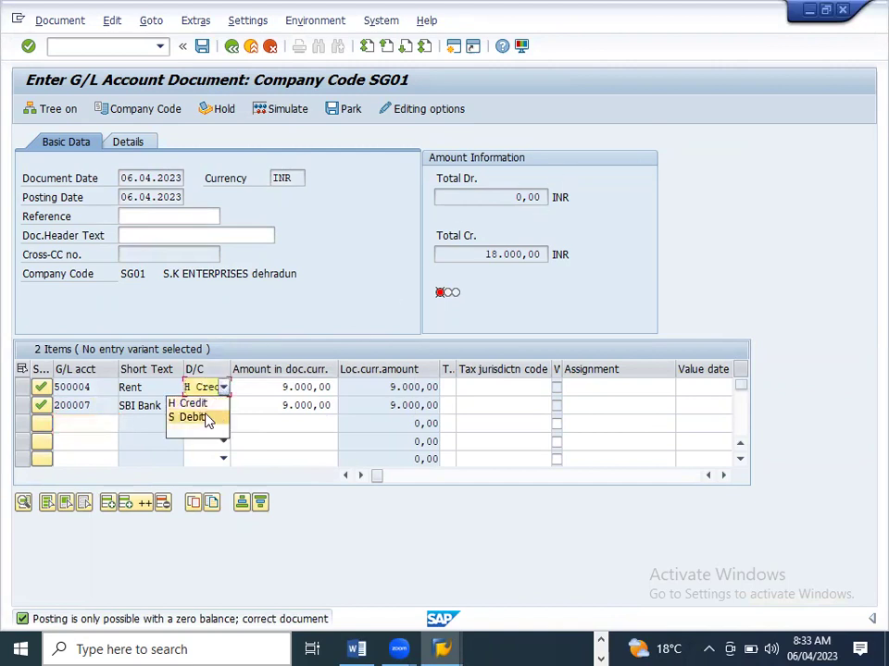
pyautogui.click(208, 418)
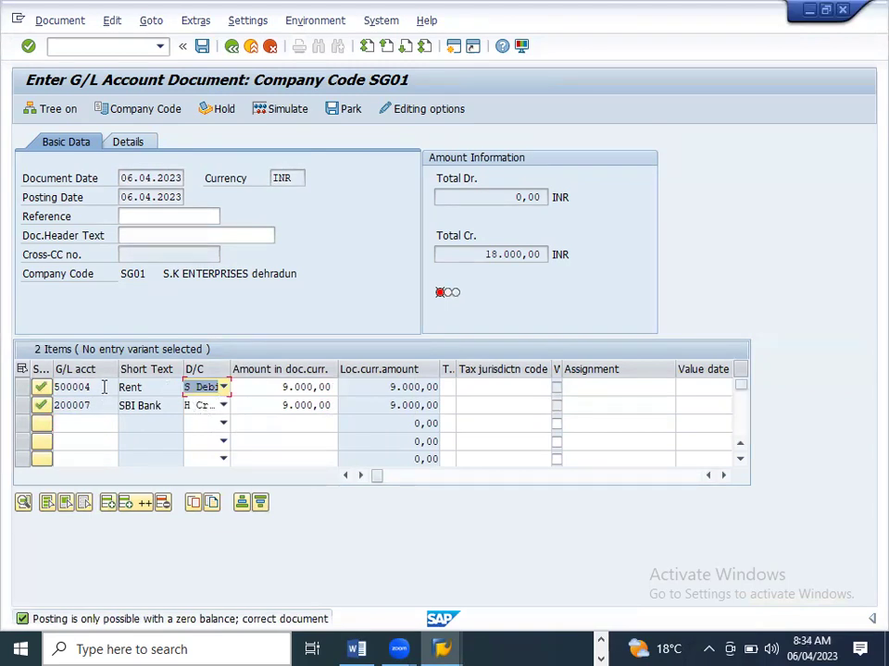
pyautogui.press('Return')
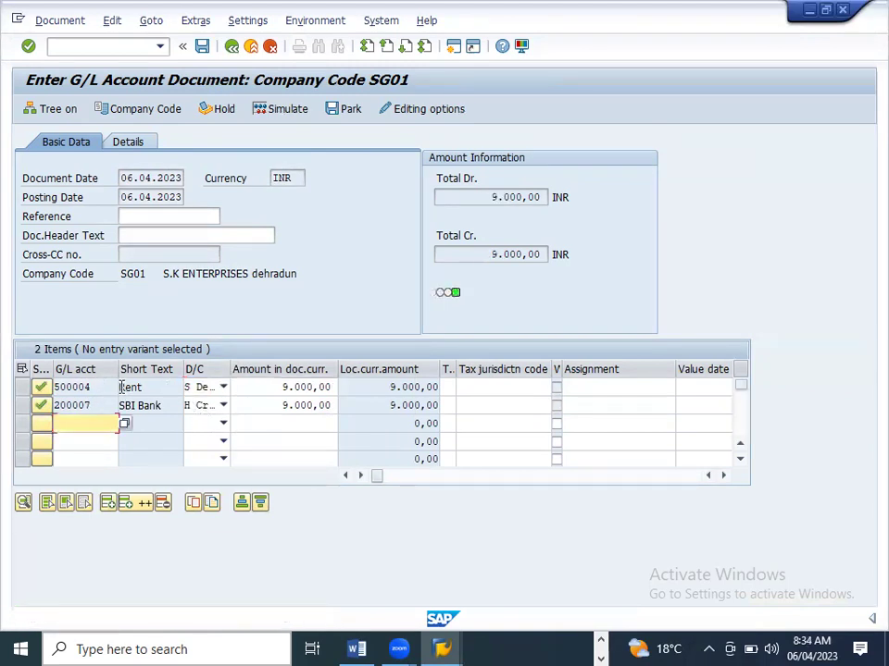
pyautogui.click(202, 45)
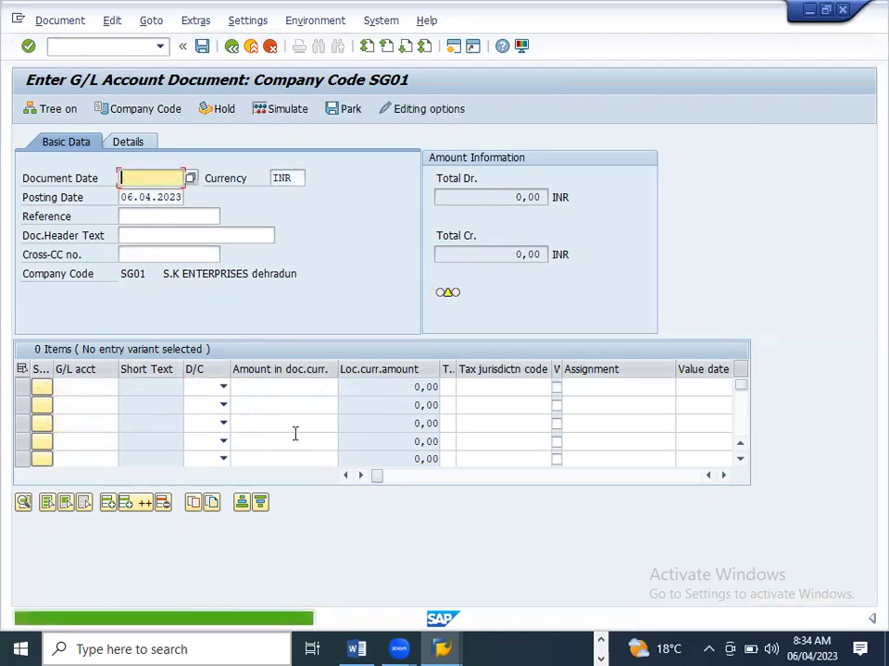
# - Check the next task in the Word assignment, return to SAP and open central G/L account editing with FS00 in a new session
pyautogui.click(358, 649)
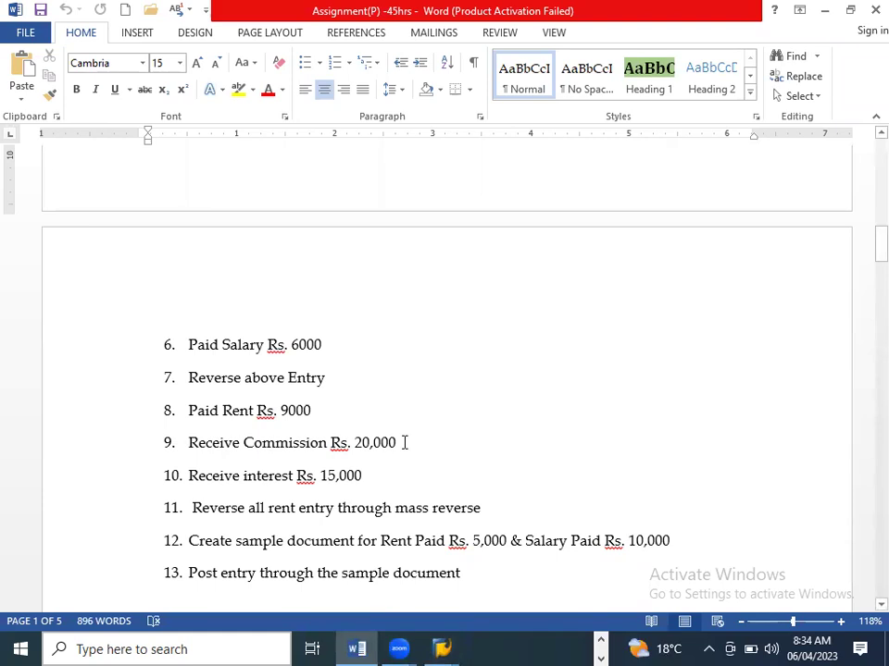
pyautogui.hotkey('alt', 'Tab')
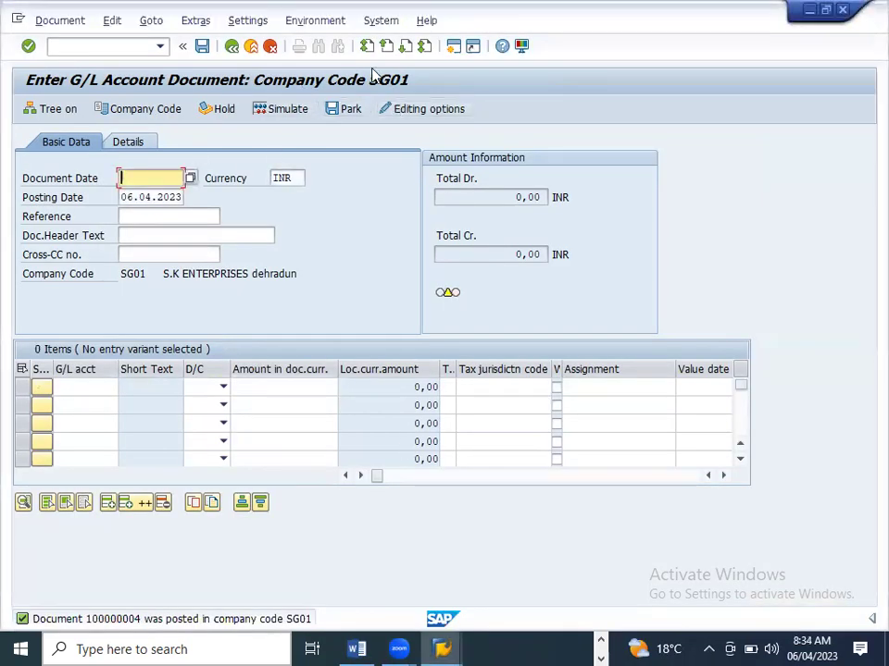
pyautogui.click(452, 53)
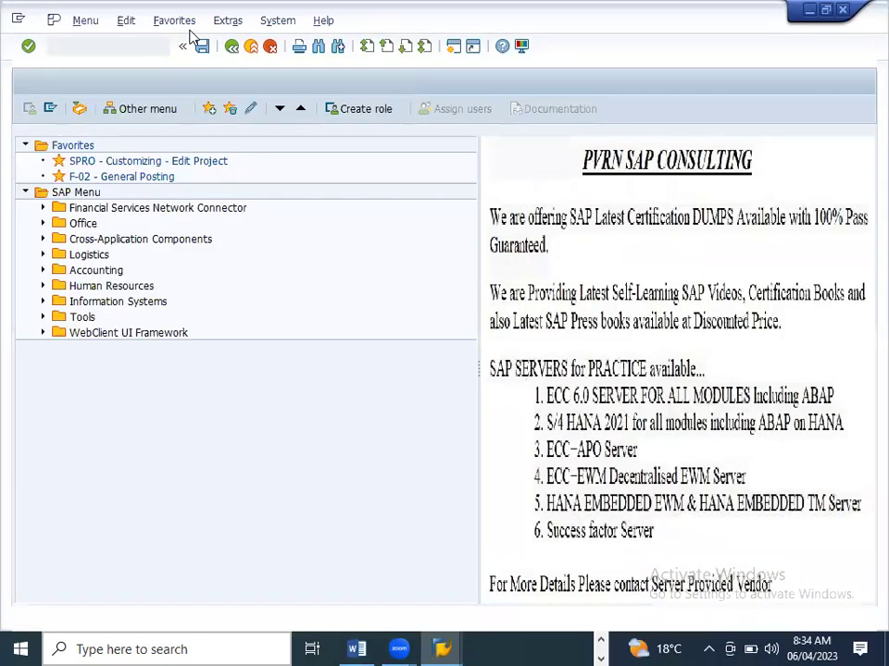
pyautogui.write('fs00')
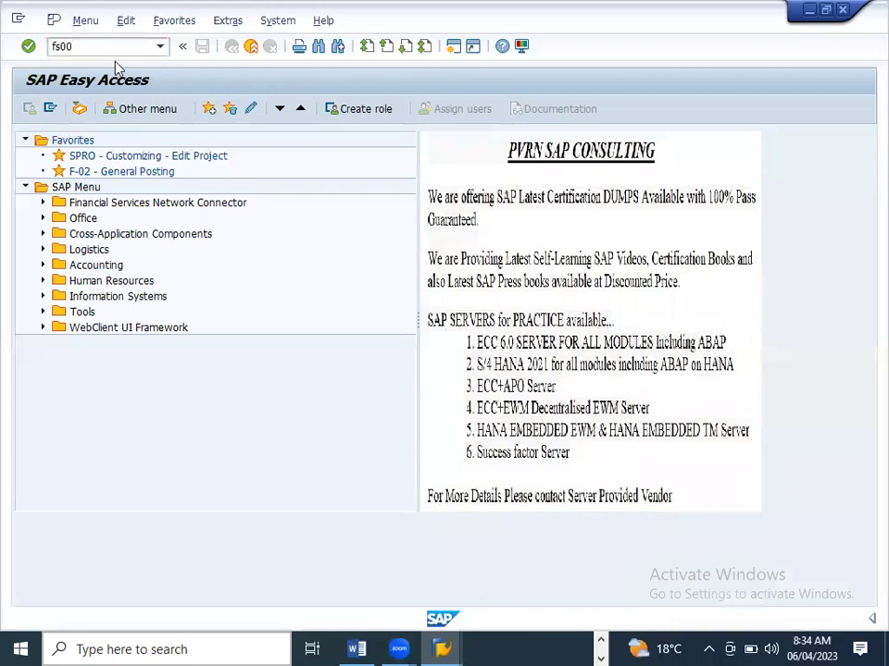
pyautogui.press('Return')
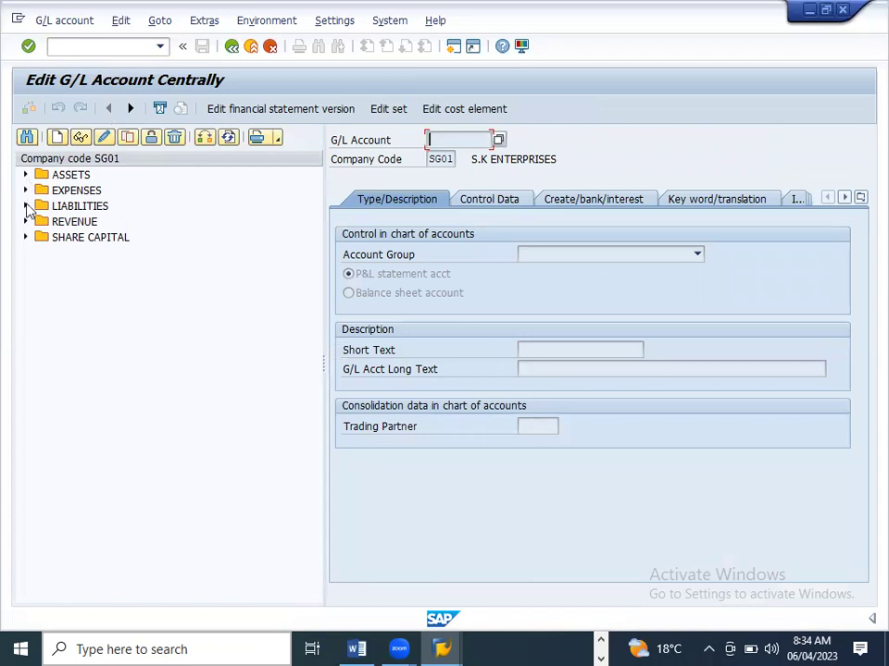
# - Copy revenue account 400001 Sale A/c to new G/L account 400002 in company code SG01
pyautogui.click(26, 223)
pyautogui.click(87, 238)
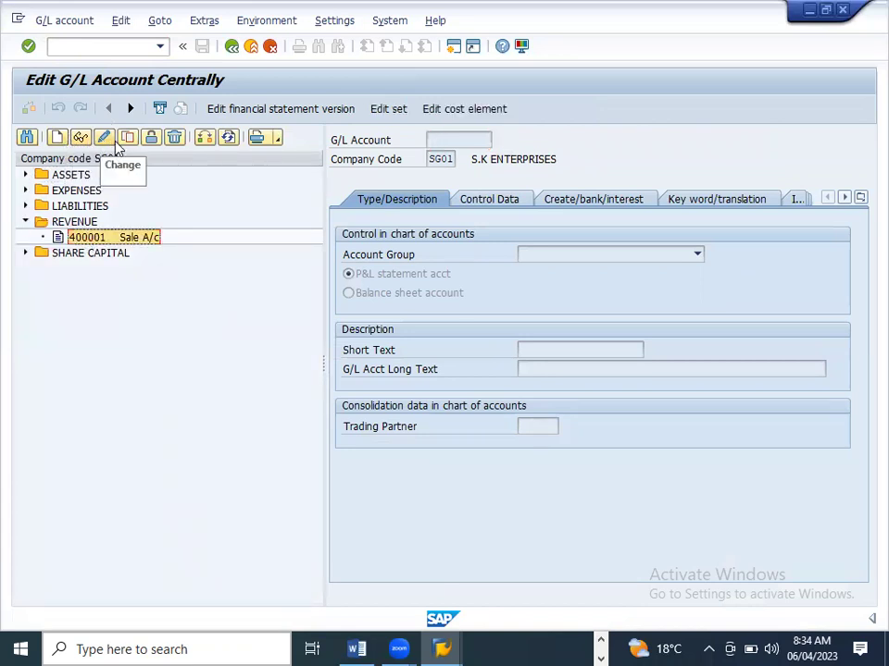
pyautogui.click(128, 138)
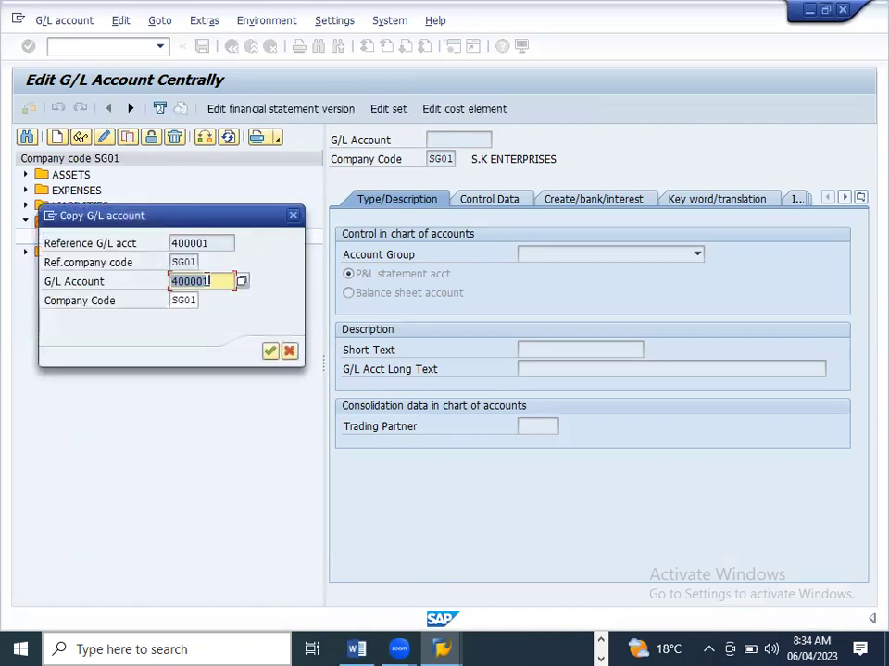
pyautogui.click(210, 280)
pyautogui.press('BackSpace')
pyautogui.write('2')
pyautogui.press('Return')
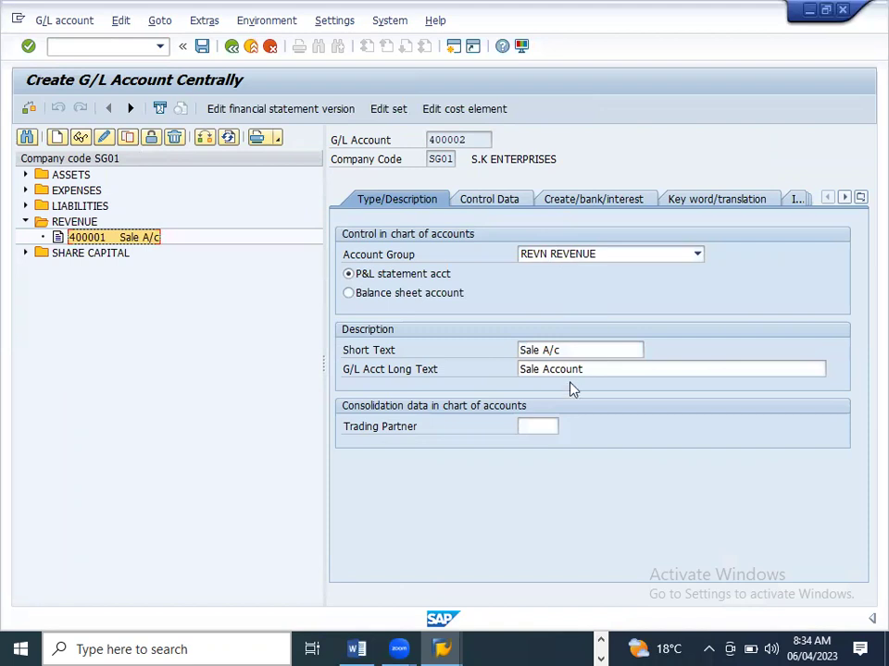
# - Set the short text of G/L account 400002 to Commission Rec A/c
pyautogui.click(561, 351)
pyautogui.write('c')
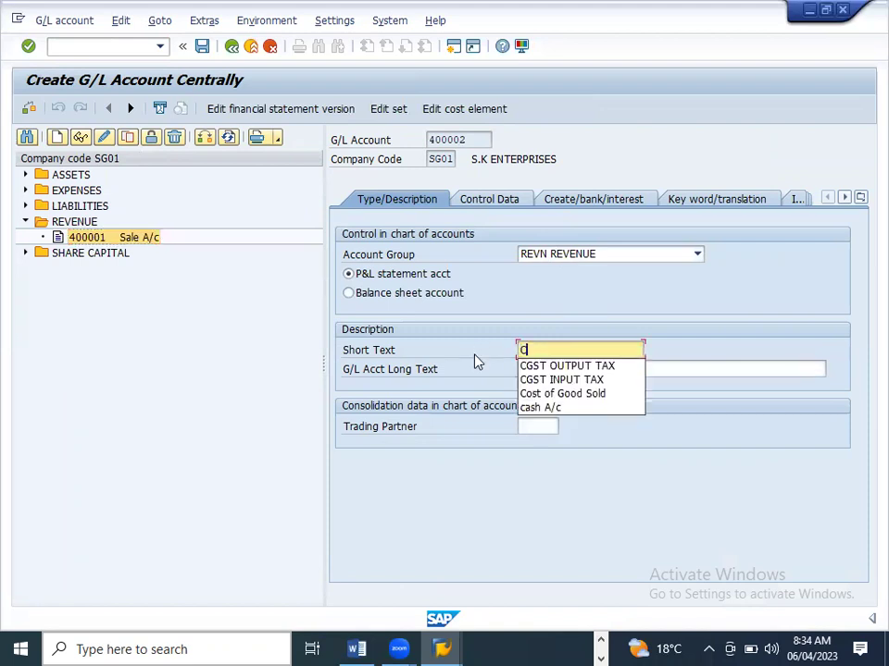
pyautogui.write('omission')
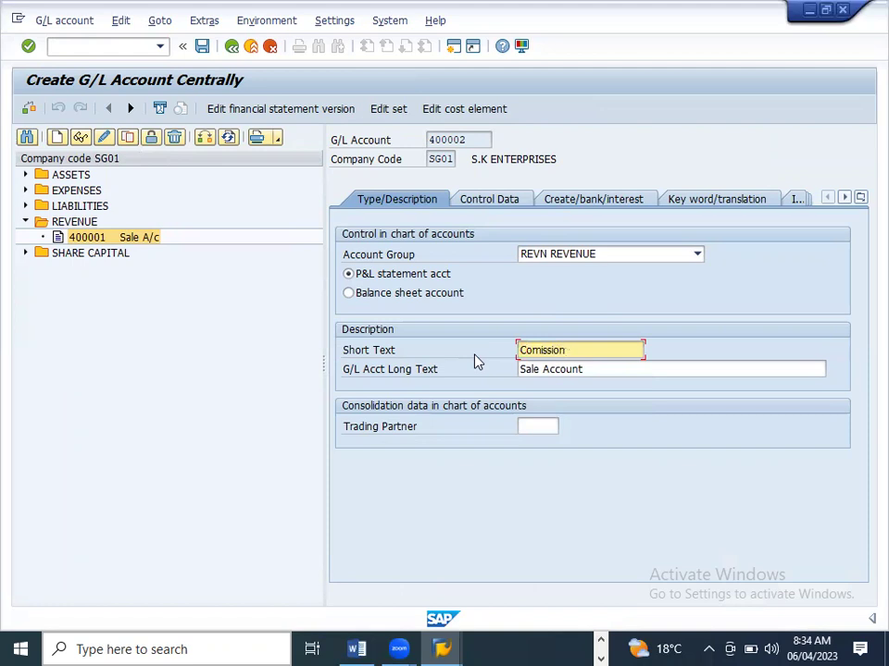
pyautogui.press('BackSpace')
pyautogui.press('BackSpace')
pyautogui.press('BackSpace')
pyautogui.press('BackSpace')
pyautogui.press('BackSpace')
pyautogui.press('BackSpace')
pyautogui.write('mission Rec A/c')
# - Set the long text of G/L account 400002 to Commission Rec Account
pyautogui.click(625, 366)
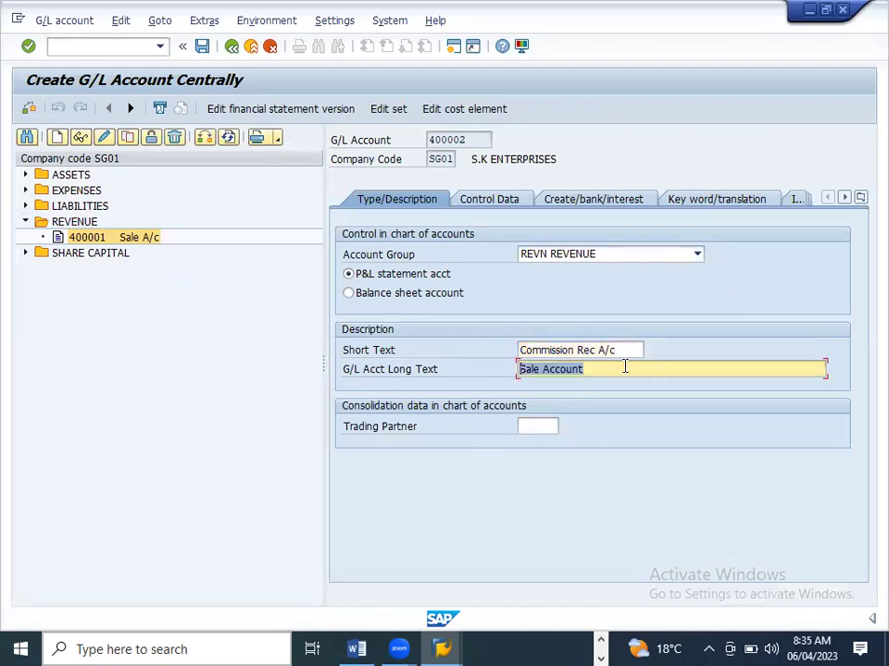
pyautogui.click(625, 351)
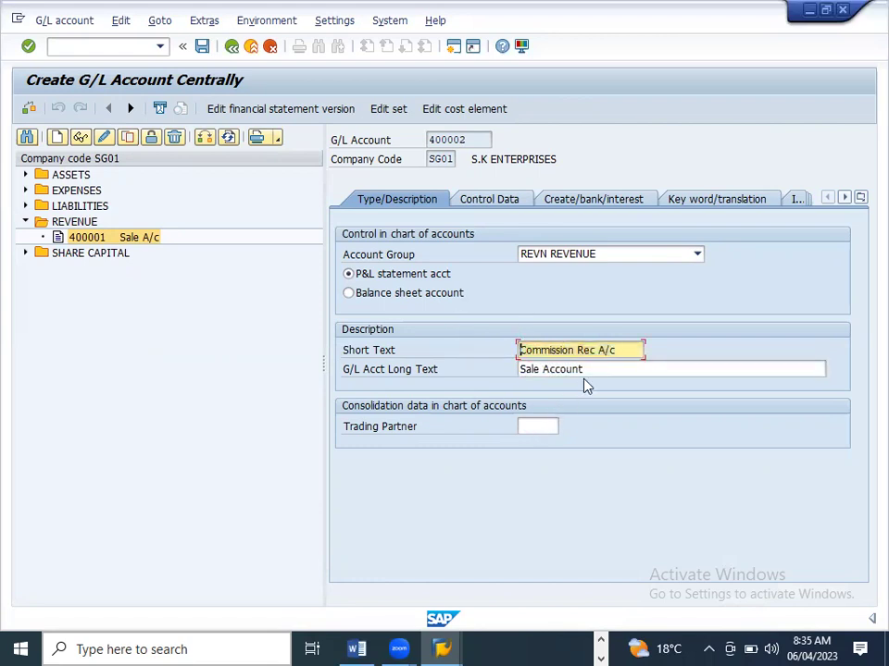
pyautogui.moveTo(585, 375); pyautogui.dragTo(469, 357)
pyautogui.hotkey('ctrl', 'v')
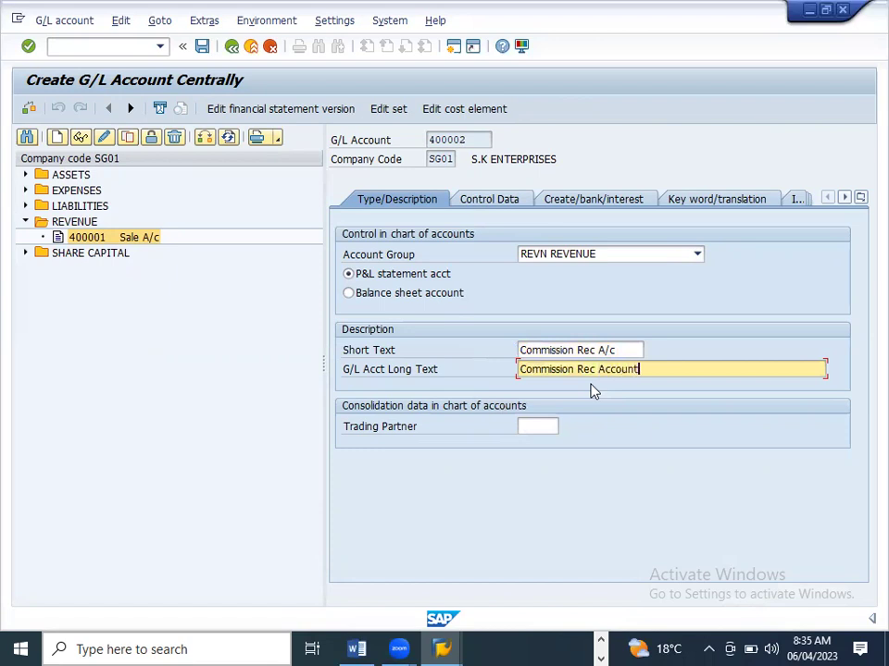
# - Review the control data and the create/bank/interest settings of account 400002, and save the account
pyautogui.click(509, 199)
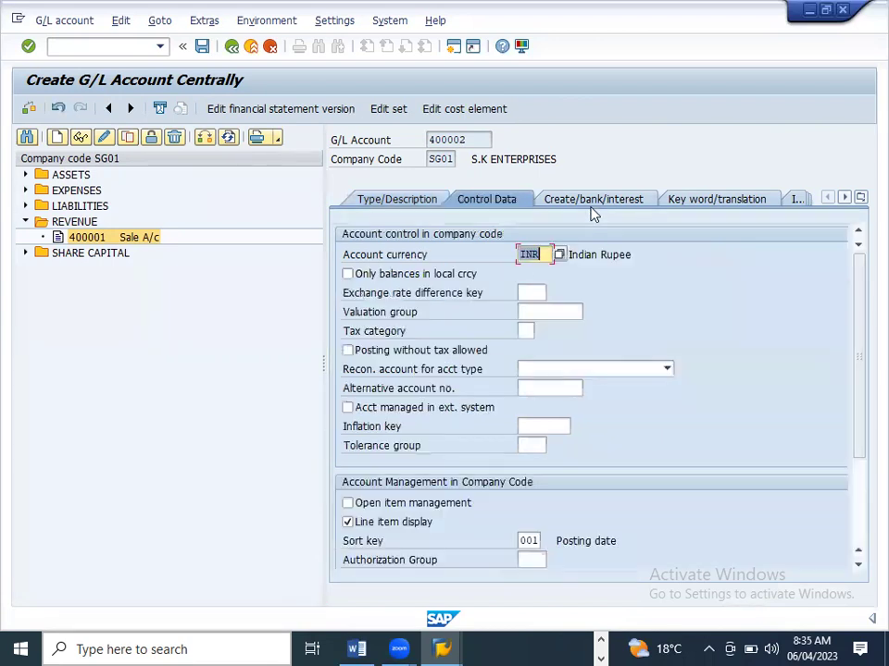
pyautogui.click(593, 205)
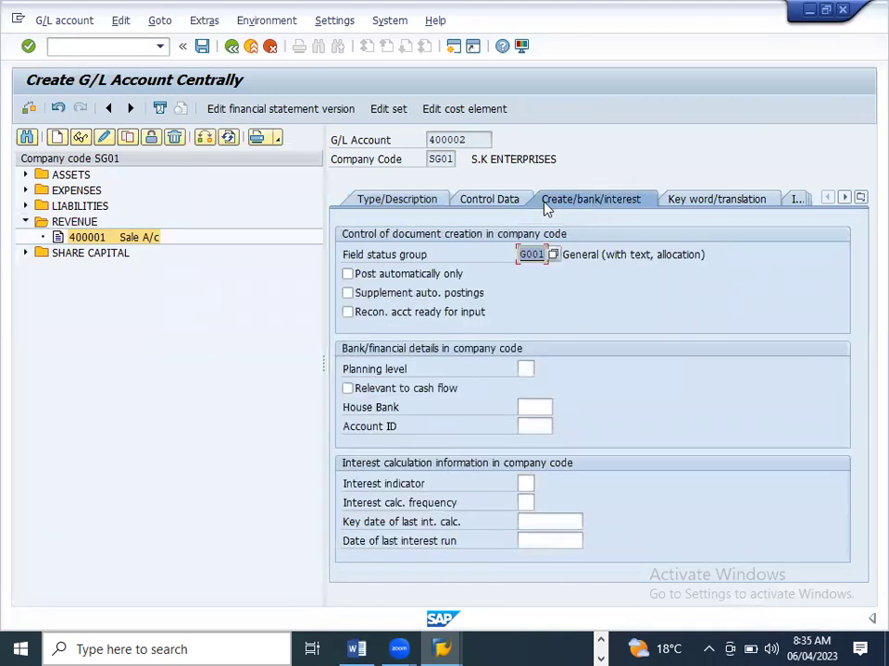
pyautogui.click(201, 46)
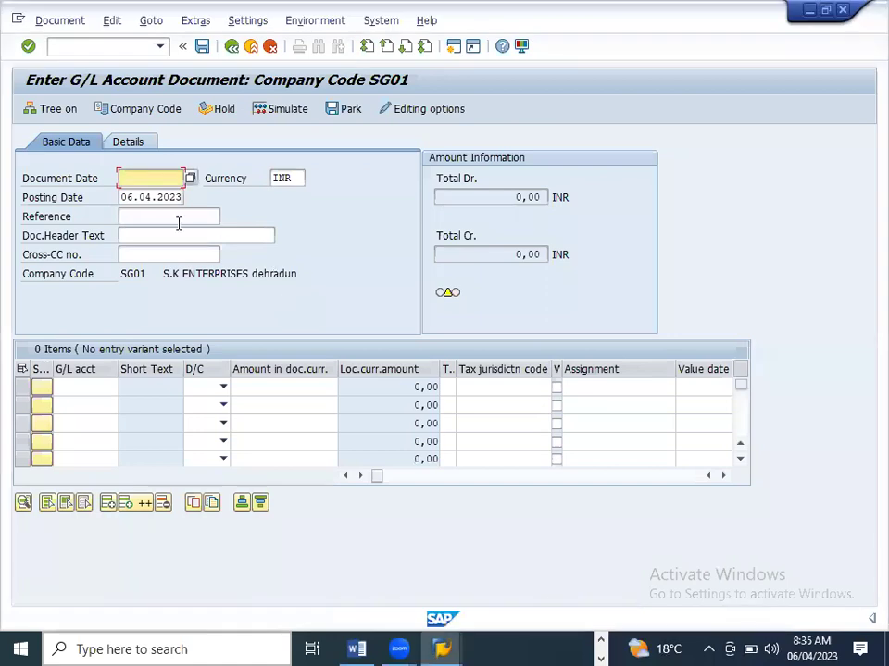
# - In the G/L document entry session, set the document date to the posting date, 06.04.2023
pyautogui.click(189, 201)
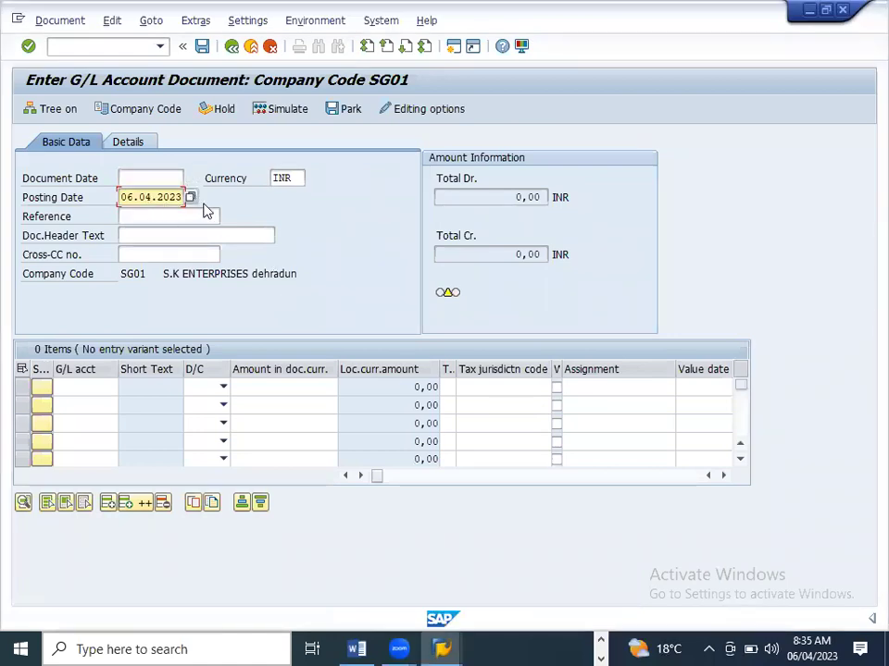
pyautogui.click(169, 198)
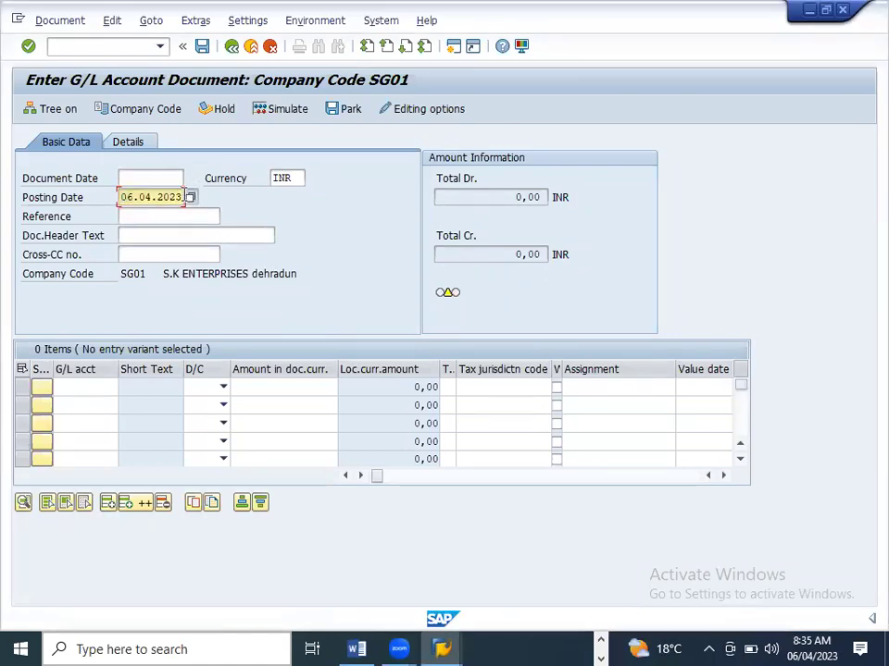
pyautogui.click(145, 182)
pyautogui.hotkey('ctrl', 'v')
# - Select G/L account 200007 (SBI Bank Account) for the first line and set it to S Debit
pyautogui.click(95, 383)
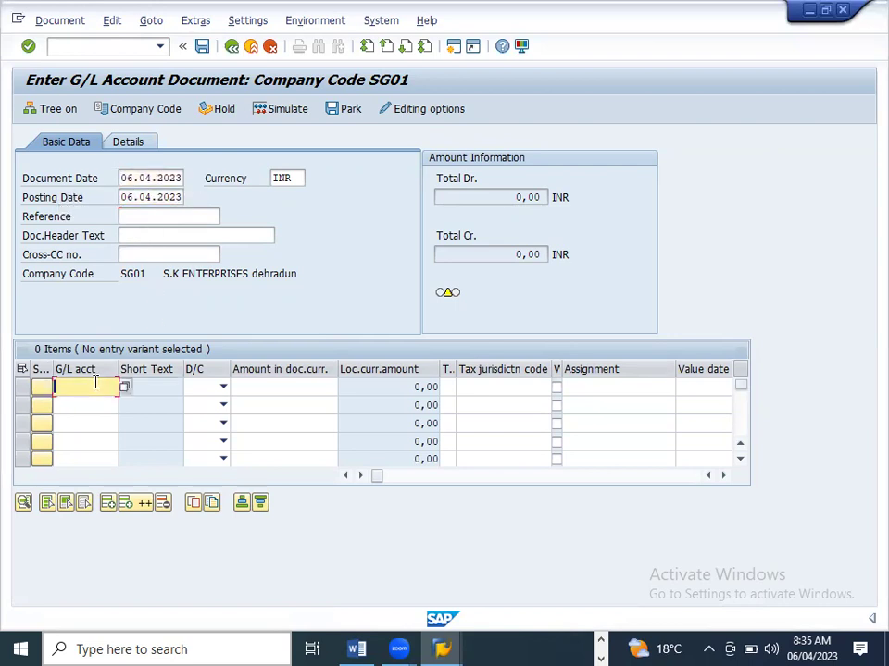
pyautogui.click(124, 387)
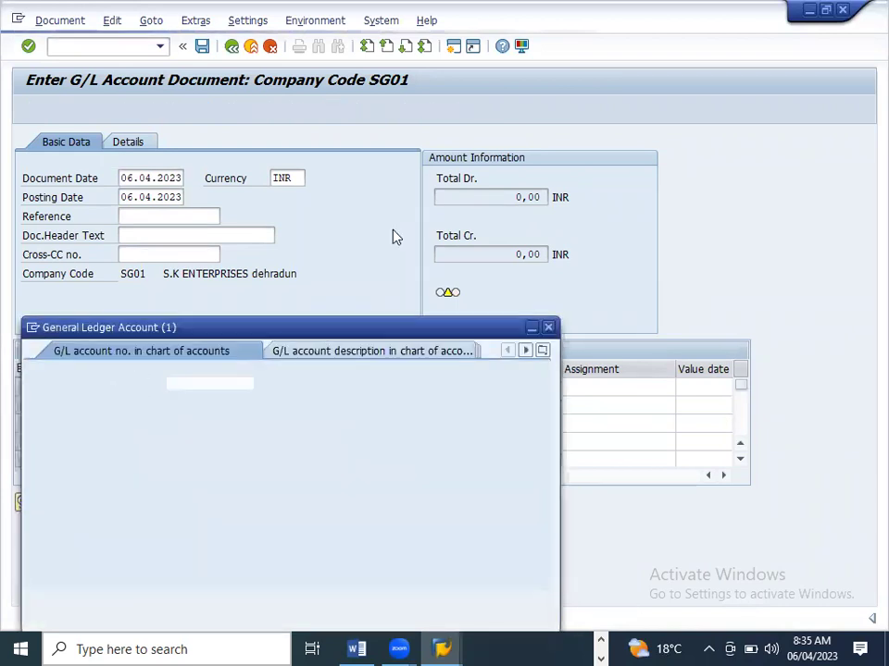
pyautogui.click(598, 442)
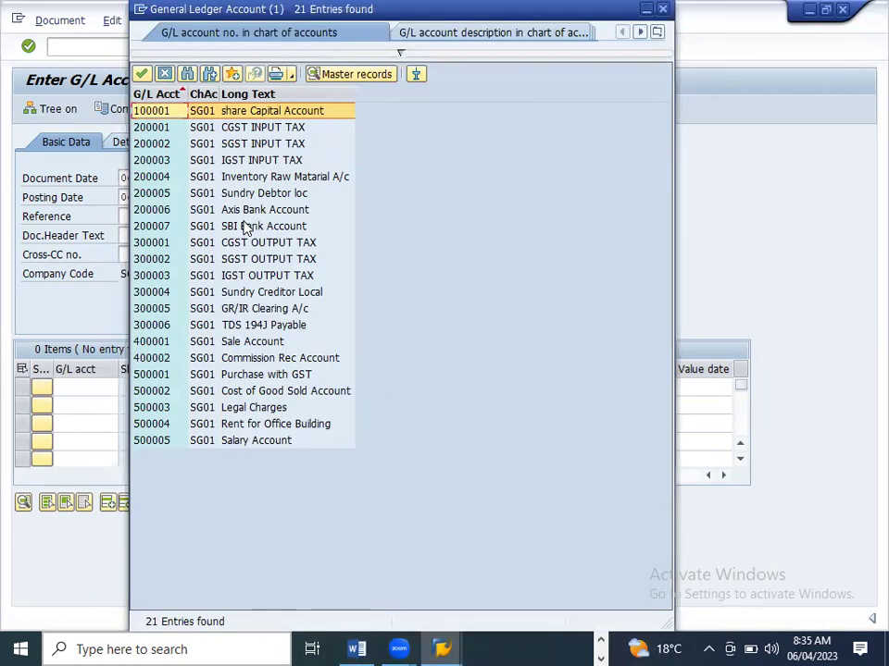
pyautogui.doubleClick(245, 227)
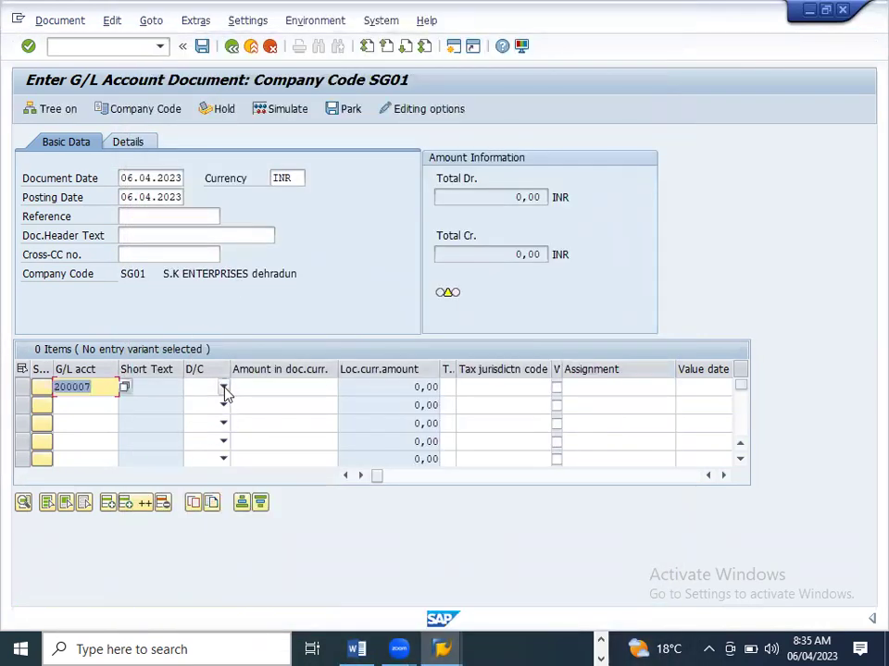
pyautogui.click(223, 386)
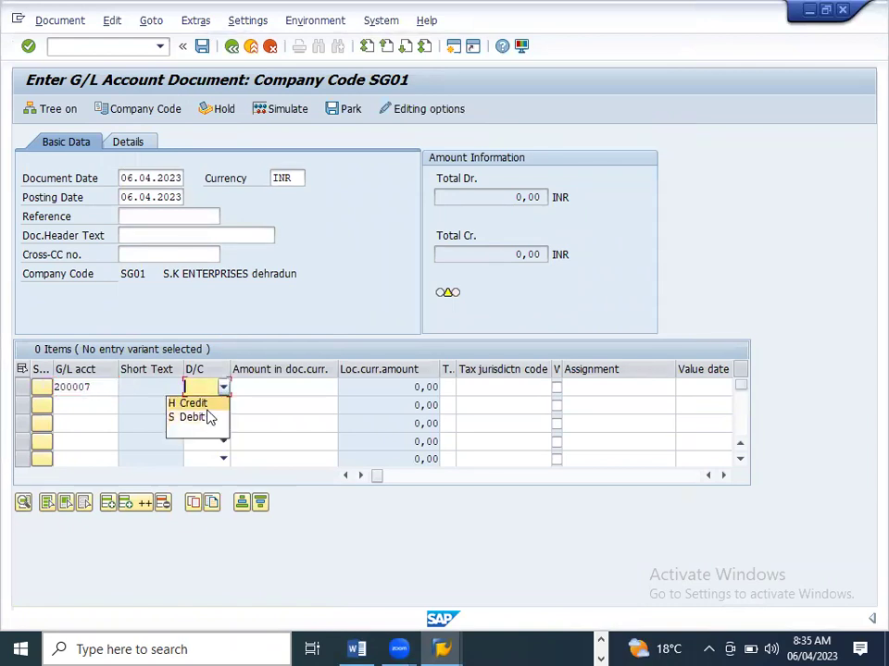
pyautogui.click(209, 418)
# - Check the commission amount in the Word assignment and enter 20000 on the SBI Bank debit line in SAP
pyautogui.click(262, 388)
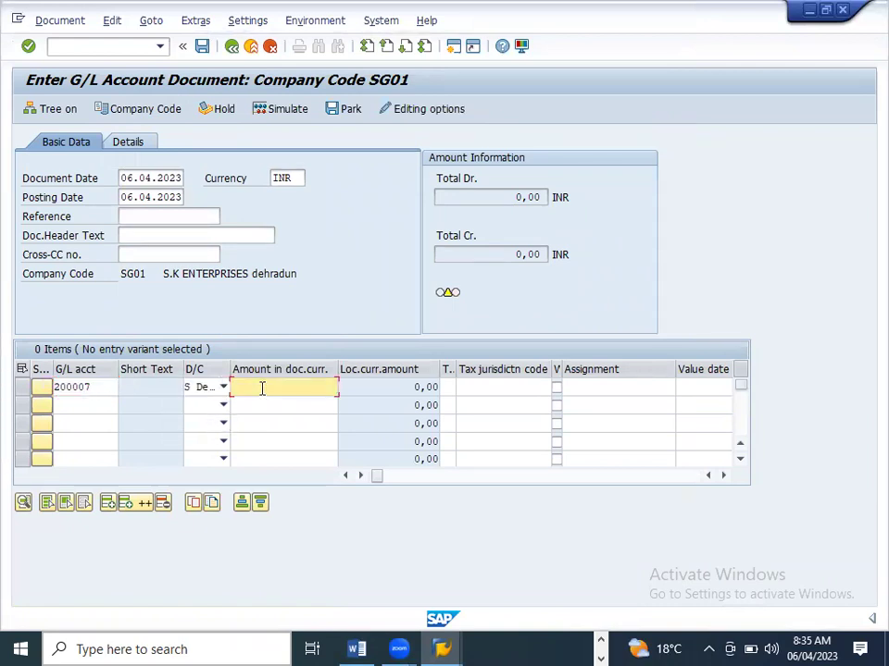
pyautogui.hotkey('alt', 'Tab')
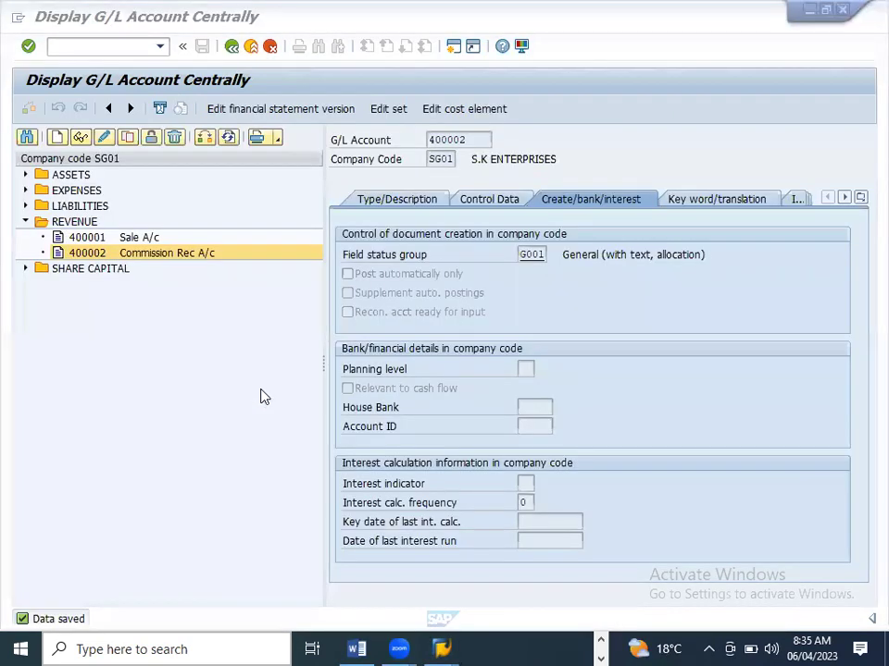
pyautogui.hotkey('alt', 'Tab')
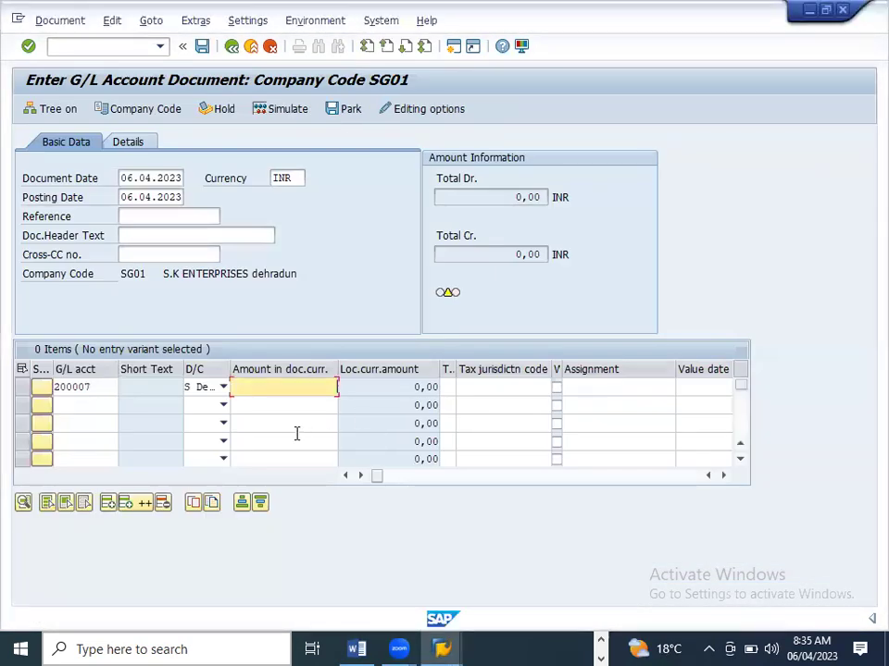
pyautogui.hotkey('alt', 'Tab')
pyautogui.click(358, 650)
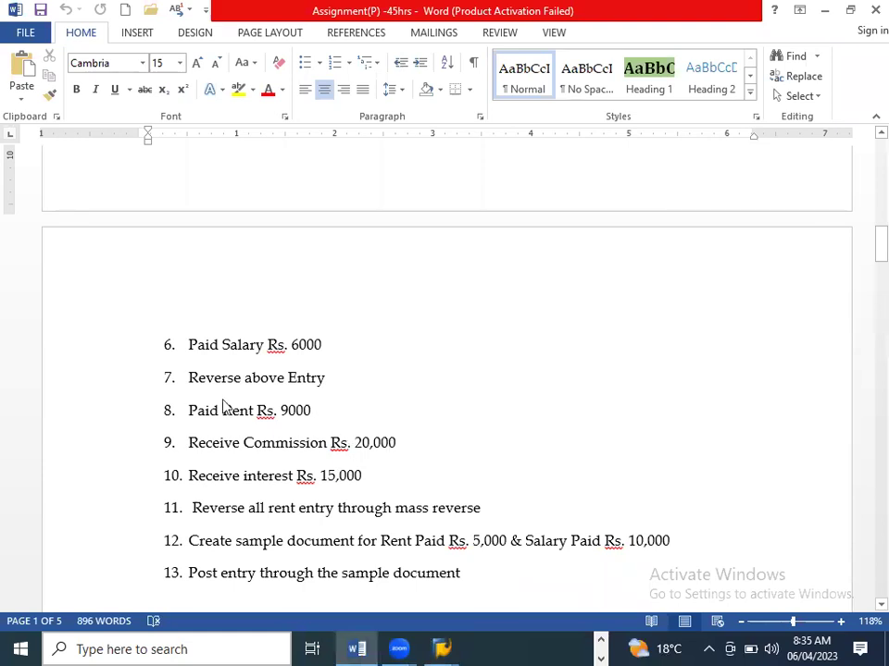
pyautogui.hotkey('alt', 'Tab')
pyautogui.hotkey('alt', 'Tab')
pyautogui.hotkey('alt', 'Tab')
pyautogui.press('Tab')
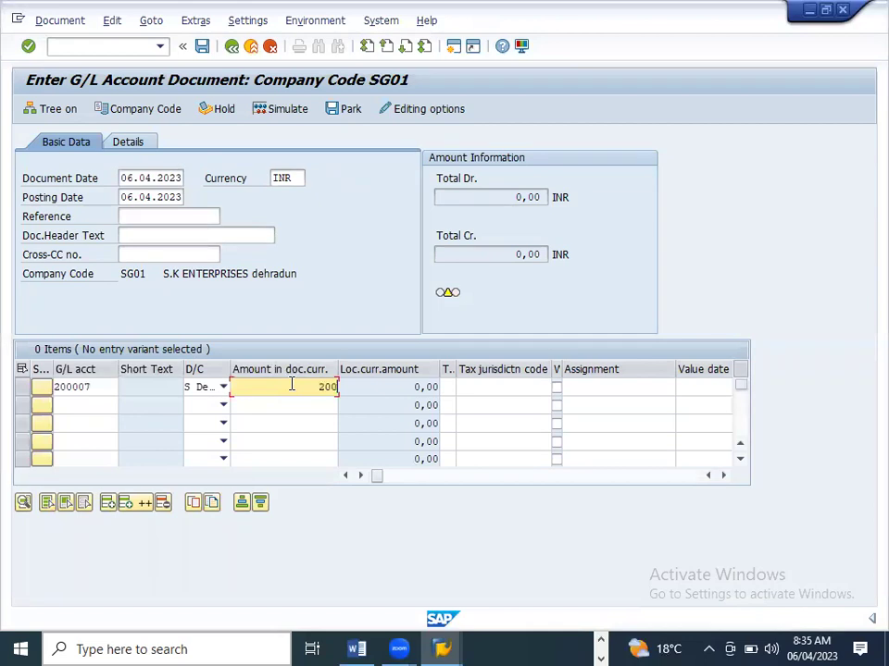
# - Select G/L account 400002 (Commission Rec Account) for the second line and set it to H Credit
pyautogui.click(115, 409)
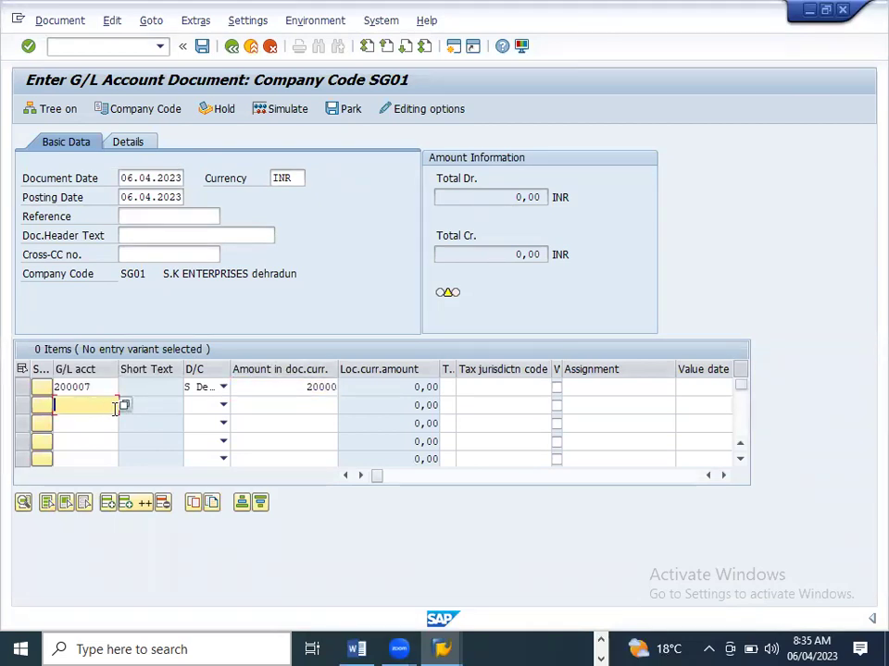
pyautogui.click(124, 408)
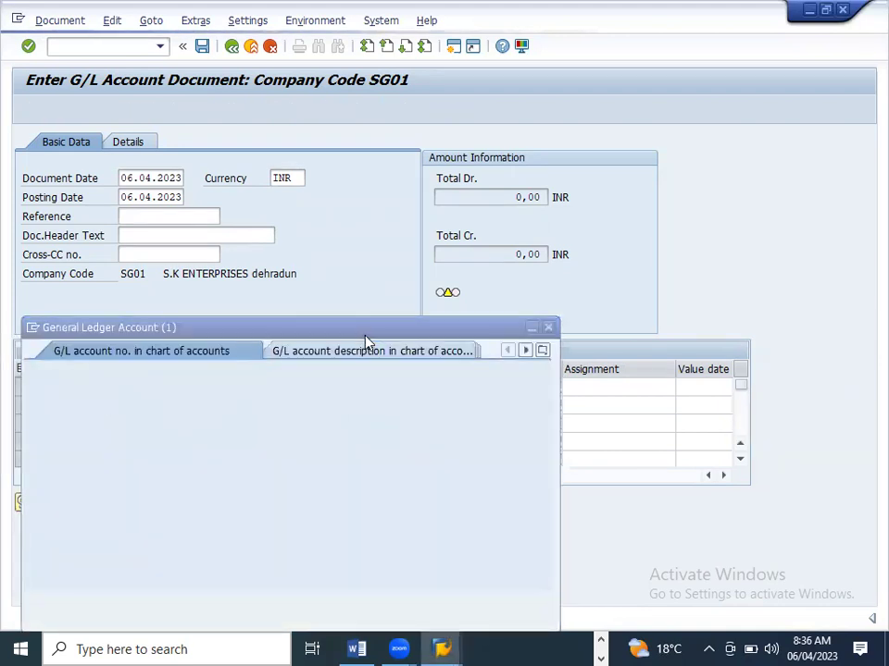
pyautogui.click(494, 513)
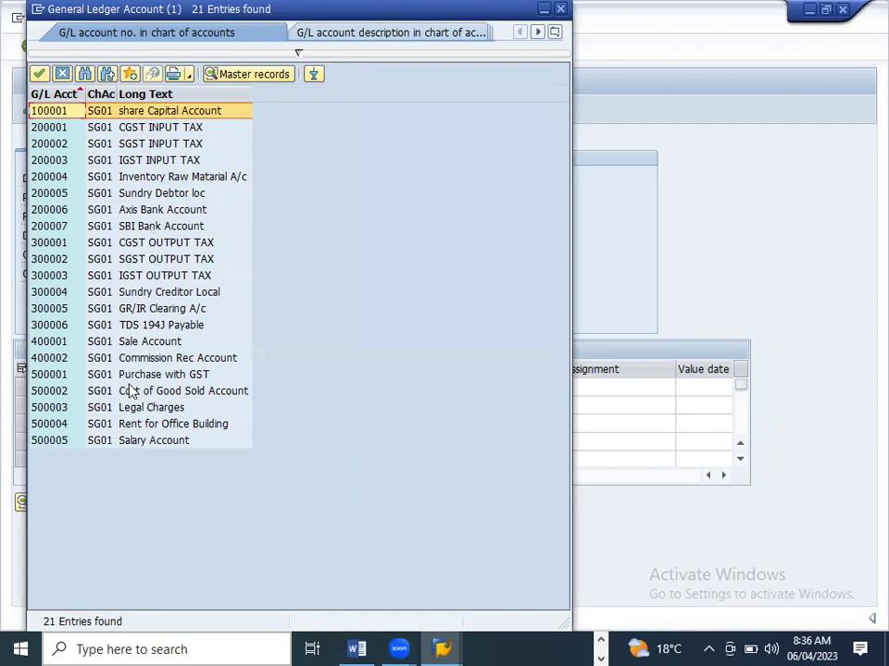
pyautogui.doubleClick(165, 359)
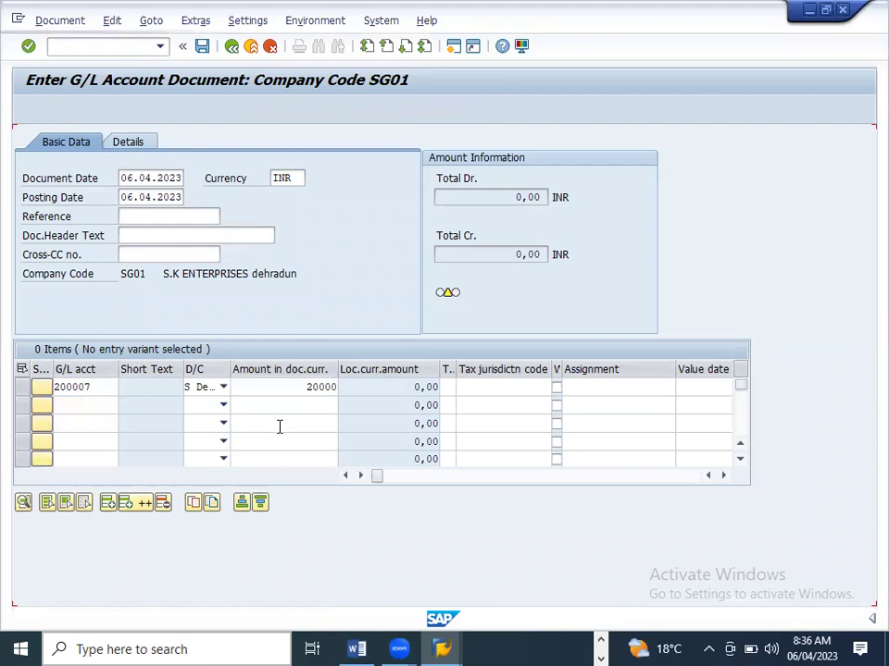
pyautogui.click(223, 406)
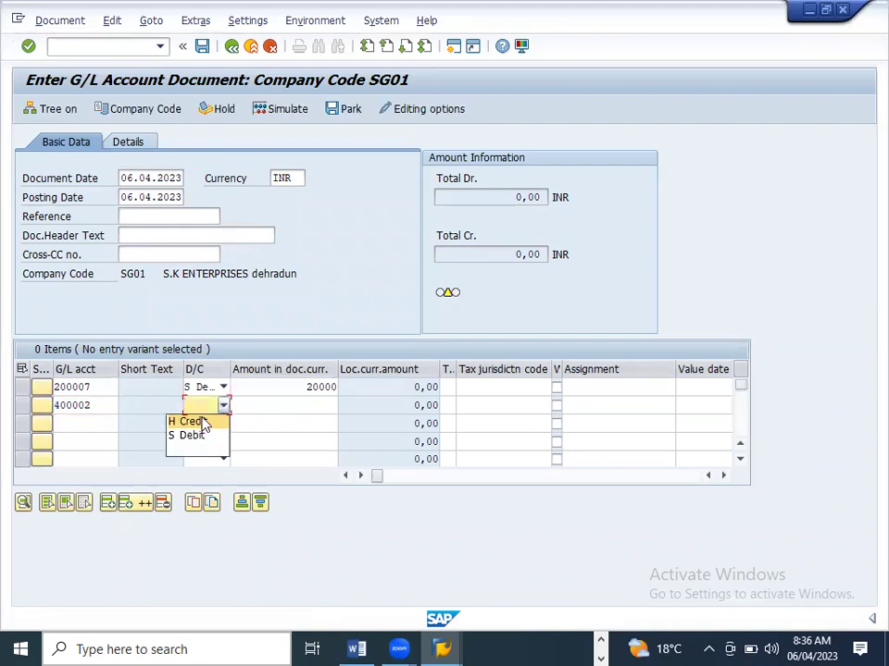
pyautogui.click(190, 422)
# - Fill the Commission Rec line with the balancing amount using * and post the document
pyautogui.click(312, 404)
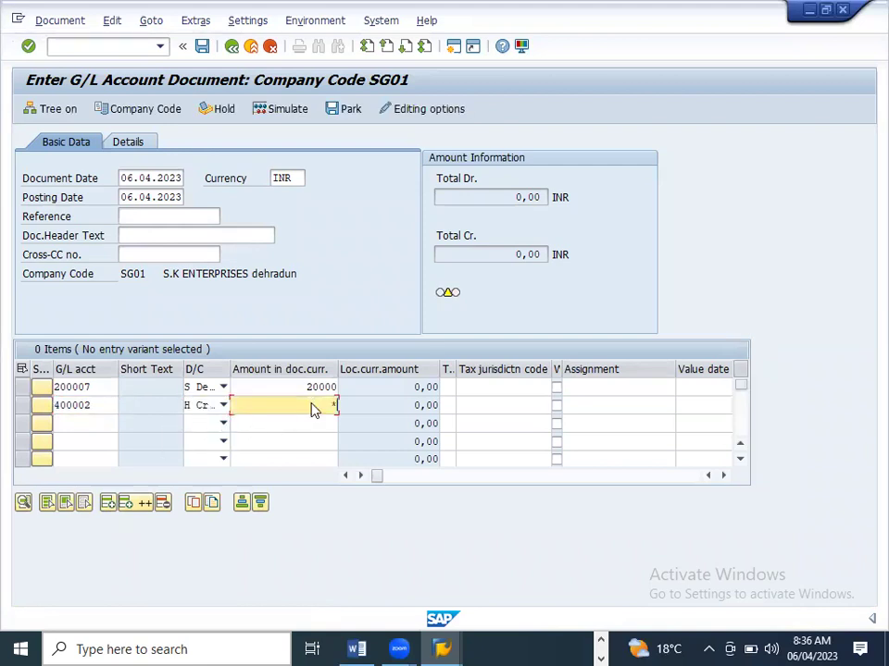
pyautogui.write('*')
pyautogui.press('Return')
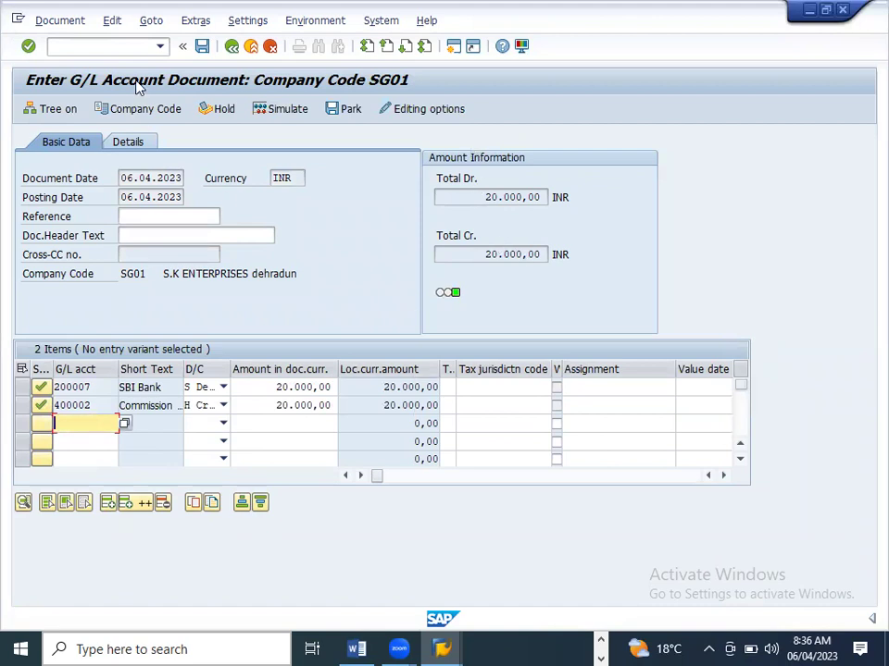
pyautogui.click(202, 46)
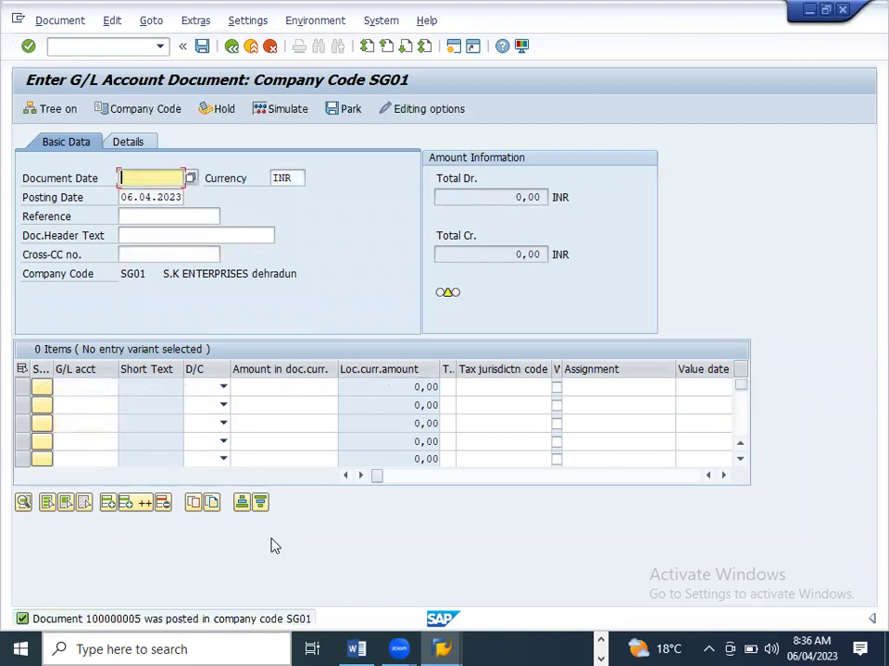
# - Check the next task in the Word assignment and return to the SAP session showing G/L account 400002
pyautogui.hotkey('alt', 'Tab')
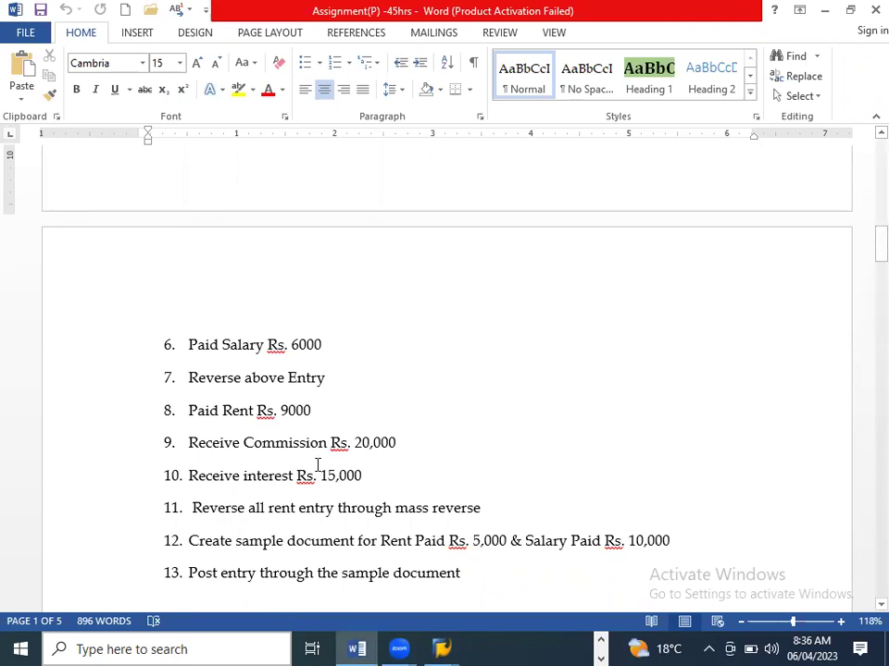
pyautogui.hotkey('alt', 'Tab')
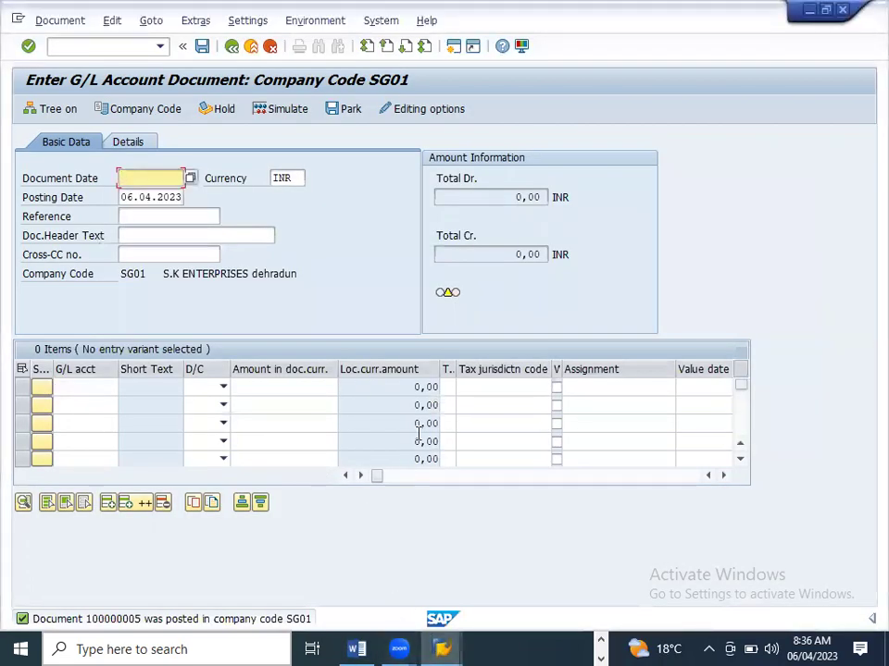
pyautogui.click(442, 649)
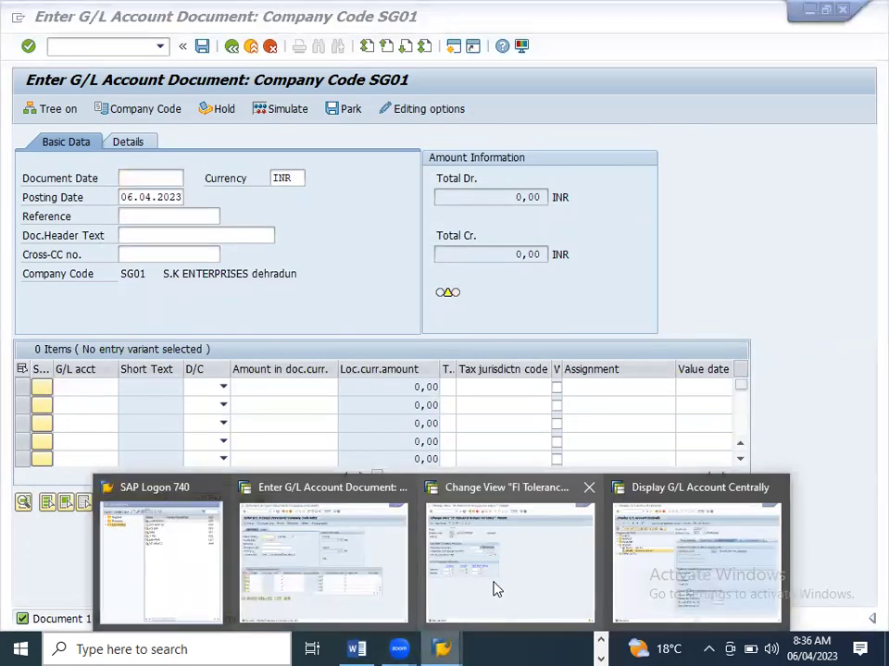
pyautogui.click(689, 578)
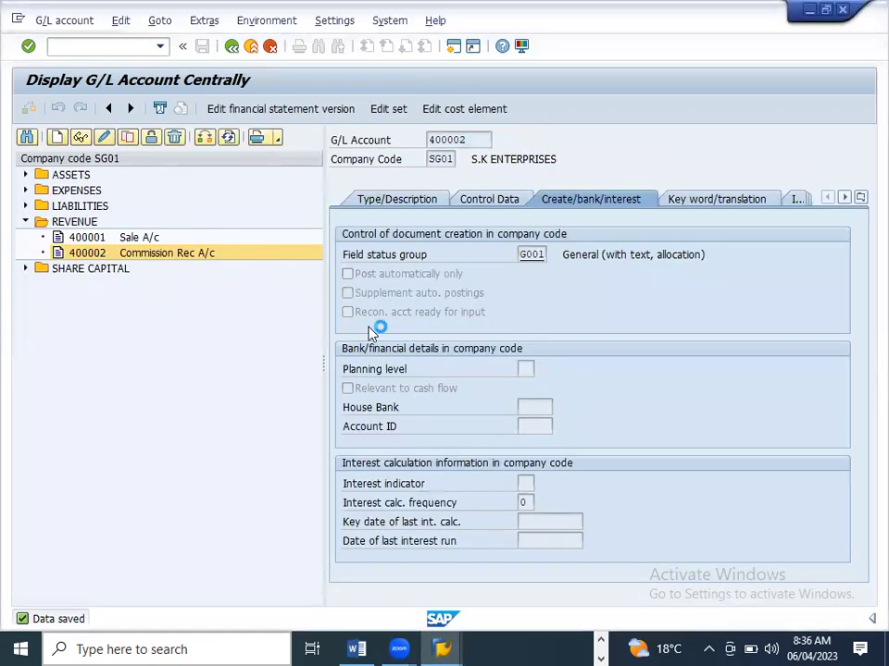
# - Start a new G/L account 400003 copied from Commission Rec account 400002 and show its type and description data
pyautogui.click(226, 280)
pyautogui.press('BackSpace')
pyautogui.write('3')
pyautogui.press('Return')
pyautogui.click(362, 203)
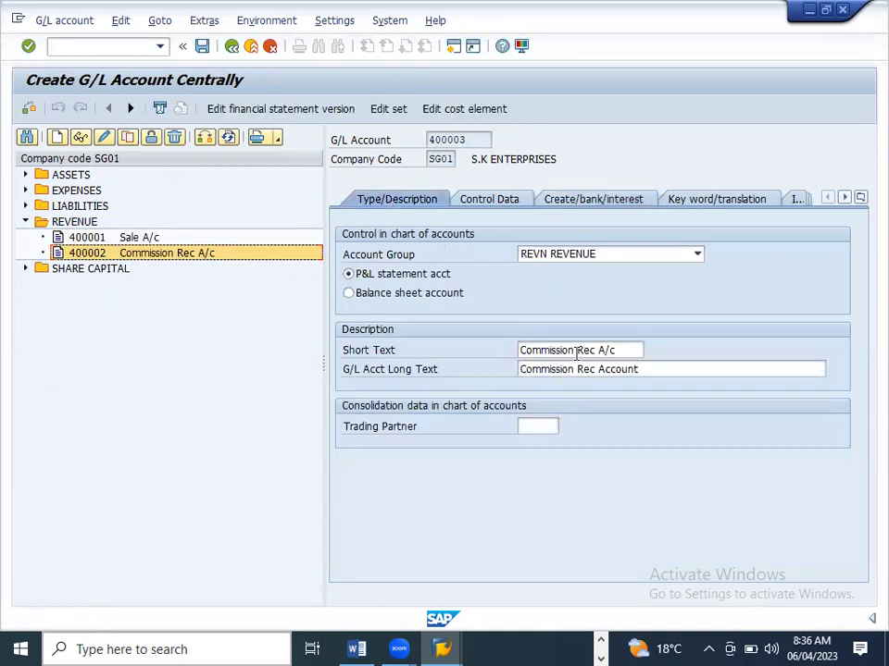
# - Set the new account's short text to Interest Rec A/c and long text to Interest Rec Account, and save it
pyautogui.moveTo(576, 354); pyautogui.dragTo(478, 367)
pyautogui.press('BackSpace')
pyautogui.write('Interest')
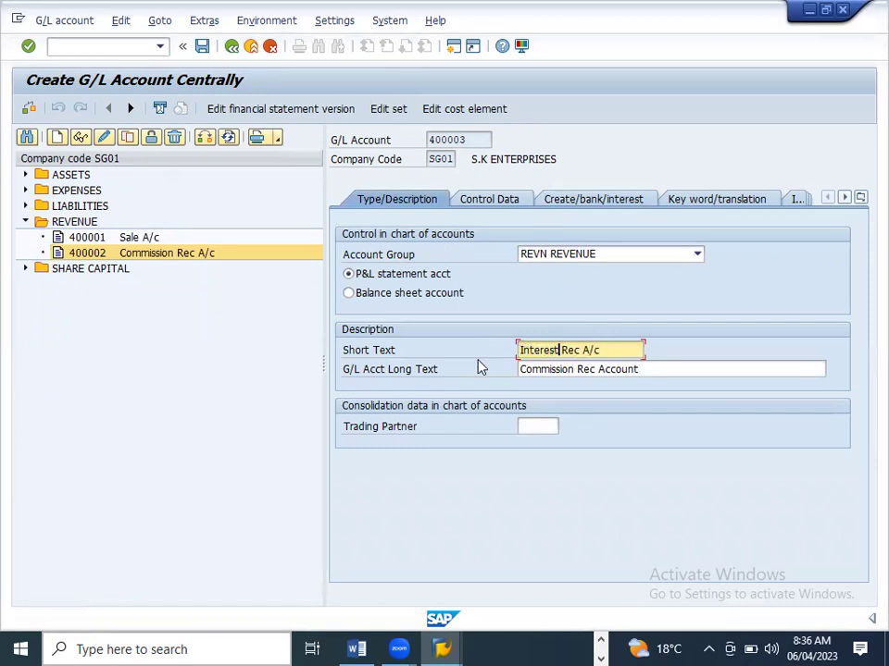
pyautogui.moveTo(574, 368); pyautogui.dragTo(427, 387)
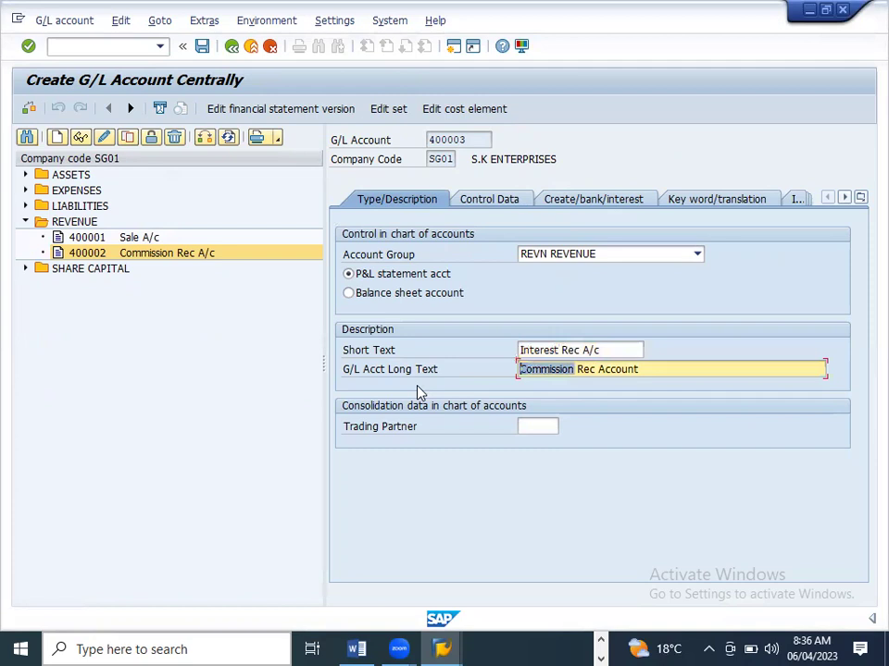
pyautogui.press('BackSpace')
pyautogui.write('Interest')
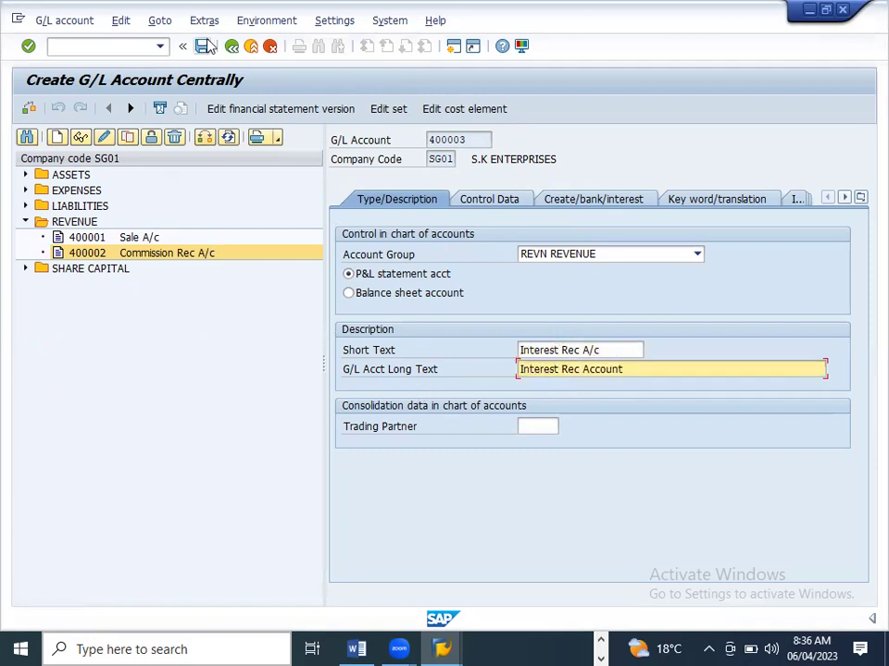
pyautogui.click(202, 45)
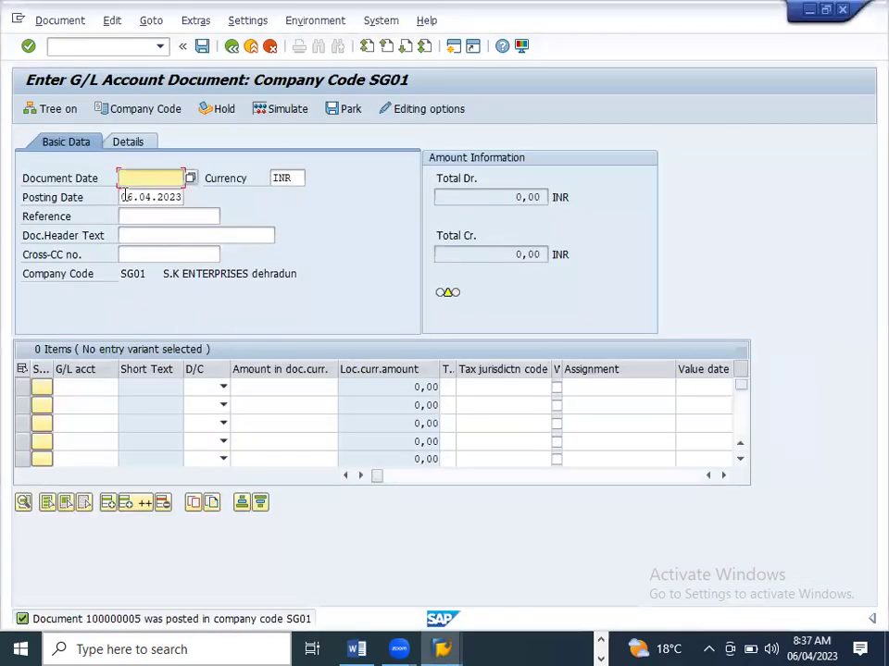
# - Copy the posting date 06.04.2023 into the document date of the new G/L account document
pyautogui.moveTo(123, 196); pyautogui.dragTo(185, 197)
pyautogui.hotkey('ctrl', 'c')
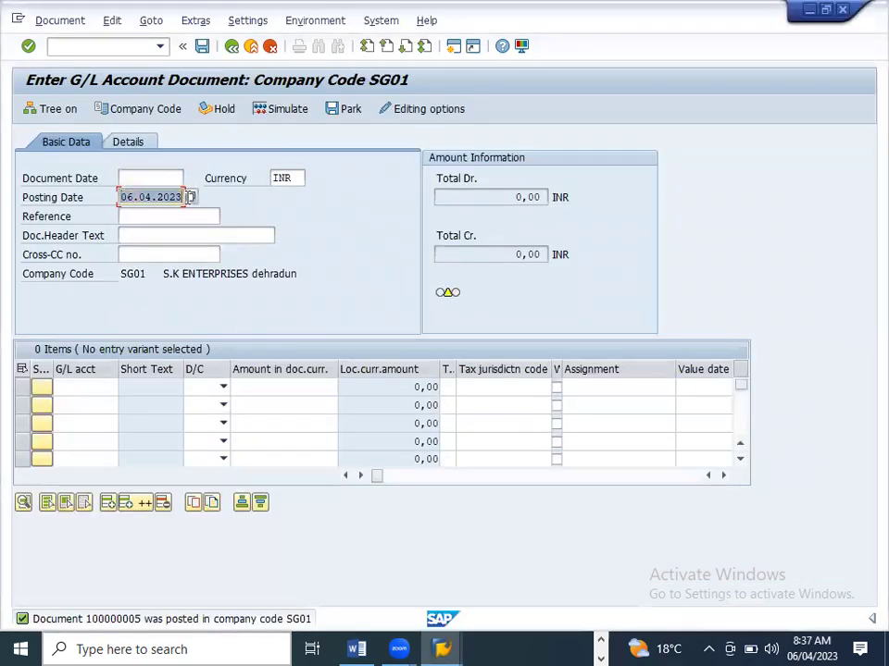
pyautogui.click(155, 180)
pyautogui.hotkey('ctrl', 'v')
# - Select G/L account 400003 (Interest Rec Account) for the first line item and set it to H Credit
pyautogui.click(104, 388)
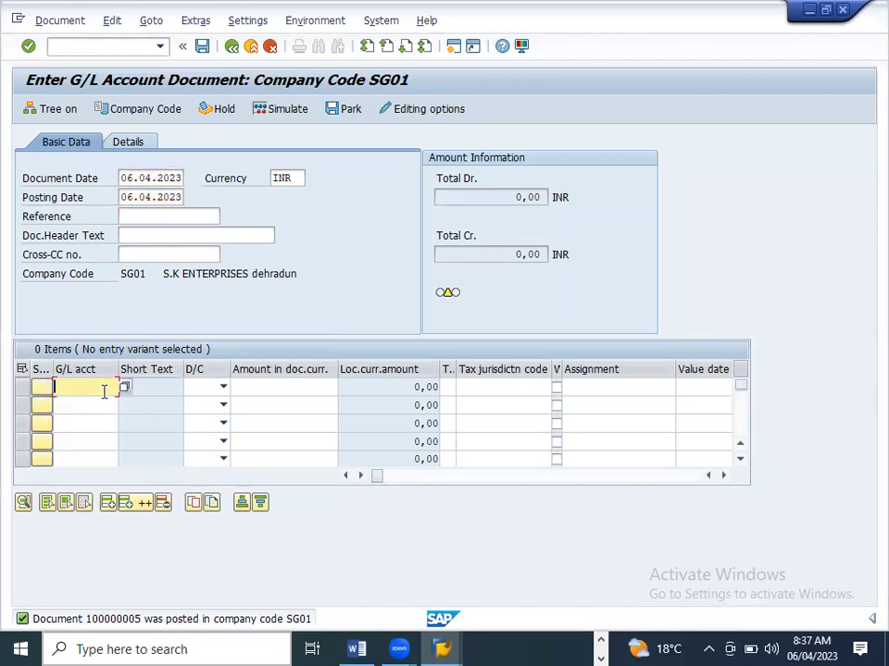
pyautogui.click(124, 389)
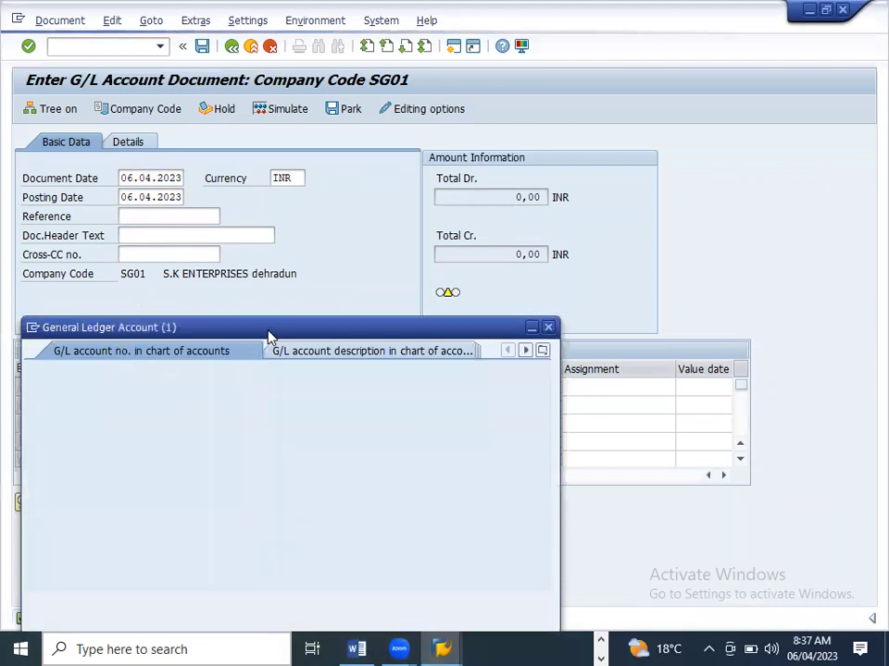
pyautogui.click(542, 460)
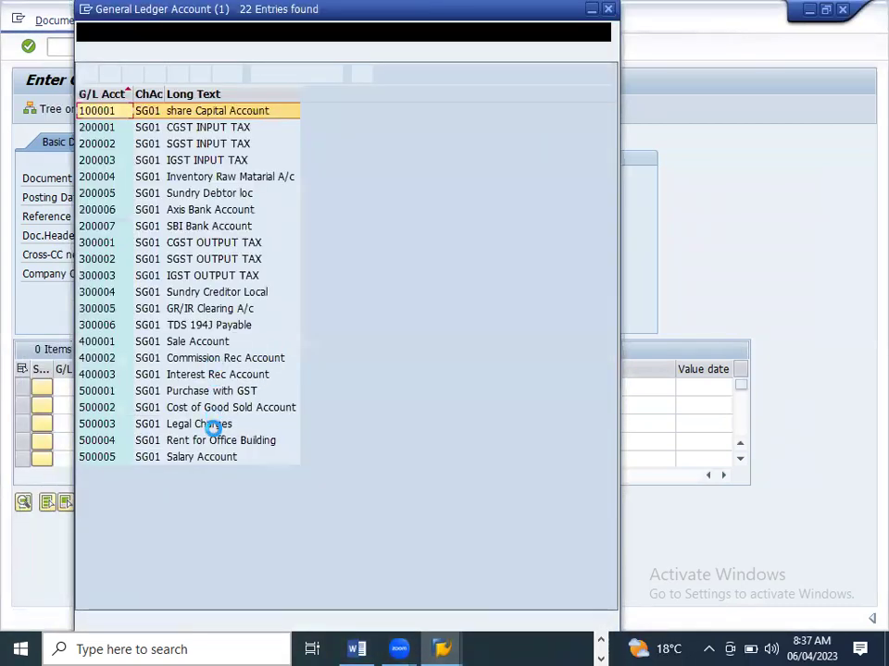
pyautogui.doubleClick(204, 374)
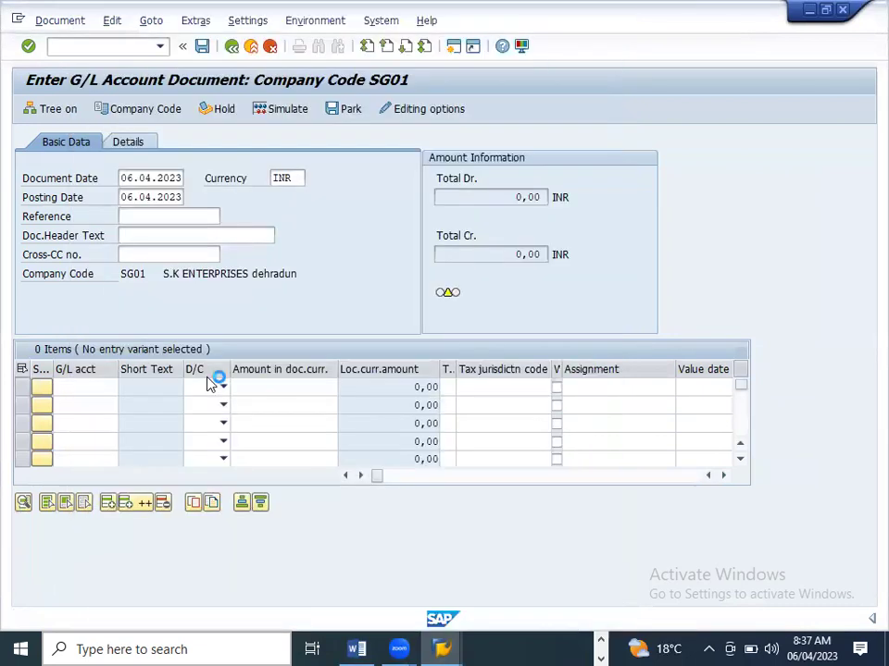
pyautogui.click(223, 387)
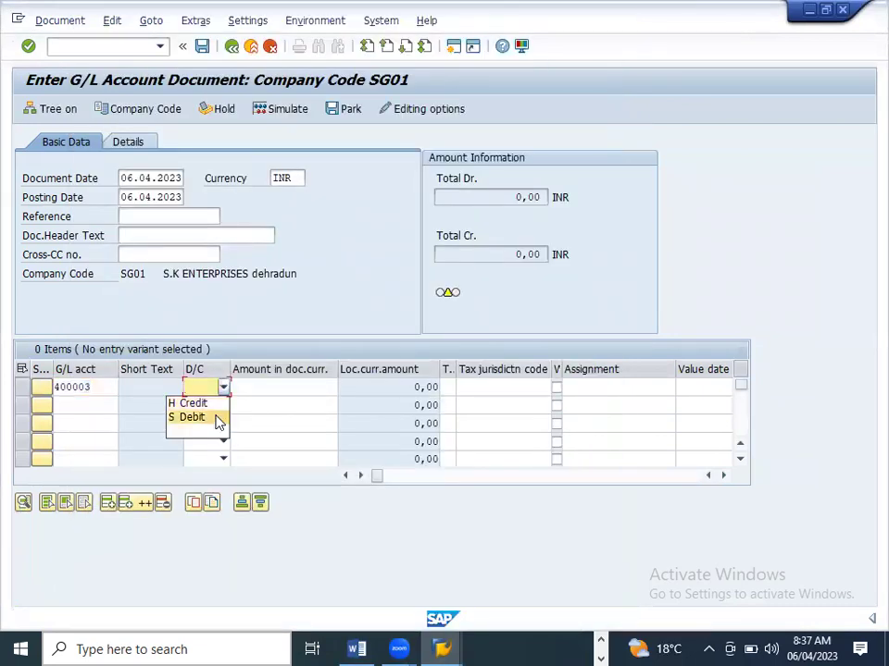
pyautogui.click(219, 419)
pyautogui.click(224, 387)
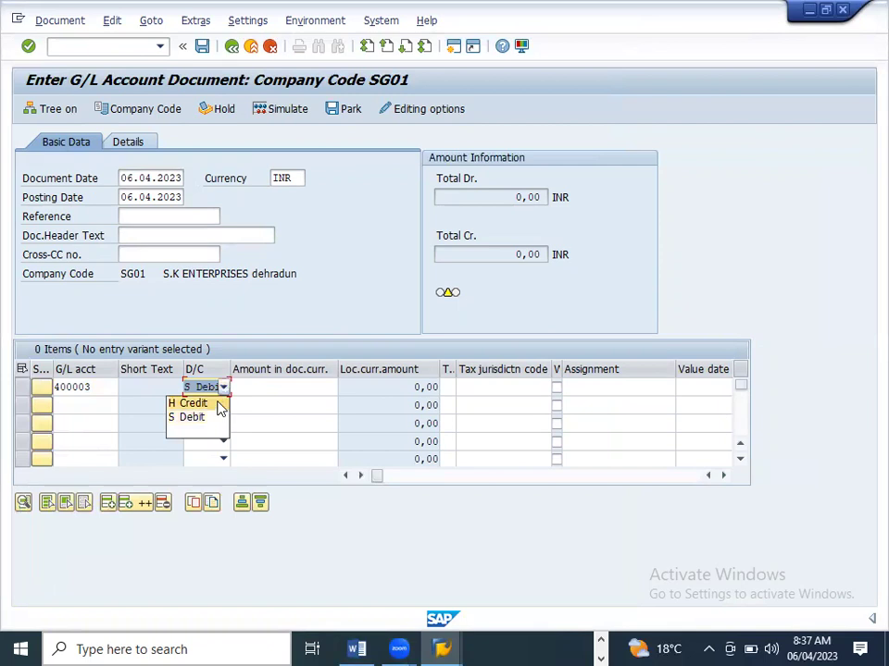
pyautogui.click(220, 405)
# - Check the interest amount in the Word assignment and enter 15000 on the 400003 credit line in SAP
pyautogui.click(284, 387)
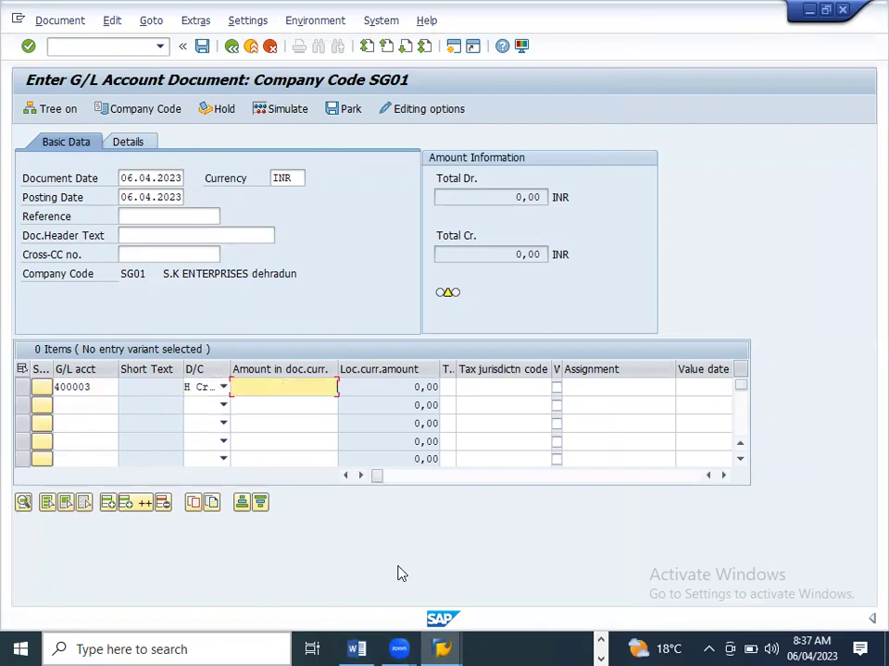
pyautogui.hotkey('alt', 'Tab')
pyautogui.hotkey('alt', 'Tab')
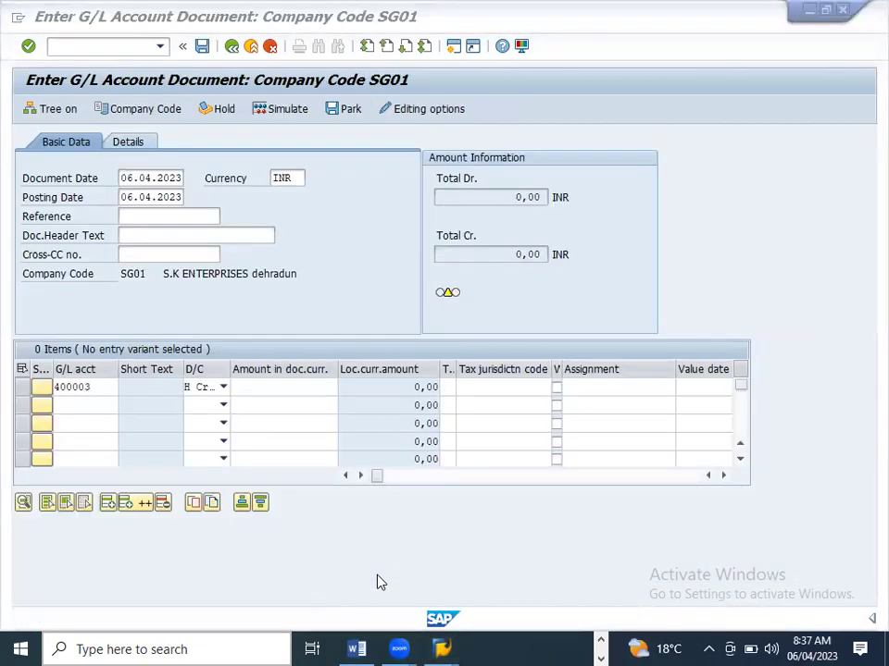
pyautogui.hotkey('alt', 'Tab')
pyautogui.press('Tab')
pyautogui.hotkey('alt', 'Tab')
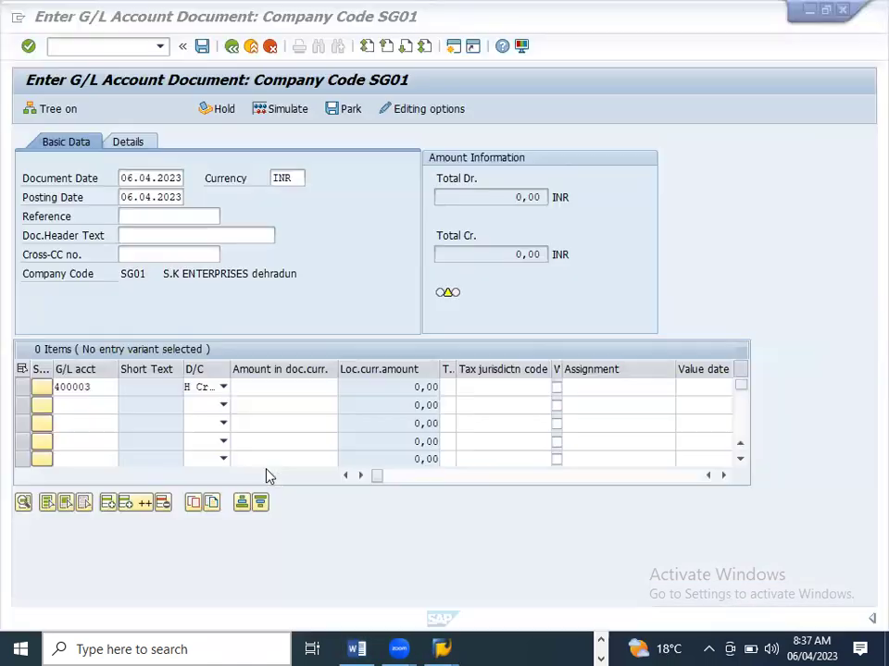
pyautogui.write('15000')
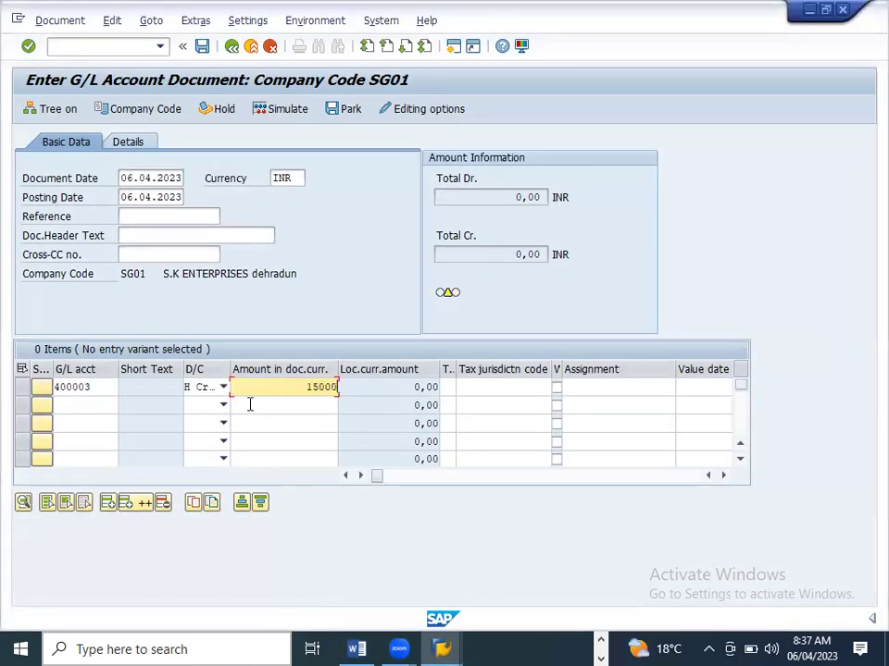
# - Enter G/L account 200007 on the second line item and set it to S Debit
pyautogui.click(74, 406)
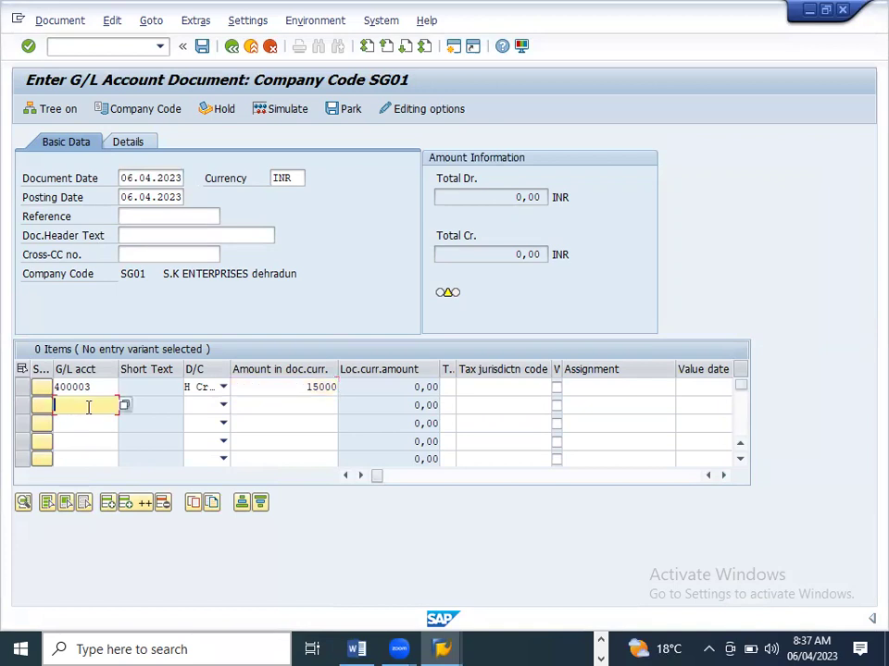
pyautogui.click(119, 404)
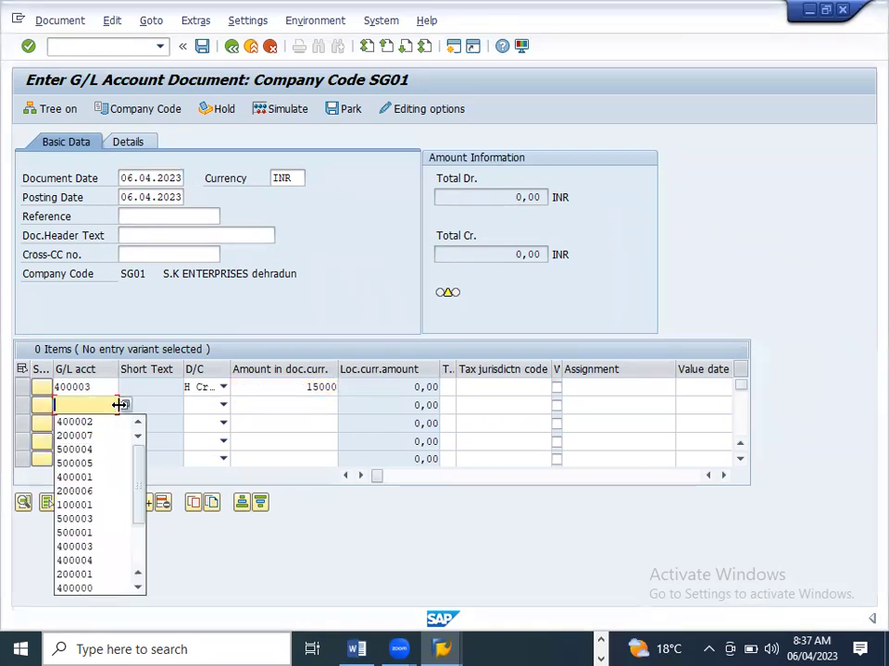
pyautogui.click(87, 432)
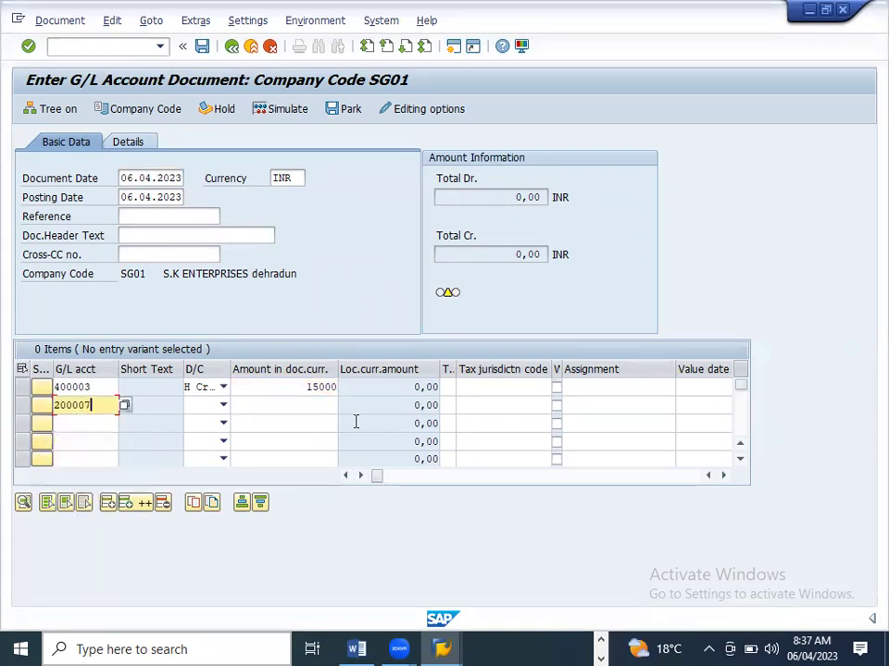
pyautogui.click(223, 405)
pyautogui.click(213, 436)
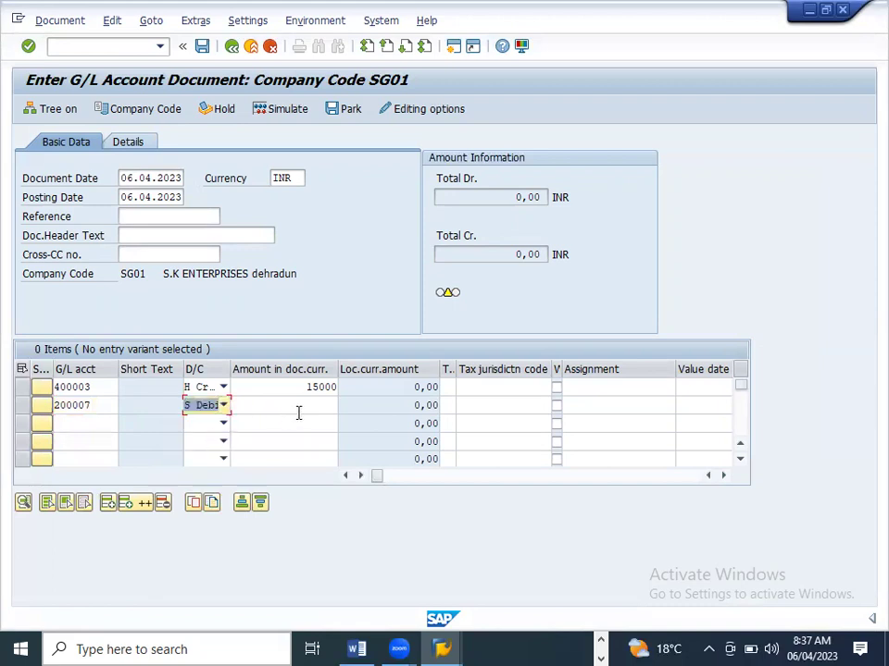
# - Enter 15000 on the SBI Bank debit line and post the document
pyautogui.click(298, 406)
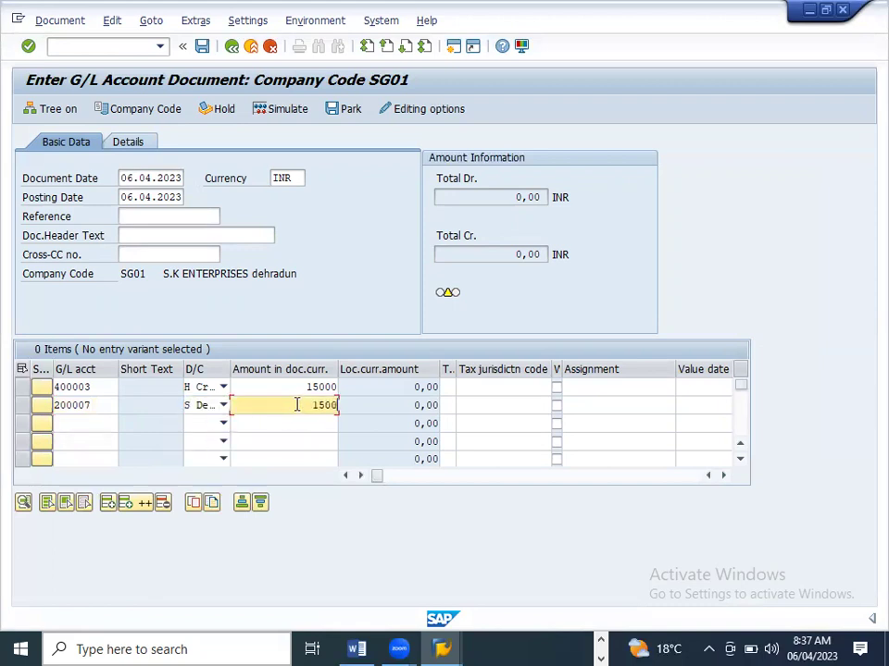
pyautogui.write('15000')
pyautogui.press('Return')
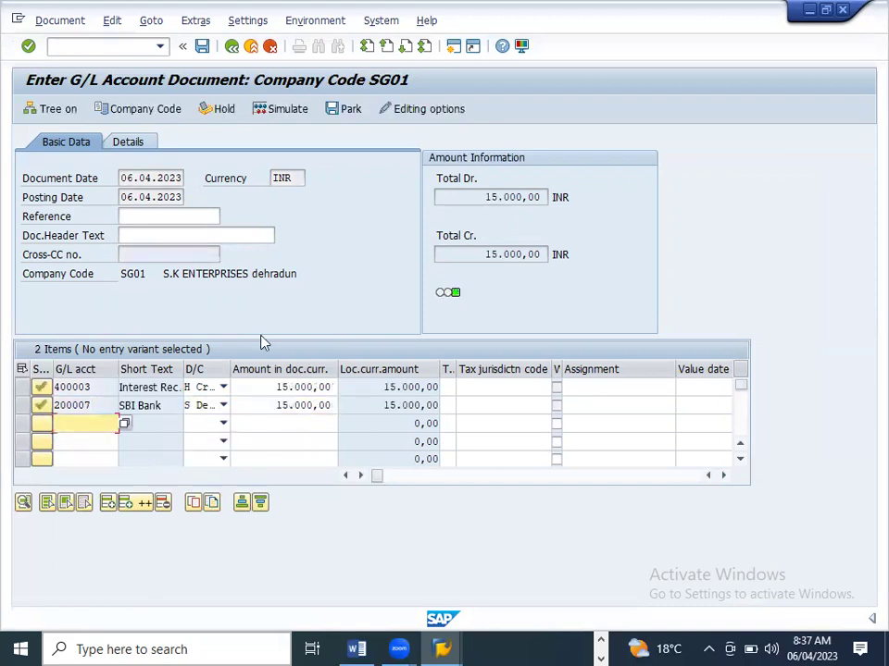
pyautogui.click(202, 46)
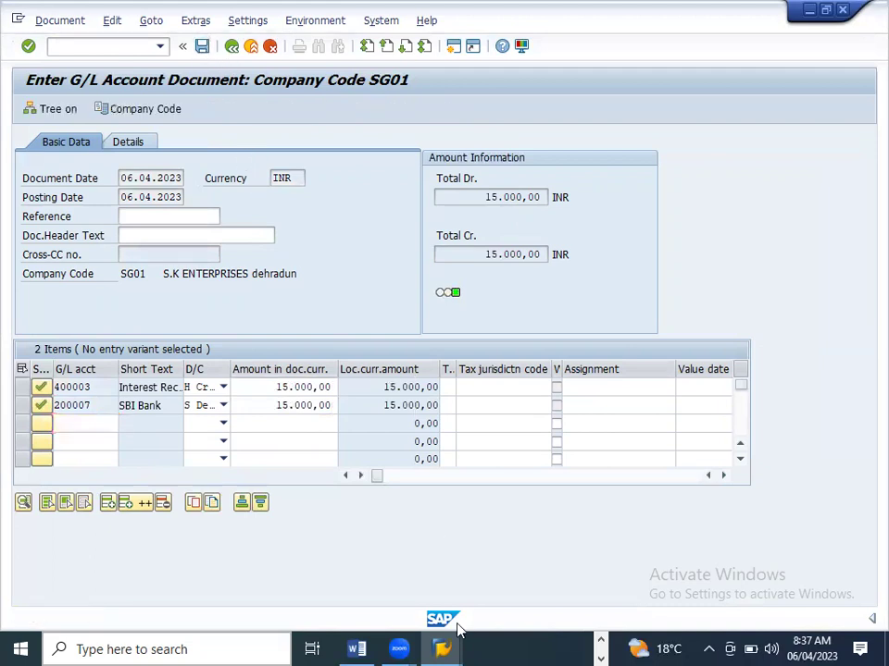
# - Check the next task in the Word assignment and start transaction FBL3N in the SAP session displaying account 400003
pyautogui.click(366, 648)
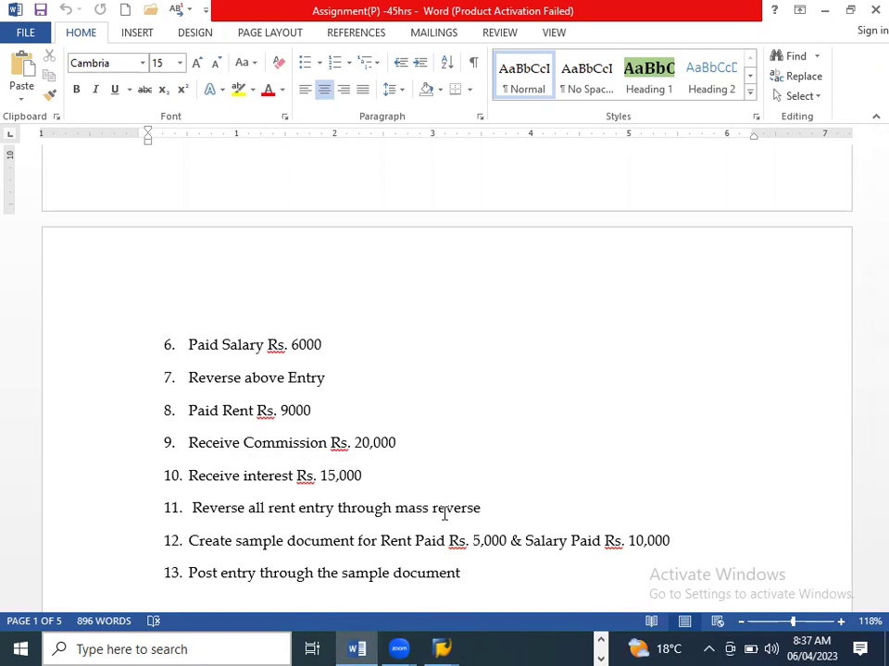
pyautogui.hotkey('alt', 'Tab')
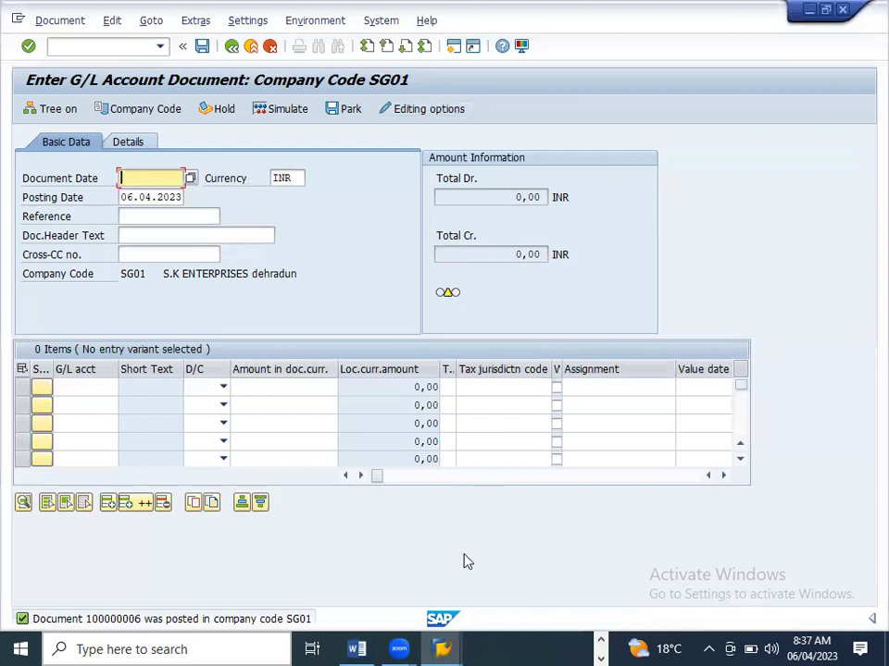
pyautogui.click(443, 647)
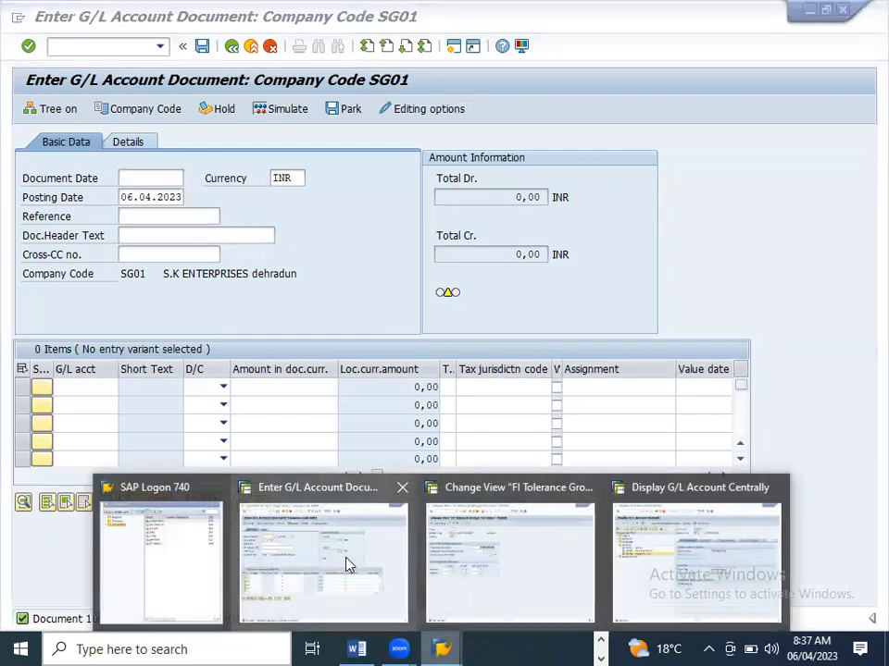
pyautogui.click(656, 561)
pyautogui.click(102, 47)
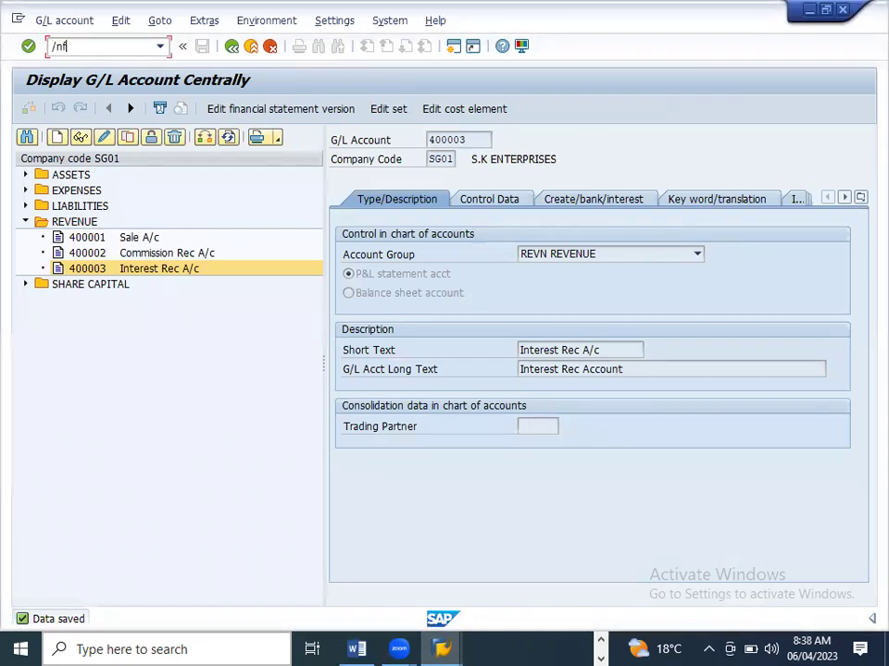
pyautogui.write('/nfbl3n')
pyautogui.press('Return')
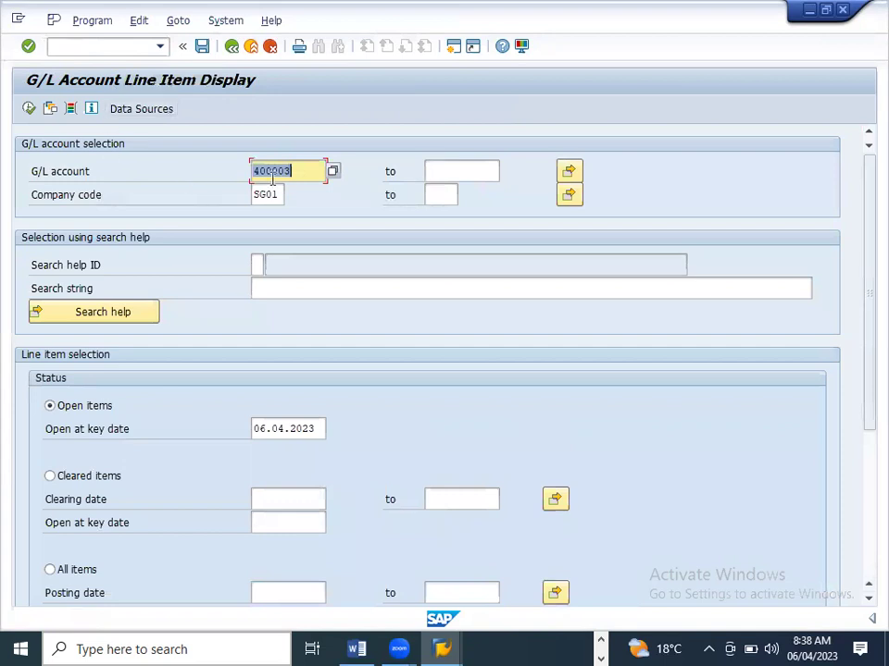
# - Display all line items of G/L account 500004 (Rent for Office Building) in company code SG01
pyautogui.click(333, 173)
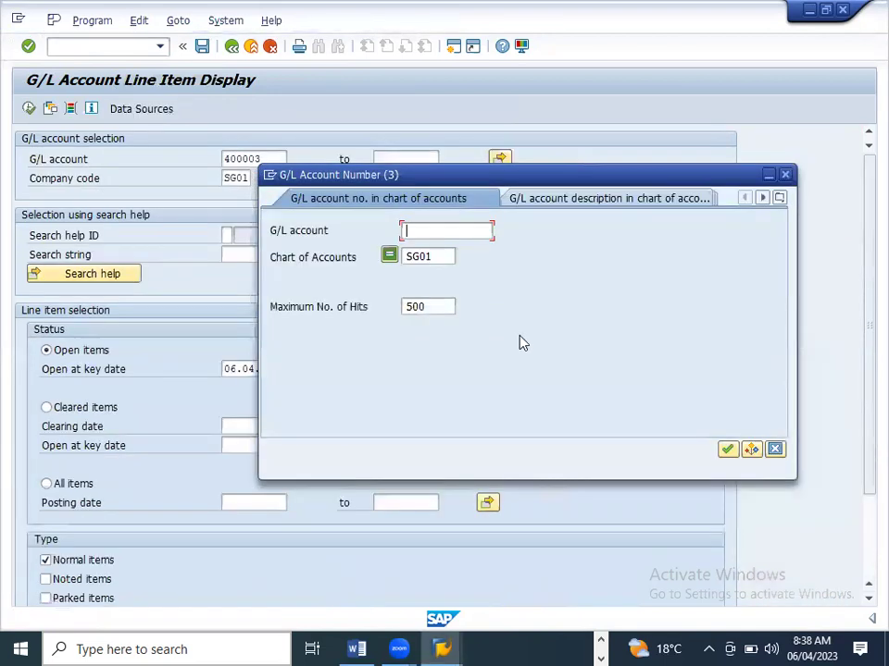
pyautogui.click(727, 451)
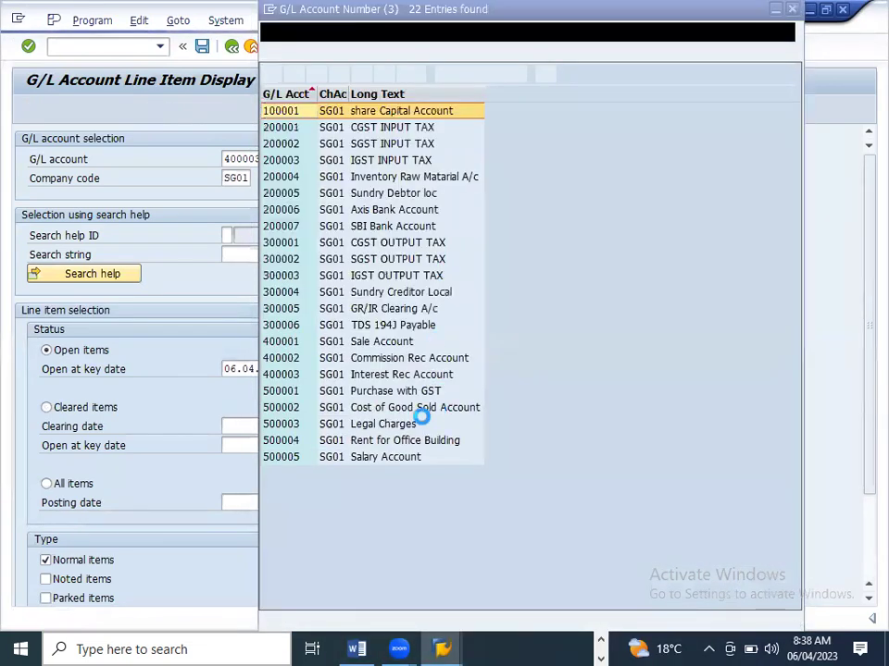
pyautogui.doubleClick(396, 441)
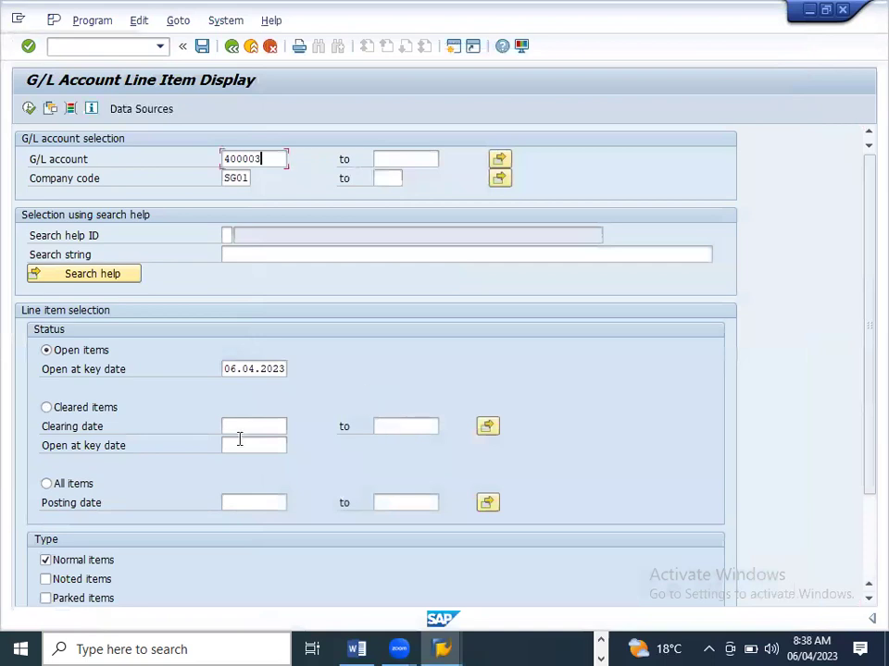
pyautogui.click(72, 485)
pyautogui.click(28, 110)
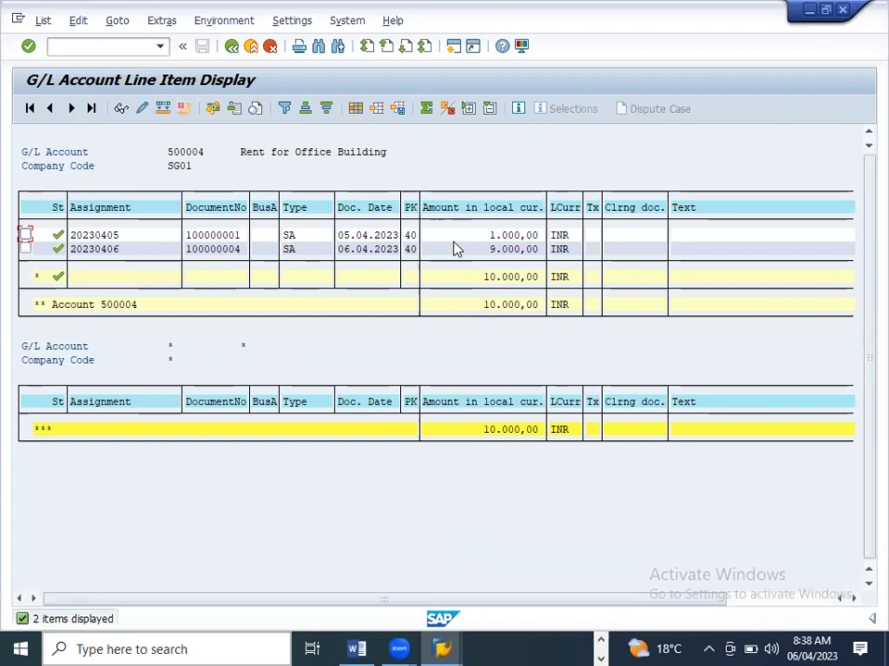
# - Switch to the G/L document entry session and leave it for the SAP Easy Access menu
pyautogui.press('F3')
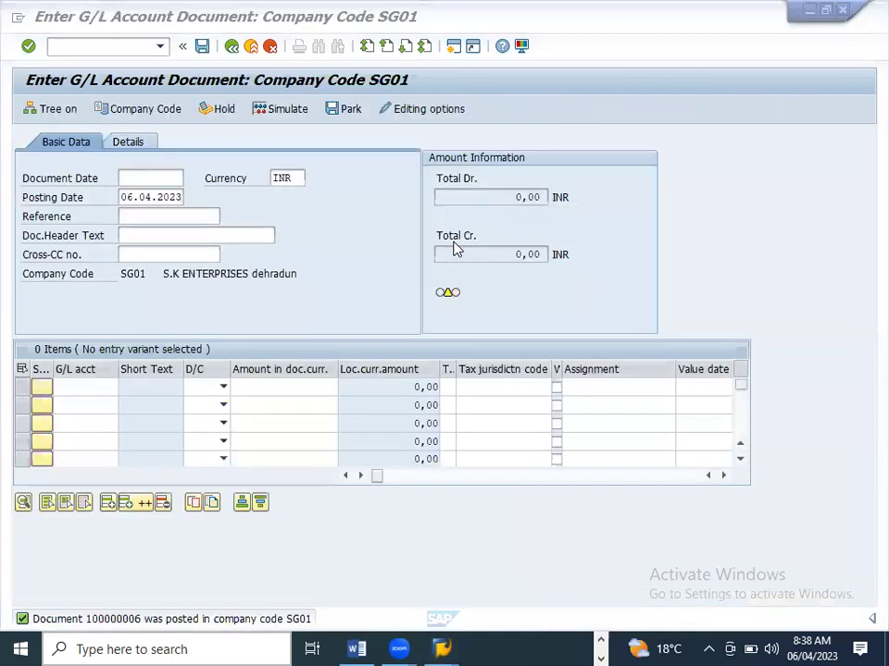
pyautogui.click(234, 48)
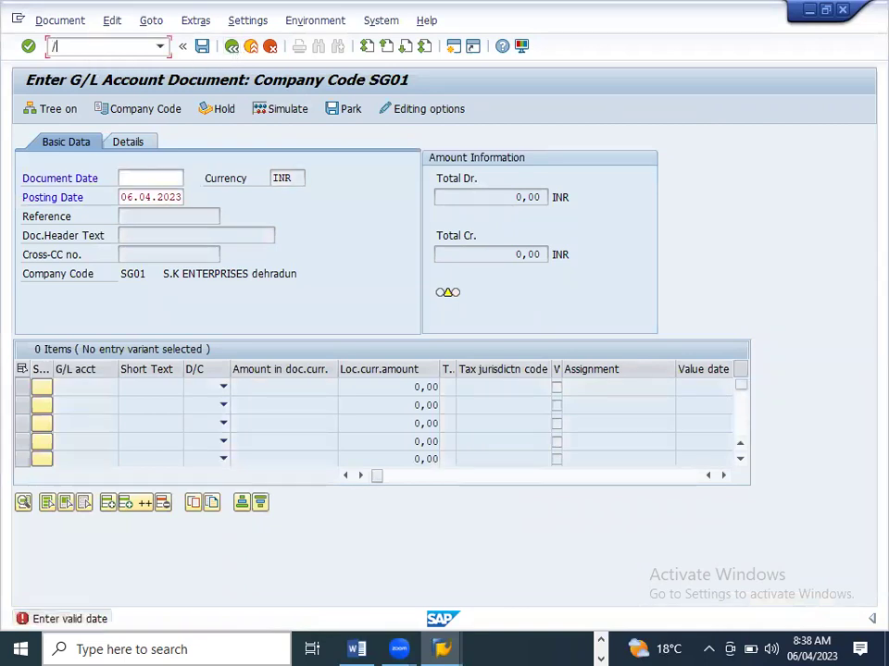
pyautogui.press('Return')
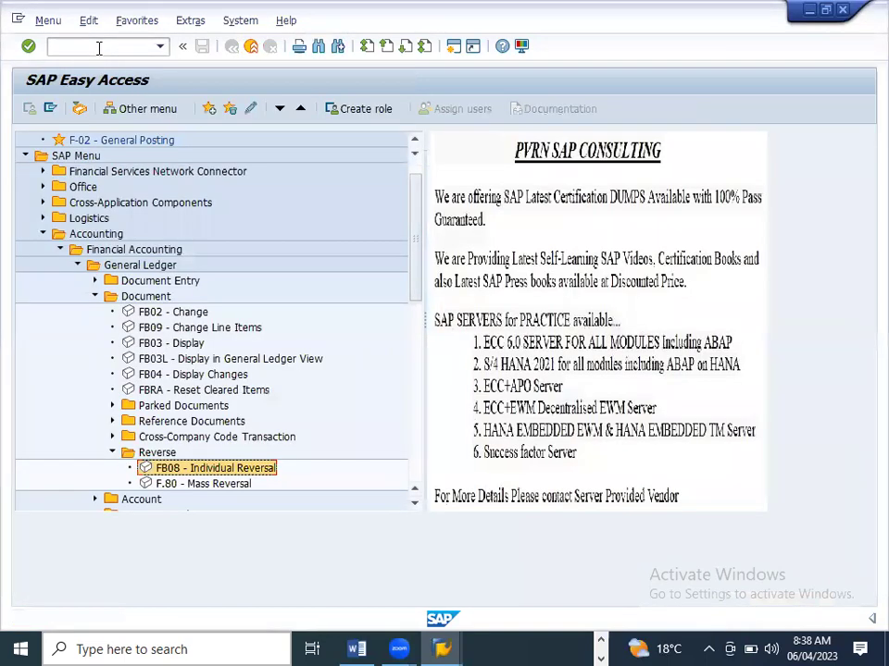
# - Start the F.80 Mass Reversal transaction and set the company code to SG01
pyautogui.doubleClick(191, 485)
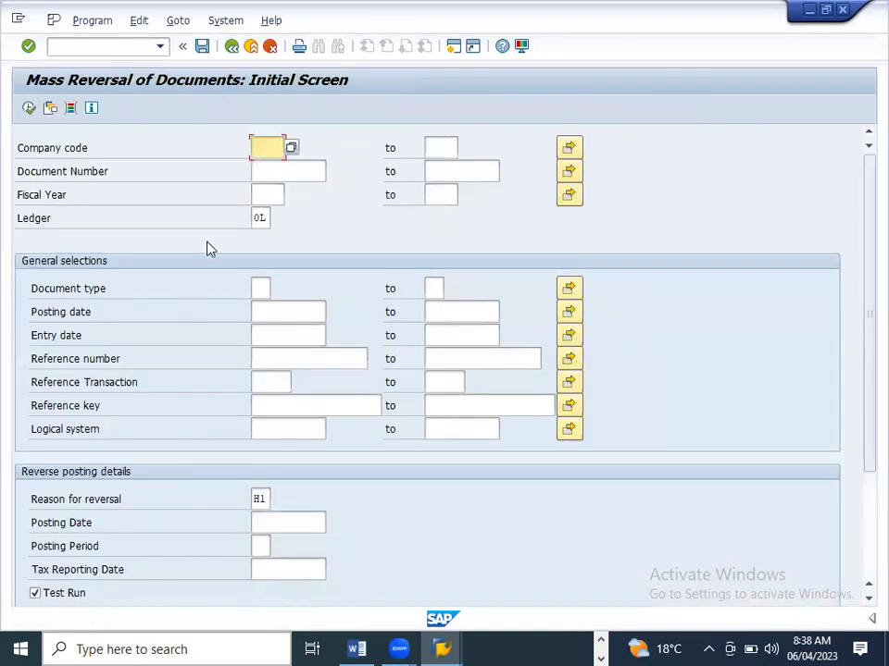
pyautogui.write('sg01')
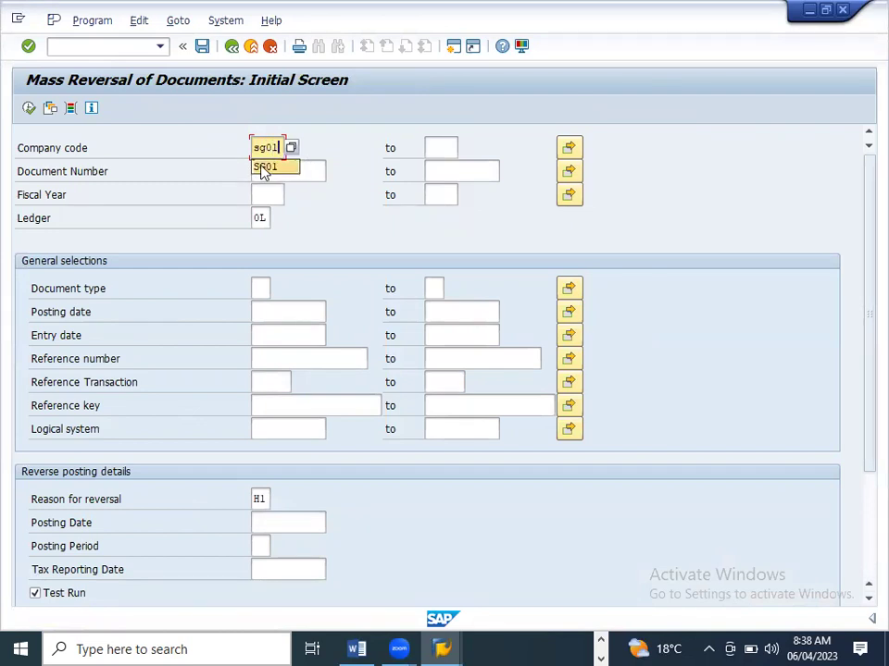
pyautogui.click(266, 169)
pyautogui.click(280, 172)
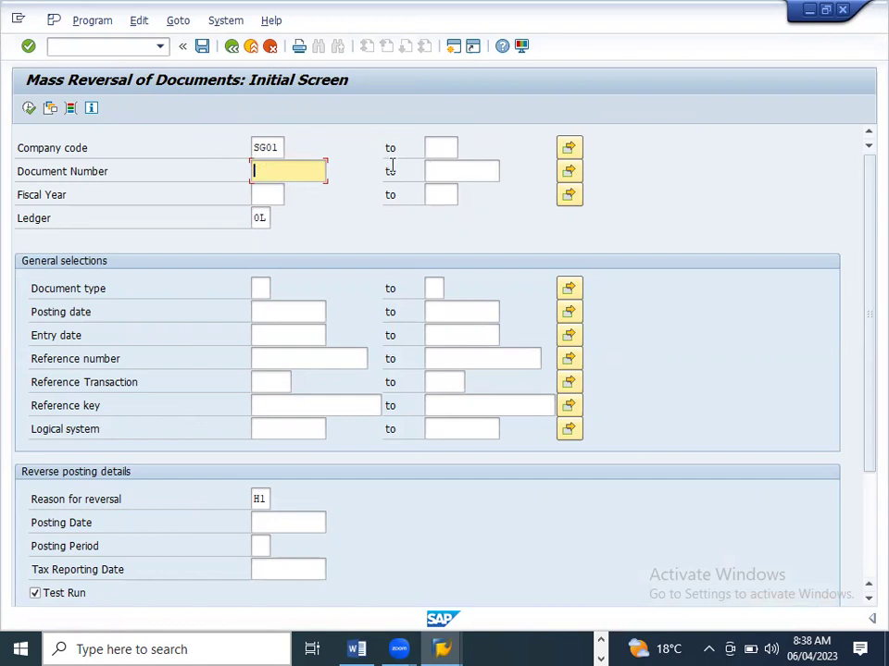
# - Open the 05.04.2023 rent line item of account 500004 in the line item session to get its document number
pyautogui.click(568, 170)
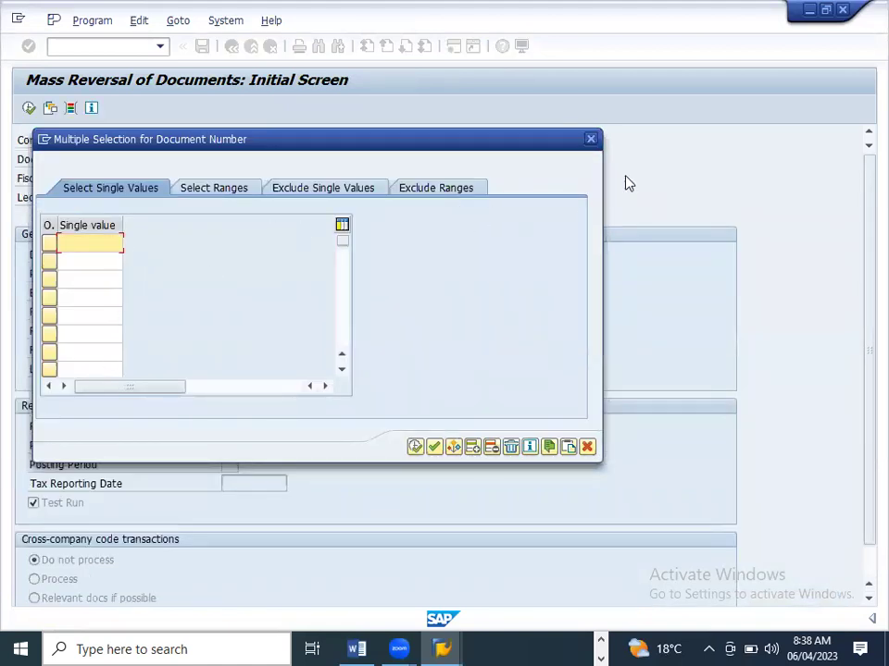
pyautogui.click(589, 143)
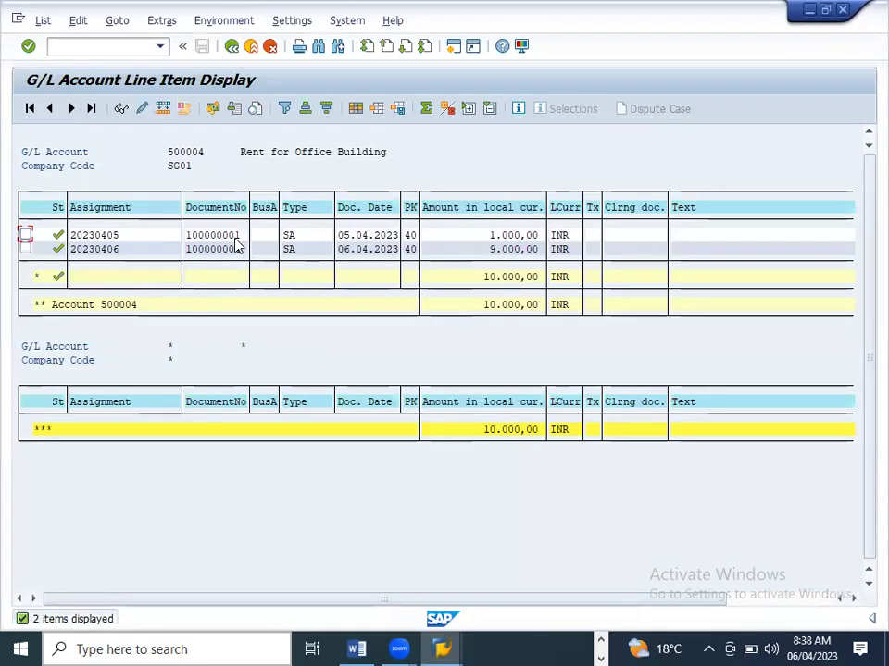
pyautogui.doubleClick(237, 239)
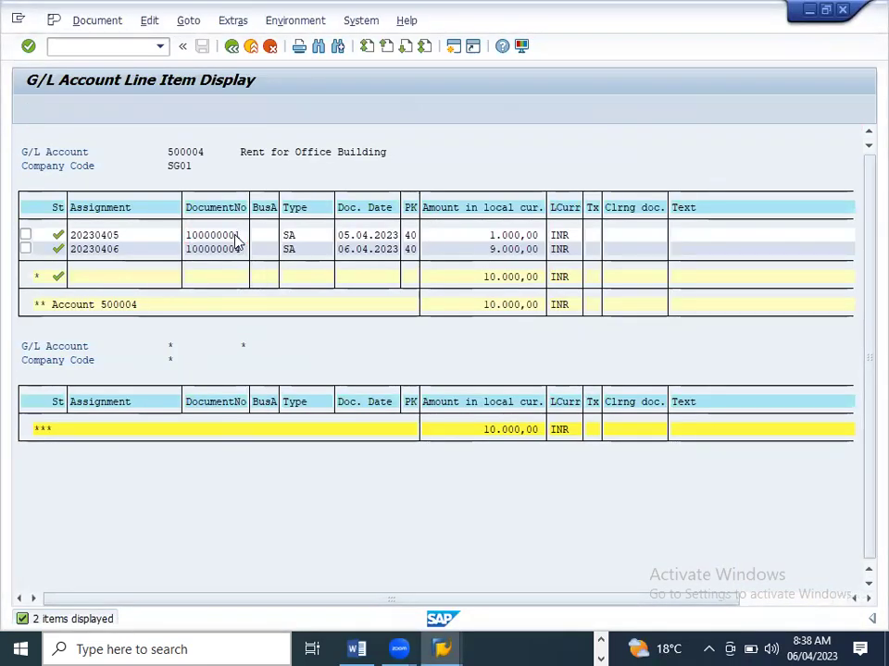
pyautogui.click(503, 194)
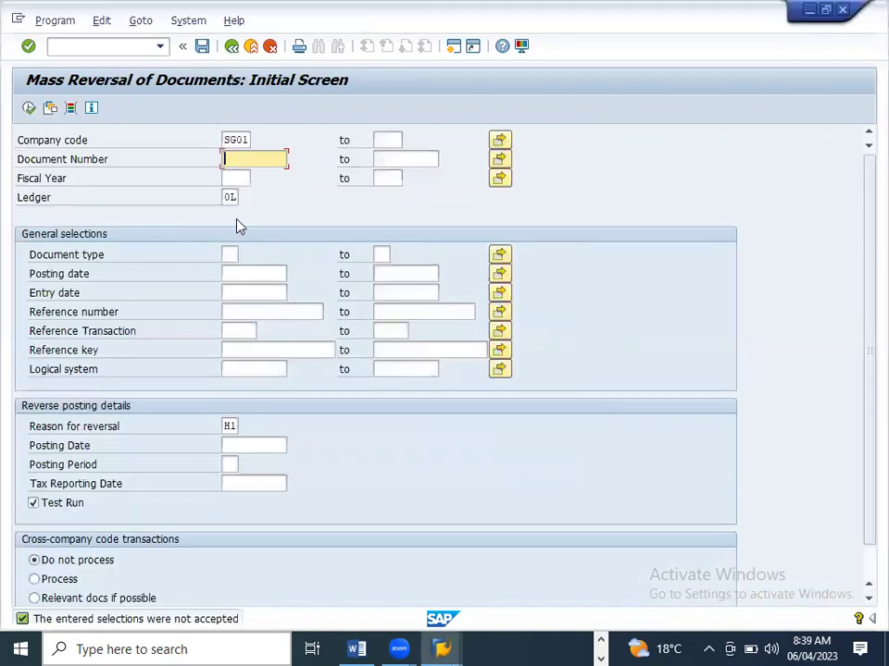
# - Enter 100000001 as the starting document number for mass reversal, try it as the range end too, and clear the range end
pyautogui.write('100000001')
pyautogui.click(405, 159)
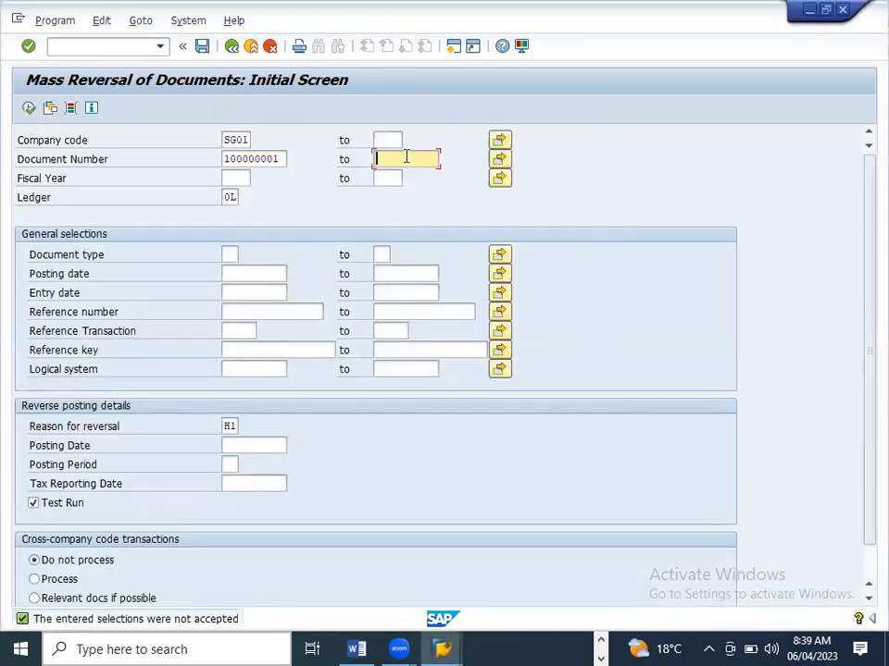
pyautogui.write('100000001')
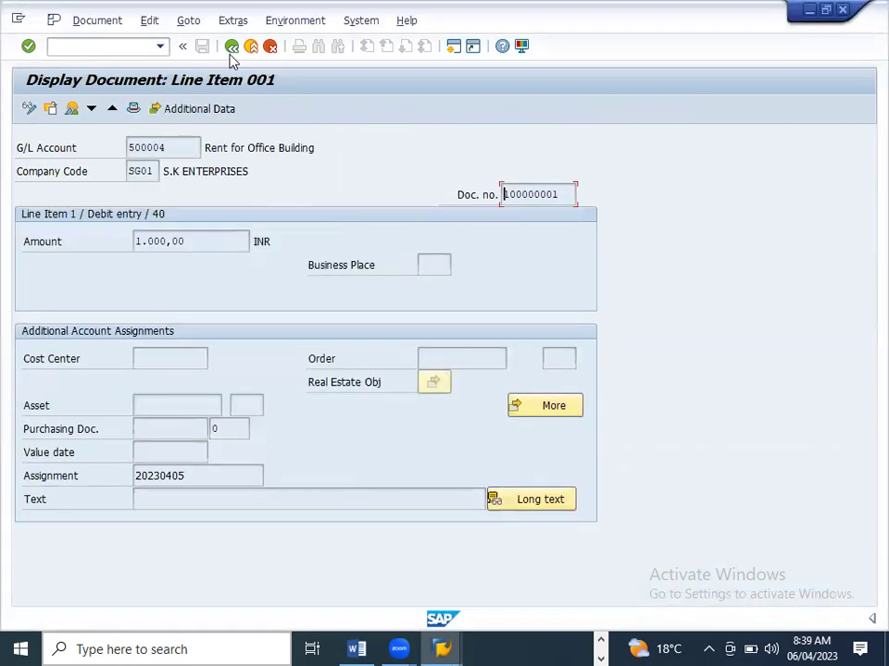
pyautogui.click(231, 49)
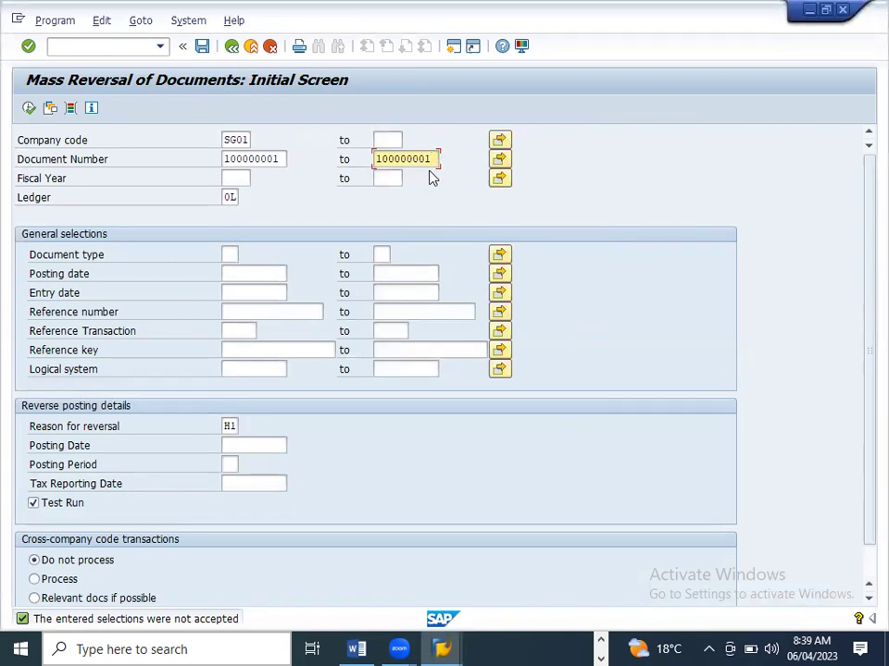
pyautogui.press('BackSpace')
pyautogui.press('BackSpace')
pyautogui.press('BackSpace')
pyautogui.press('BackSpace')
pyautogui.press('BackSpace')
pyautogui.press('BackSpace')
pyautogui.press('BackSpace')
pyautogui.press('BackSpace')
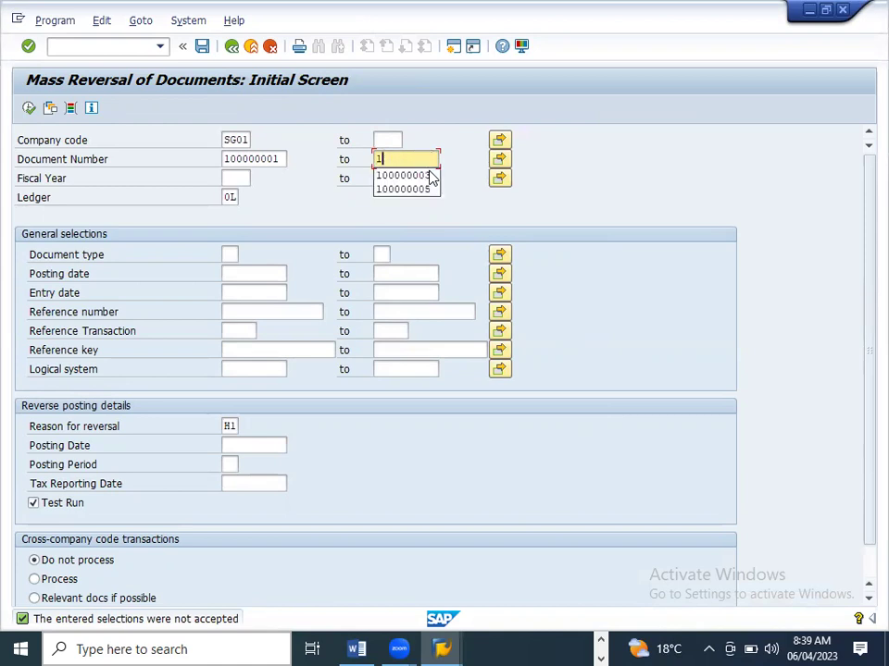
# - Move document number 100000001 into the multiple selection of single values, add 100000004, and accept the selections
pyautogui.moveTo(284, 158); pyautogui.dragTo(173, 165)
pyautogui.hotkey('ctrl', 'c')
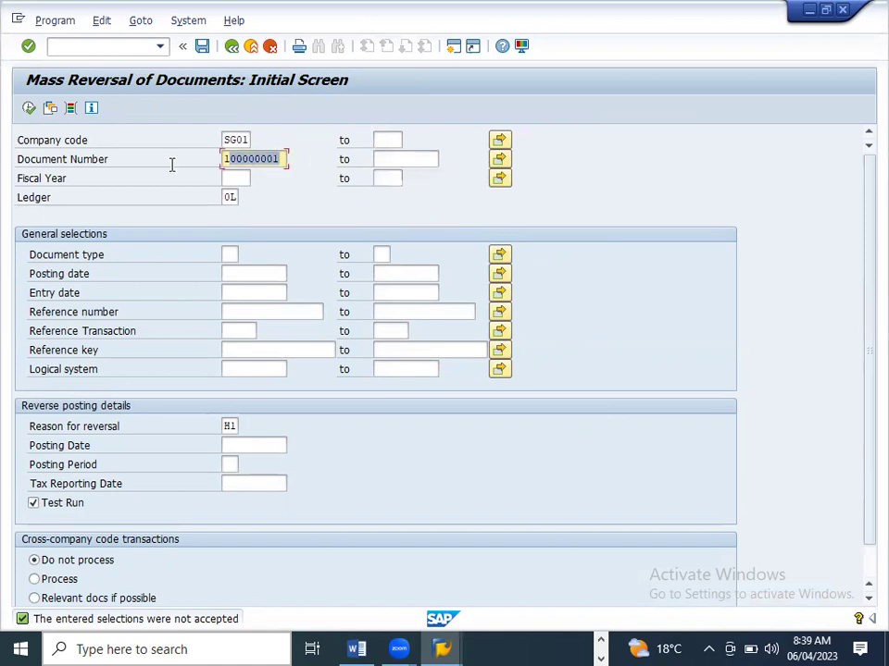
pyautogui.press('BackSpace')
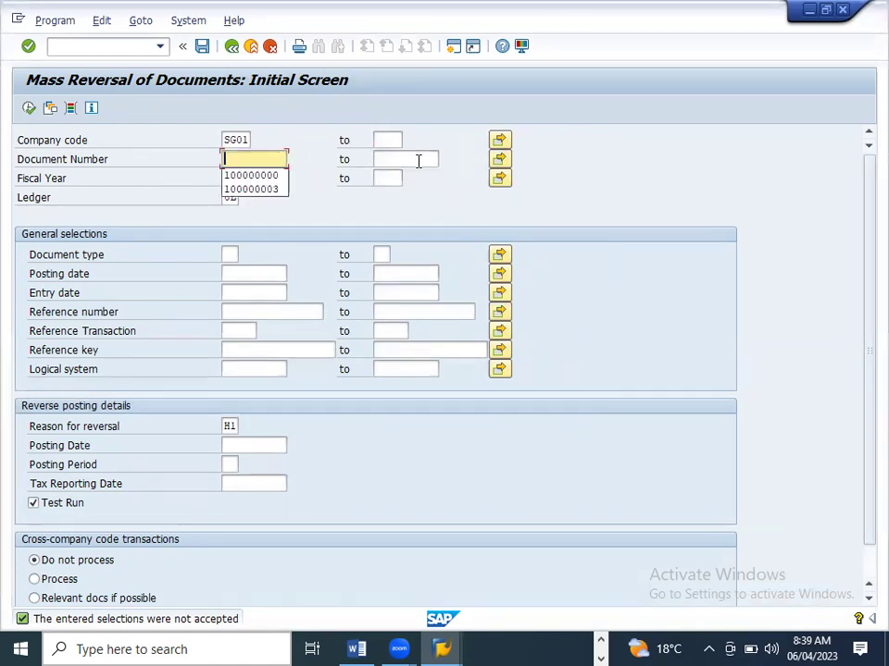
pyautogui.click(499, 160)
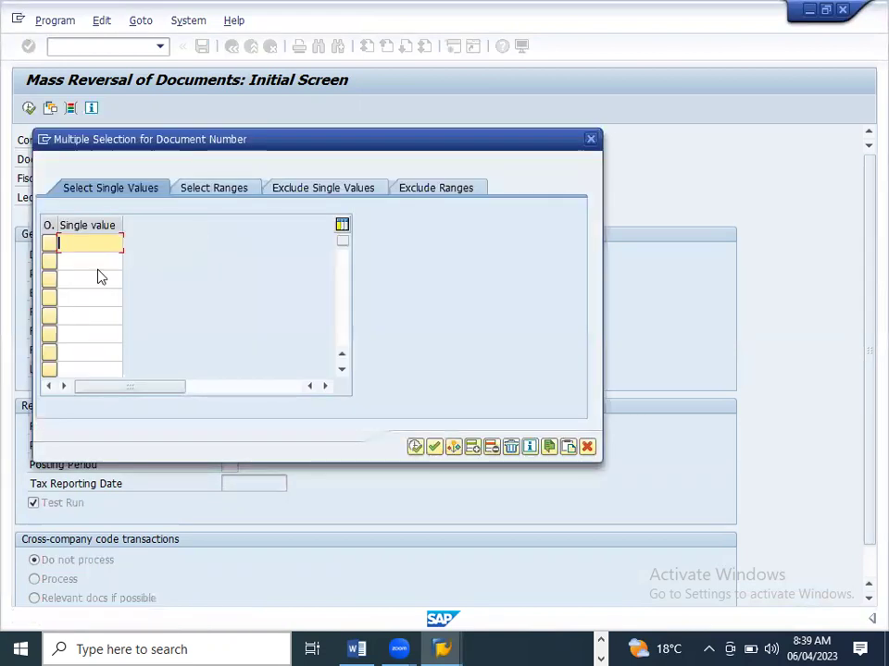
pyautogui.hotkey('ctrl', 'v')
pyautogui.click(97, 261)
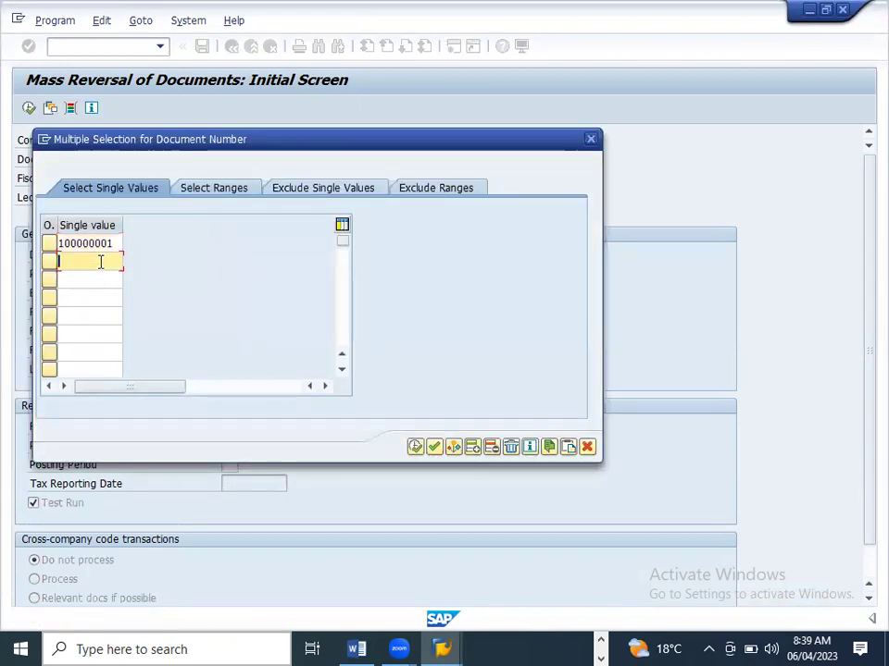
pyautogui.hotkey('ctrl', 'v')
pyautogui.press('BackSpace')
pyautogui.write('4')
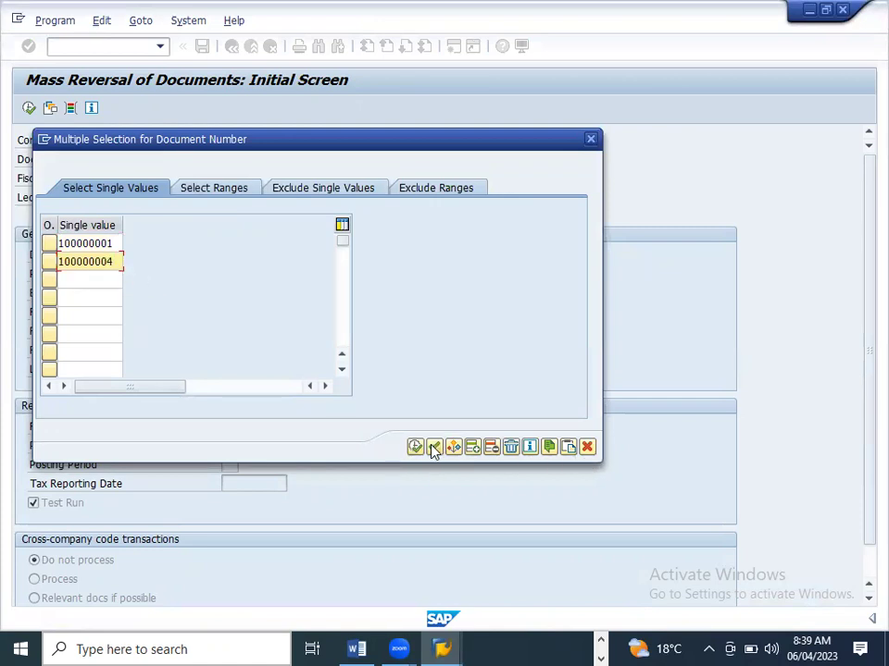
pyautogui.press('Return')
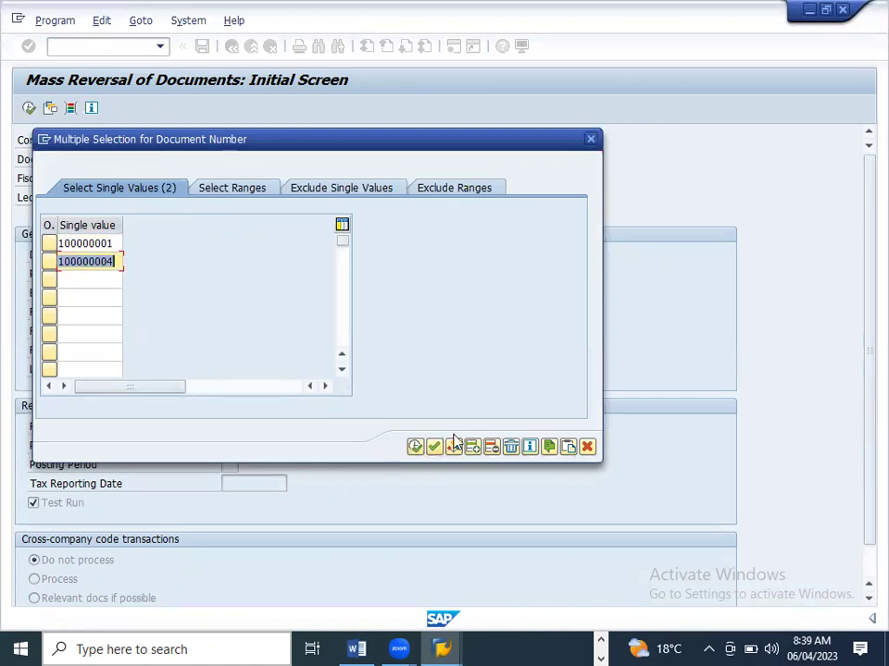
pyautogui.click(590, 141)
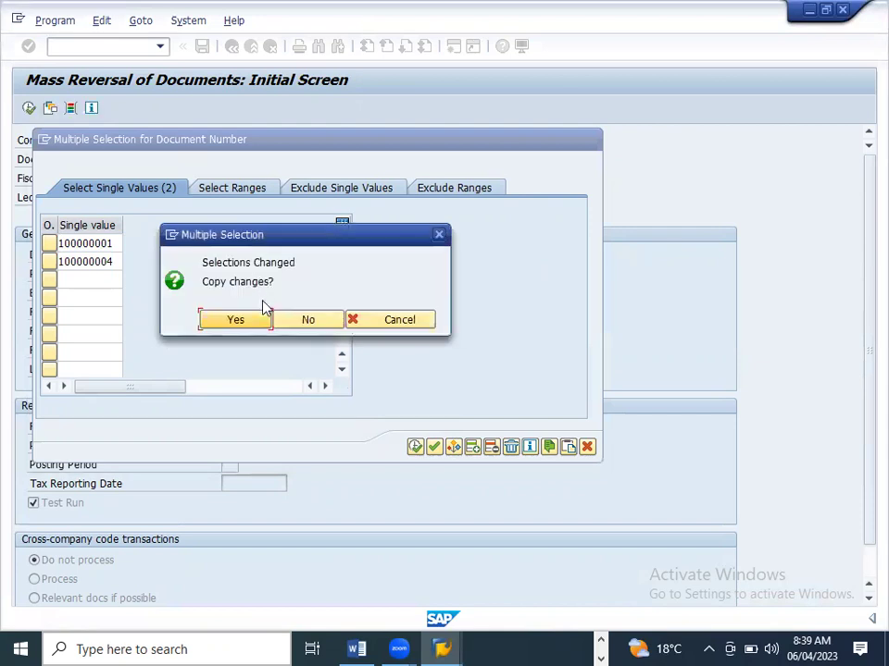
pyautogui.click(237, 321)
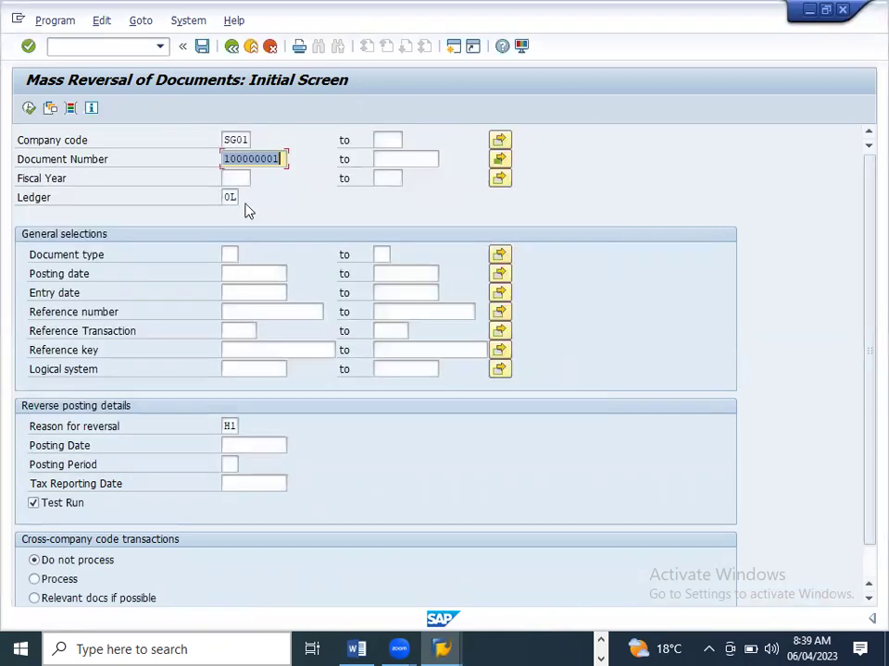
# - Execute the mass reversal test run for fiscal year 2023 and reverse both listed documents
pyautogui.click(244, 179)
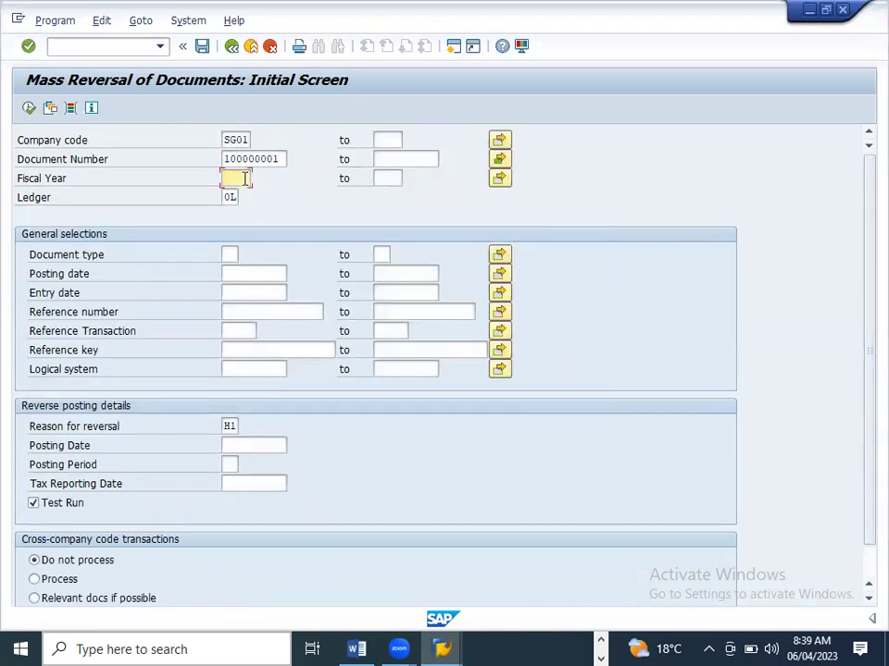
pyautogui.write('2023')
pyautogui.doubleClick(245, 179)
pyautogui.click(30, 109)
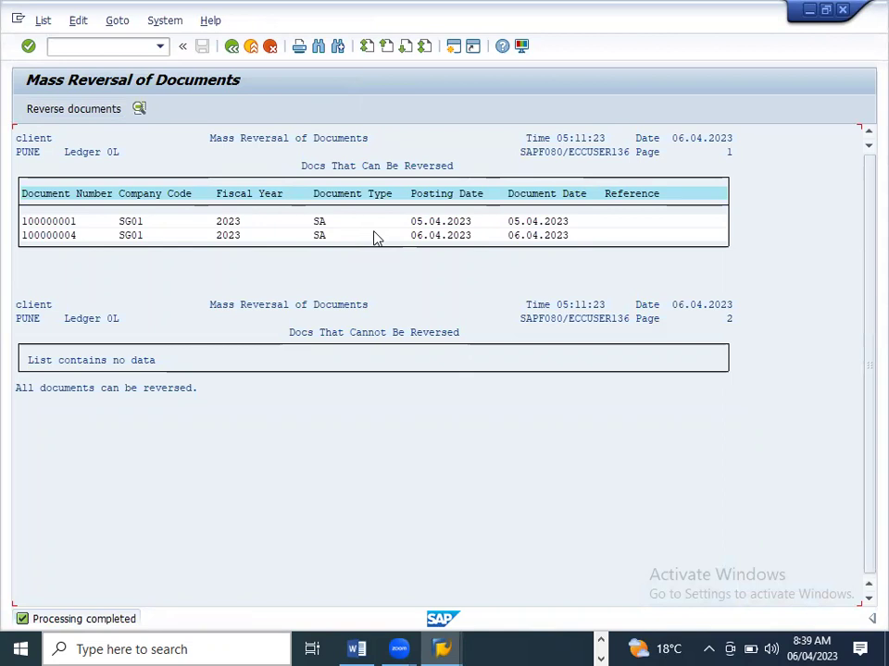
pyautogui.click(96, 118)
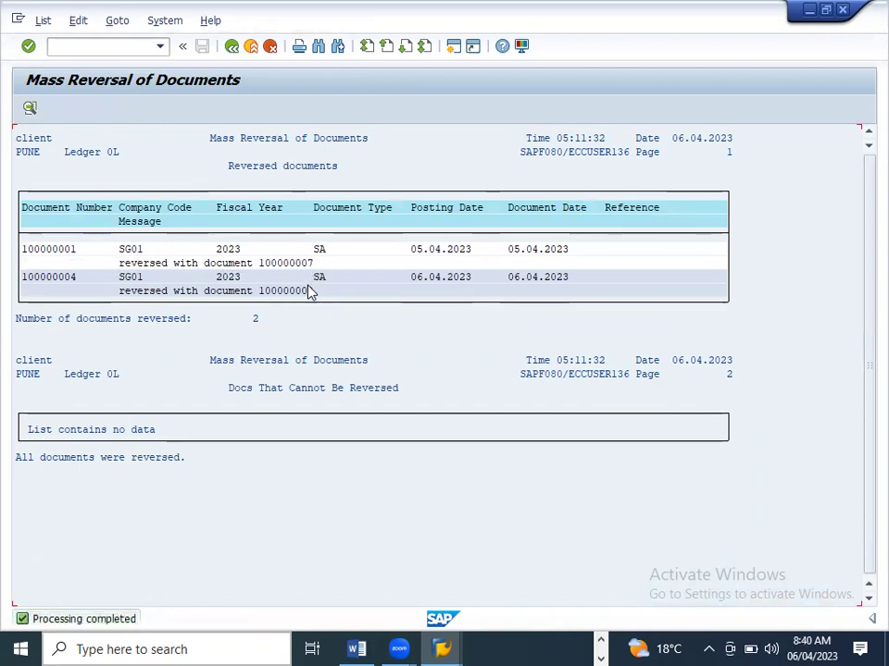
# - Refresh the line item list of G/L account 500004 in the other session to check the reversals
pyautogui.press('F3')
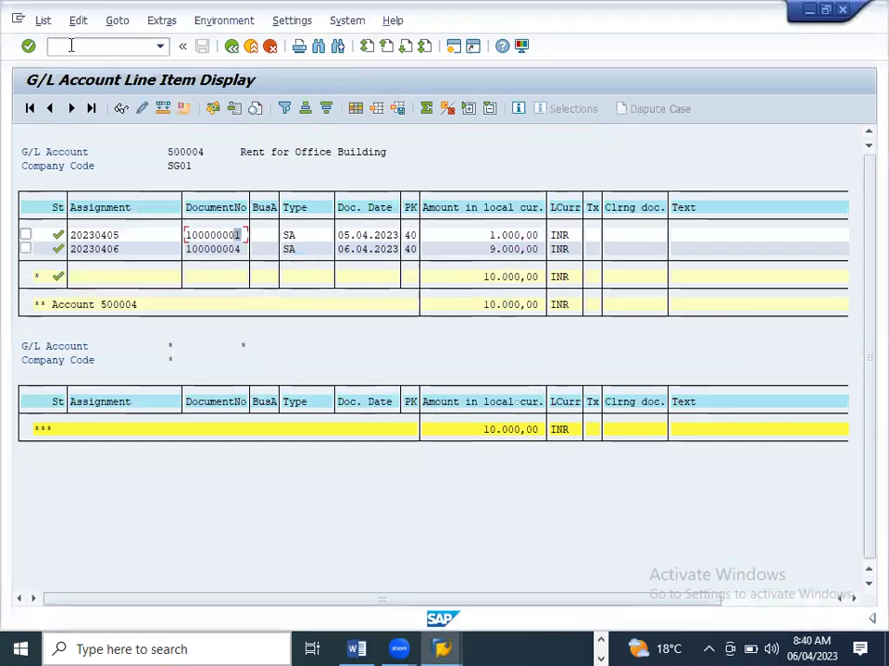
pyautogui.click(51, 24)
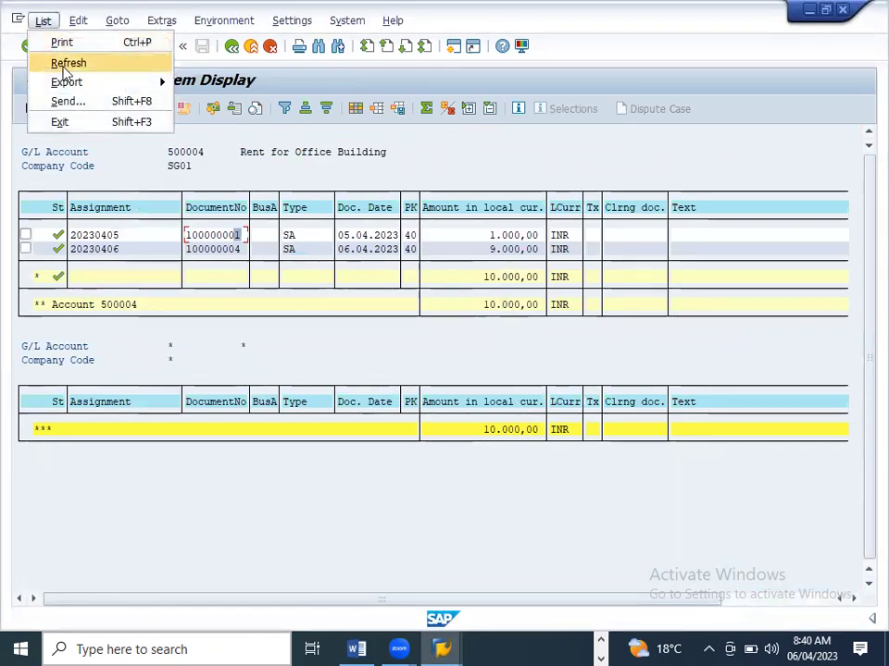
pyautogui.click(57, 61)
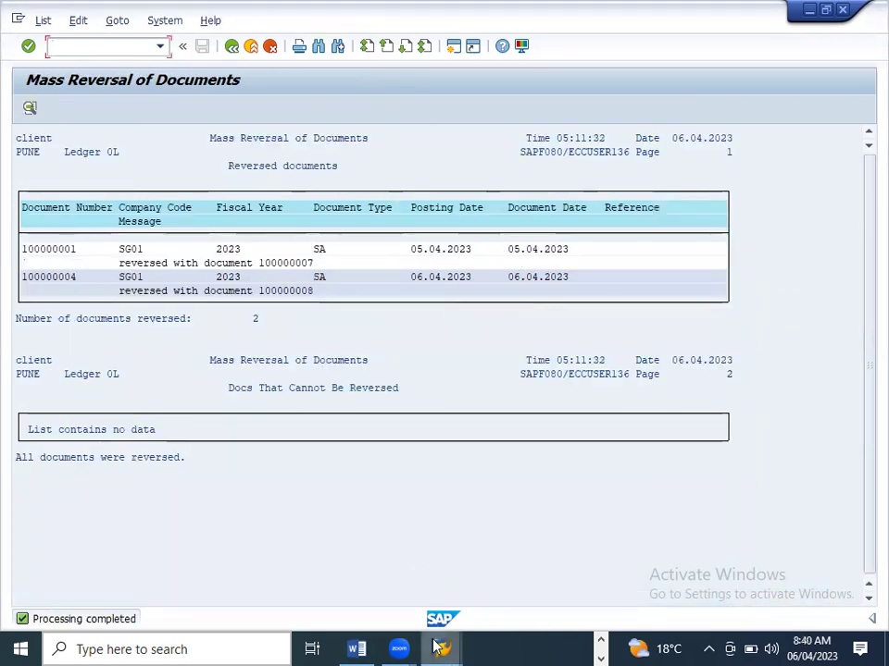
# - Check the next tasks in the Word assignment and switch back to the SAP mass reversal session
pyautogui.moveTo(356, 648)
pyautogui.click(359, 587)
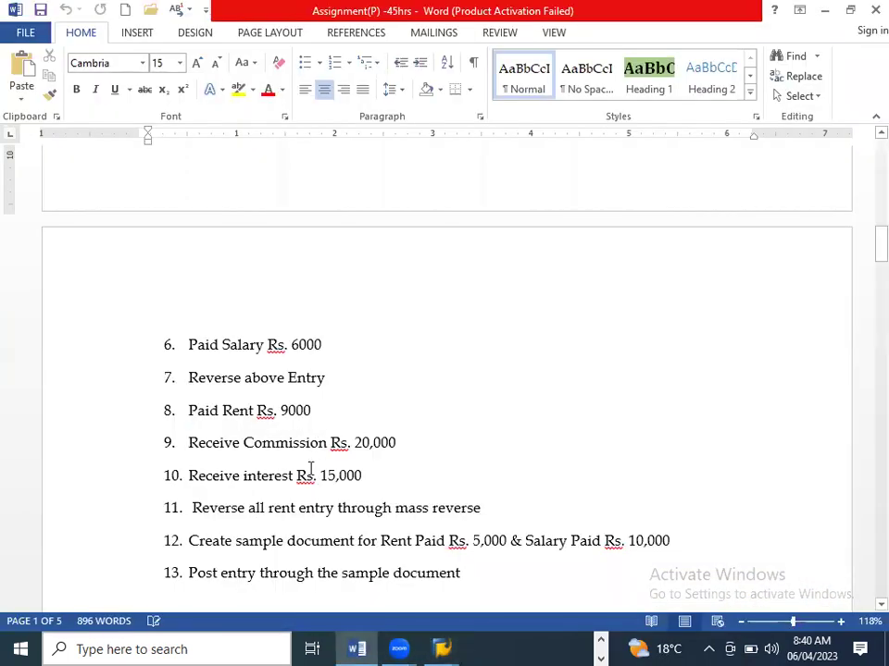
pyautogui.scroll(-2, 311, 469)
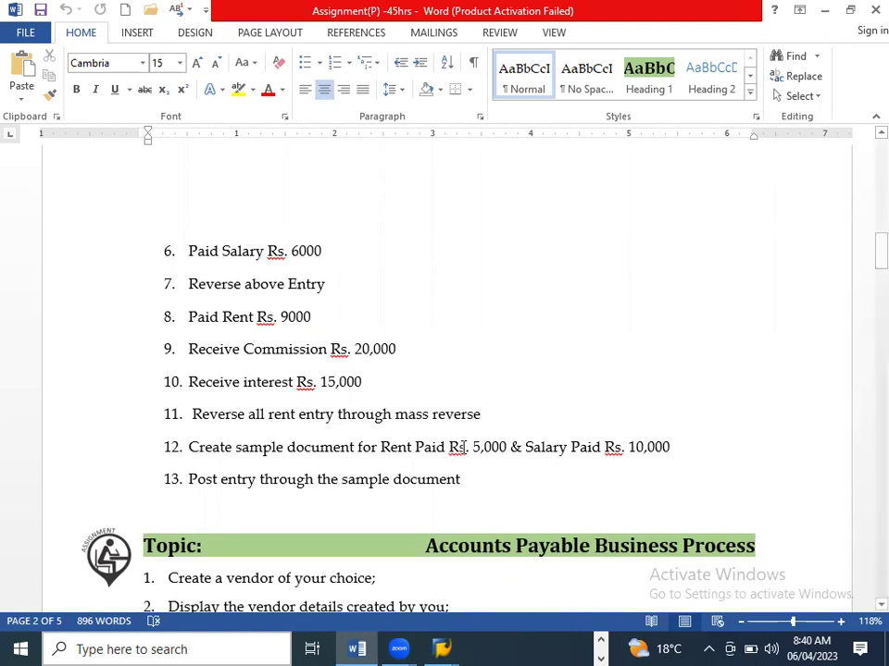
pyautogui.hotkey('alt', 'Tab')
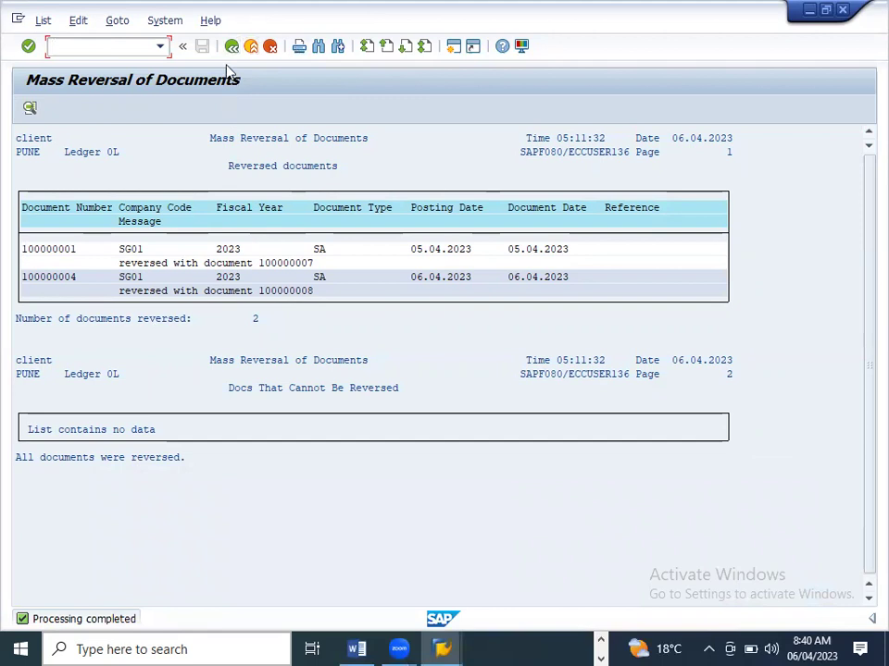
# - Leave mass reversal for the SAP Easy Access menu and expand the Sample Document folder under Document's Reference Documents
pyautogui.click(231, 48)
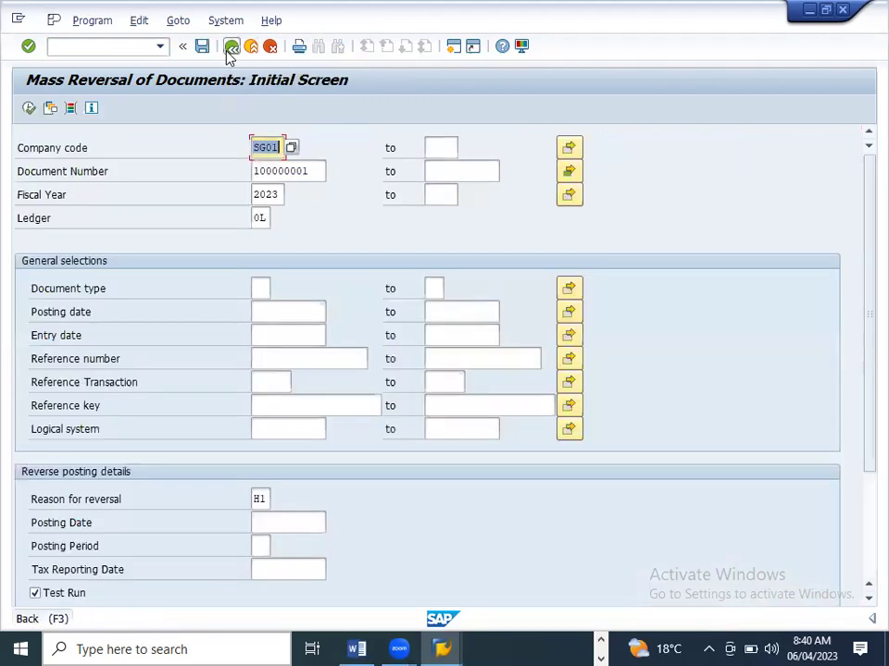
pyautogui.click(230, 48)
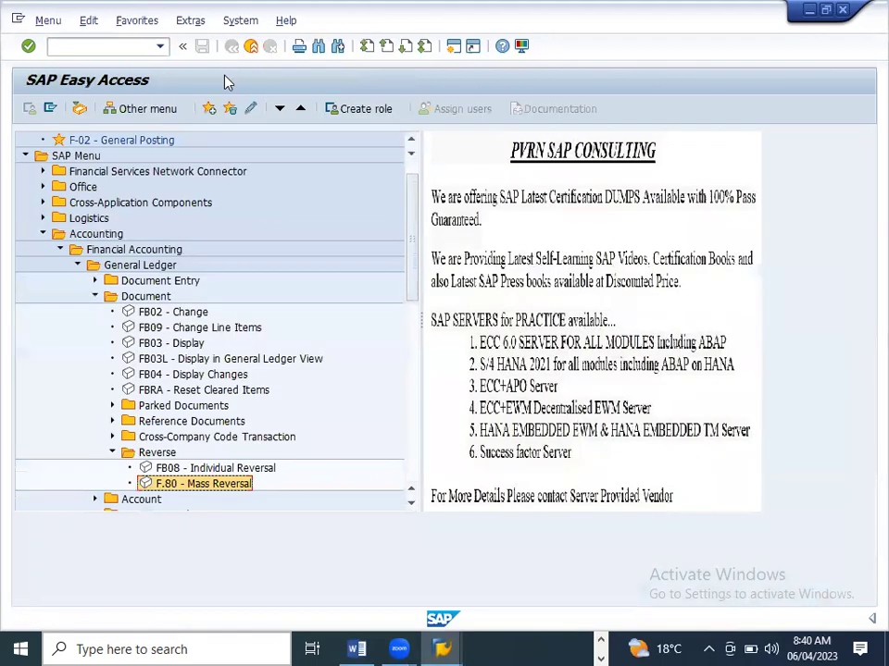
pyautogui.click(112, 452)
pyautogui.click(112, 421)
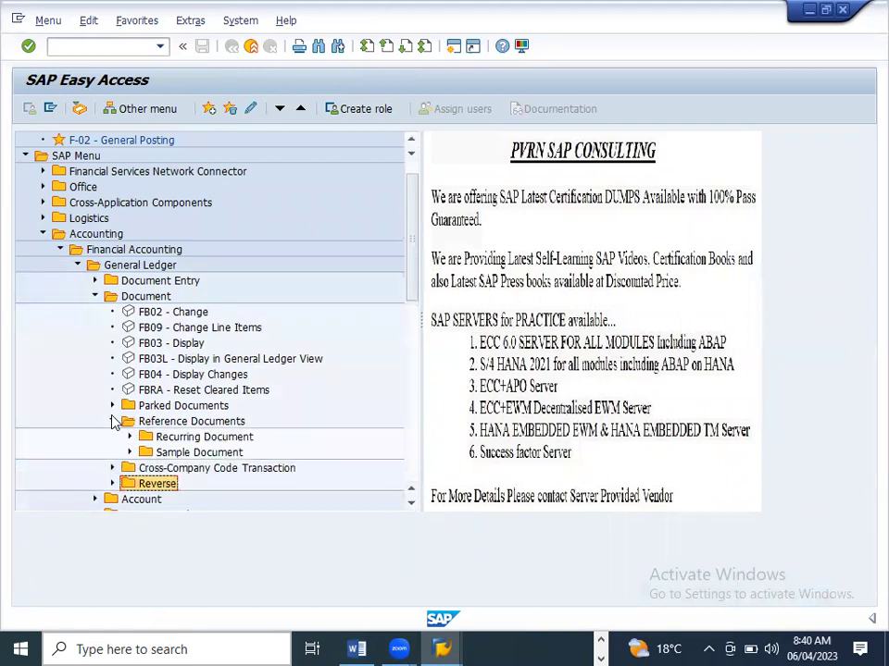
pyautogui.click(129, 451)
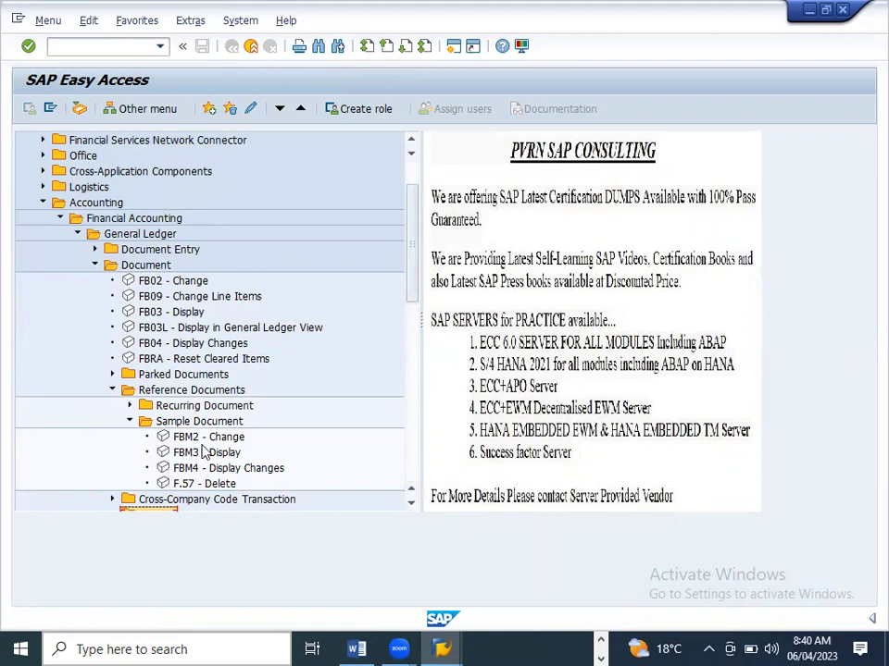
# - Collapse the Sample Document folder and locate F-01 Sample Document under Document Entry's Reference Documents
pyautogui.click(130, 422)
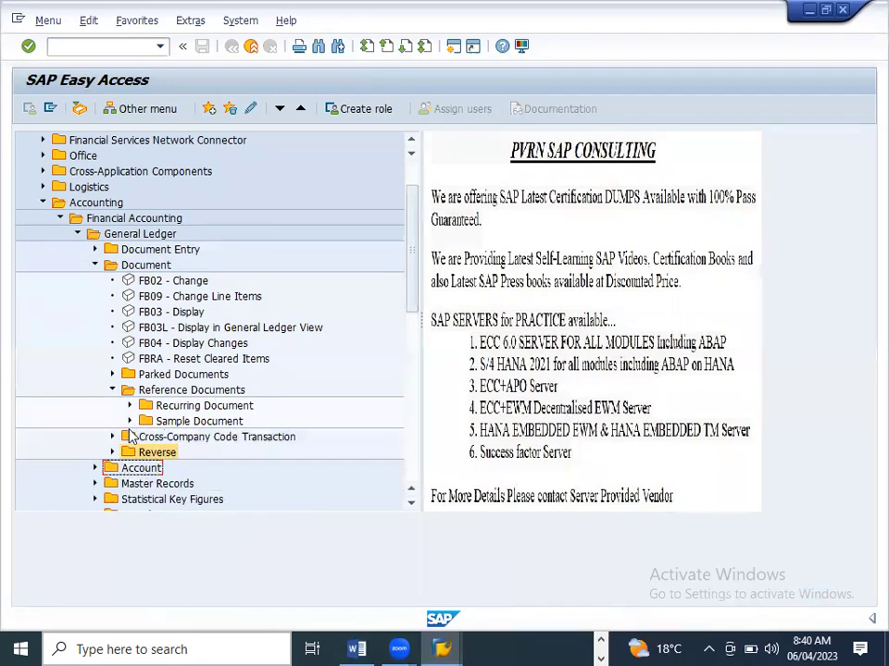
pyautogui.click(94, 468)
pyautogui.scroll(-2, 106, 472)
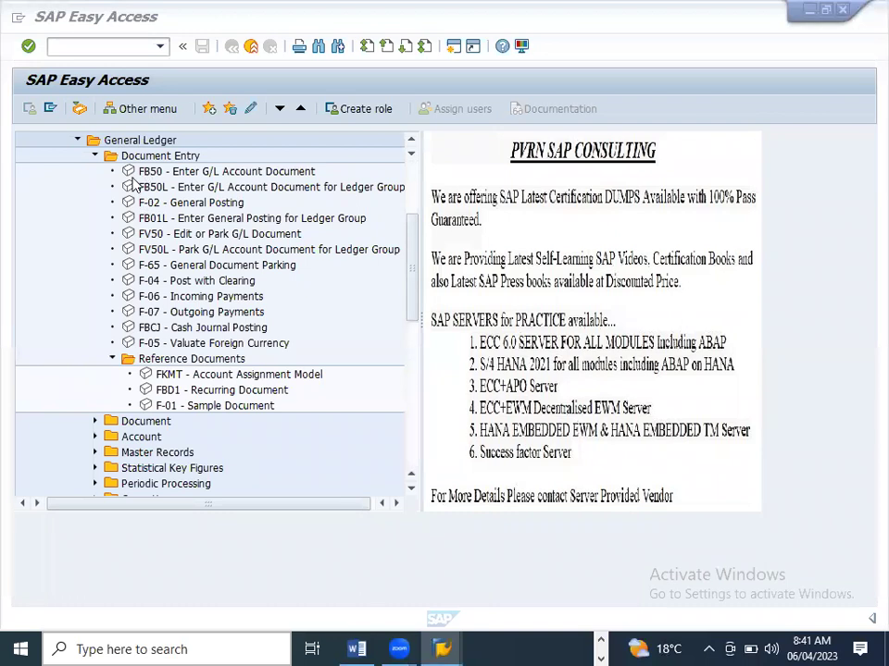
pyautogui.scroll(3, 134, 191)
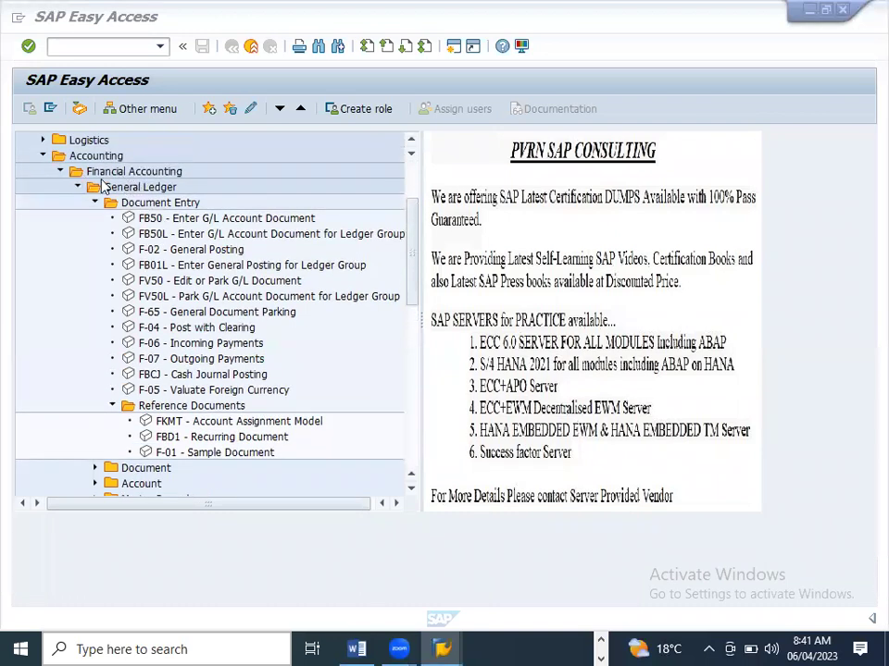
# - Open the F-01 Sample Document transaction from Reference Documents under General Ledger Document Entry
pyautogui.click(96, 204)
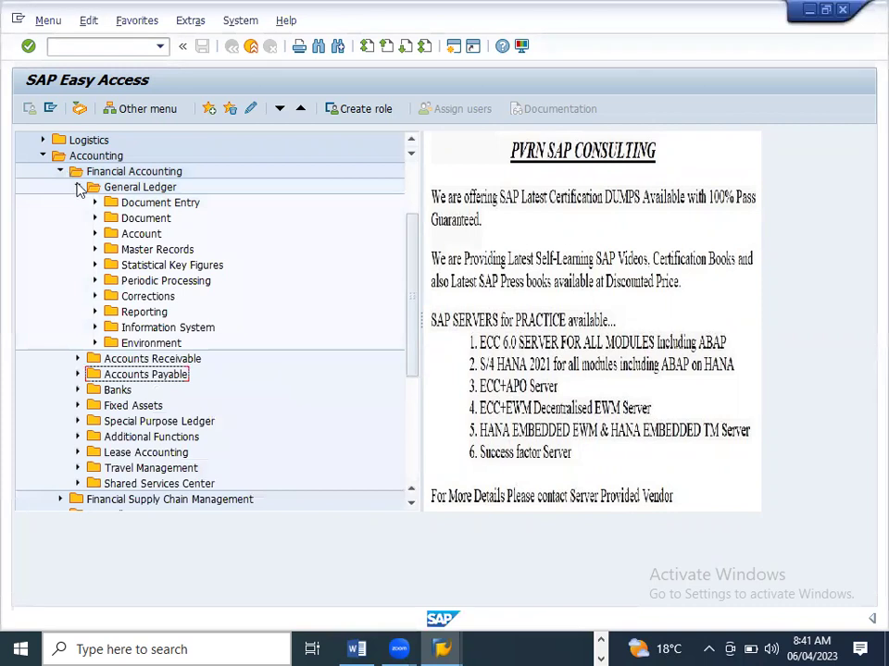
pyautogui.click(94, 204)
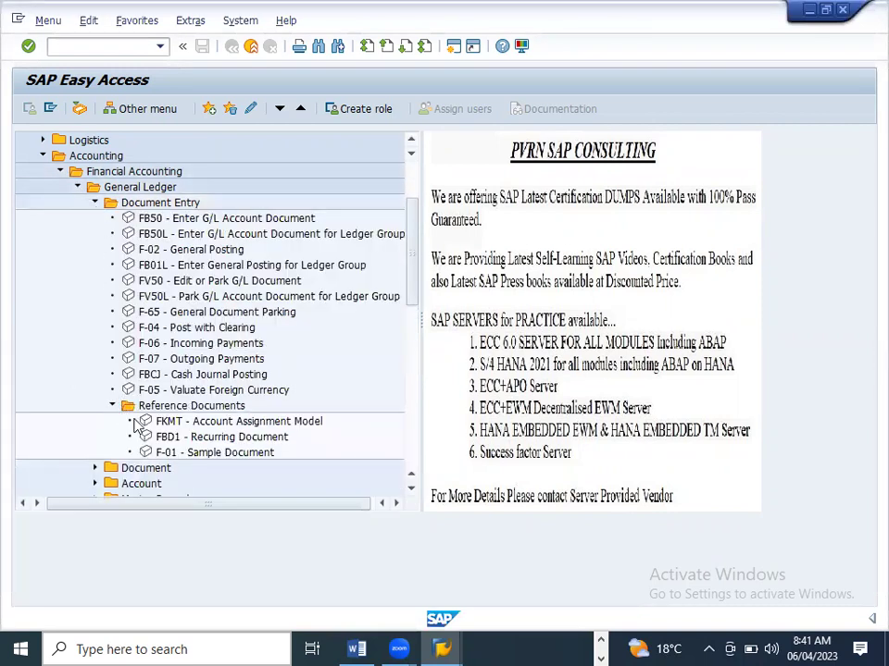
pyautogui.click(171, 453)
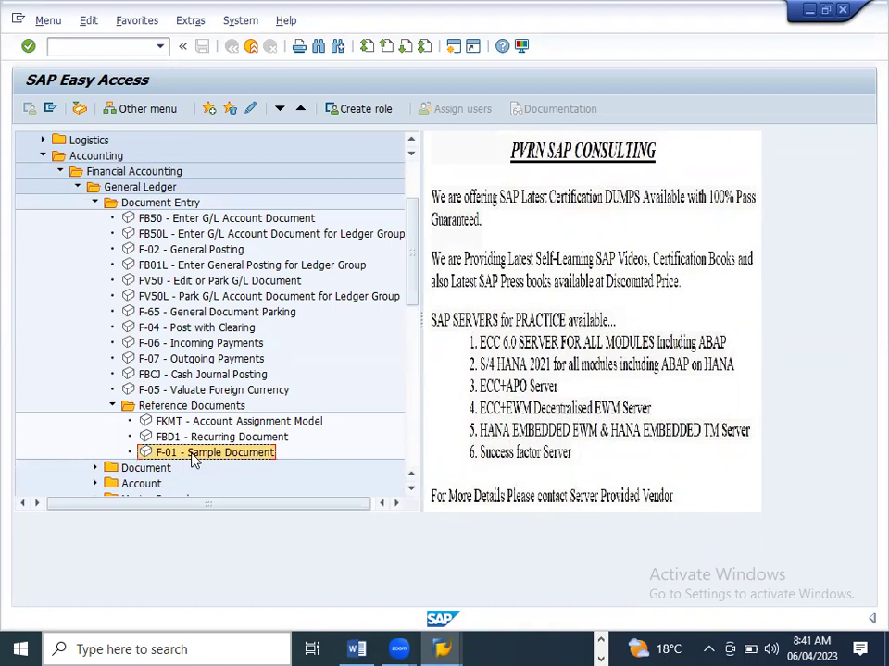
pyautogui.doubleClick(195, 454)
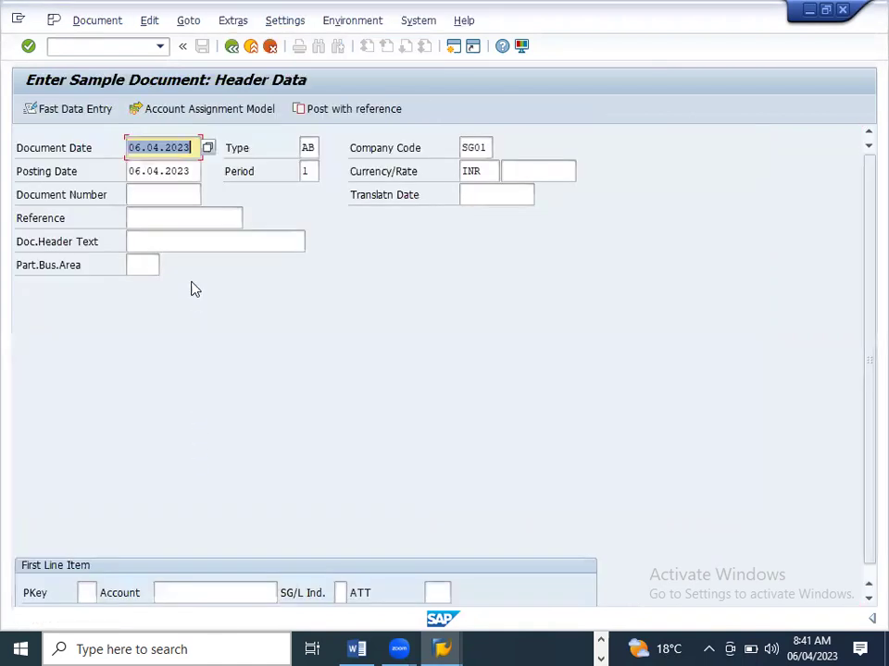
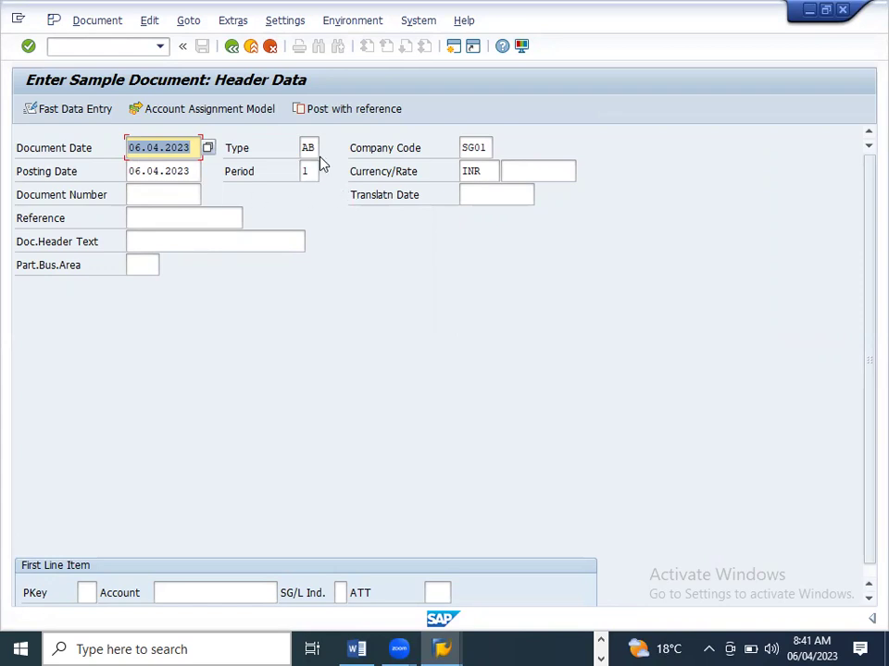
# - Check the sample document task in the Word assignment, and back in SAP set the first line item's posting key to 40 (Debit entry)
pyautogui.click(90, 592)
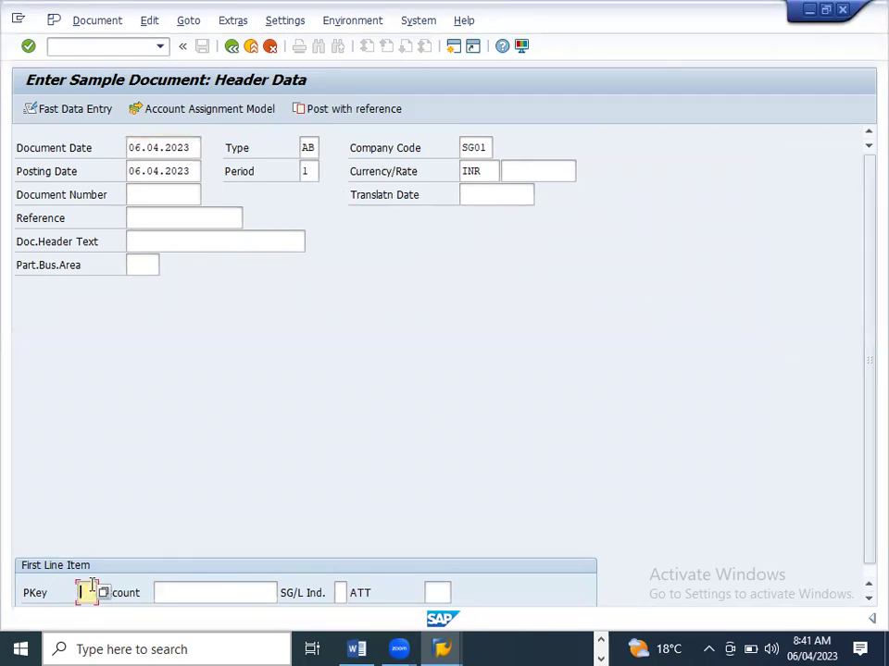
pyautogui.click(363, 647)
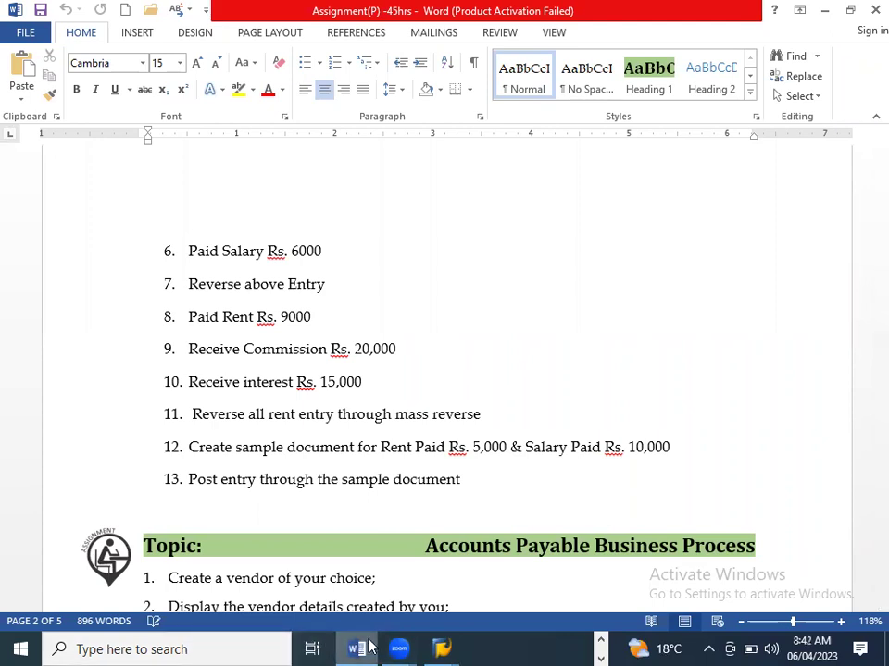
pyautogui.moveTo(441, 648)
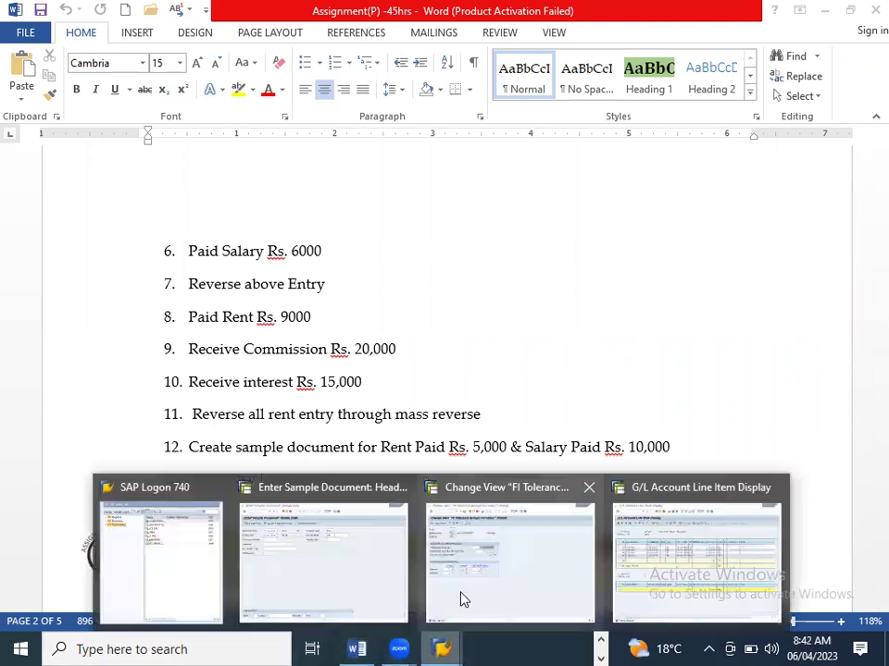
pyautogui.click(366, 589)
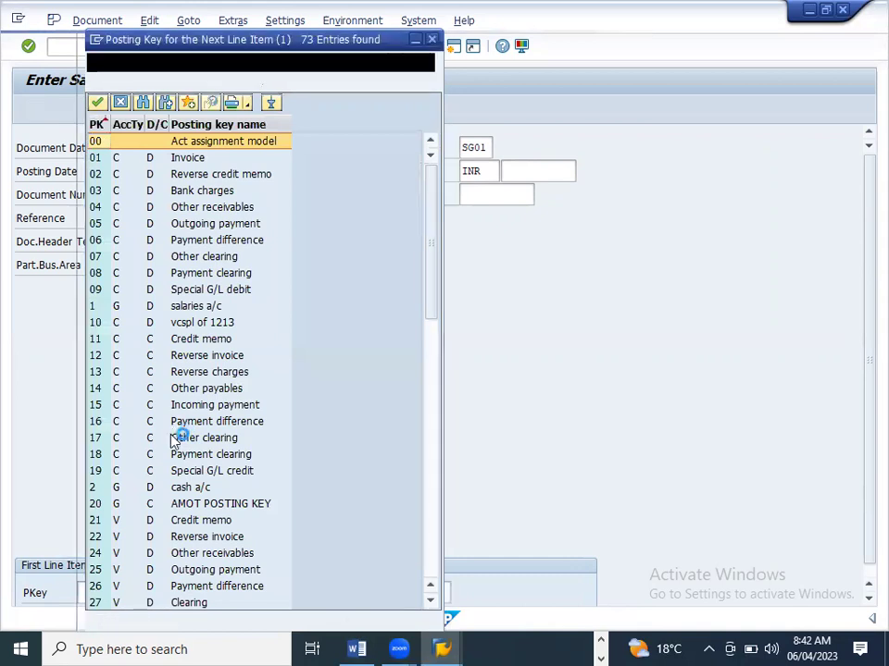
pyautogui.scroll(-6, 180, 437)
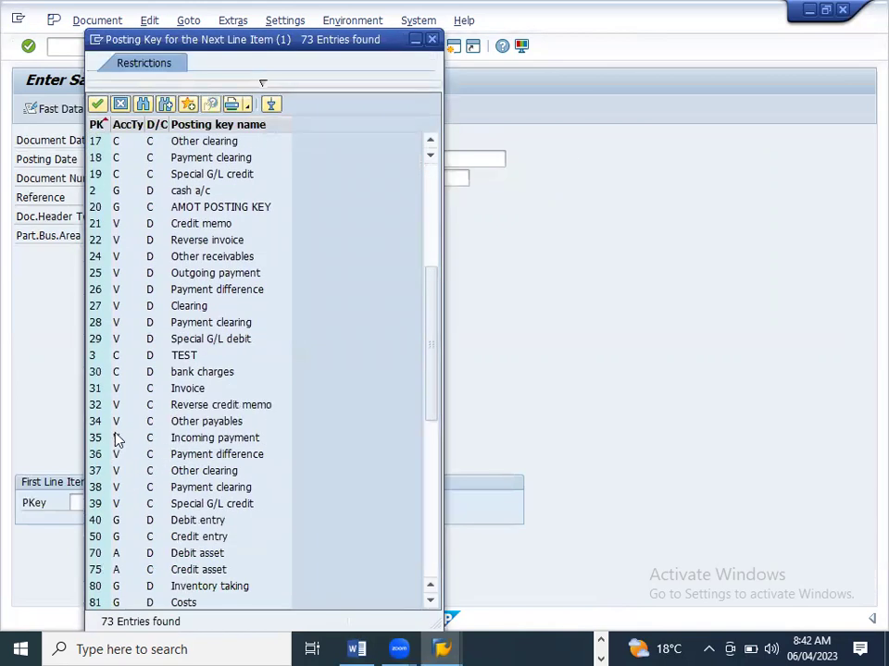
pyautogui.click(105, 526)
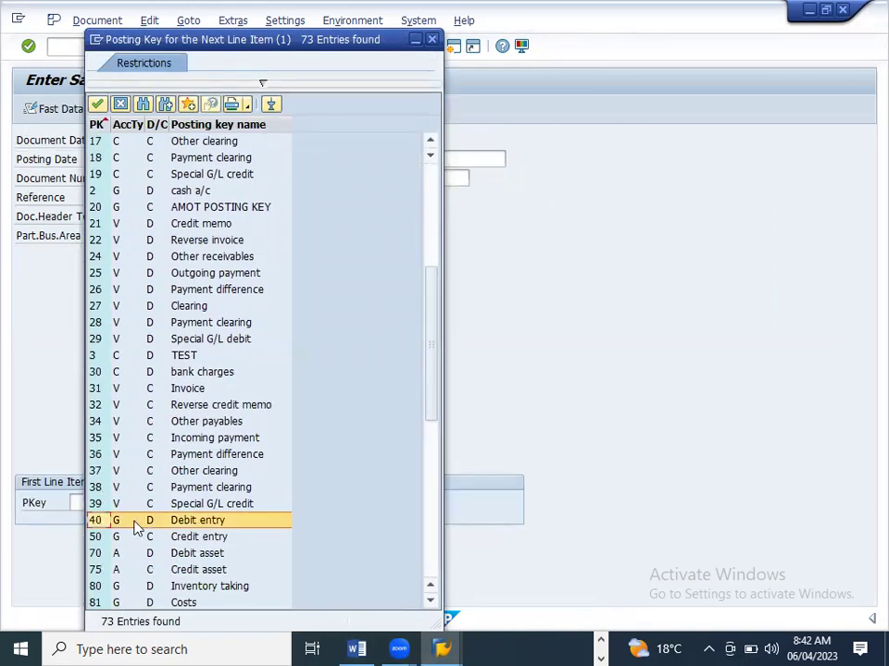
pyautogui.click(151, 522)
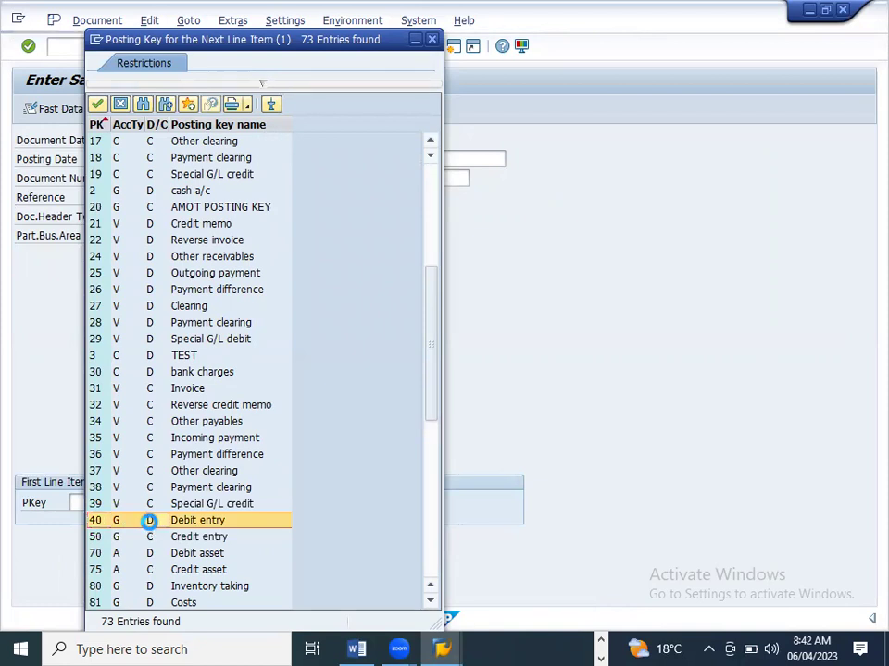
pyautogui.click(169, 508)
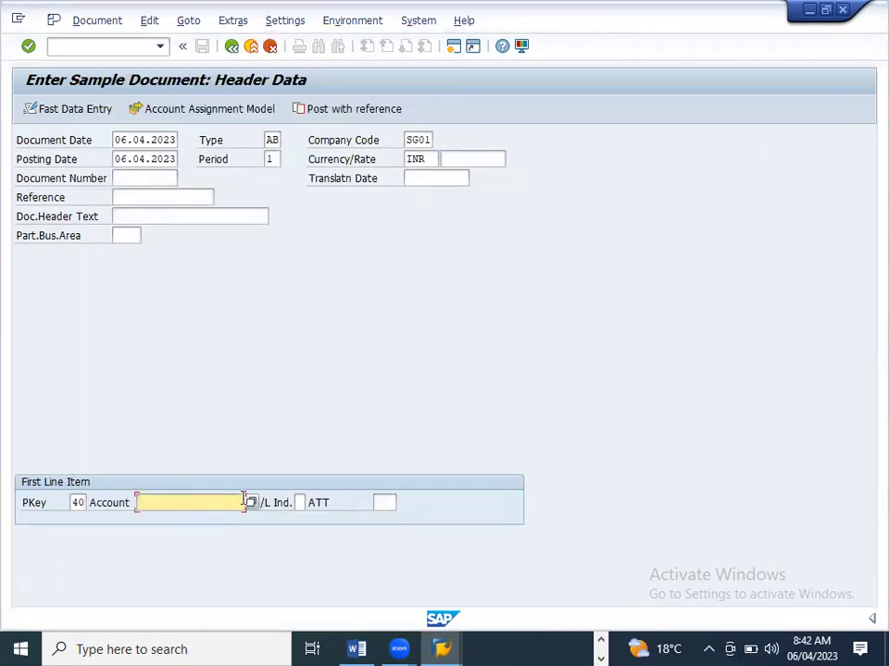
# - Look up the SG01 accounts, assign 500004 Rent for Office Building to the first line item and open its details
pyautogui.click(249, 504)
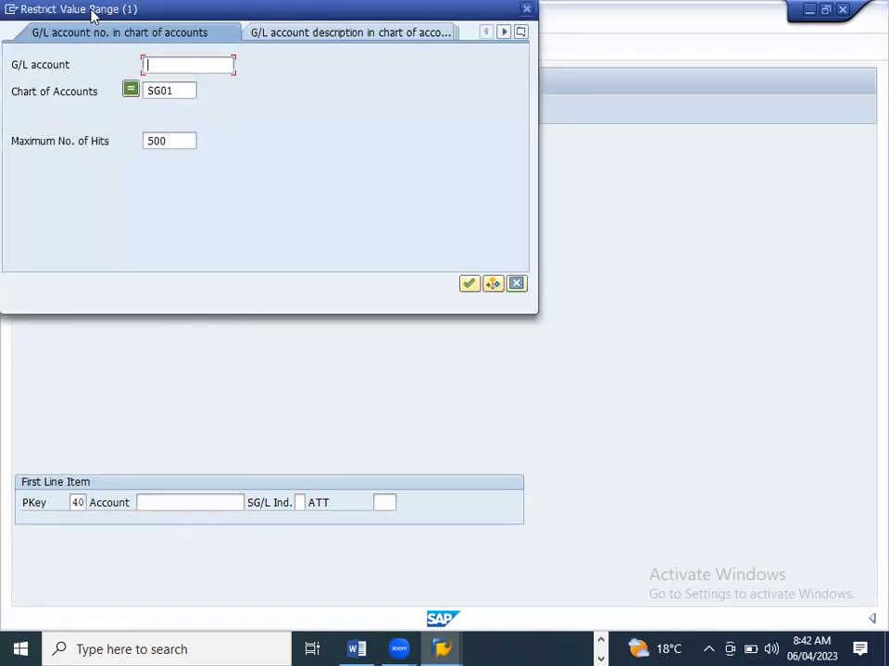
pyautogui.moveTo(93, 12); pyautogui.dragTo(97, 32)
pyautogui.click(503, 402)
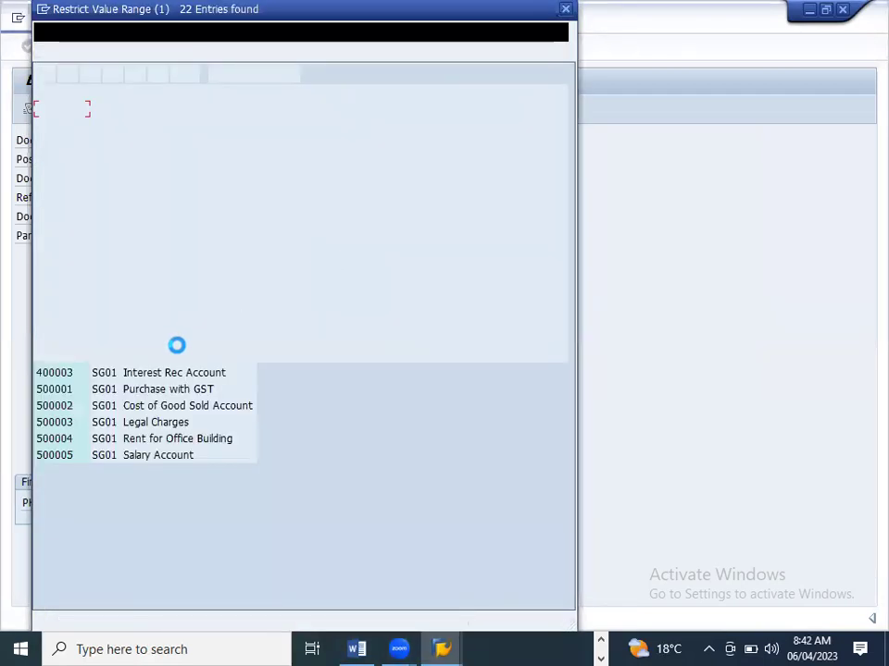
pyautogui.doubleClick(158, 440)
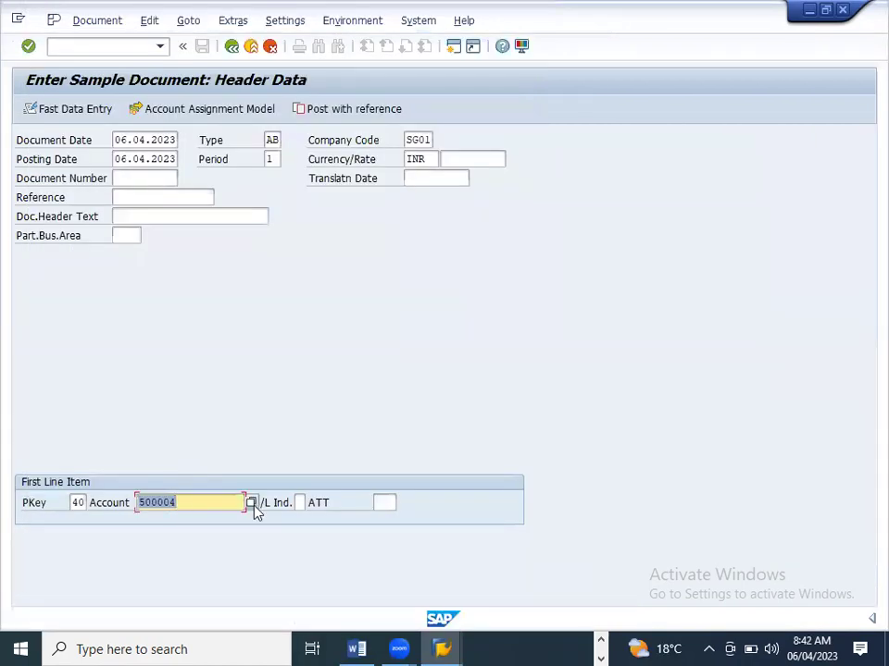
pyautogui.press('Return')
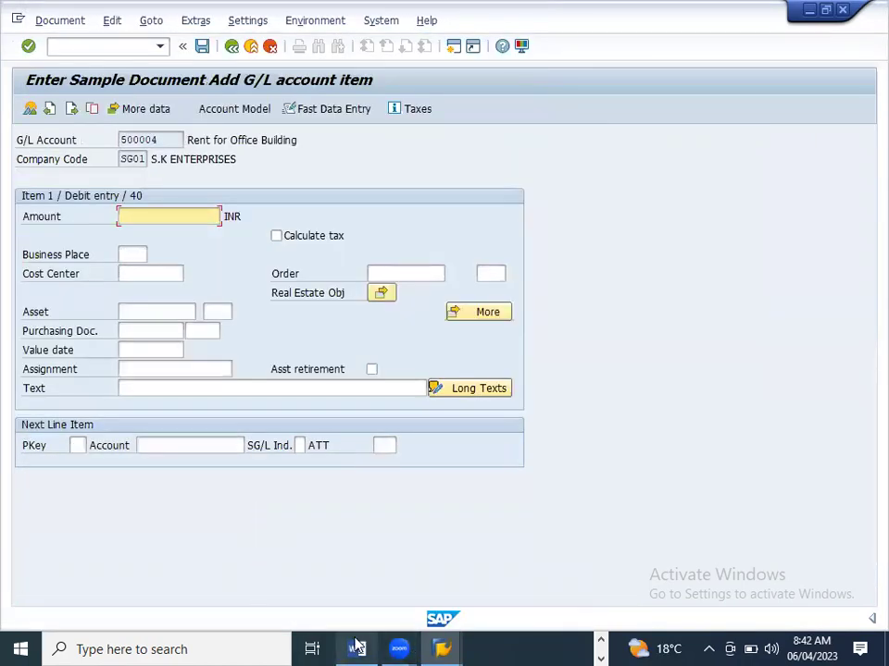
# - Check the rent amount in the Word assignment and enter 5000 INR with the text RENT PAID for item 1
pyautogui.click(357, 648)
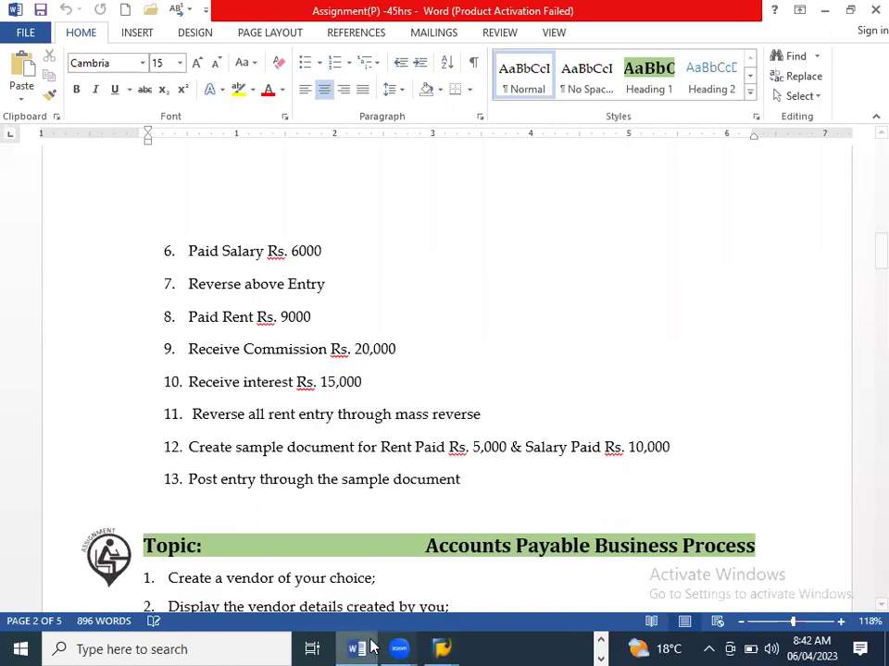
pyautogui.click(364, 648)
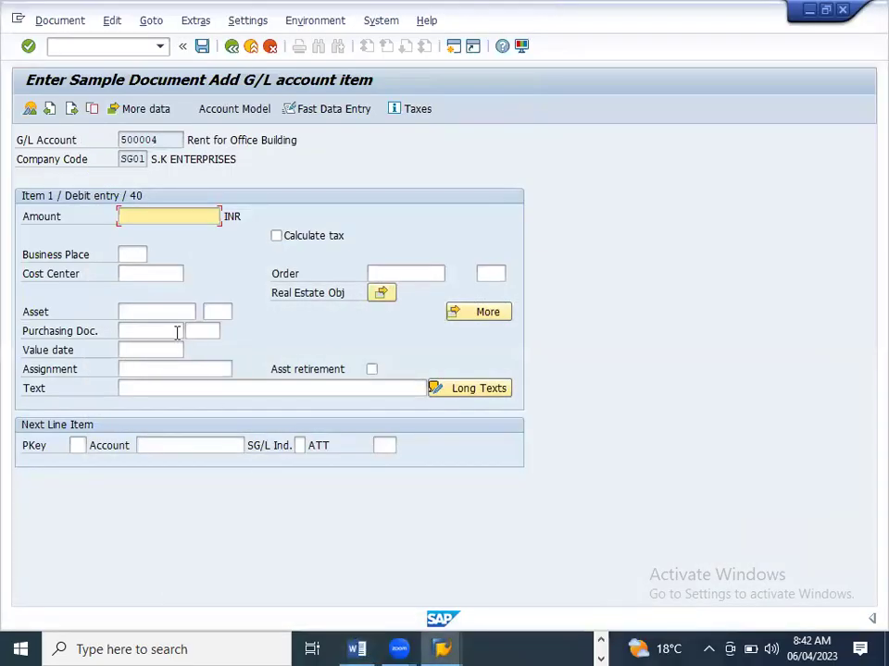
pyautogui.write('5000')
pyautogui.click(177, 395)
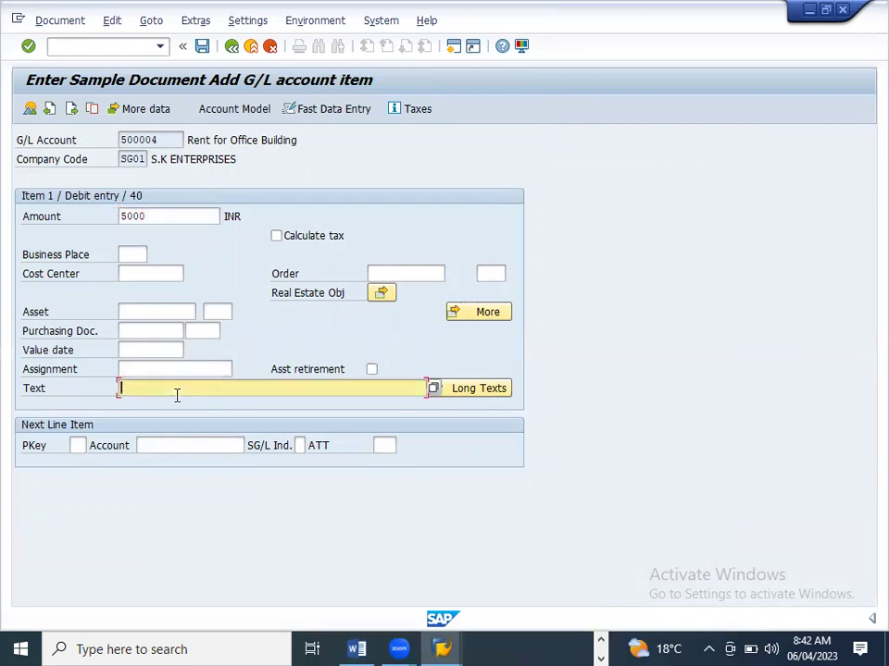
pyautogui.write('re')
pyautogui.click(176, 396)
# - Add a second line item with posting key 40 and account 500005 Salary Account
pyautogui.click(79, 445)
pyautogui.write('40')
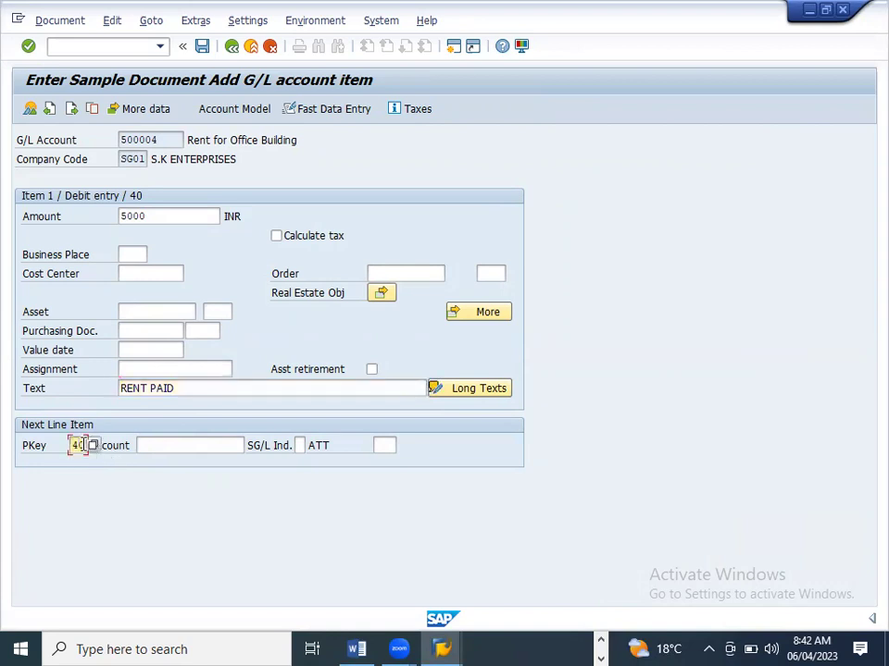
pyautogui.press('Tab')
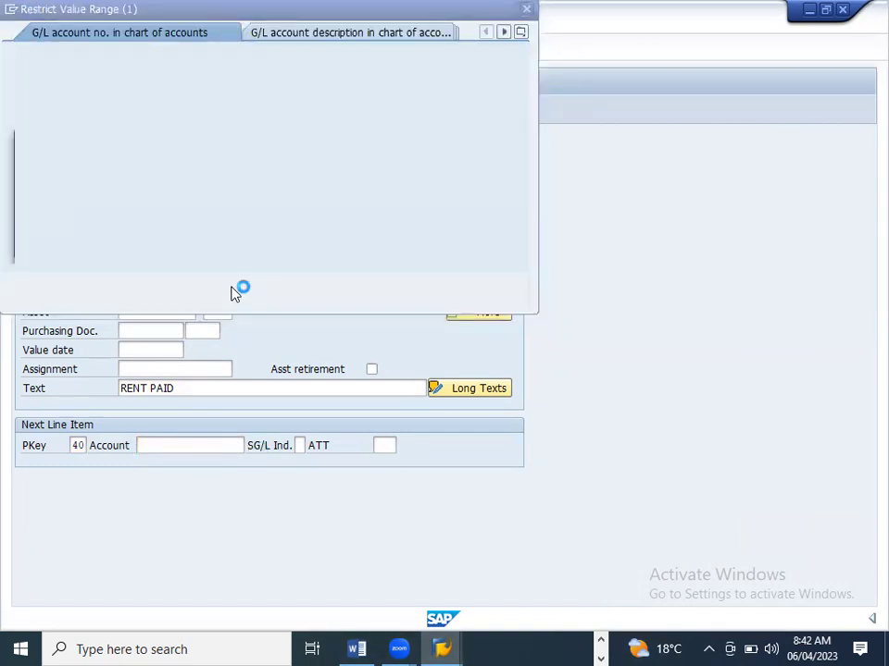
pyautogui.click(462, 284)
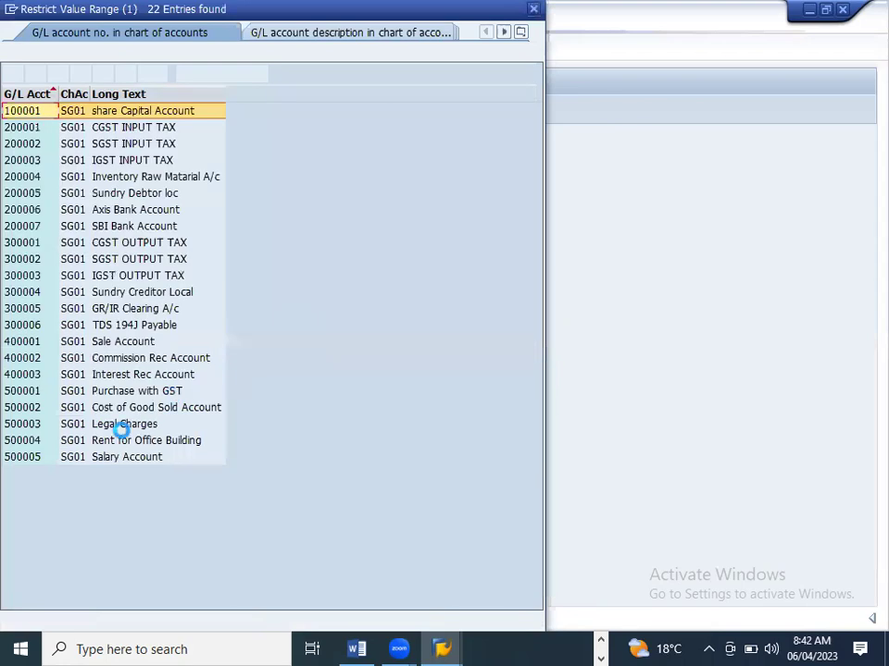
pyautogui.doubleClick(115, 457)
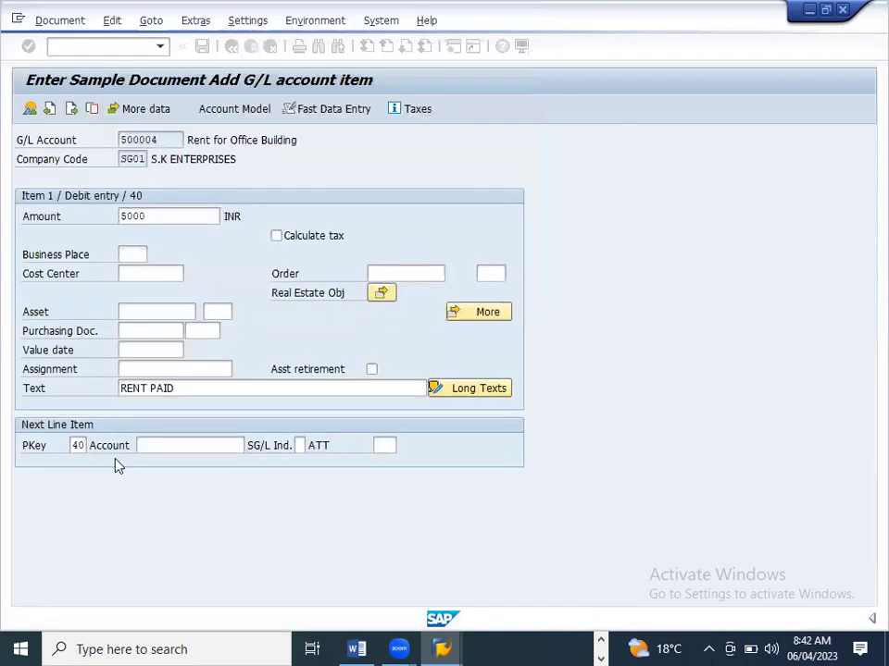
pyautogui.press('Return')
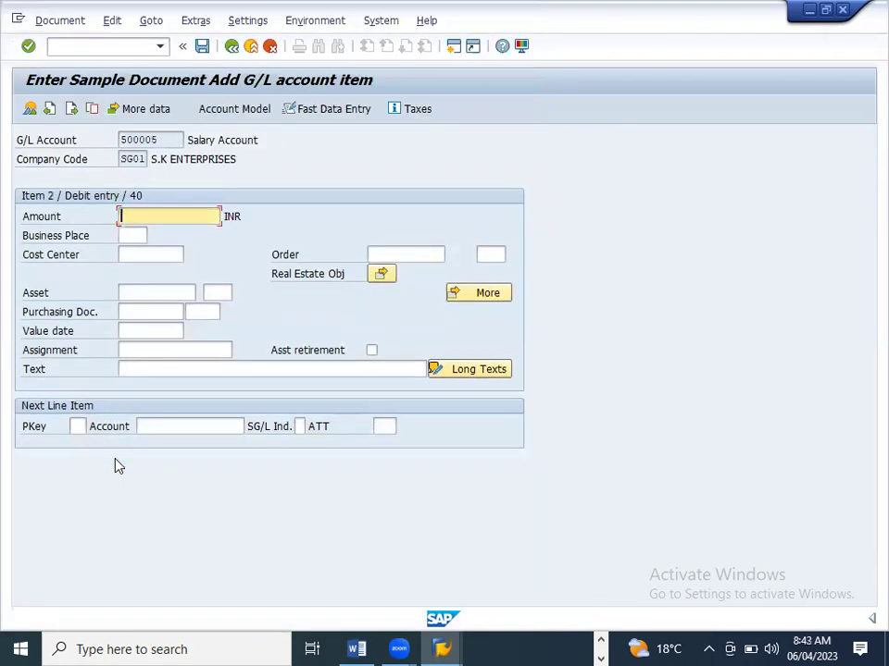
# - Enter 10000 INR with the text SALARY PAID for the salary item
pyautogui.write('10000')
pyautogui.click(164, 370)
pyautogui.write('sa')
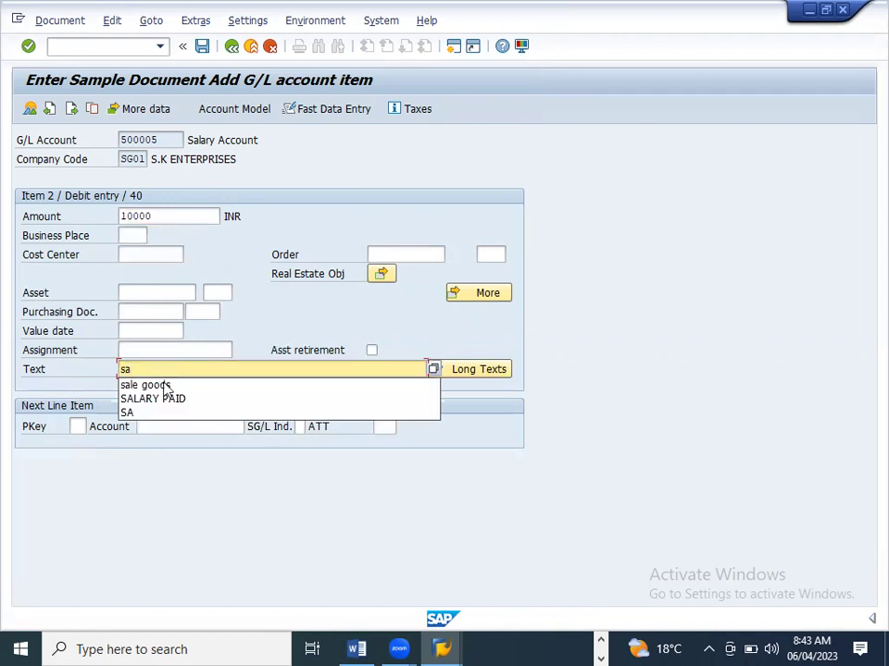
pyautogui.click(158, 399)
# - Set the next line item's posting key to 50 (Credit entry) from the list of posting keys
pyautogui.click(78, 427)
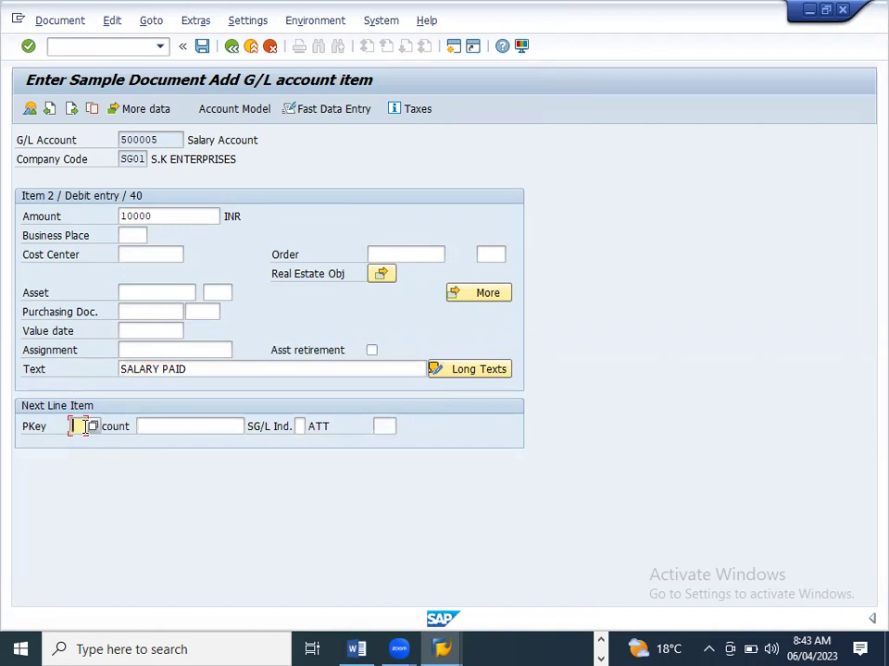
pyautogui.click(93, 427)
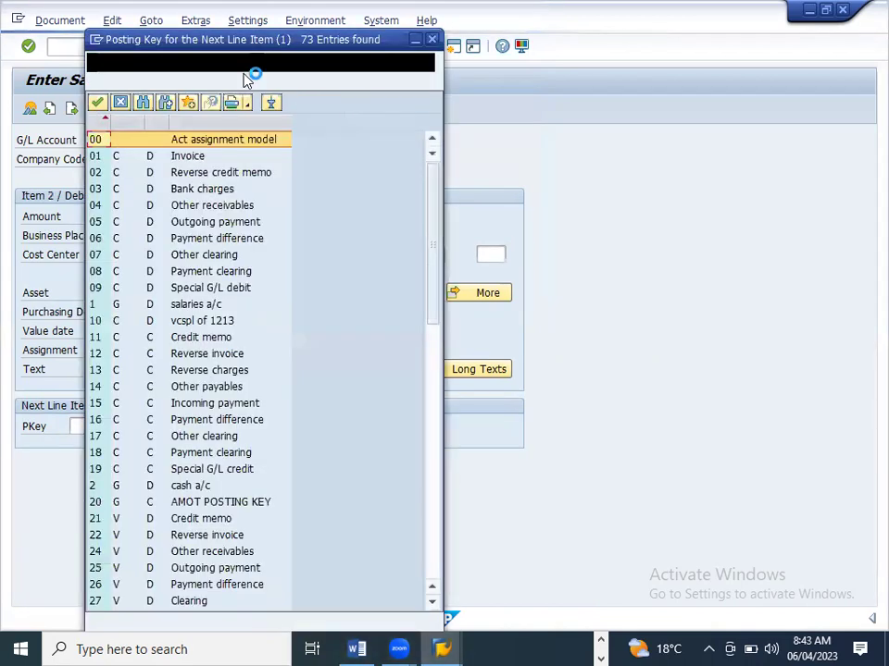
pyautogui.scroll(-3, 150, 581)
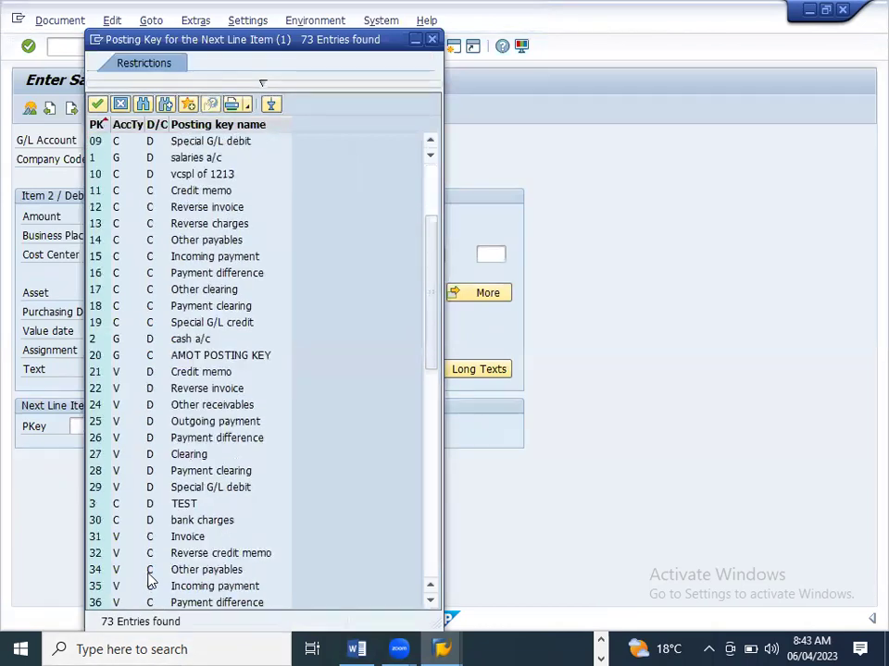
pyautogui.scroll(-2, 150, 580)
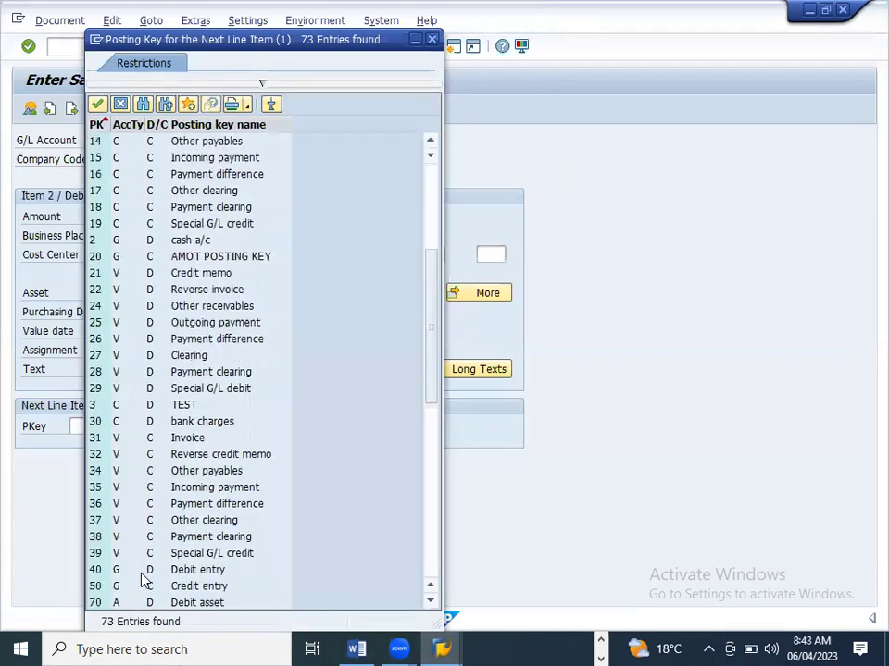
pyautogui.doubleClick(195, 588)
# - Assign account 200007 SBI Bank Account to the credit item and fill its amount with the balancing value using *
pyautogui.click(182, 425)
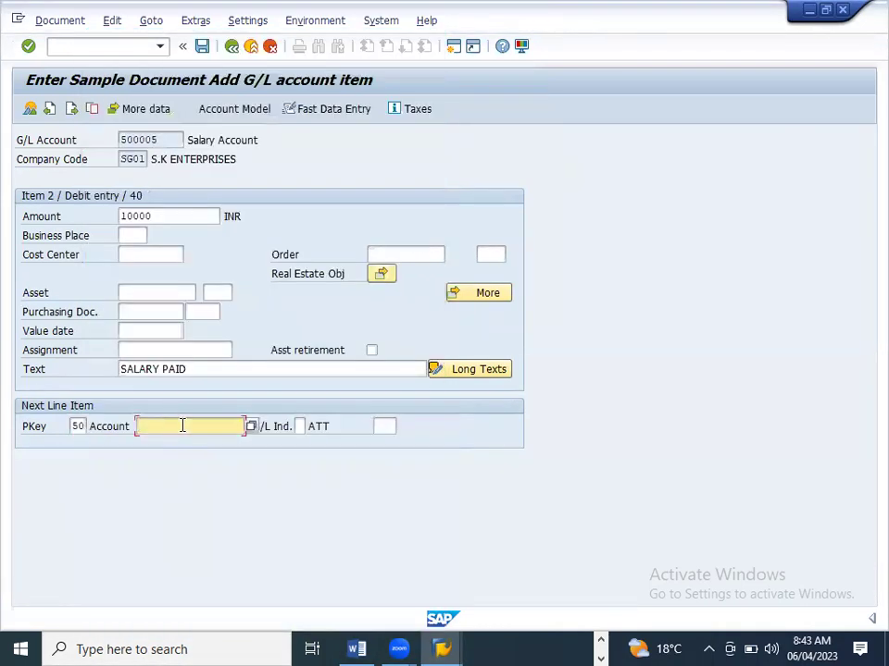
pyautogui.click(251, 426)
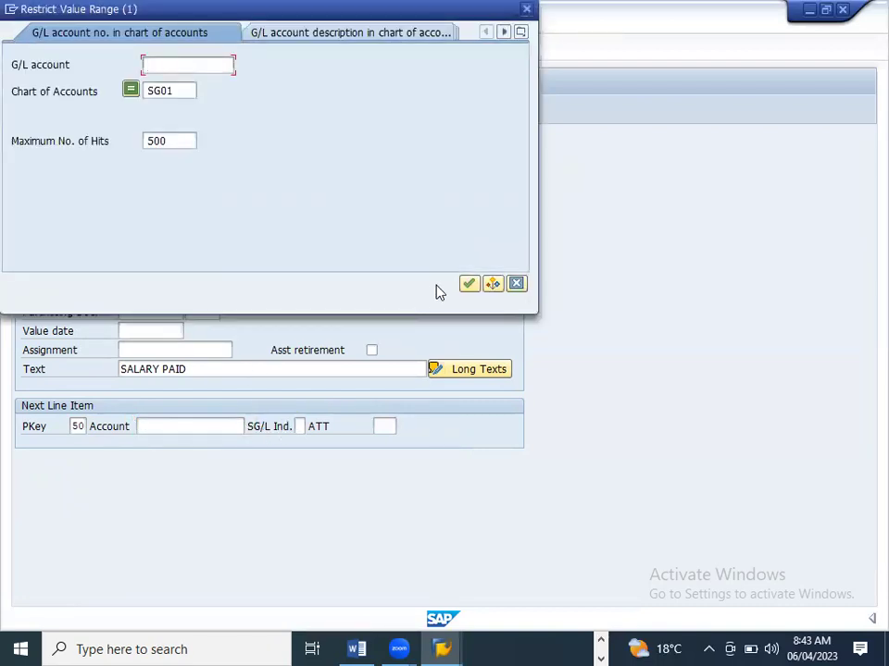
pyautogui.click(466, 284)
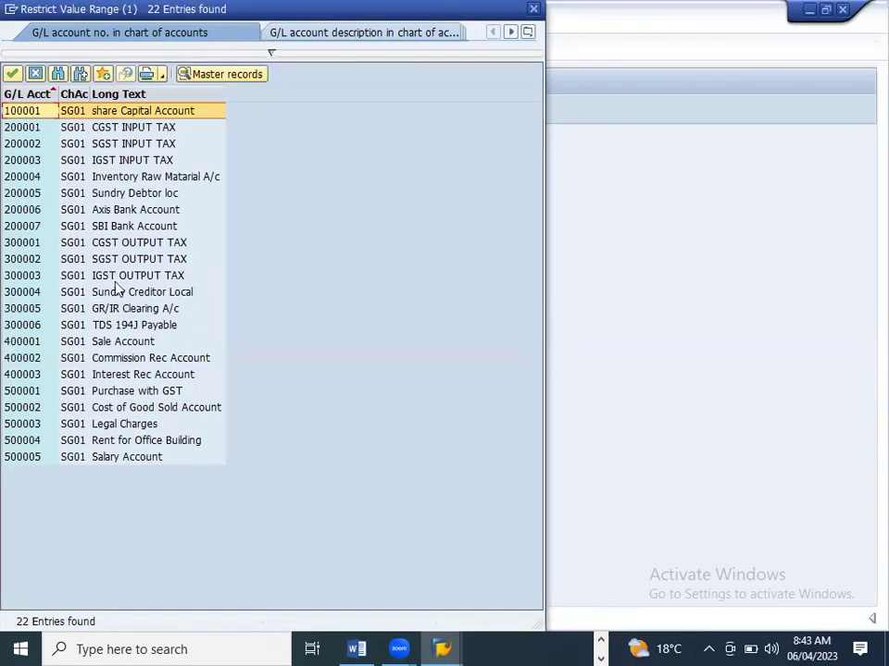
pyautogui.doubleClick(103, 226)
pyautogui.press('Return')
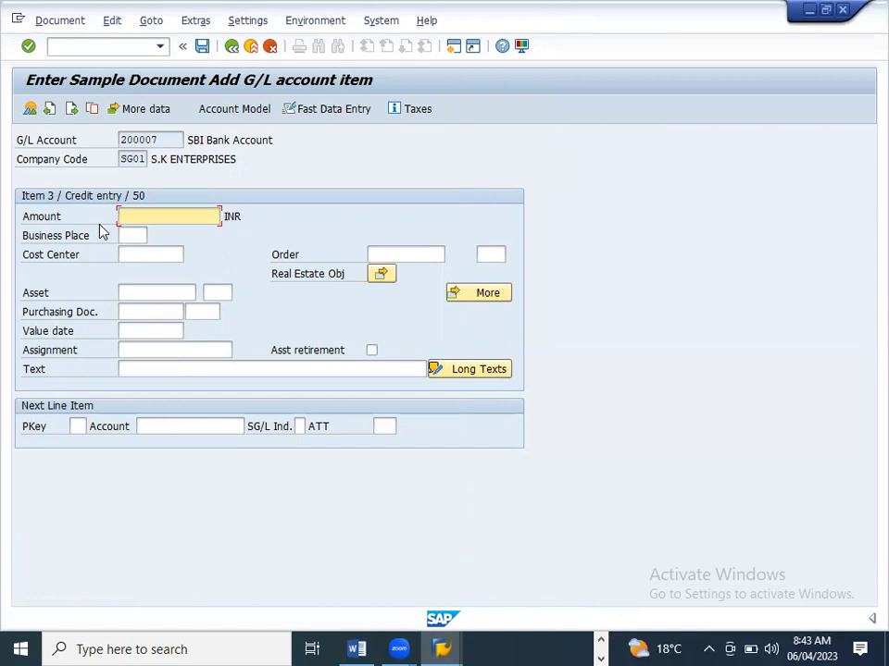
pyautogui.write('*')
pyautogui.press('Return')
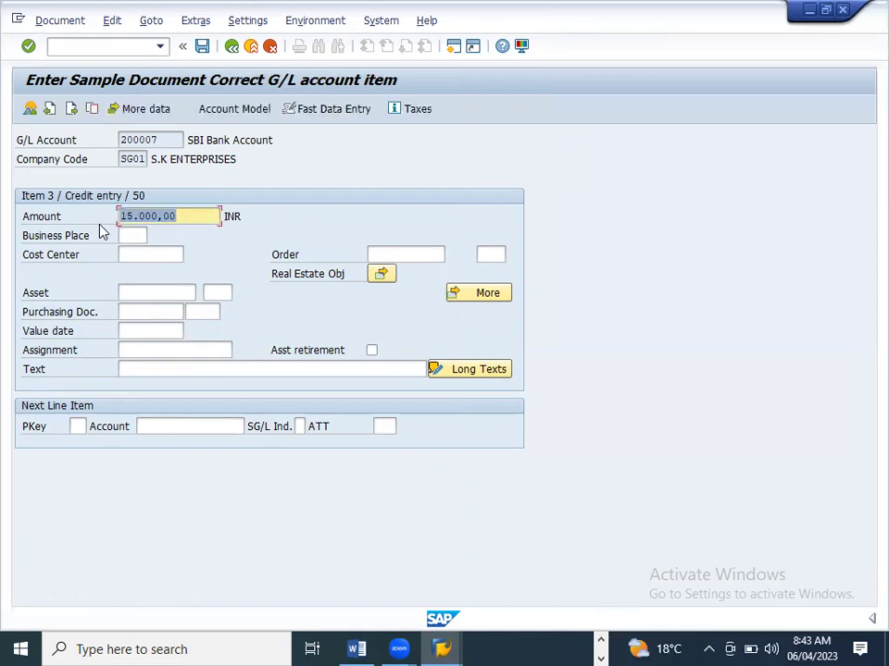
# - Enter the text "paid exp" for the SBI Bank credit item and post the sample document
pyautogui.click(142, 370)
pyautogui.write('pa')
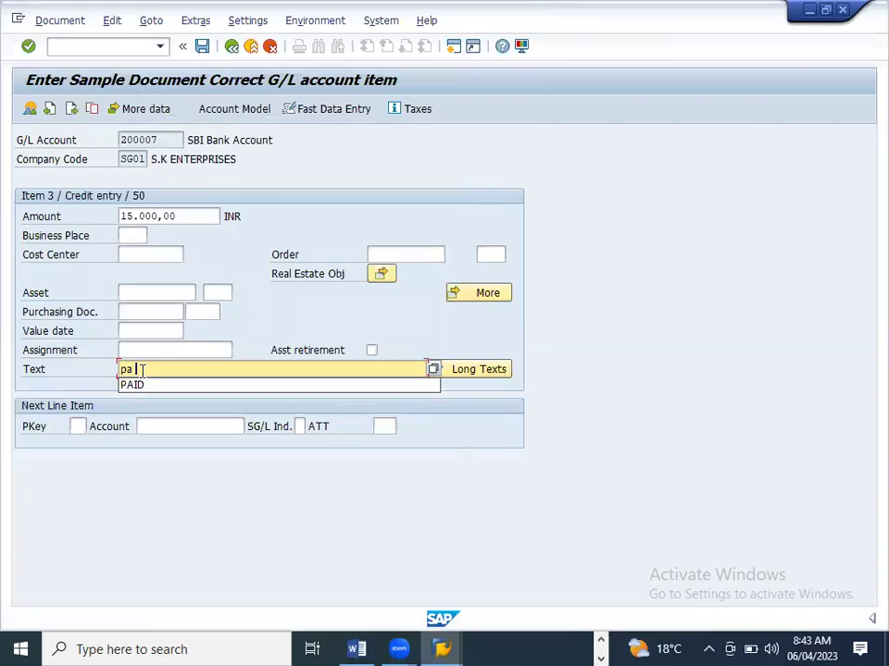
pyautogui.write(' id exp')
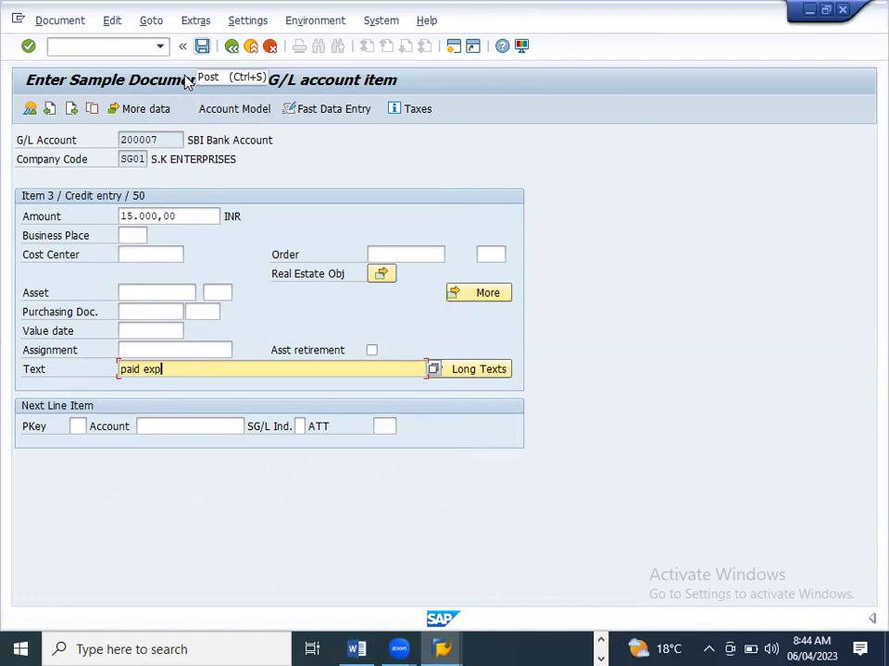
pyautogui.hotkey('ctrl', 's')
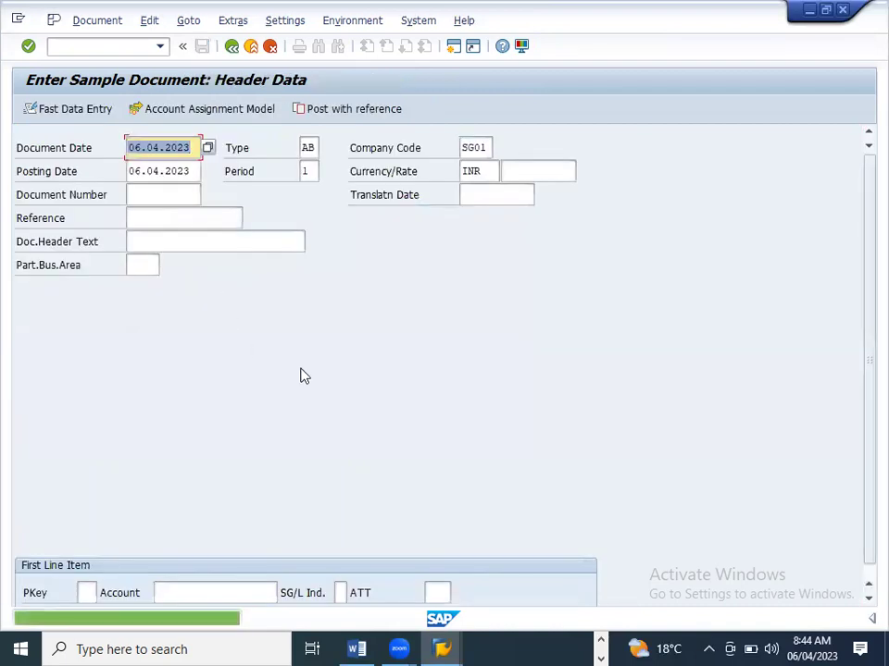
# - Display the newly posted sample document, leave it for the SAP start menu, and check the next task in the Word assignment
pyautogui.click(97, 21)
pyautogui.click(97, 80)
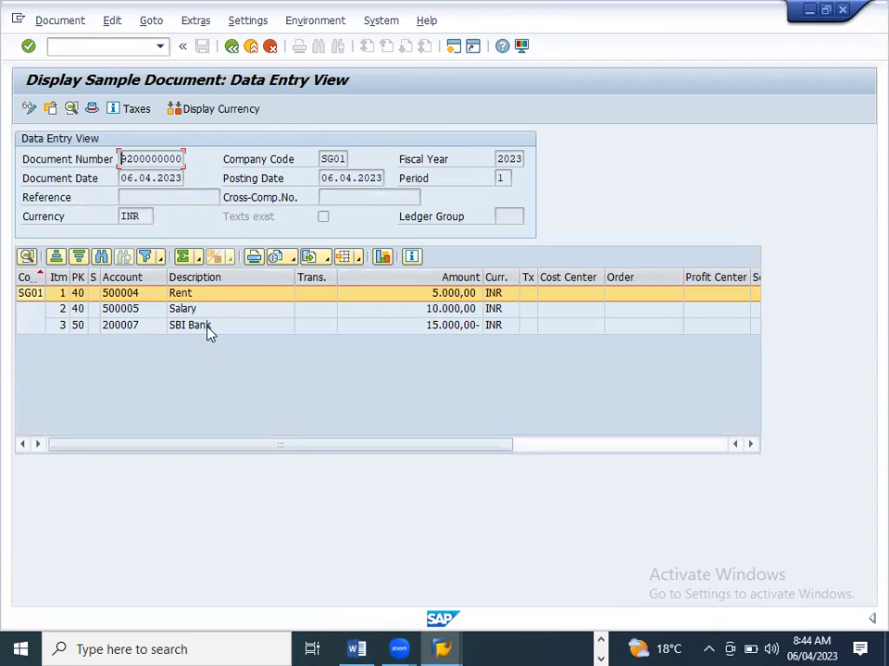
pyautogui.click(97, 46)
pyautogui.press('Return')
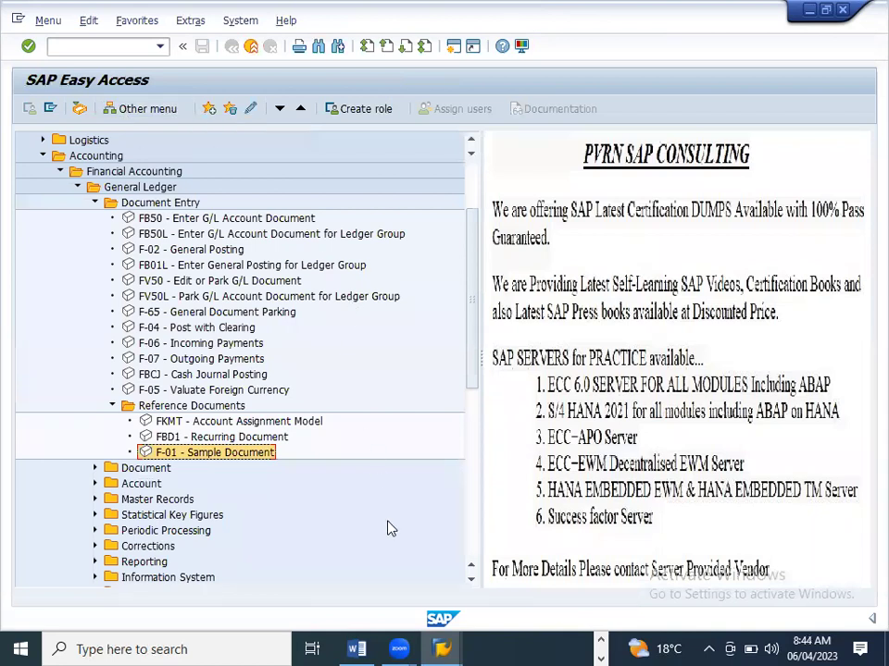
pyautogui.hotkey('alt', 'Tab')
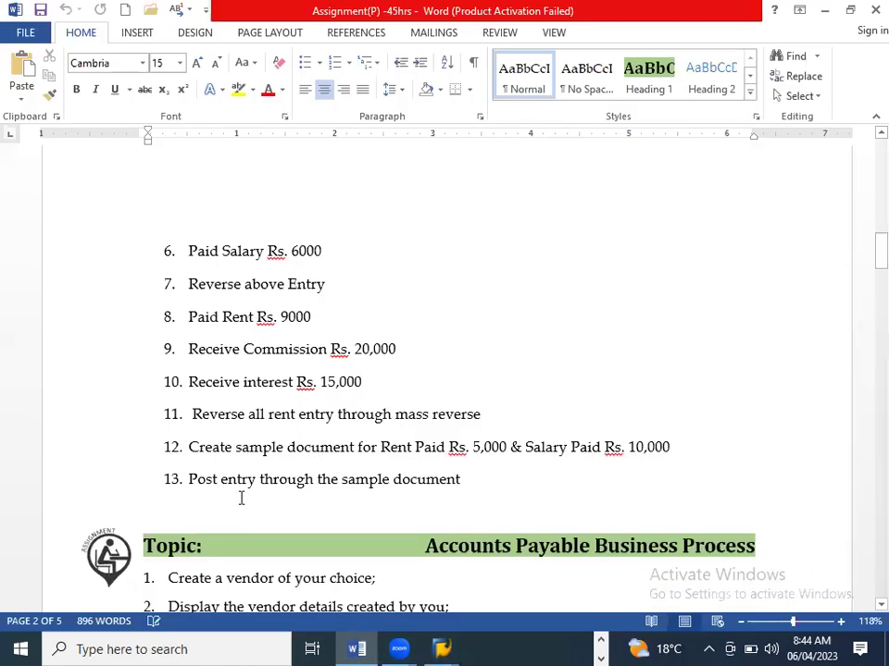
pyautogui.click(359, 647)
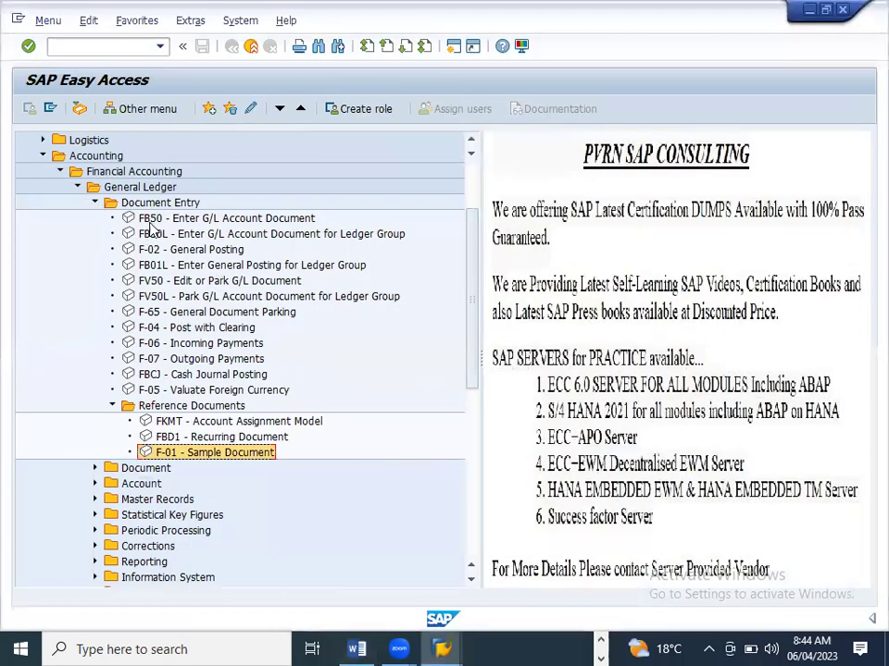
pyautogui.click(150, 220)
pyautogui.doubleClick(150, 222)
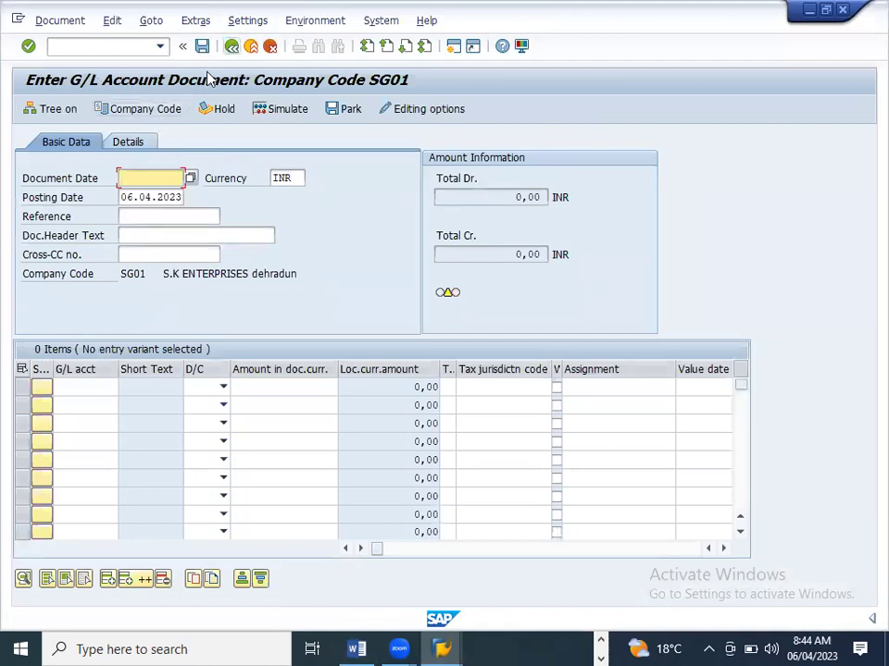
pyautogui.press('Return')
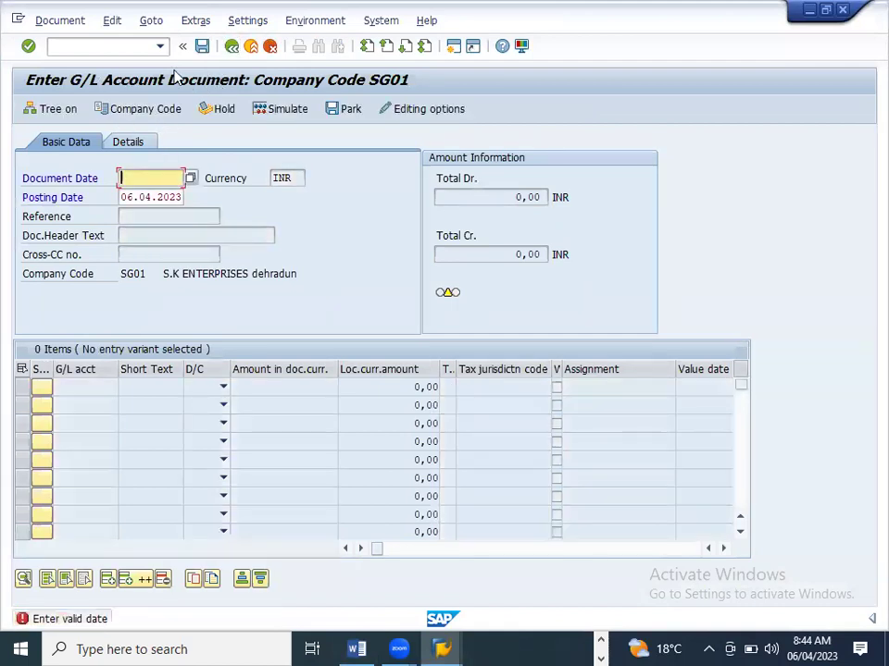
pyautogui.hotkey('ctrl', '/')
pyautogui.write('/n')
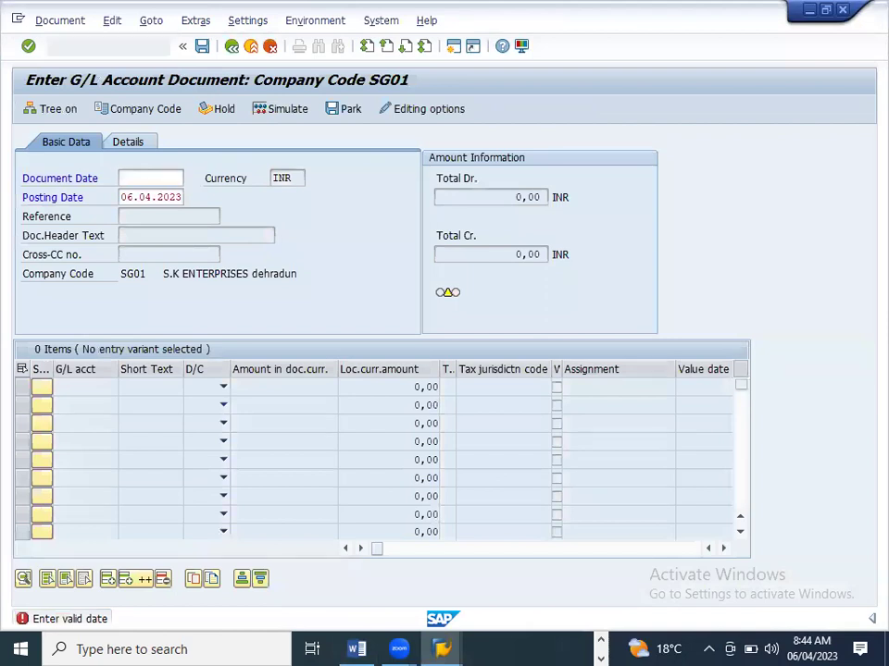
pyautogui.press('Return')
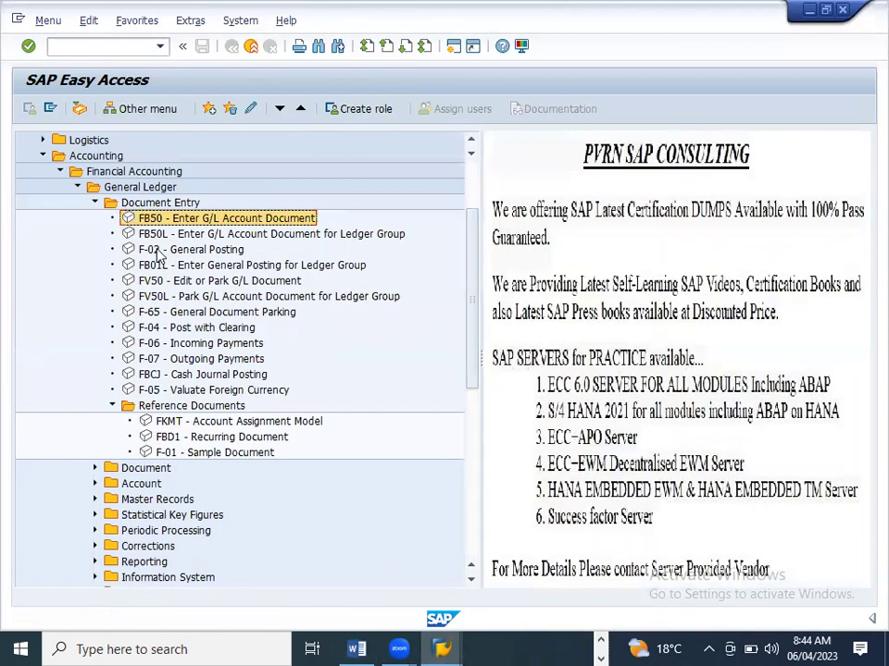
# - Start a General Posting (F-02) and set its document date to 06.04.2023, copied from the posting date
pyautogui.doubleClick(156, 250)
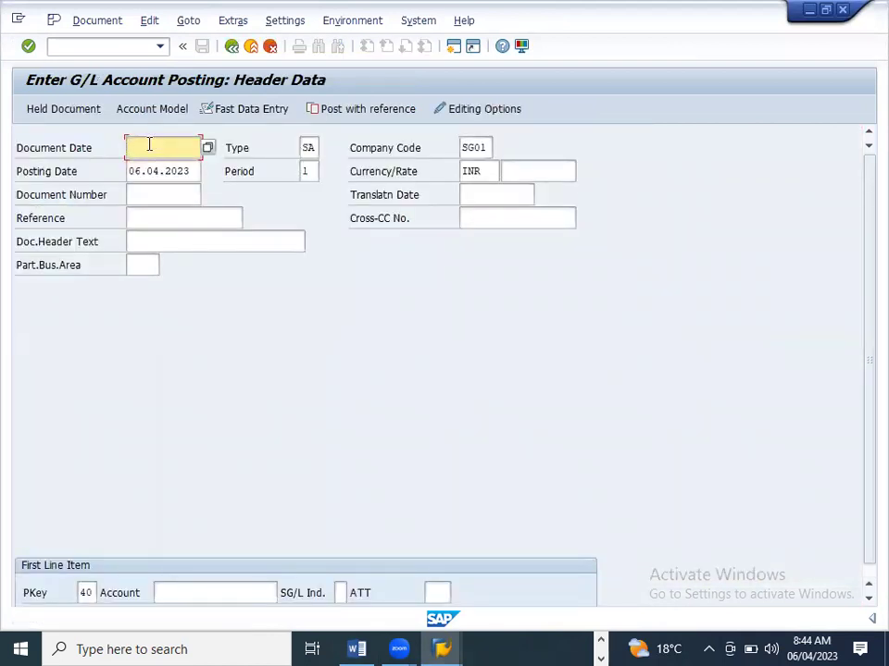
pyautogui.click(193, 174)
pyautogui.hotkey('ctrl', 'c')
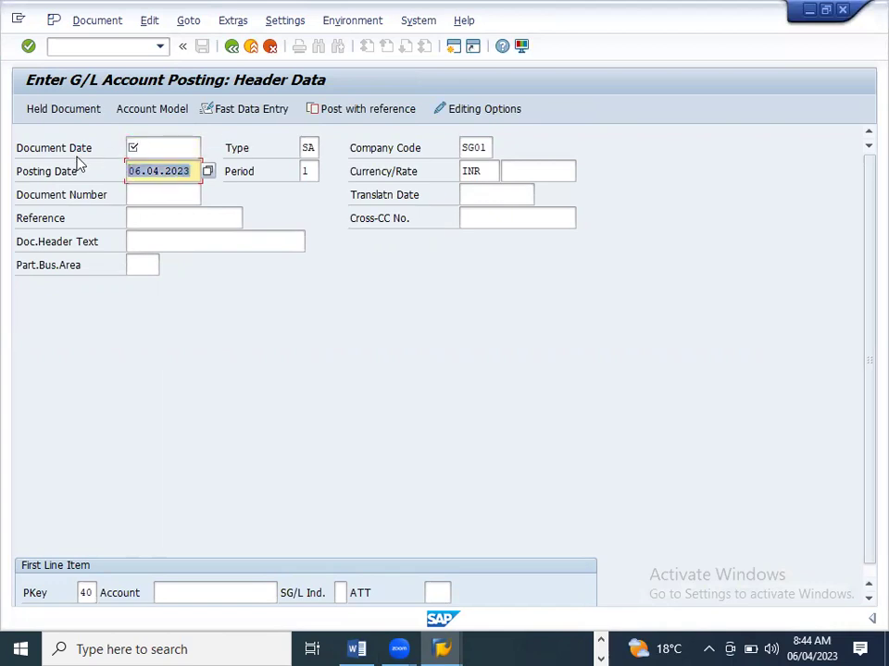
pyautogui.click(169, 154)
pyautogui.hotkey('ctrl', 'v')
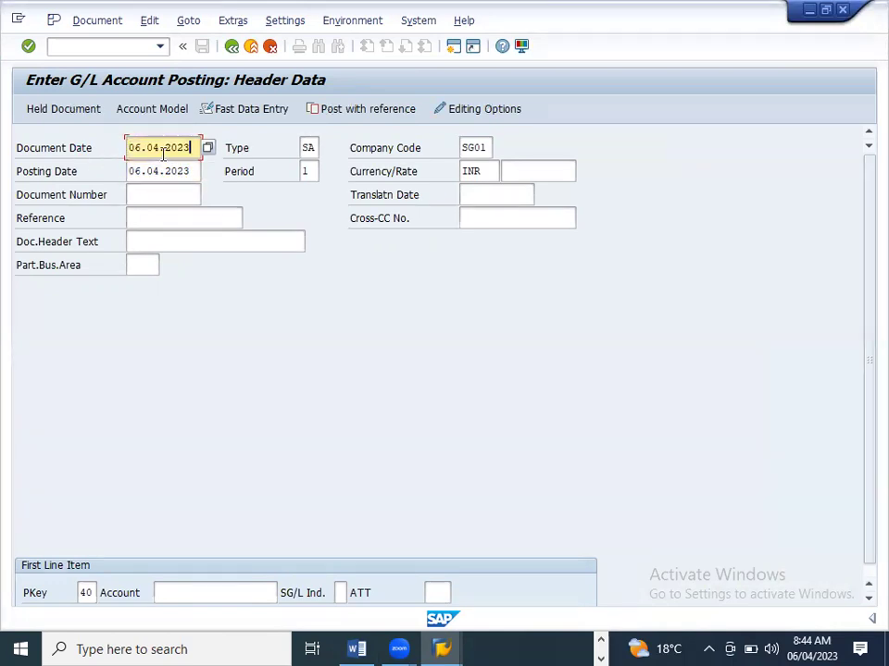
# - Post with reference to document 100000008 in company code SG01, fiscal year 2023, with Copy texts enabled
pyautogui.click(343, 111)
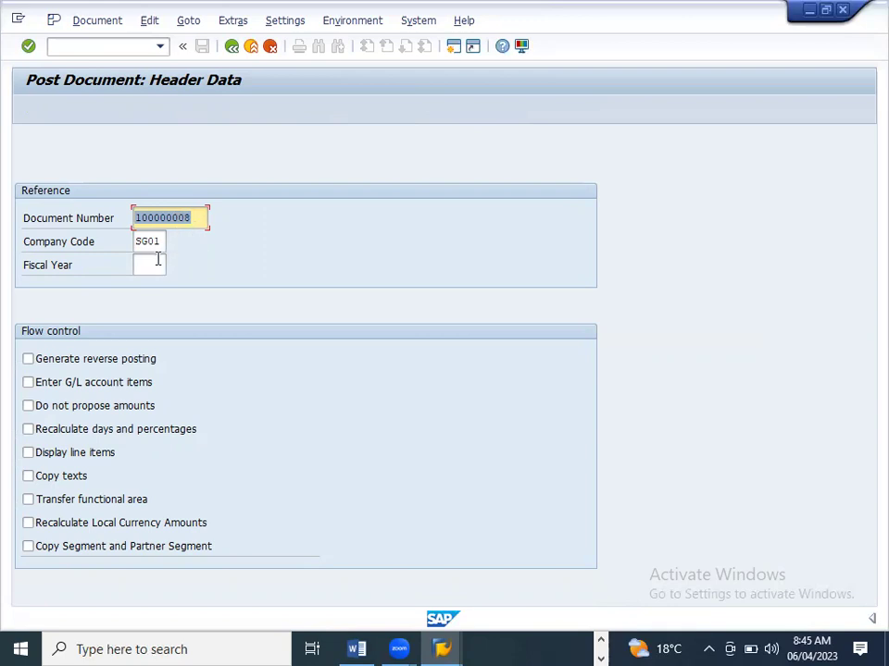
pyautogui.click(159, 264)
pyautogui.write('2023')
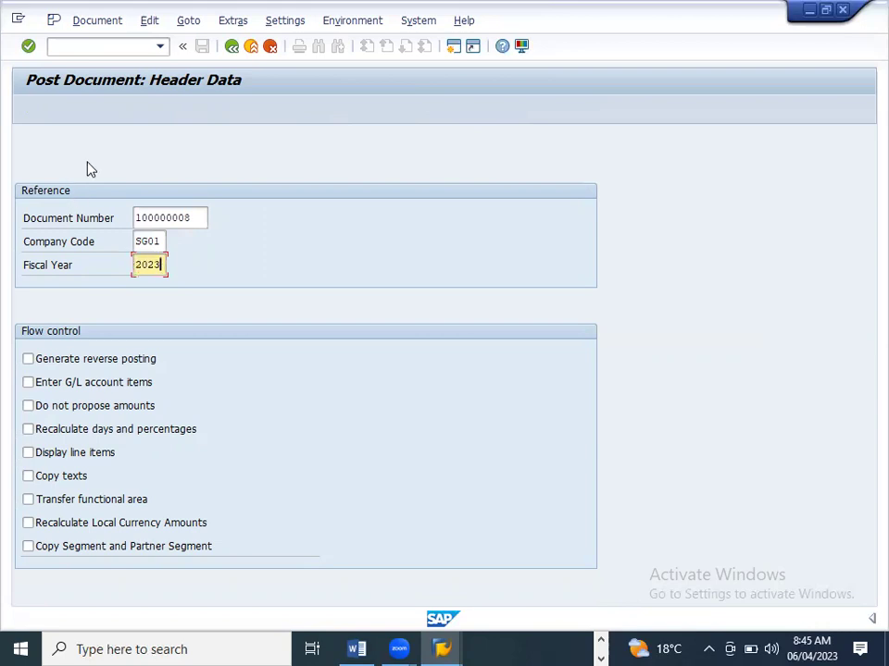
pyautogui.click(28, 476)
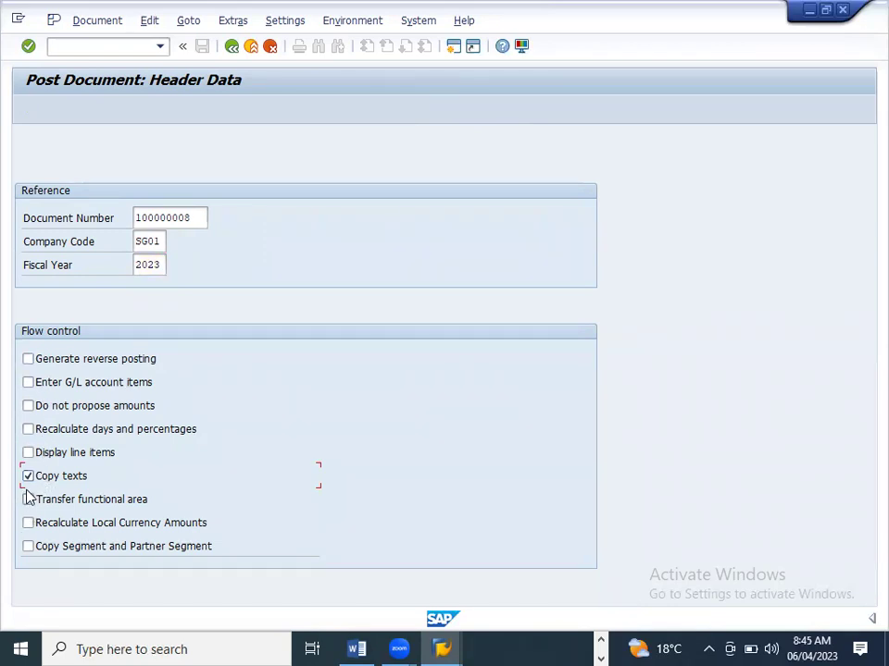
pyautogui.press('Return')
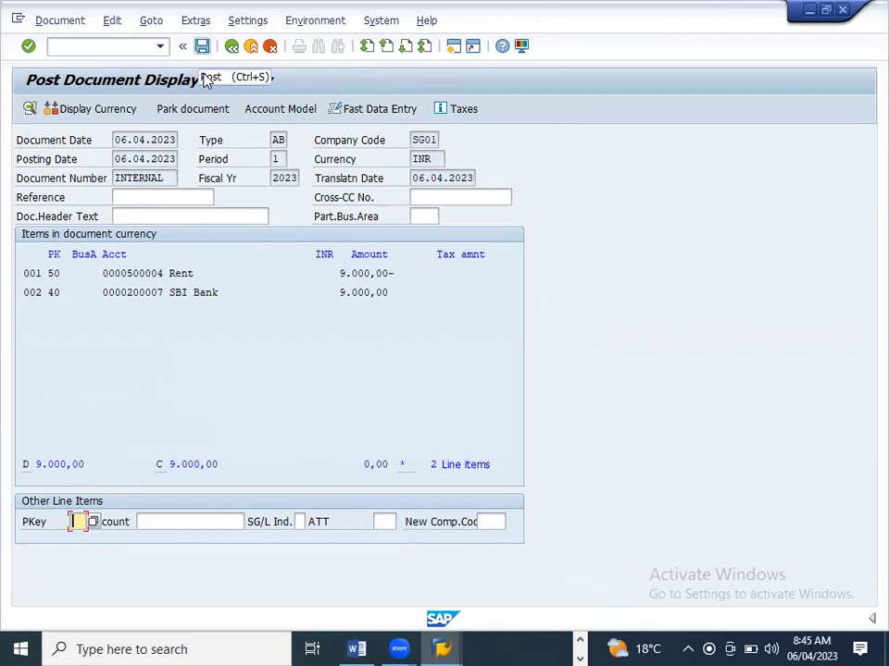
pyautogui.hotkey('ctrl', 's')
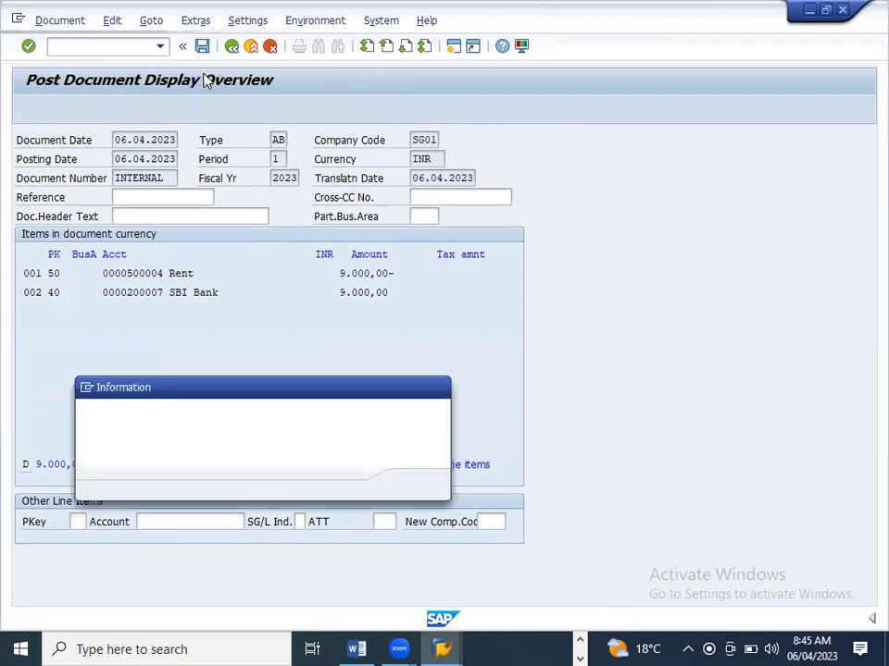
pyautogui.click(414, 486)
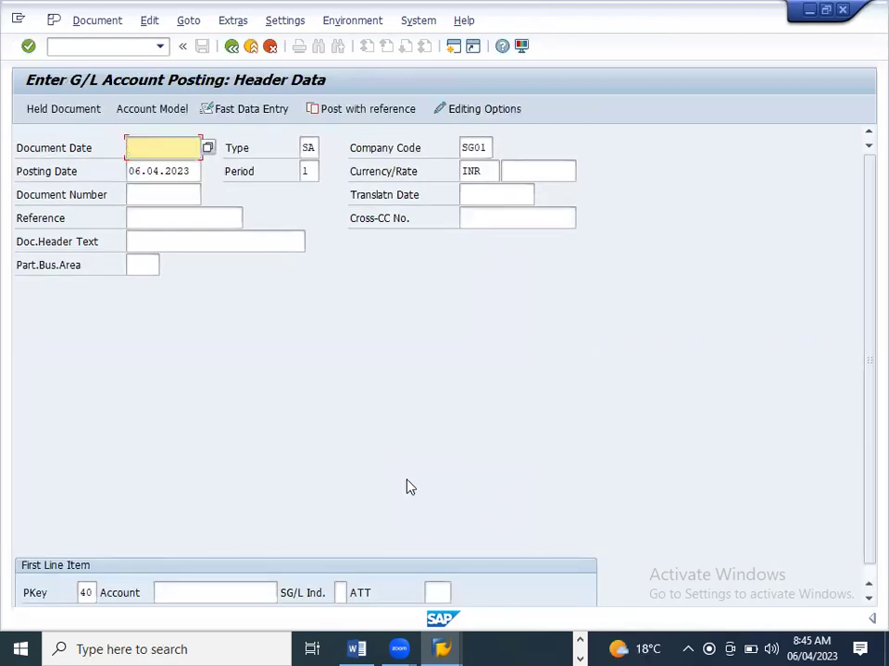
# - Refresh the line item list of rent account 500004 and compare it with the tasks in the Word assignment
pyautogui.click(84, 46)
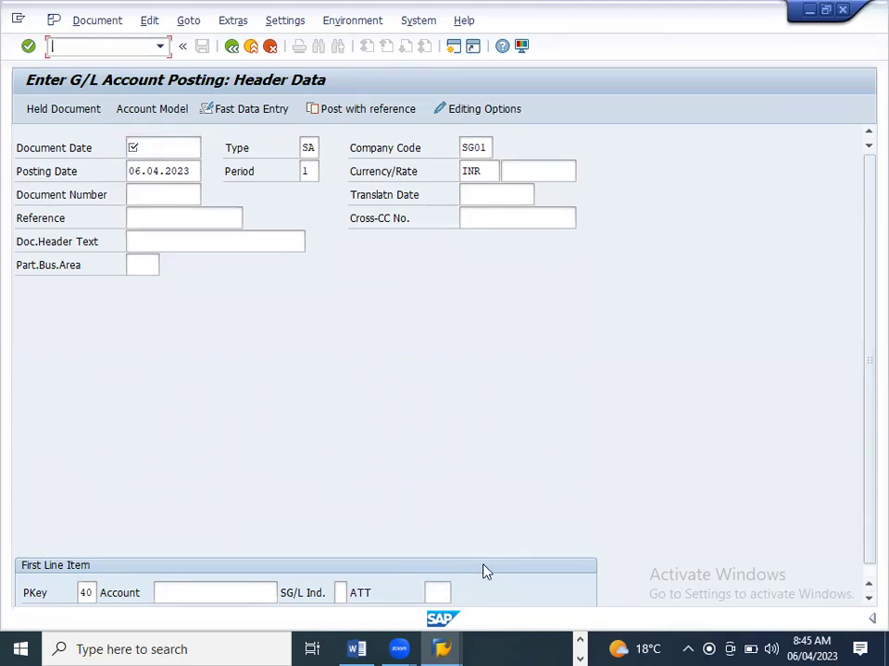
pyautogui.click(451, 646)
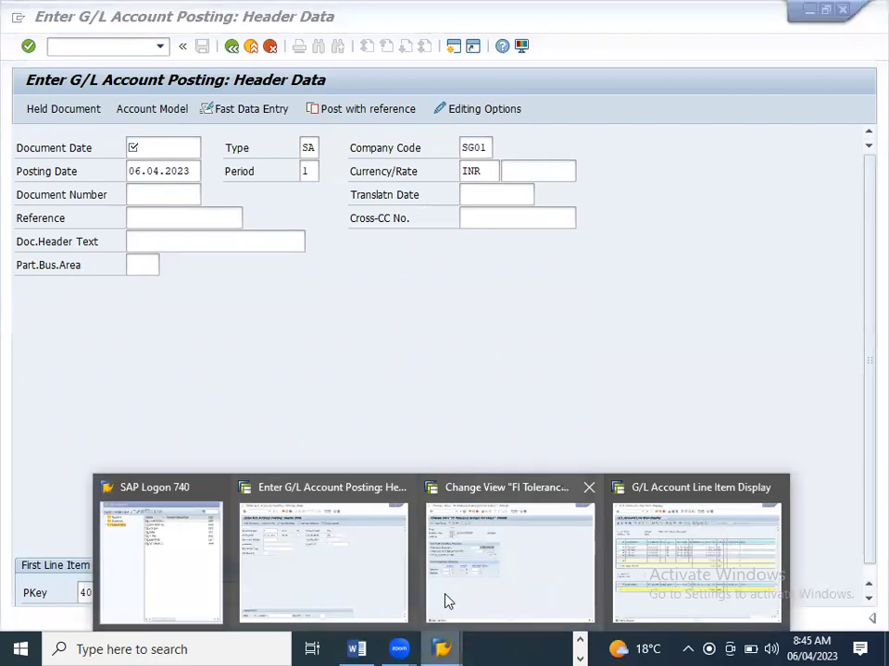
pyautogui.click(630, 595)
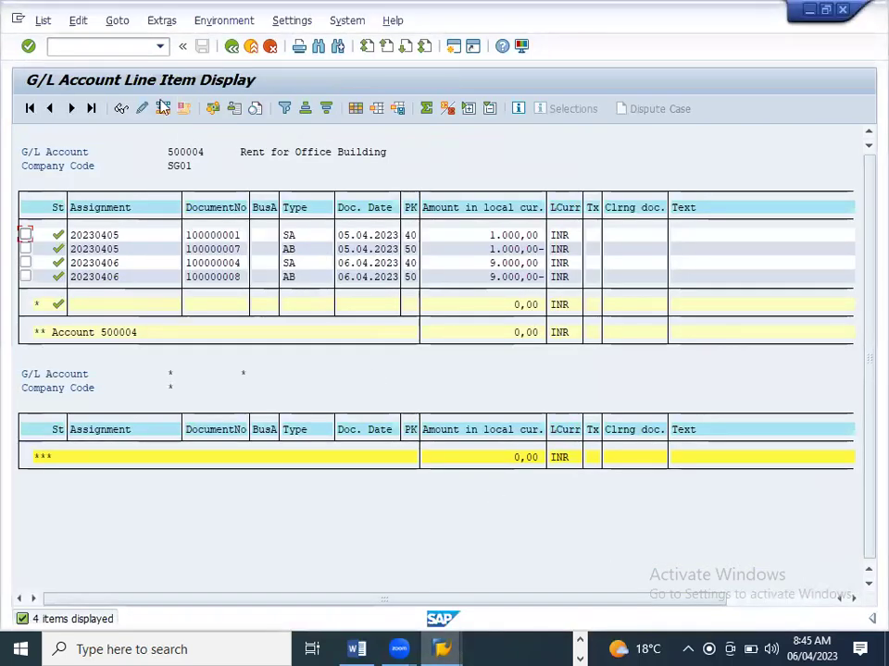
pyautogui.click(41, 21)
pyautogui.click(68, 62)
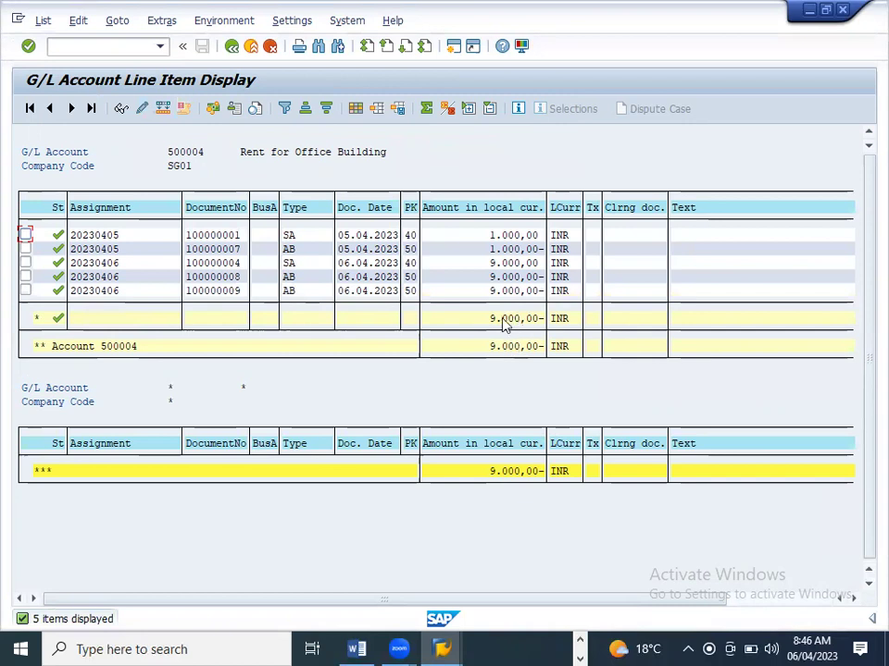
pyautogui.click(358, 649)
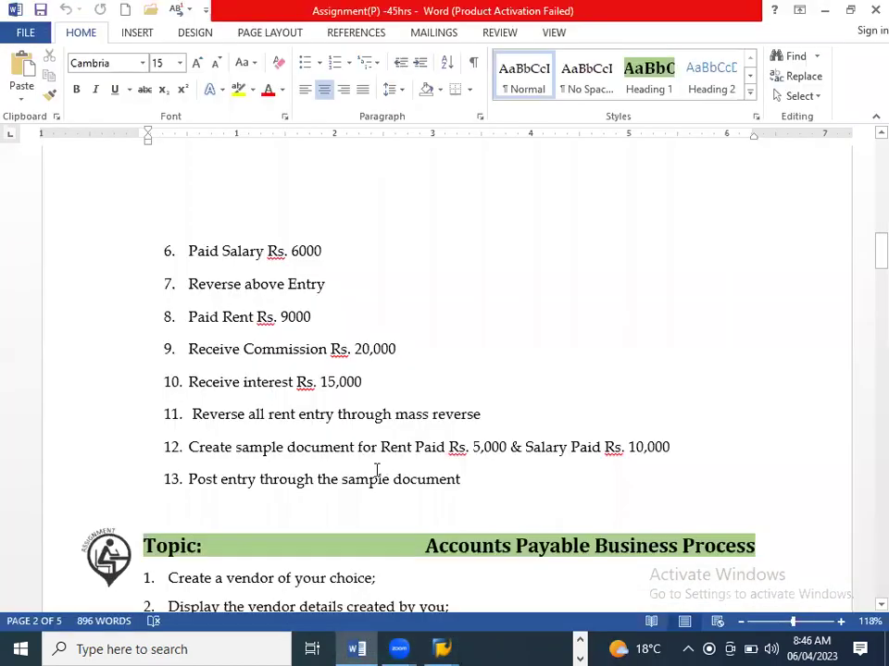
pyautogui.scroll(1, 353, 453)
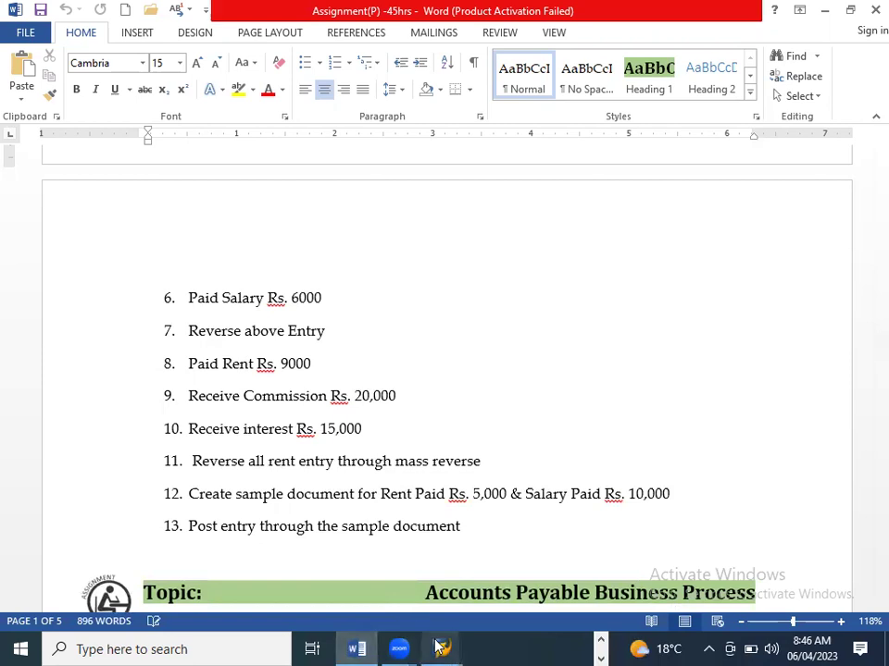
# - Display all line items of G/L account 500005 Salary Account for company code SG01 in the line item report
pyautogui.moveTo(452, 643)
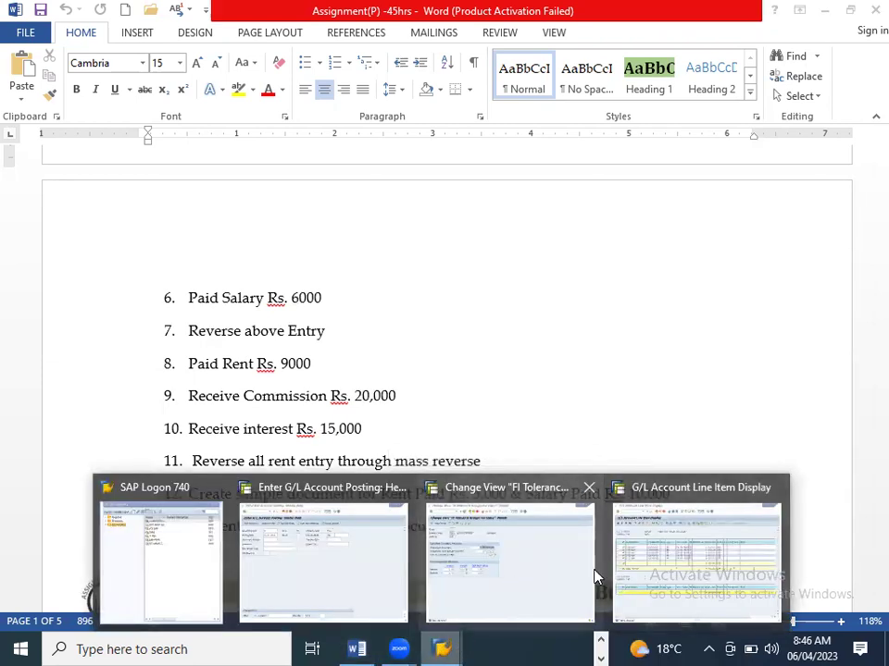
pyautogui.click(618, 563)
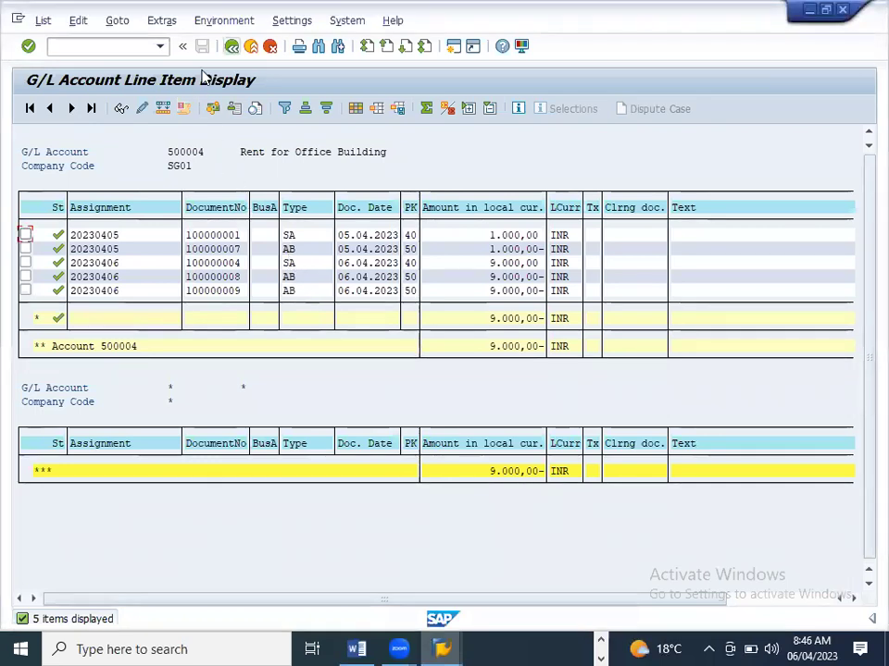
pyautogui.press('F3')
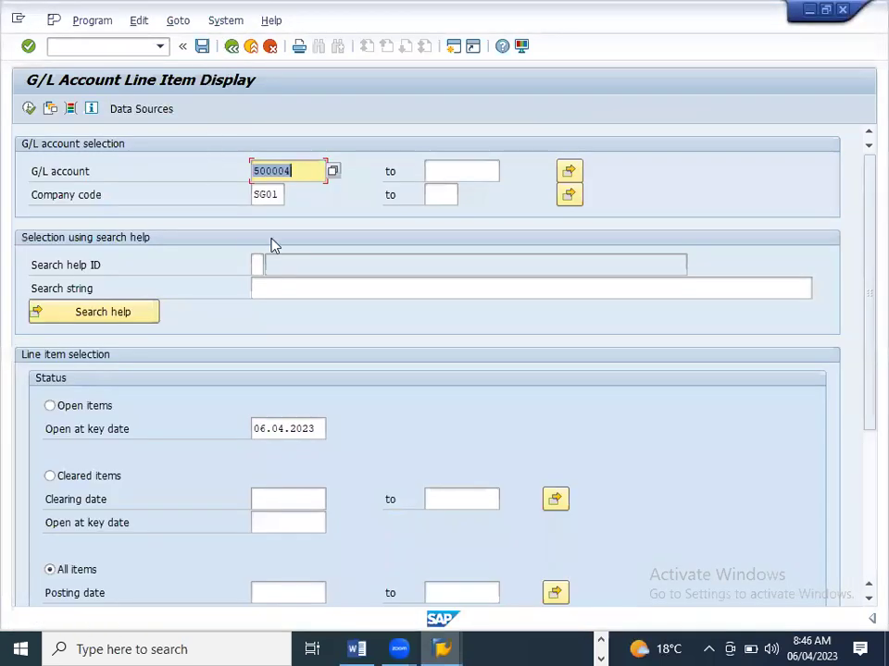
pyautogui.click(331, 173)
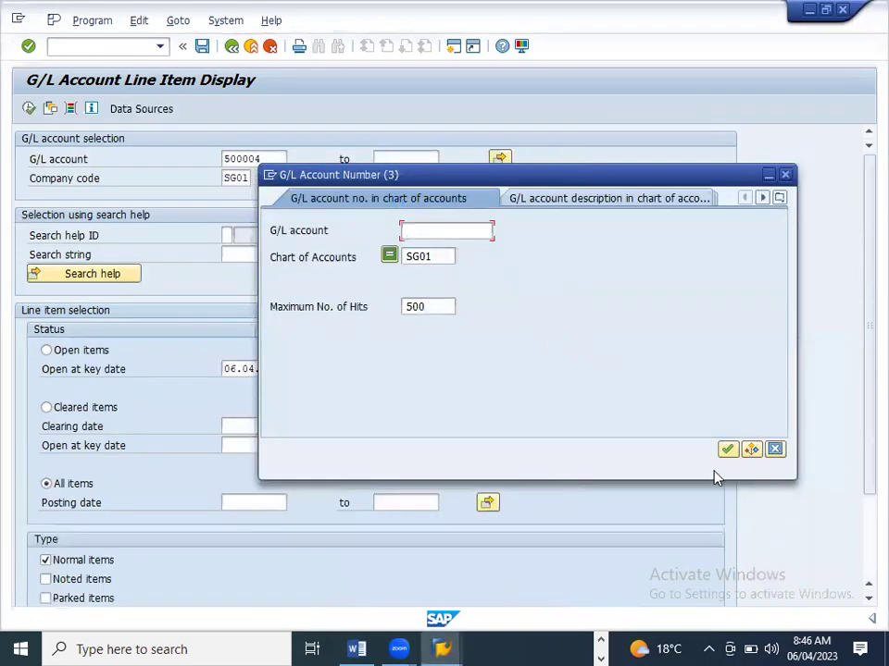
pyautogui.click(728, 449)
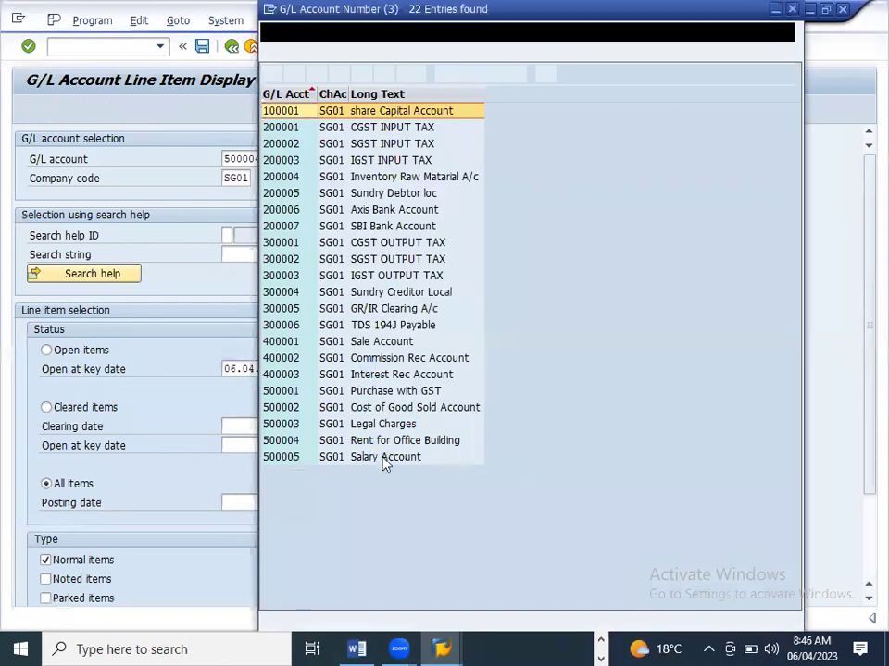
pyautogui.doubleClick(383, 458)
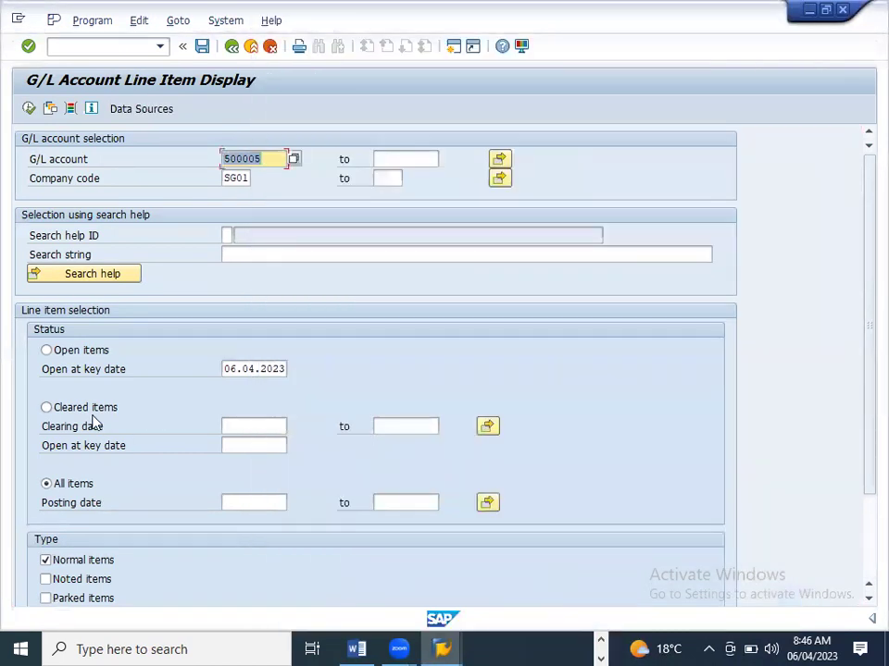
pyautogui.click(29, 108)
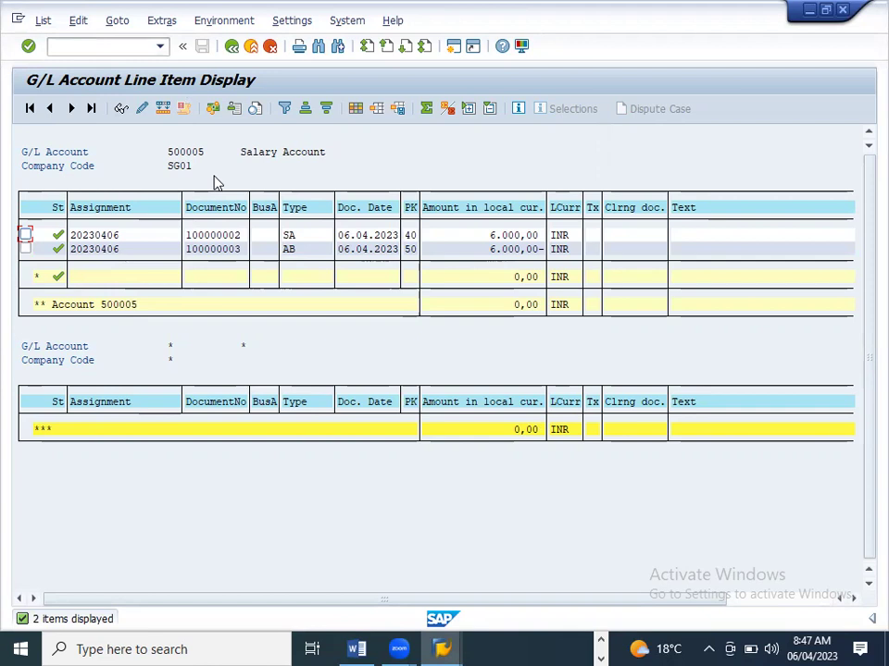
# - Refresh the salary account's line item list and return to the report's selection screen
pyautogui.click(43, 22)
pyautogui.click(61, 63)
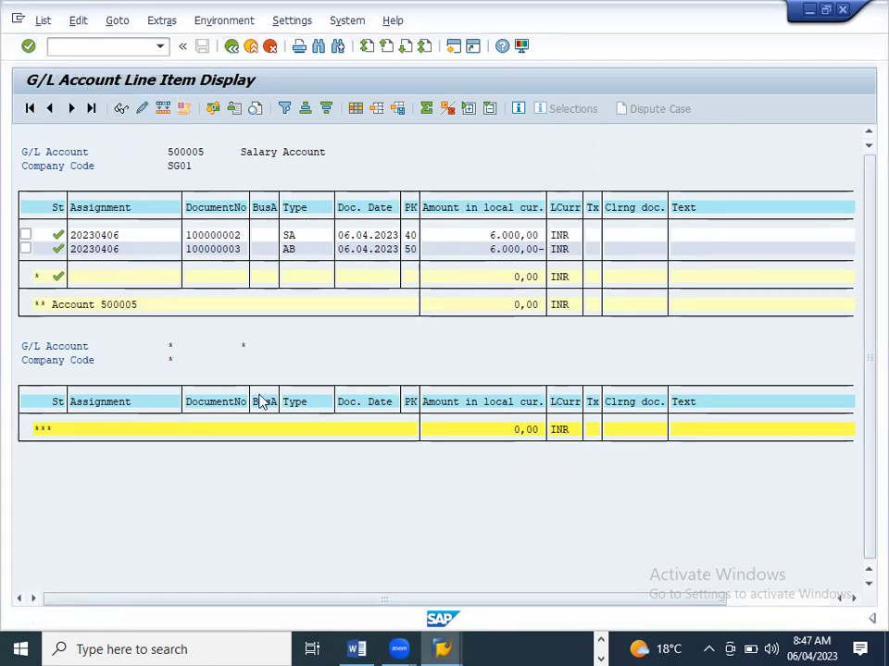
pyautogui.press('F3')
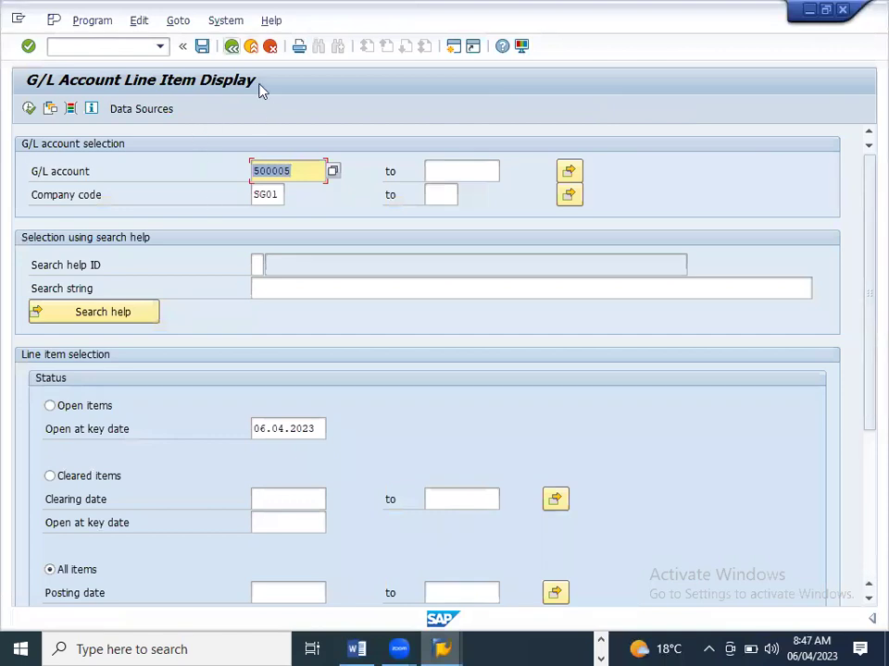
# - Return from the line item report to the SAP Easy Access tree and collapse the General Ledger folders under Financial Accounting
pyautogui.press('F3')
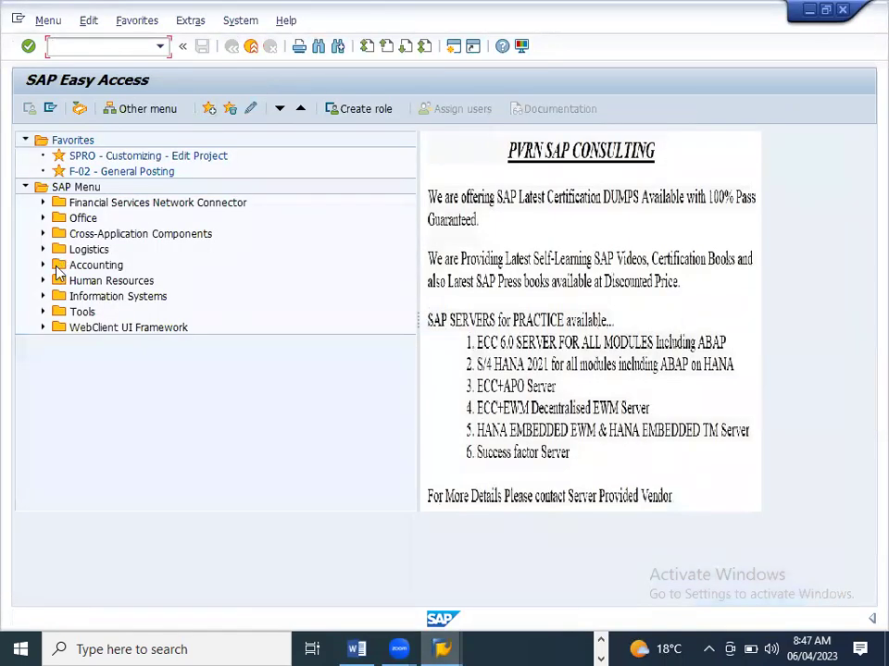
pyautogui.click(42, 265)
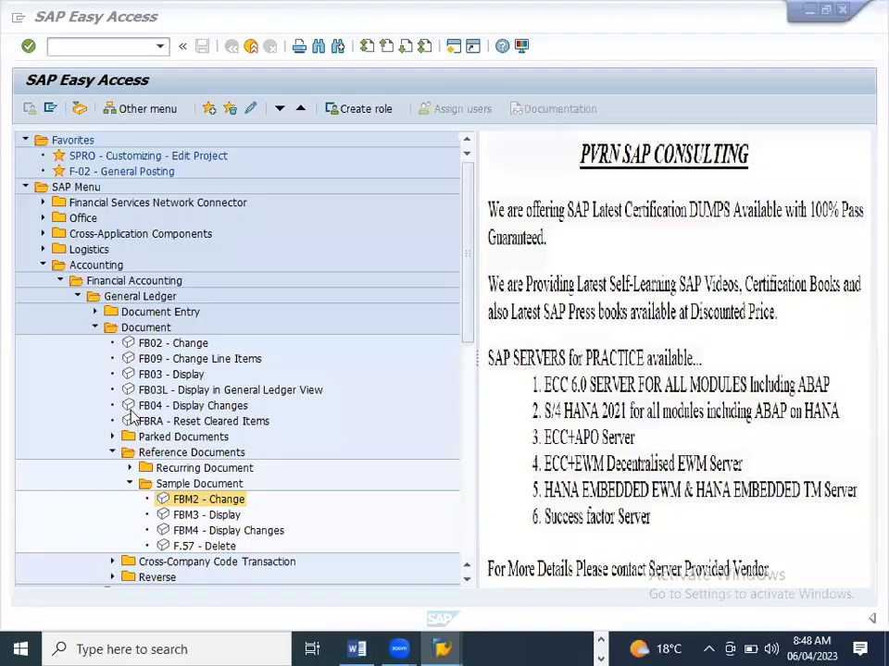
pyautogui.click(130, 484)
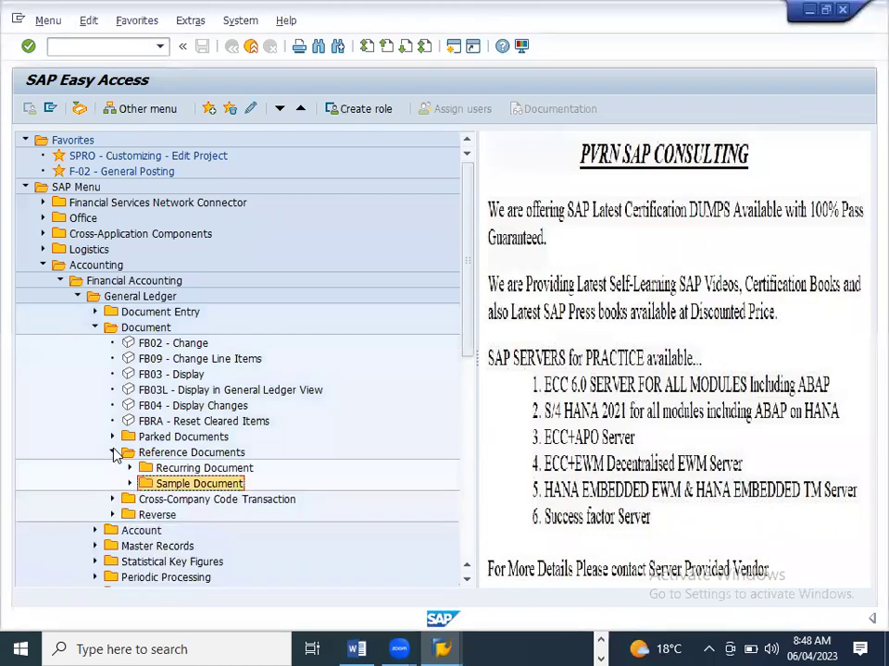
pyautogui.click(112, 453)
pyautogui.click(94, 329)
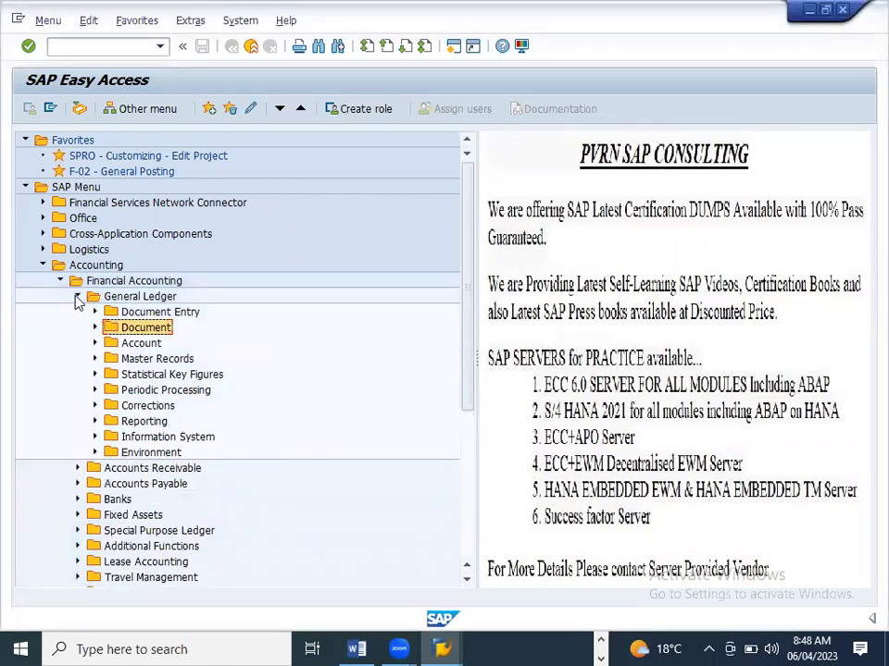
pyautogui.click(77, 298)
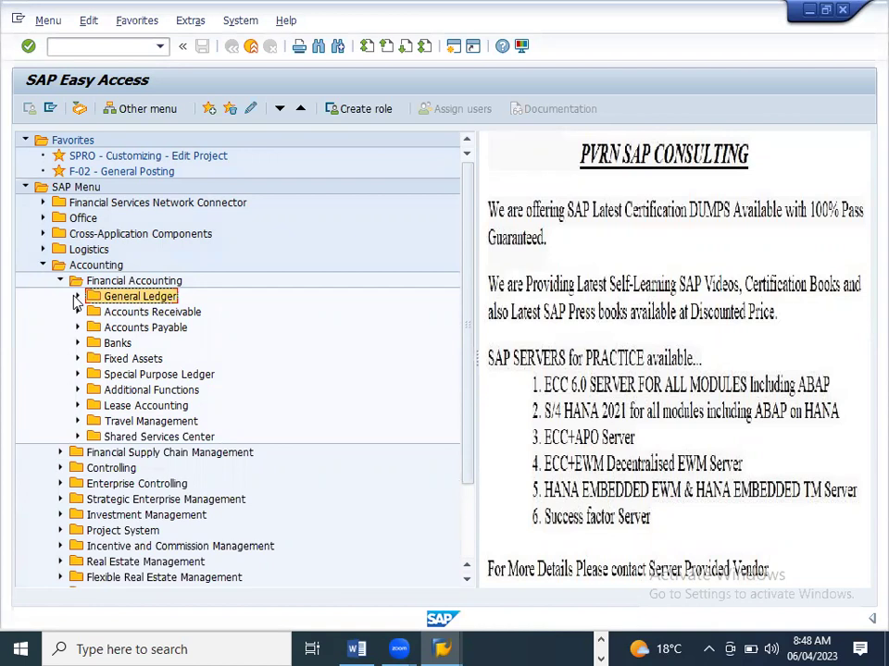
# - Open the FBM2 Change transaction for sample documents from the General Ledger's reference documents
pyautogui.click(76, 297)
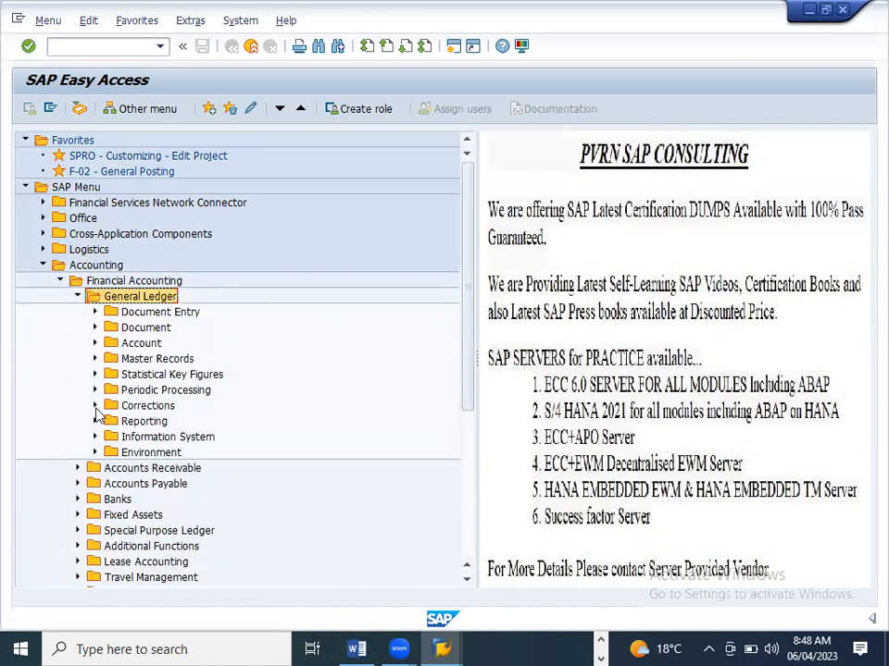
pyautogui.click(95, 329)
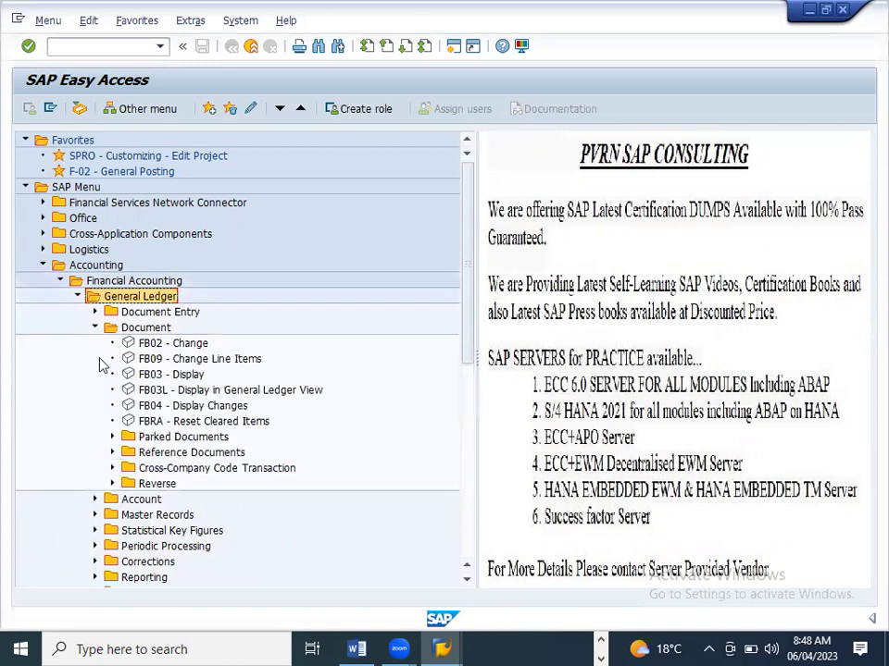
pyautogui.click(112, 453)
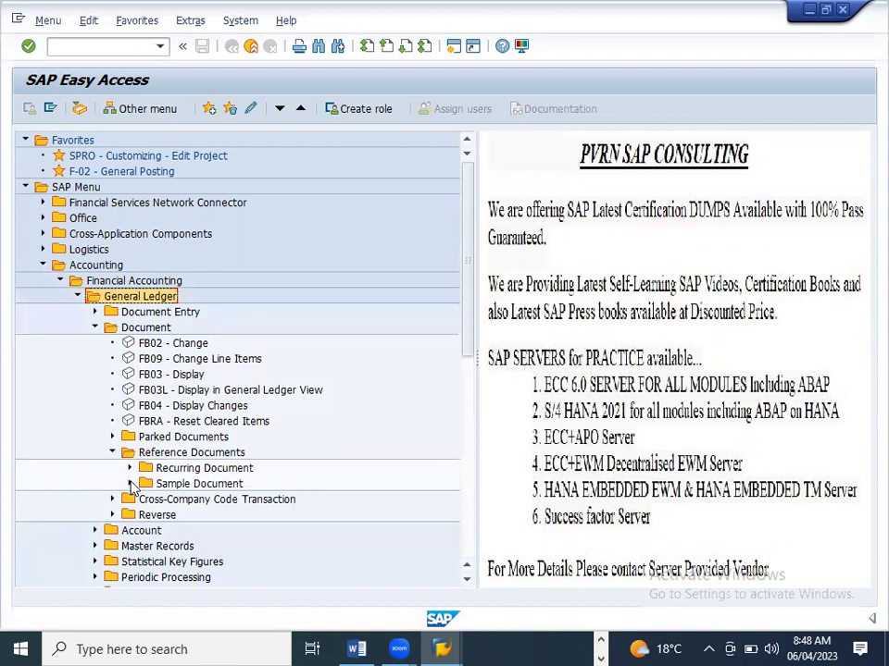
pyautogui.click(130, 483)
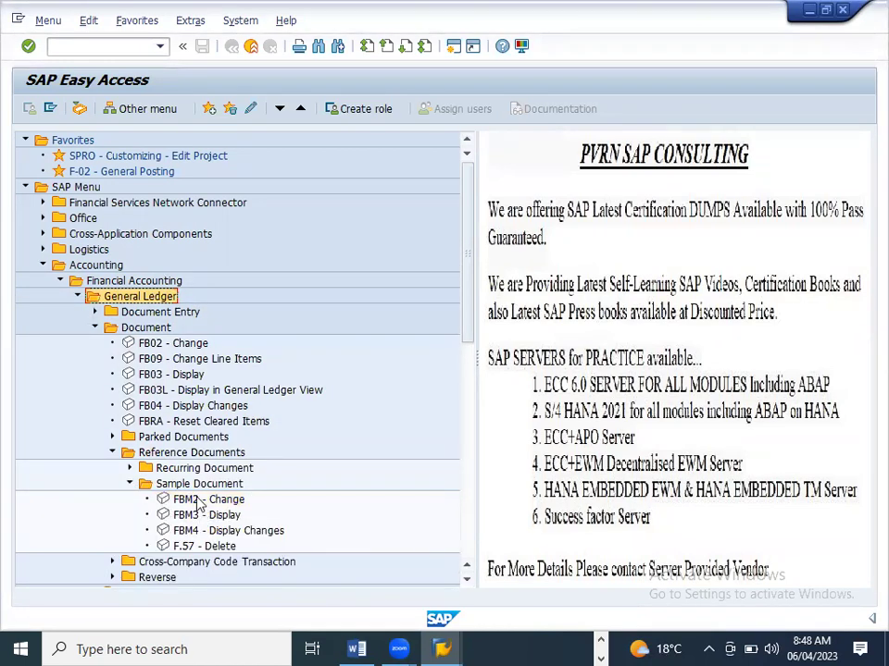
pyautogui.doubleClick(197, 500)
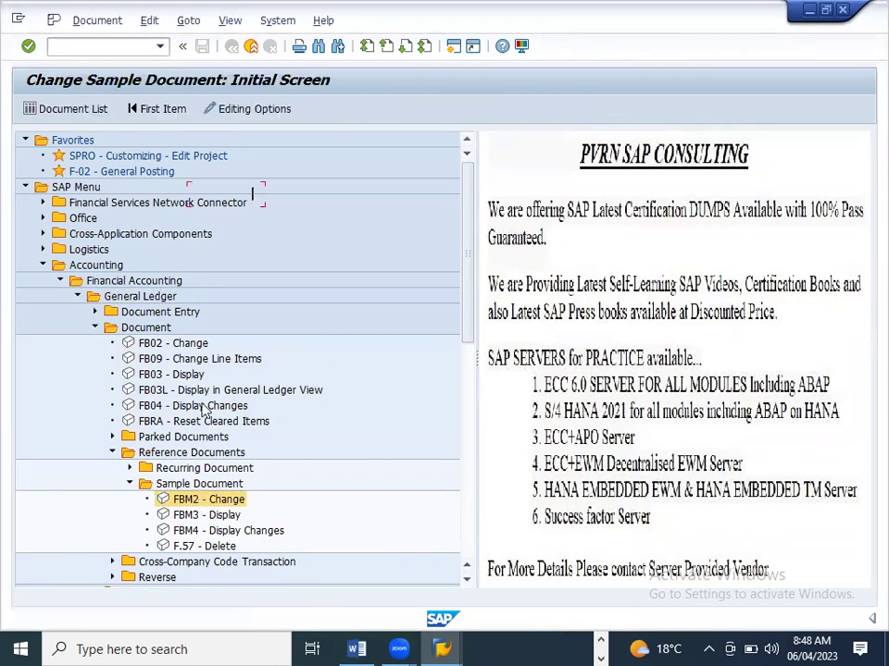
pyautogui.press('Delete')
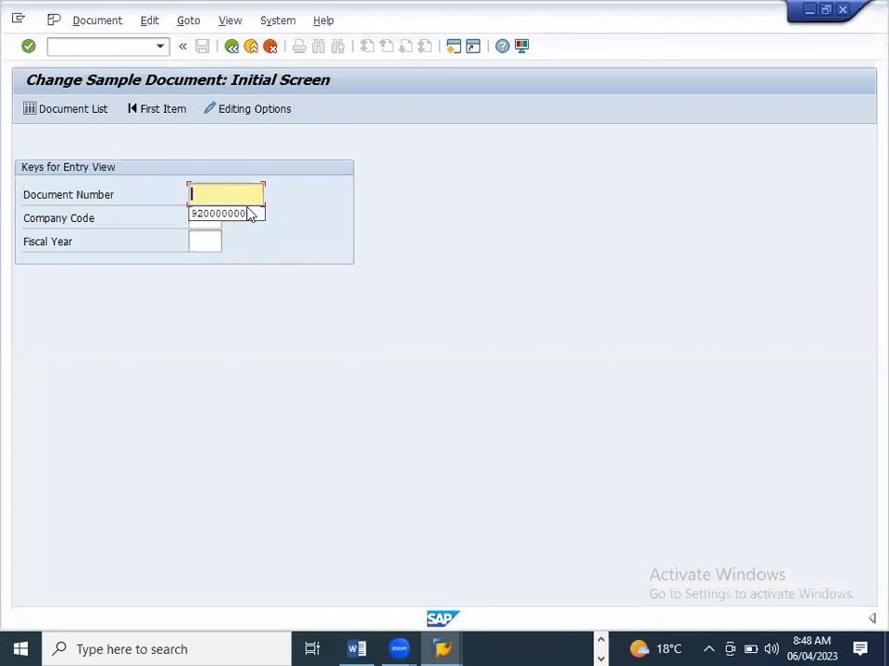
pyautogui.click(207, 241)
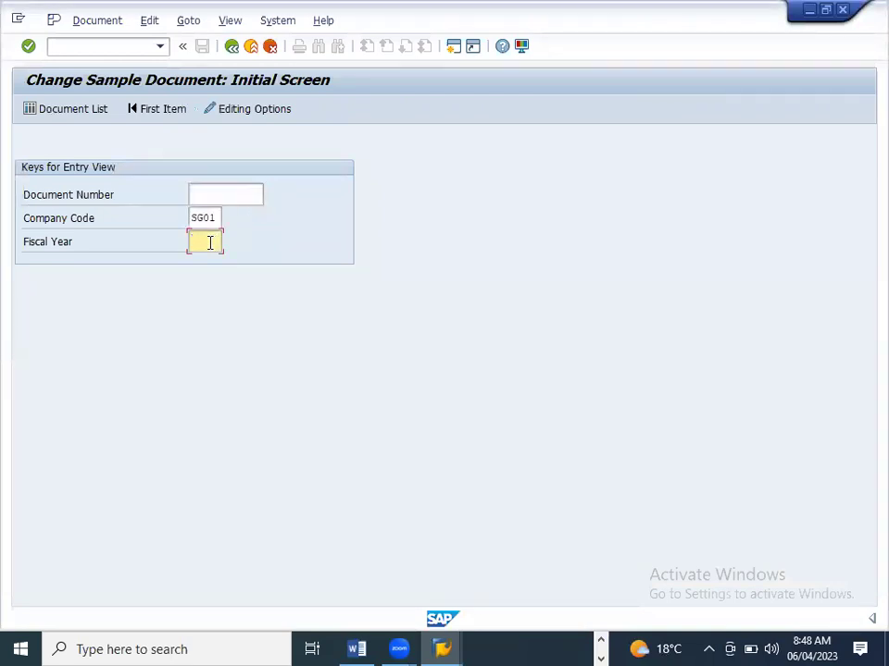
pyautogui.write('202')
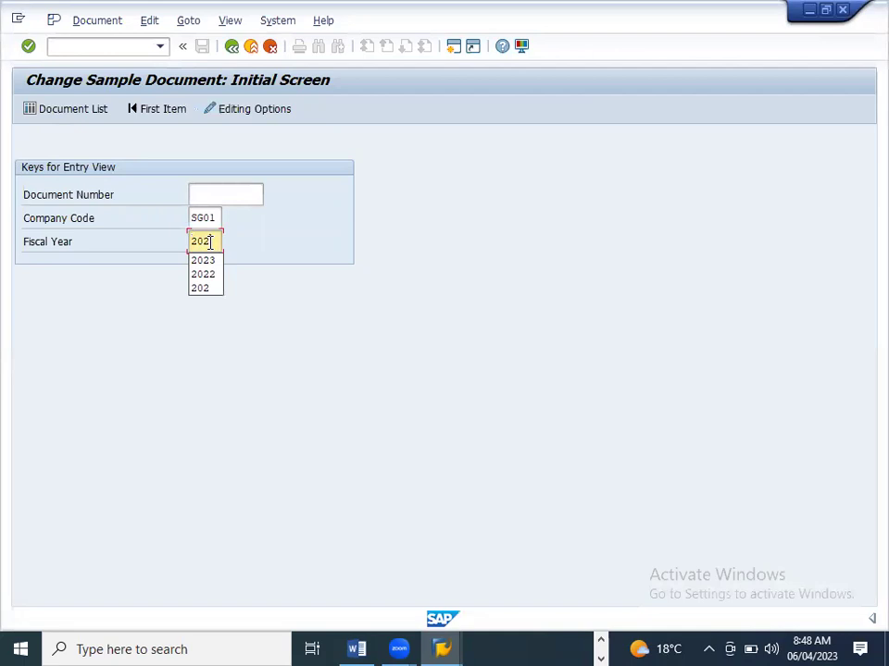
pyautogui.write('3')
pyautogui.click(96, 113)
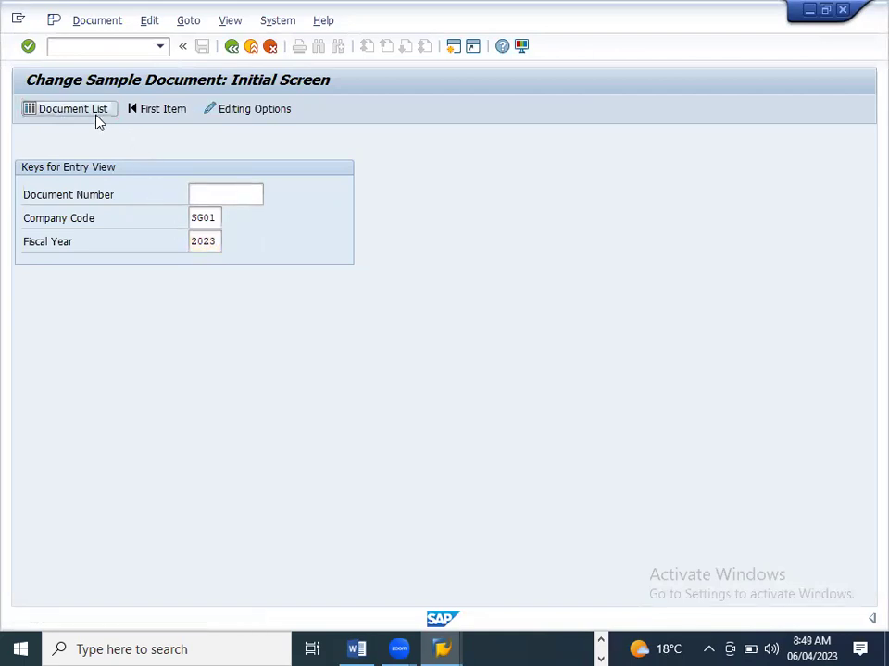
pyautogui.click(255, 194)
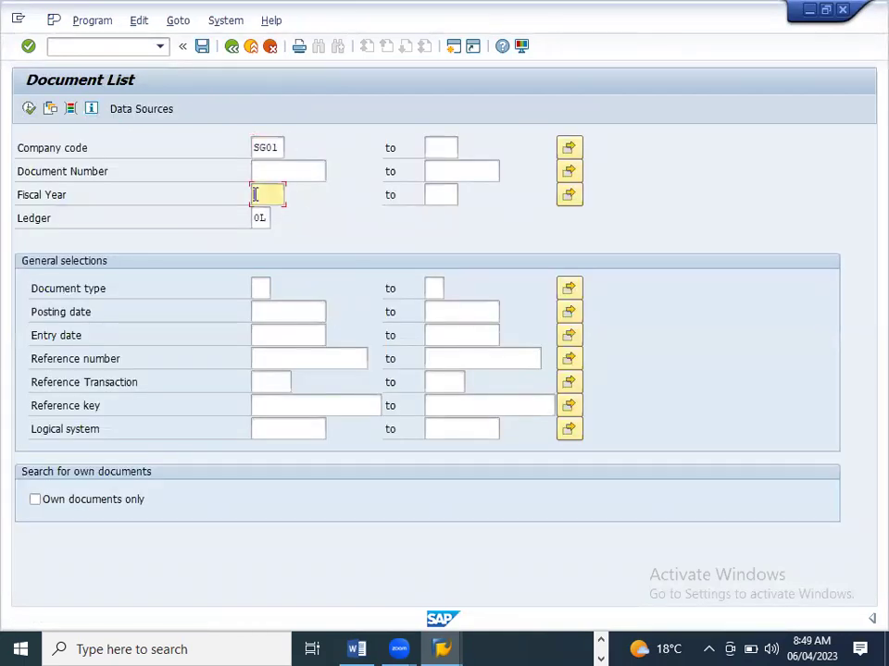
pyautogui.write('2023')
pyautogui.click(29, 108)
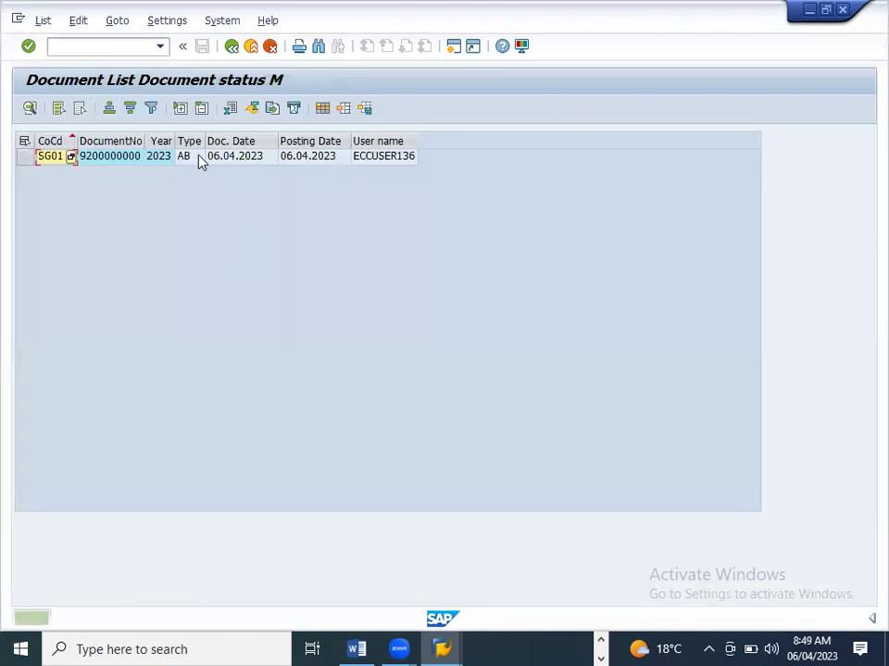
pyautogui.doubleClick(120, 160)
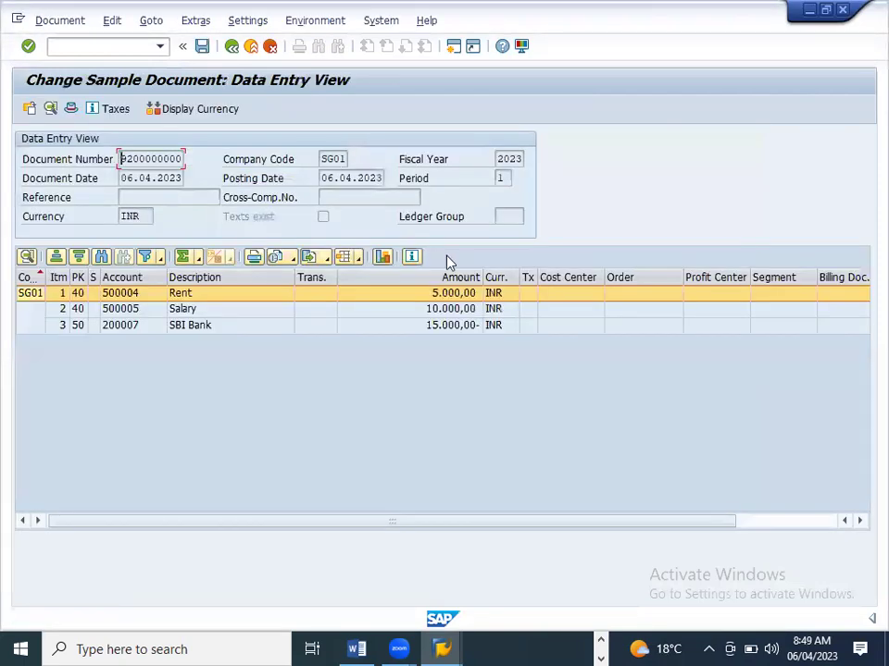
pyautogui.doubleClick(153, 159)
# - Switch to the G/L account posting session, set the document date to 06.04.2023 and start posting with reference
pyautogui.moveTo(442, 649)
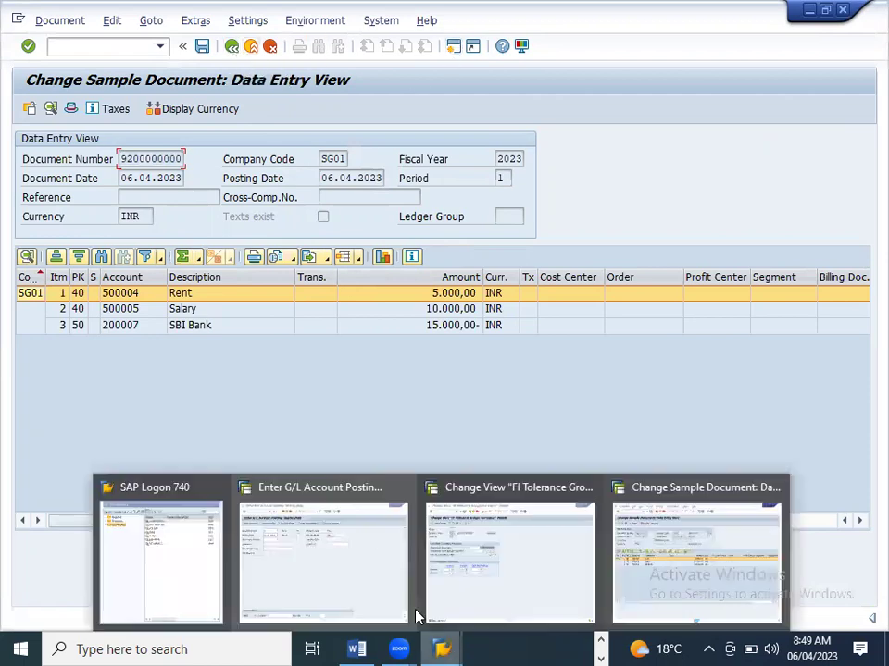
pyautogui.click(304, 552)
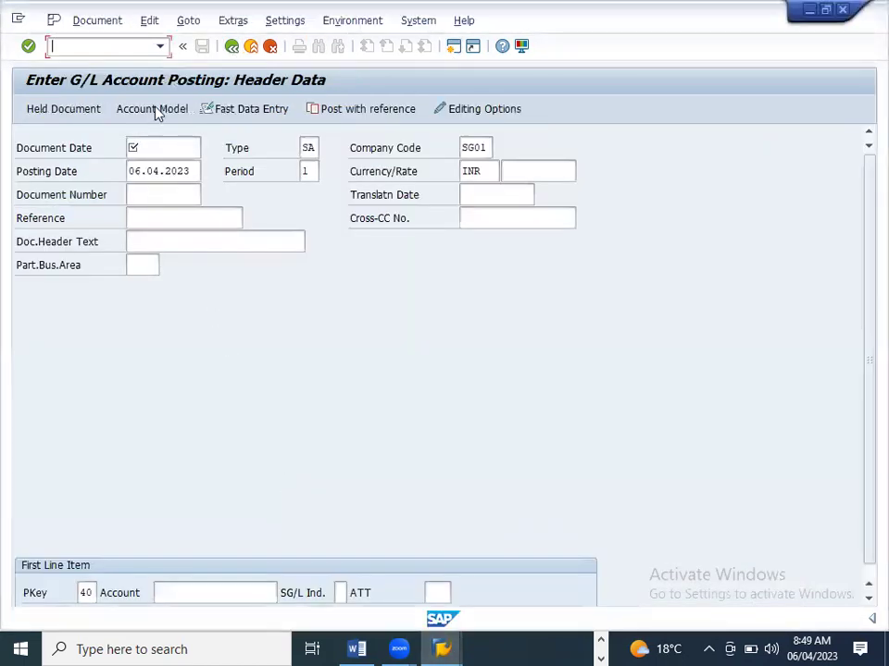
pyautogui.click(181, 150)
pyautogui.click(131, 171)
pyautogui.doubleClick(182, 176)
pyautogui.hotkey('ctrl', 'c')
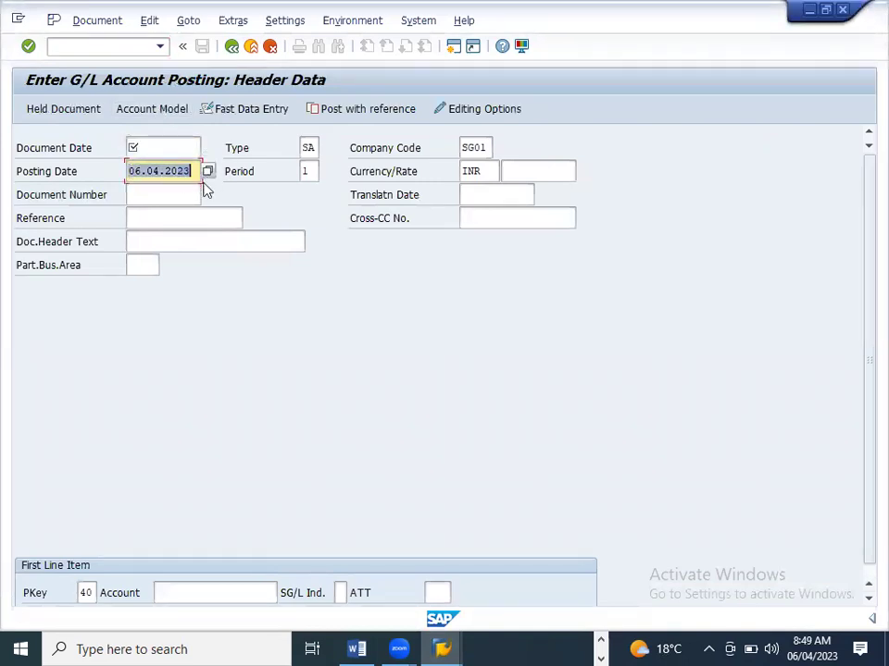
pyautogui.click(182, 149)
pyautogui.hotkey('ctrl', 'v')
pyautogui.click(322, 110)
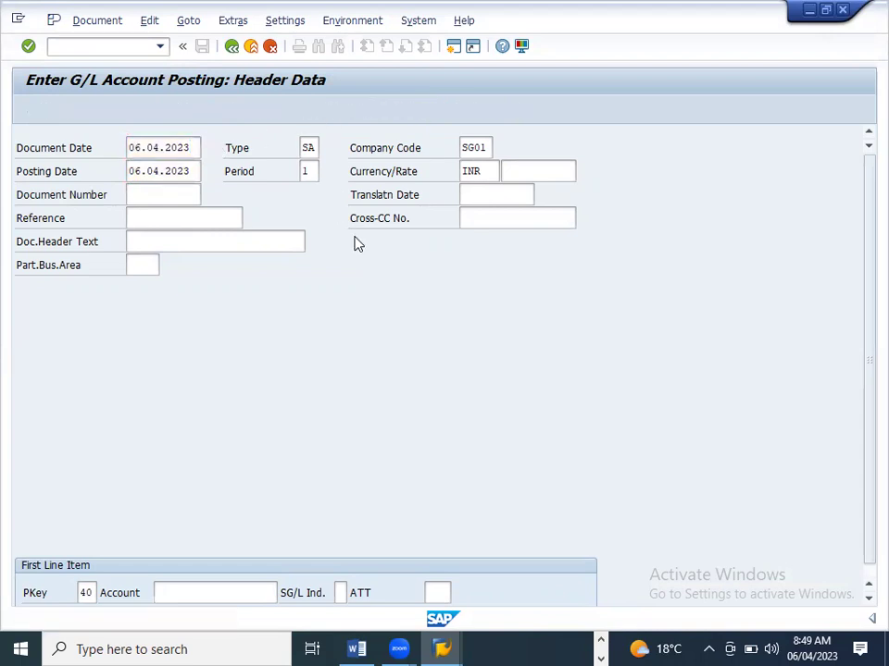
pyautogui.hotkey('ctrl', 'v')
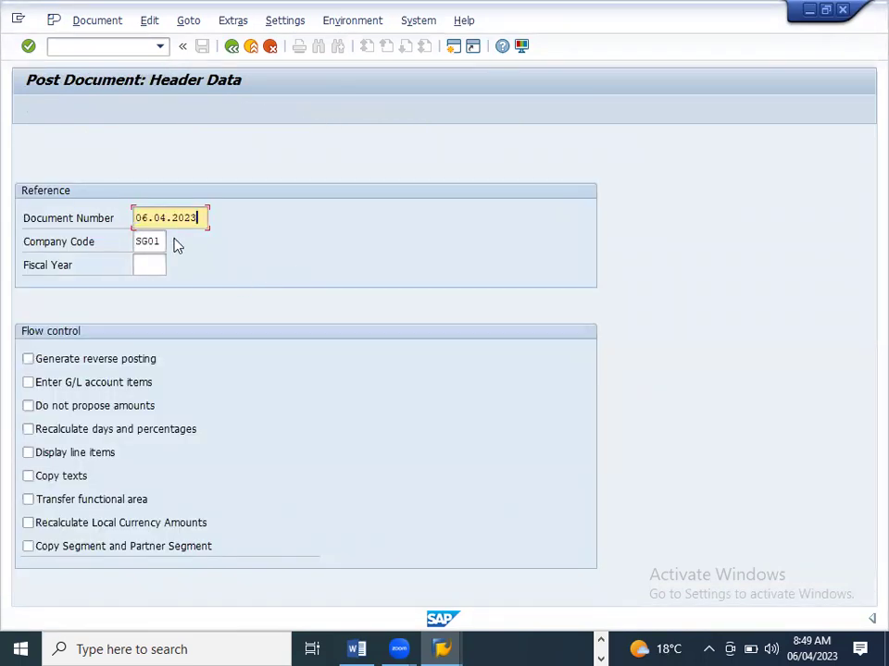
pyautogui.moveTo(208, 218); pyautogui.dragTo(26, 228)
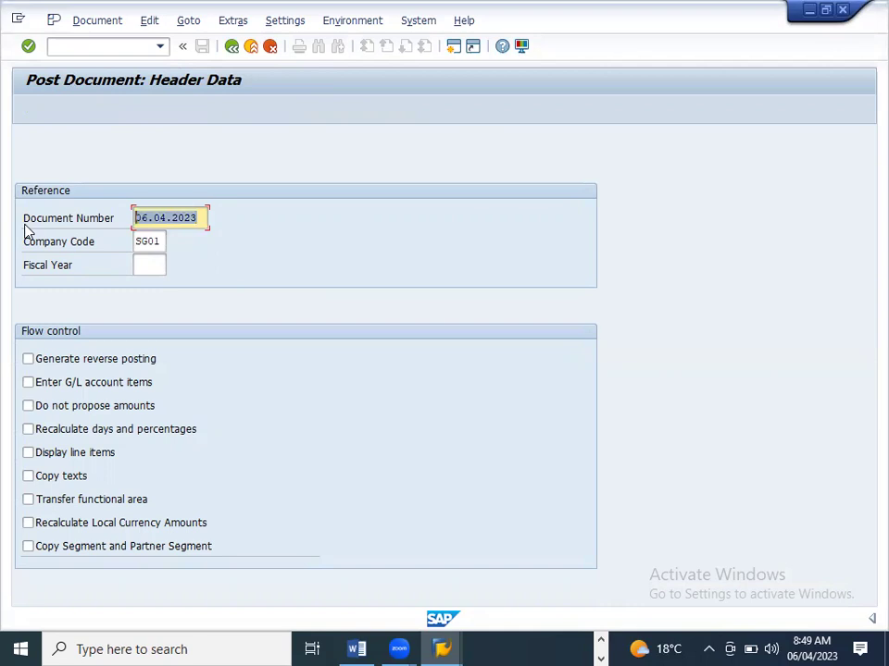
pyautogui.press('BackSpace')
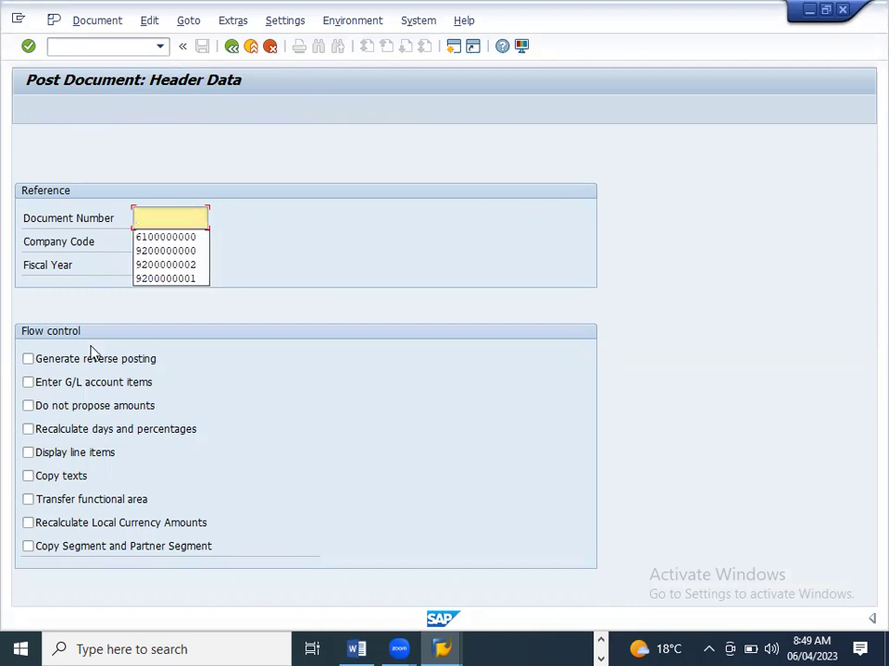
pyautogui.click(172, 252)
pyautogui.press('Return')
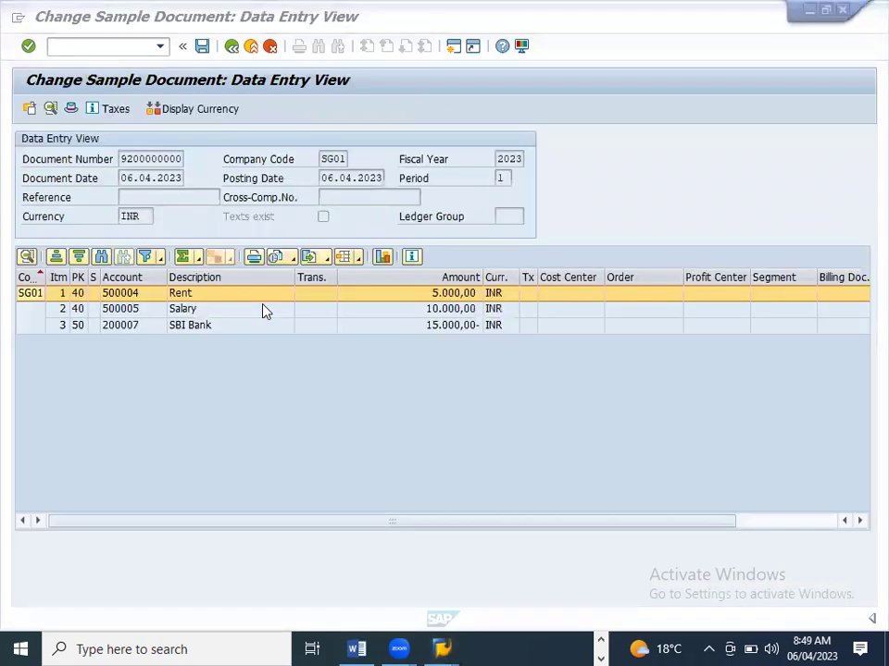
pyautogui.press('F3')
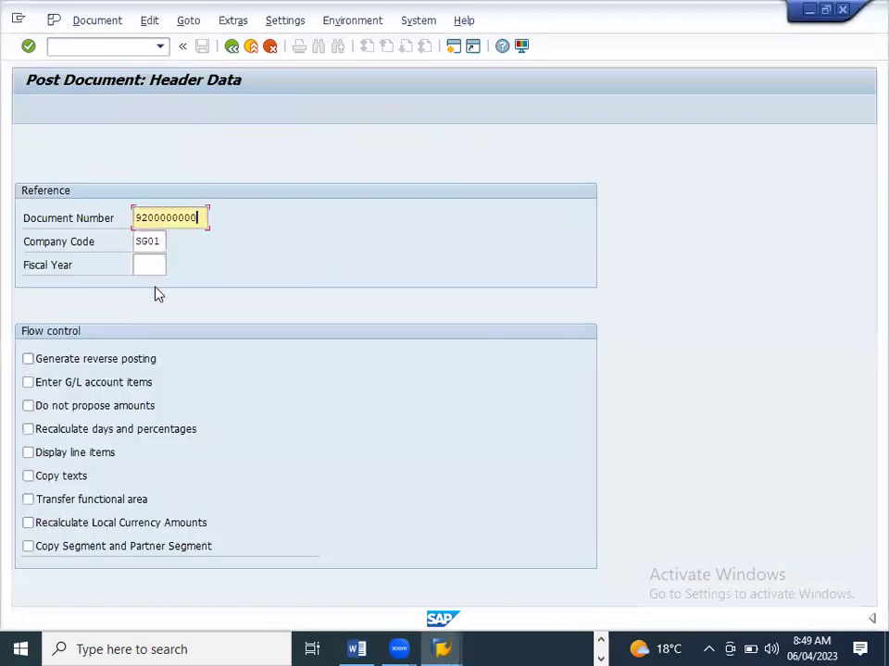
pyautogui.click(154, 263)
pyautogui.write('023')
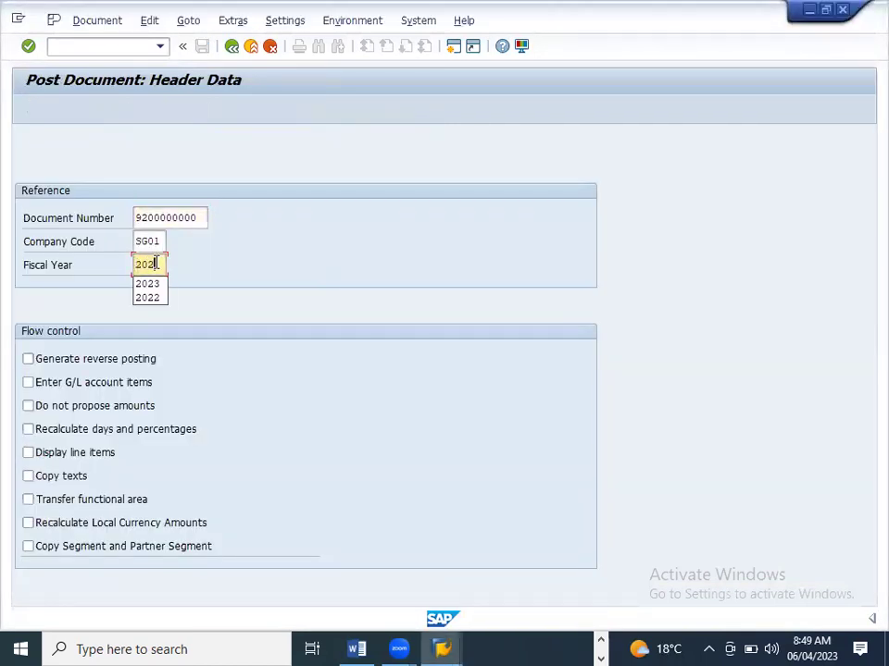
pyautogui.click(67, 485)
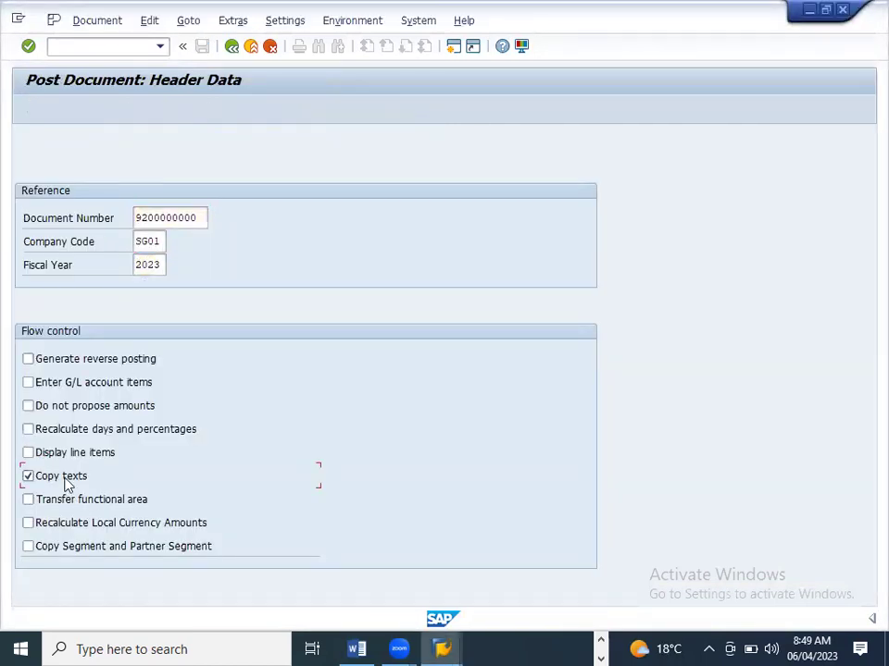
pyautogui.press('Return')
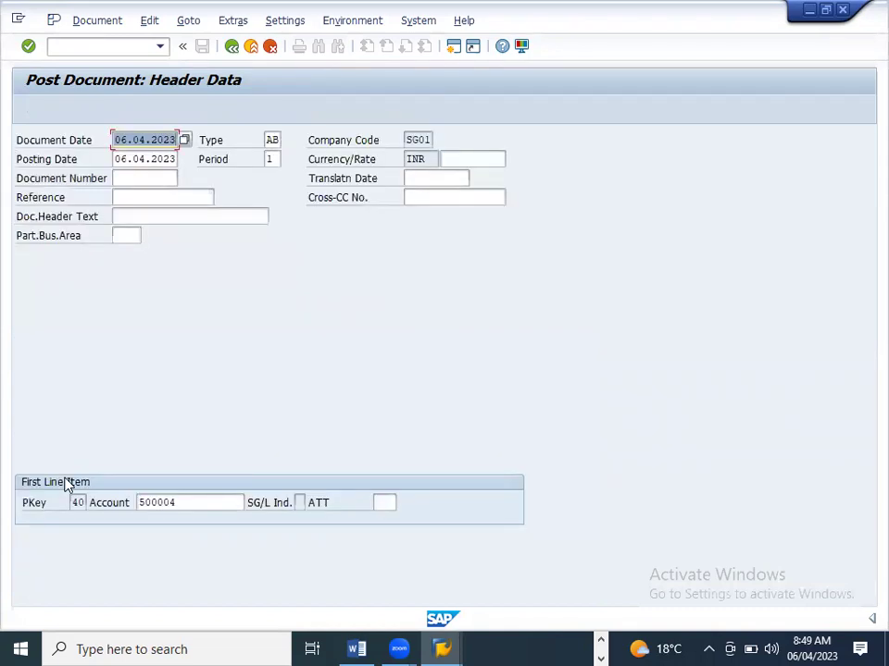
# - Accept the copied header data and post the rent, salary and SBI Bank document in company code SG01
pyautogui.press('Return')
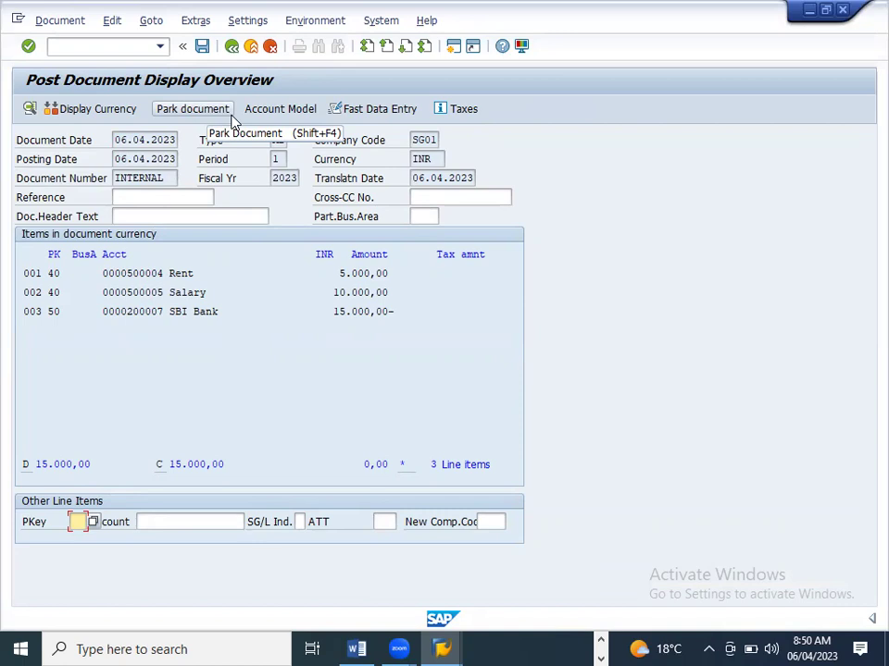
pyautogui.click(202, 46)
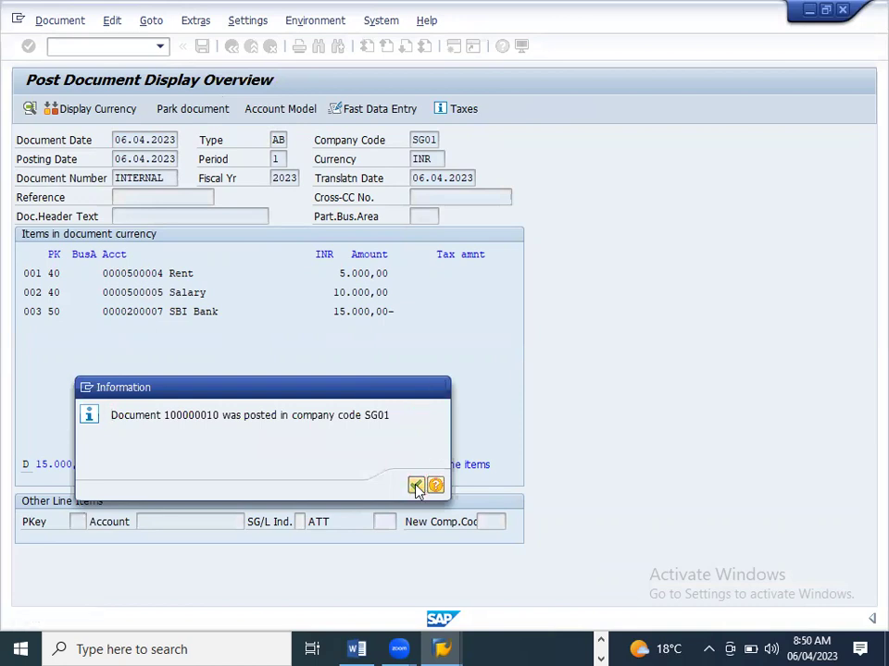
pyautogui.click(416, 485)
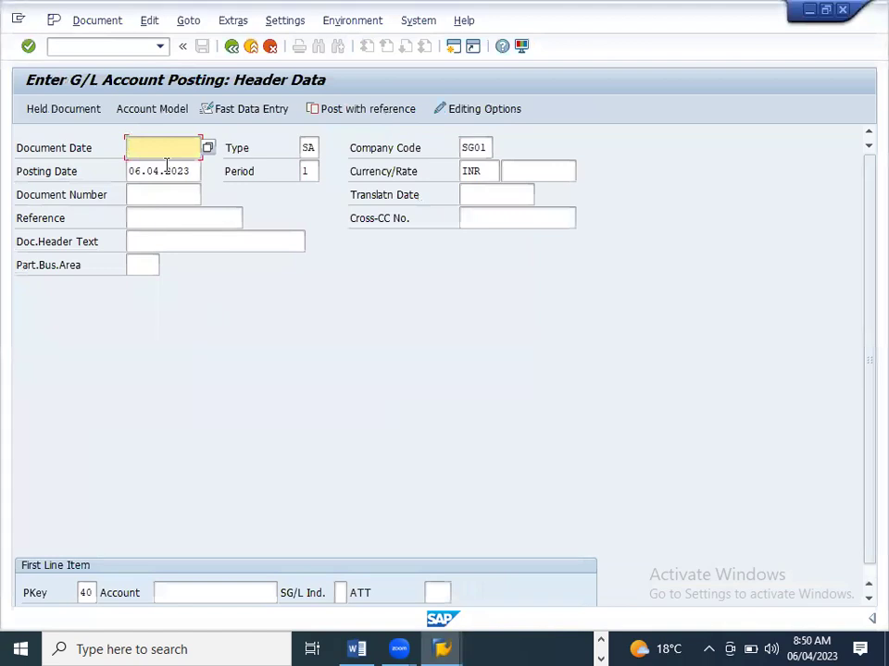
pyautogui.write('06.04.2023')
pyautogui.click(370, 112)
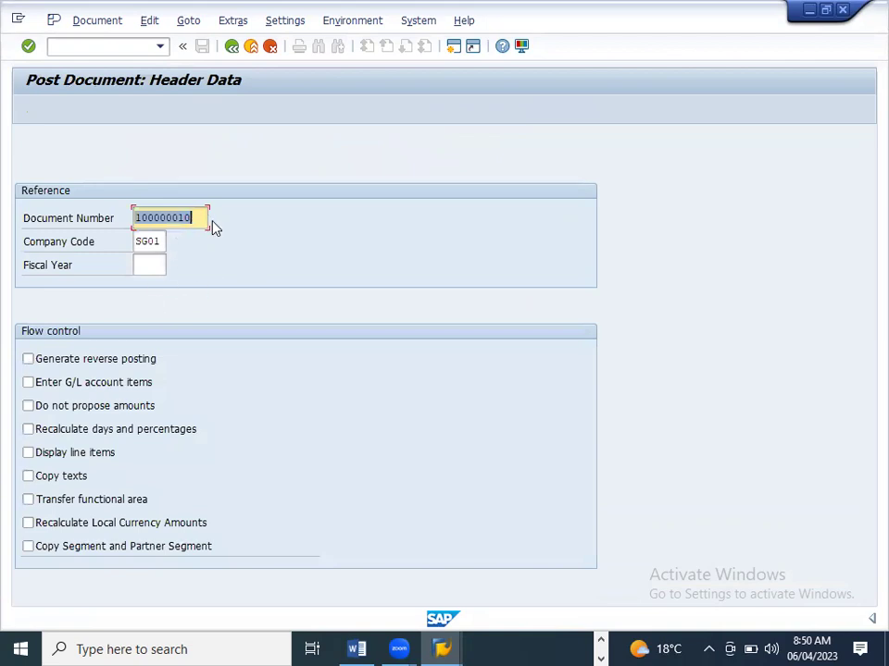
pyautogui.press('BackSpace')
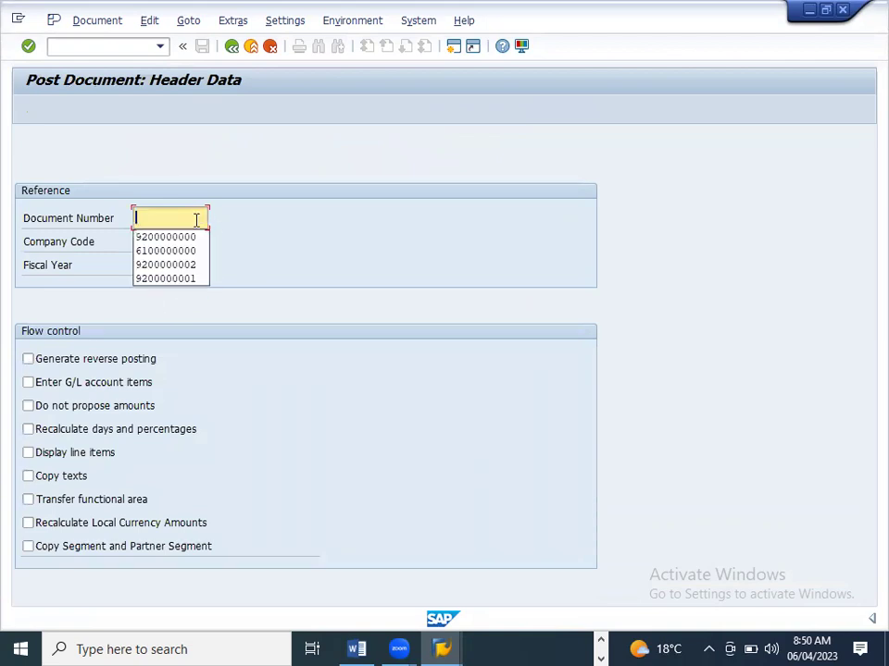
pyautogui.click(190, 238)
pyautogui.click(55, 480)
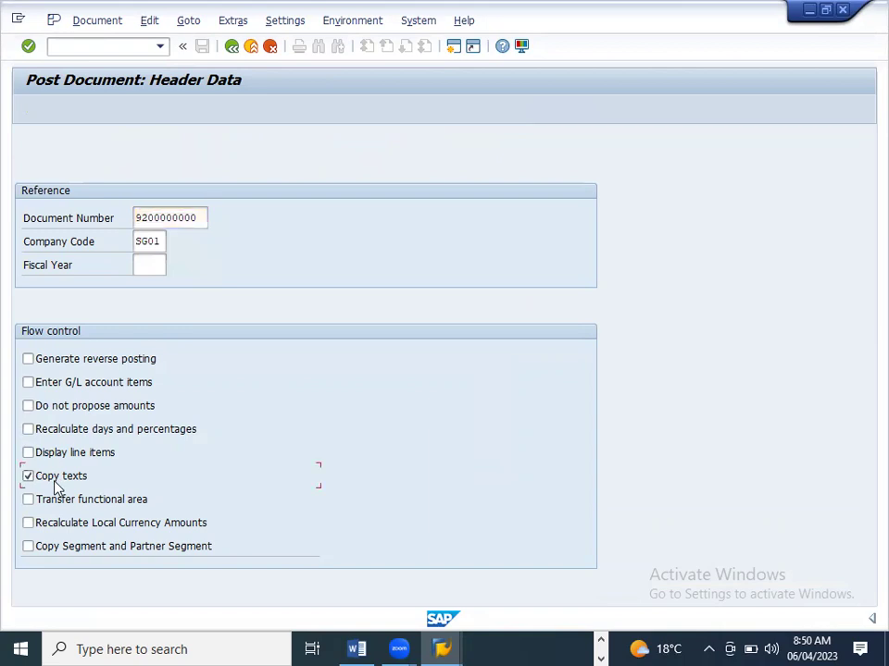
pyautogui.press('Return')
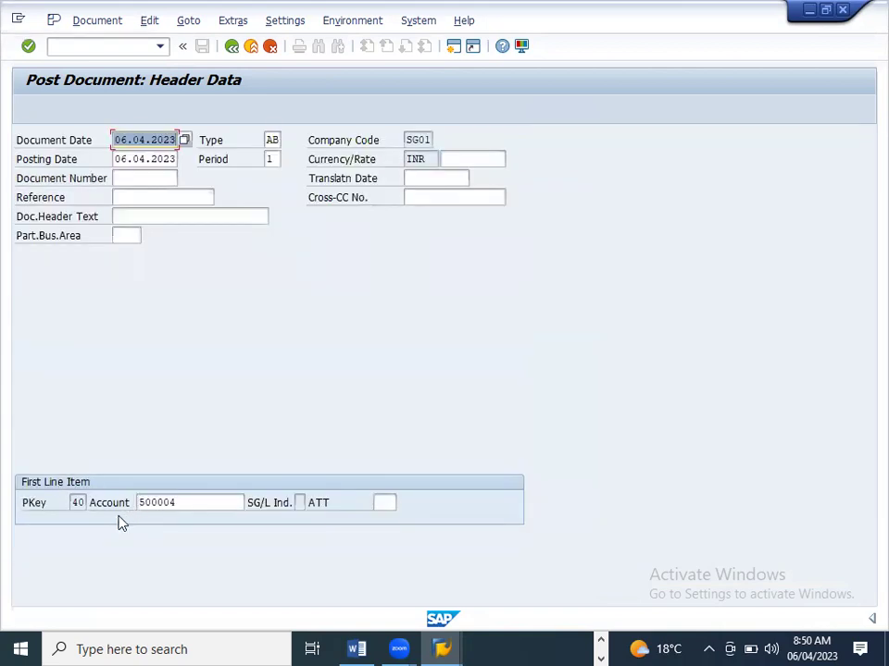
# - Try replacing the first line item's account with 500005 Salary Account and proceed to the document overview
pyautogui.doubleClick(181, 502)
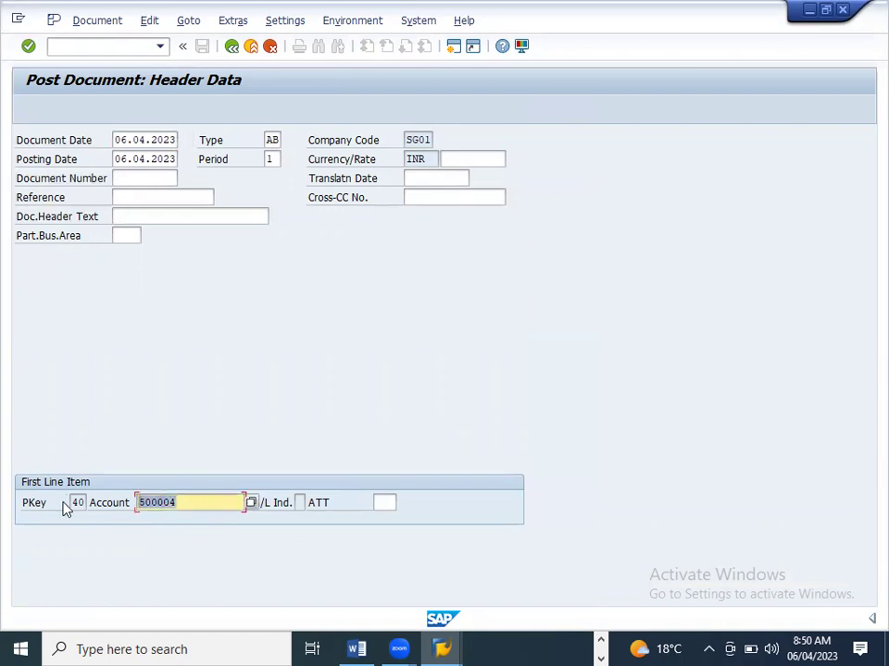
pyautogui.press('BackSpace')
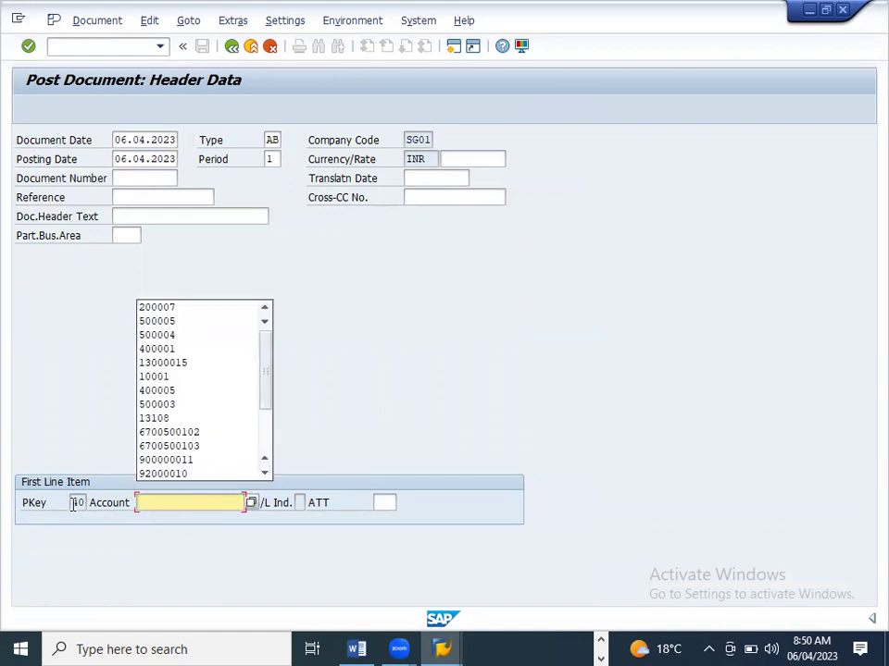
pyautogui.click(74, 503)
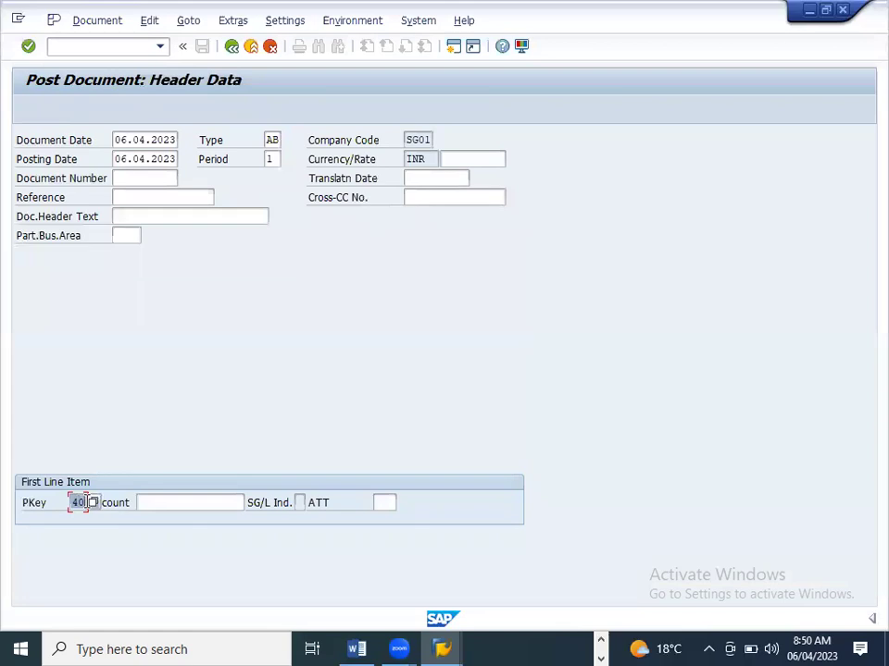
pyautogui.press('Return')
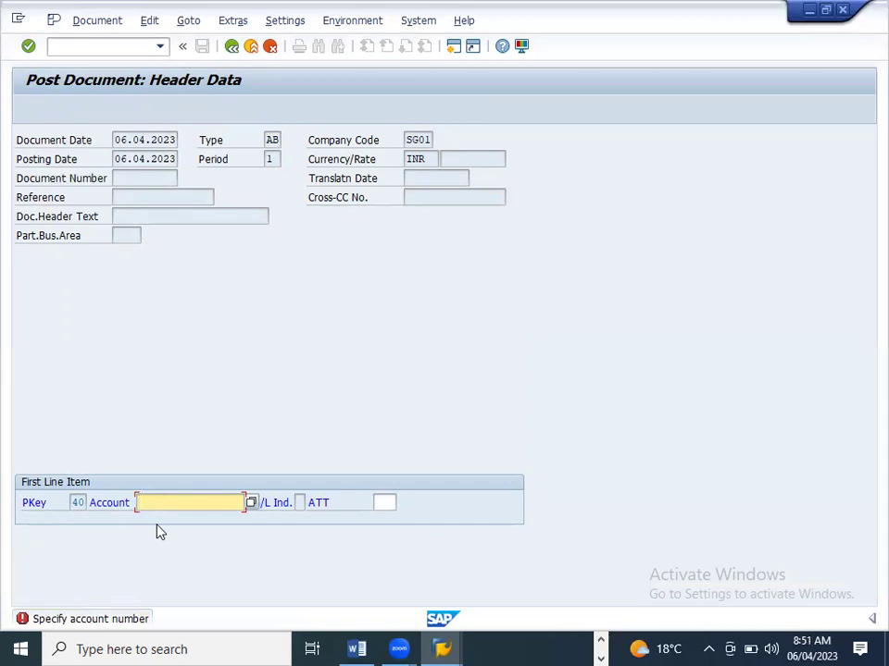
pyautogui.click(251, 503)
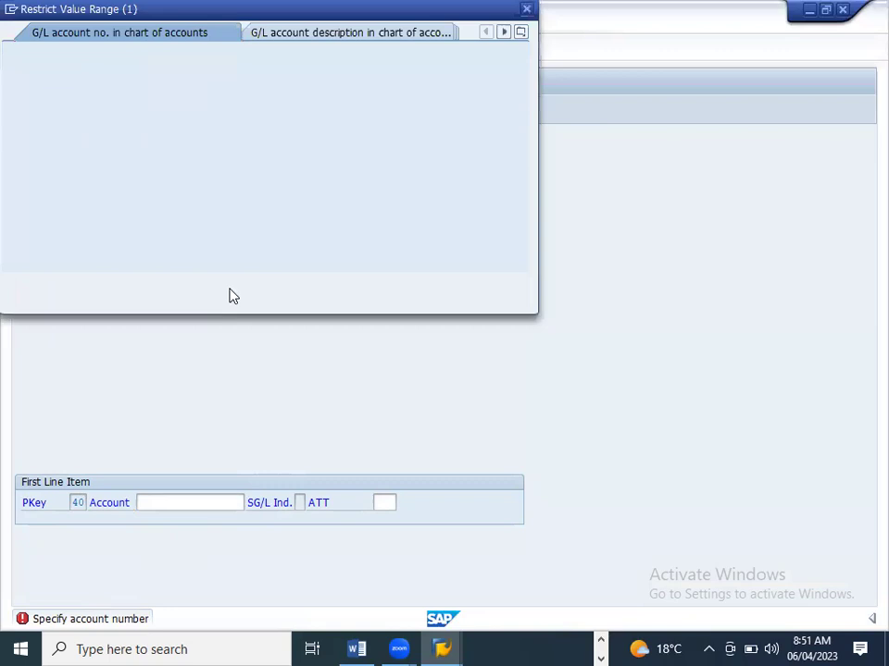
pyautogui.click(470, 284)
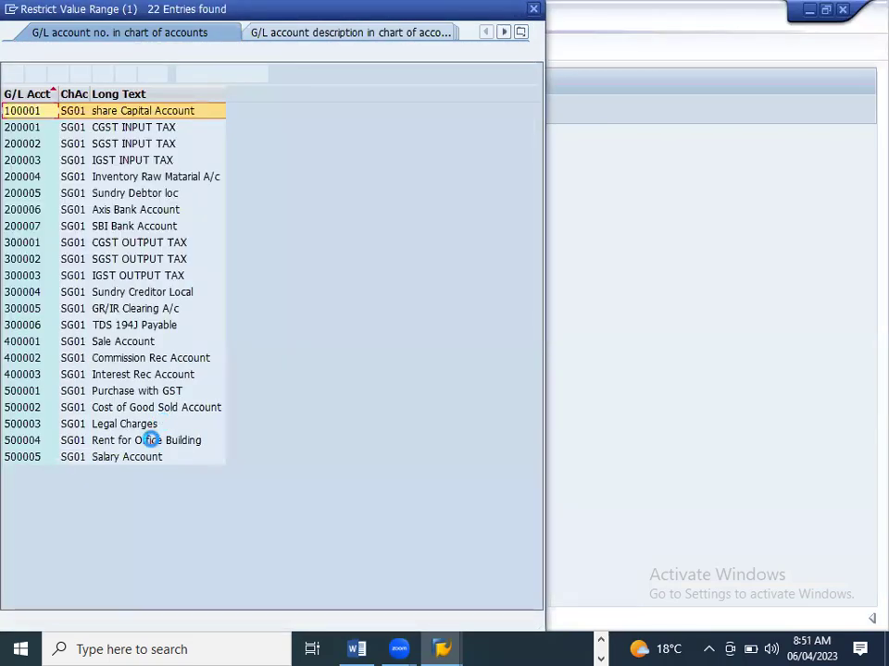
pyautogui.doubleClick(119, 457)
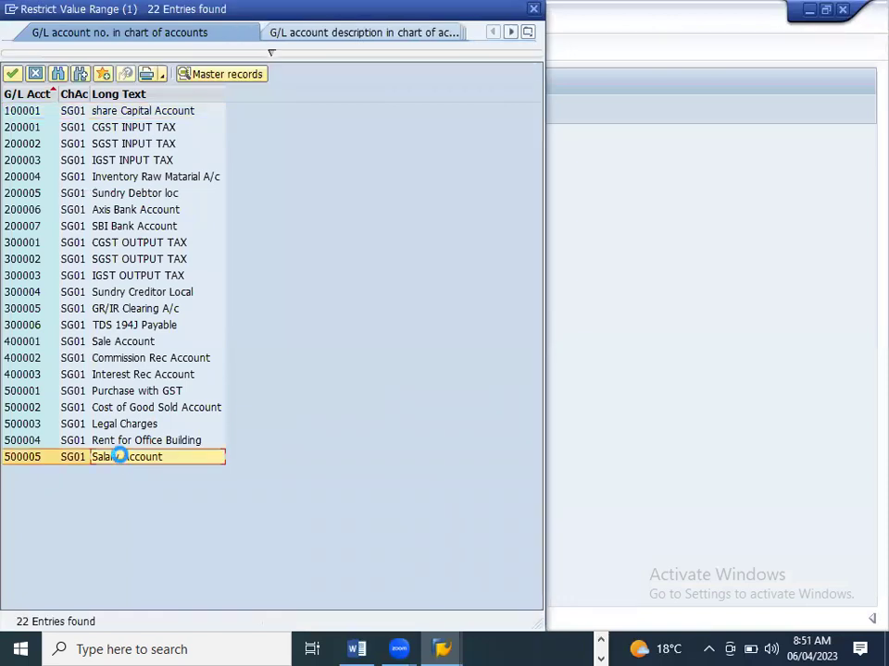
pyautogui.press('Return')
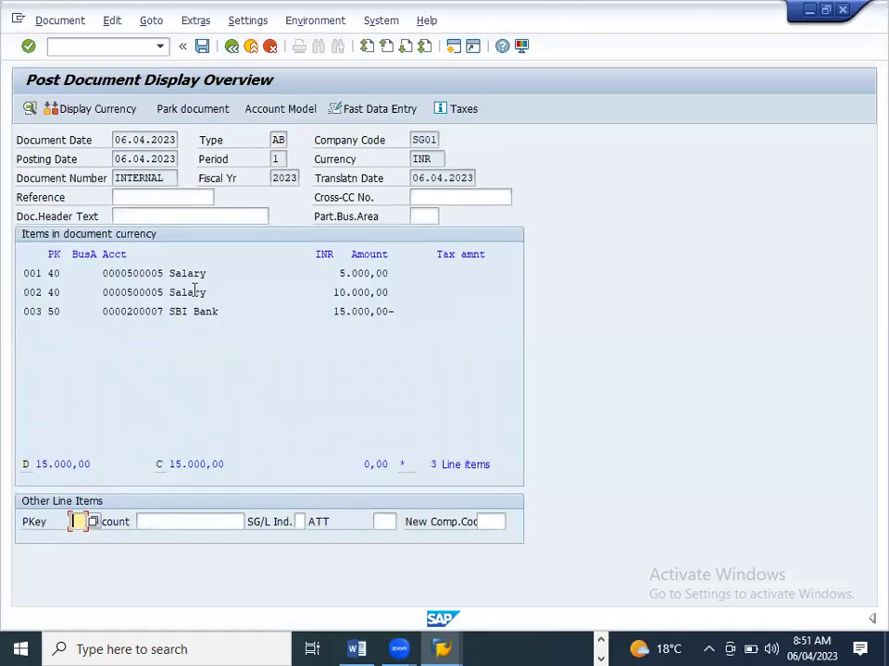
# - Inspect the second salary line item's details and exit the document without posting, discarding its data
pyautogui.doubleClick(193, 291)
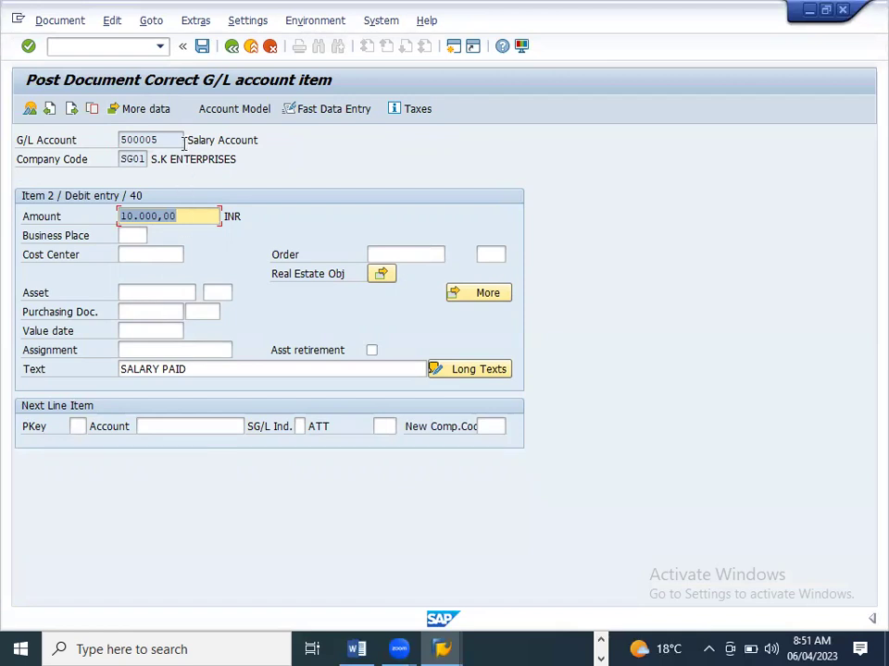
pyautogui.click(231, 47)
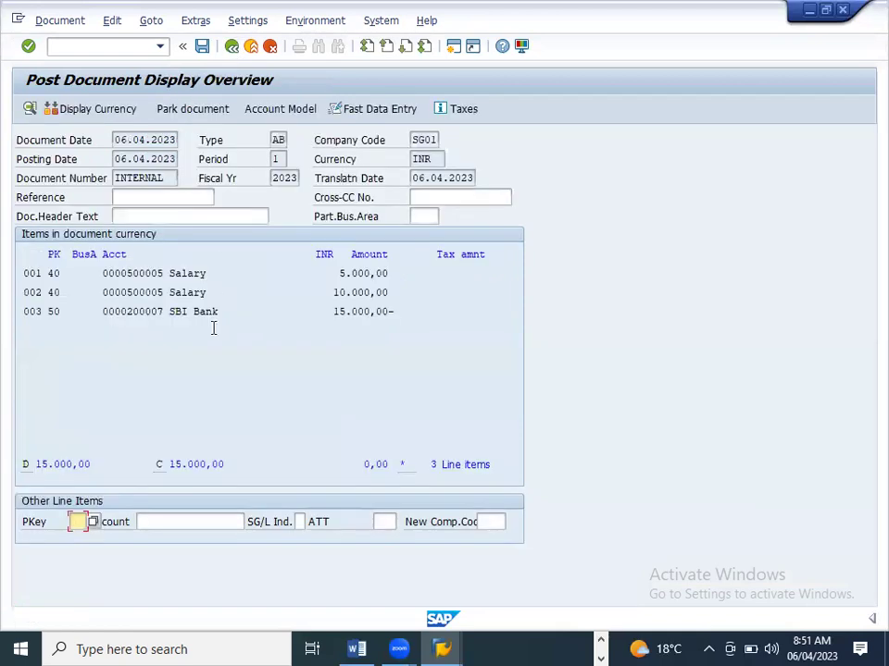
pyautogui.moveTo(22, 293); pyautogui.dragTo(396, 291)
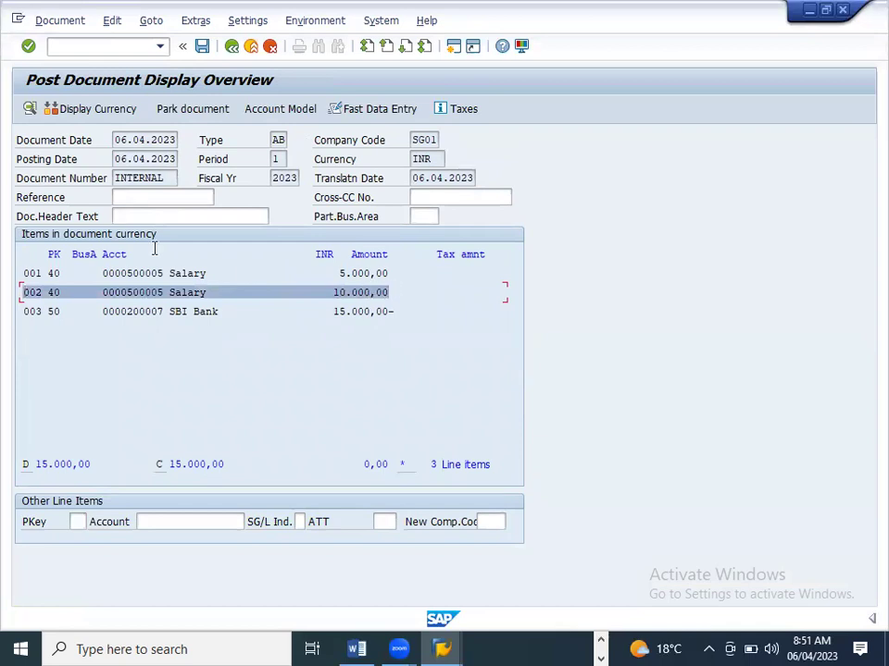
pyautogui.click(184, 301)
pyautogui.doubleClick(184, 300)
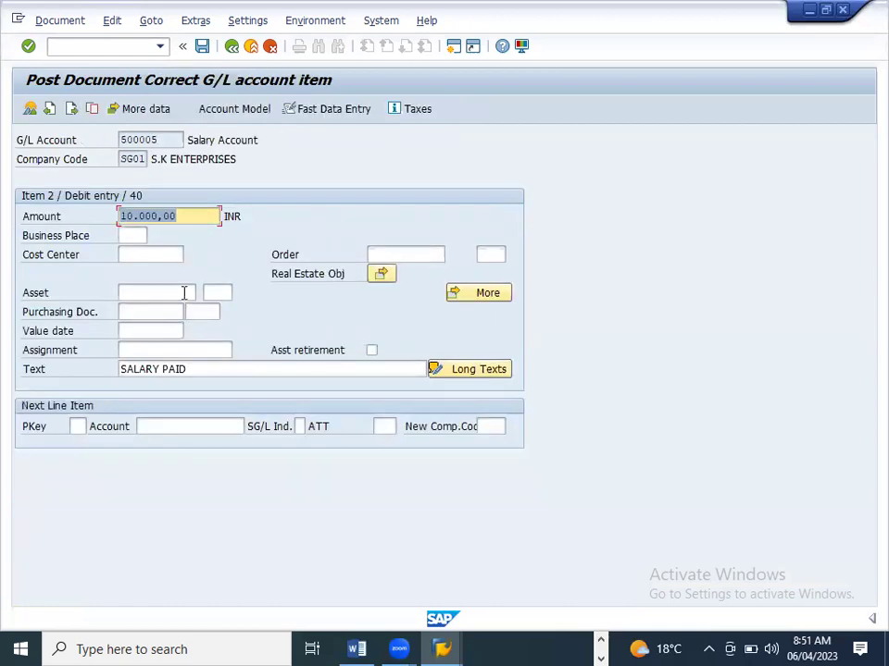
pyautogui.click(236, 51)
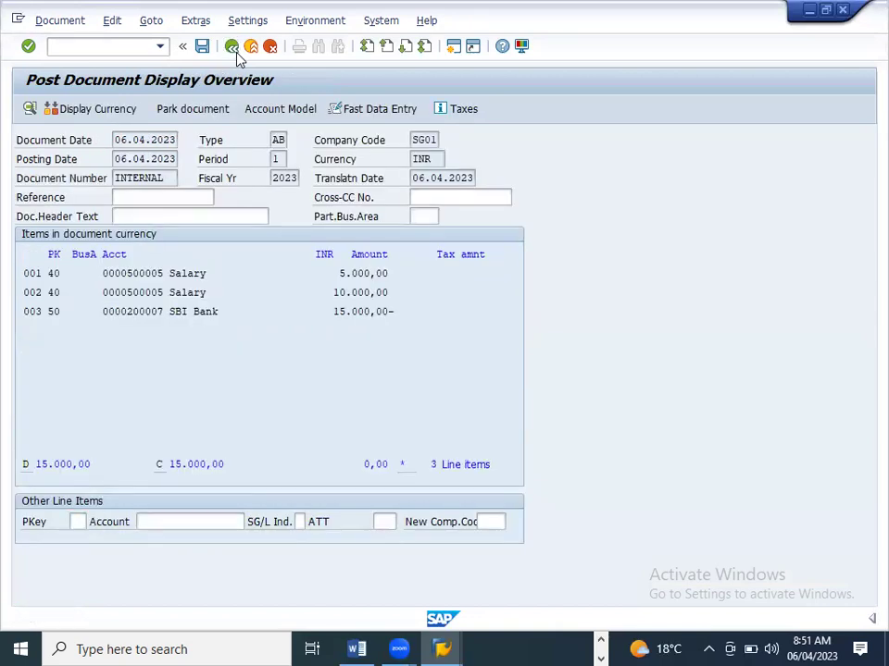
pyautogui.click(236, 51)
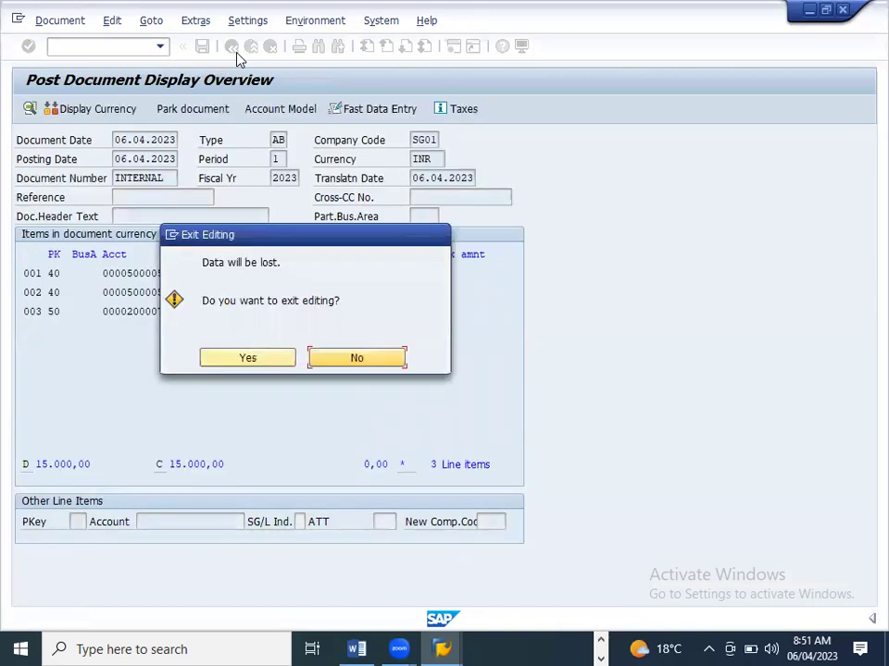
pyautogui.click(262, 361)
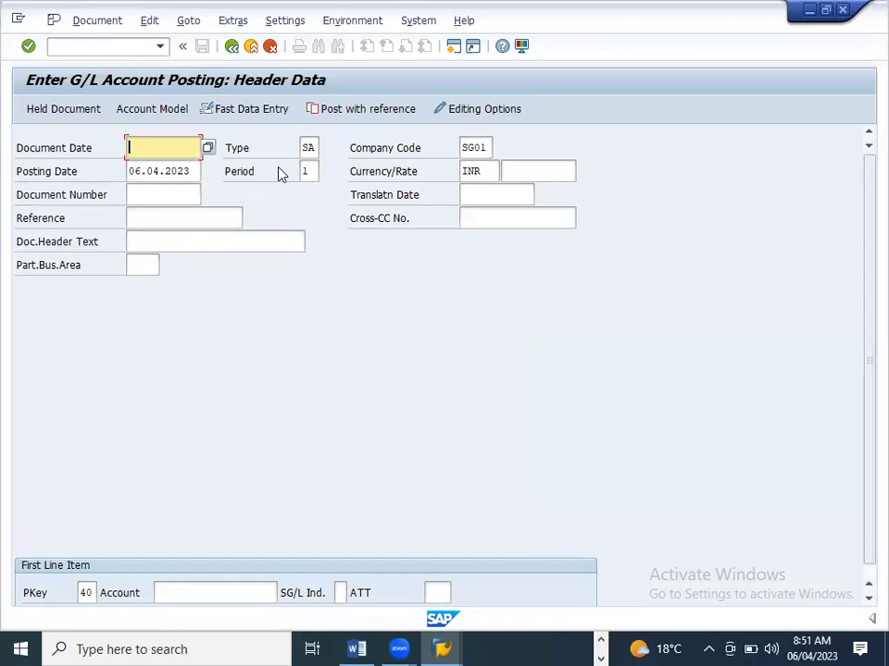